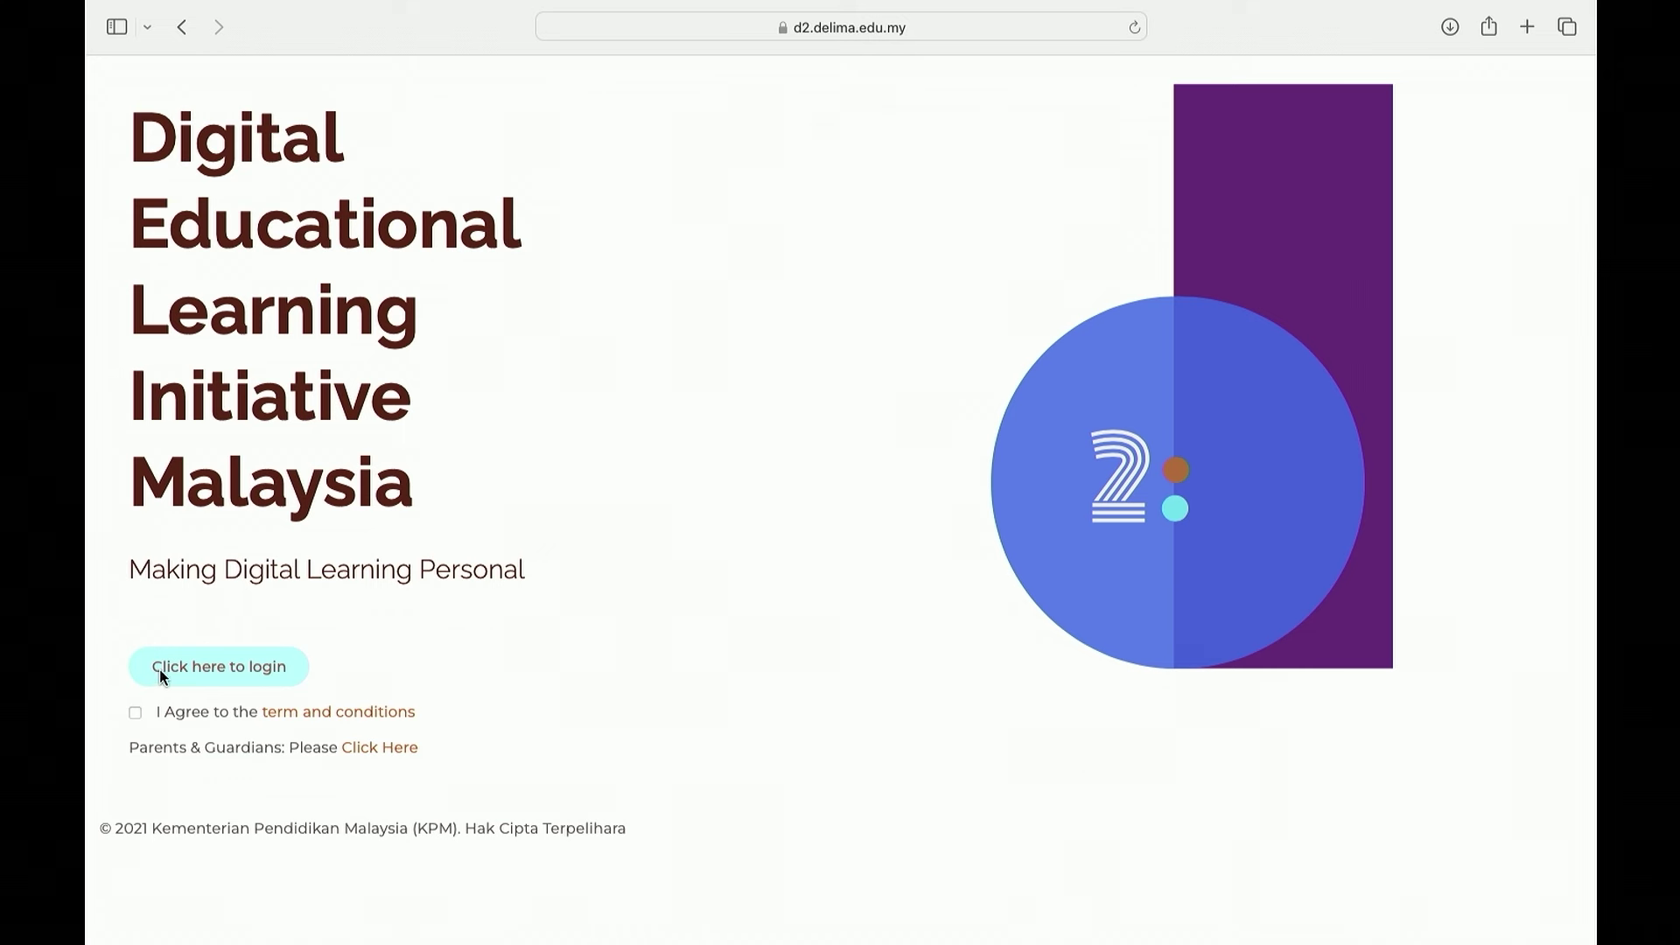
Step: Accept the DELIMa terms, log in with the school Google account and allow access
left_click(134, 712)
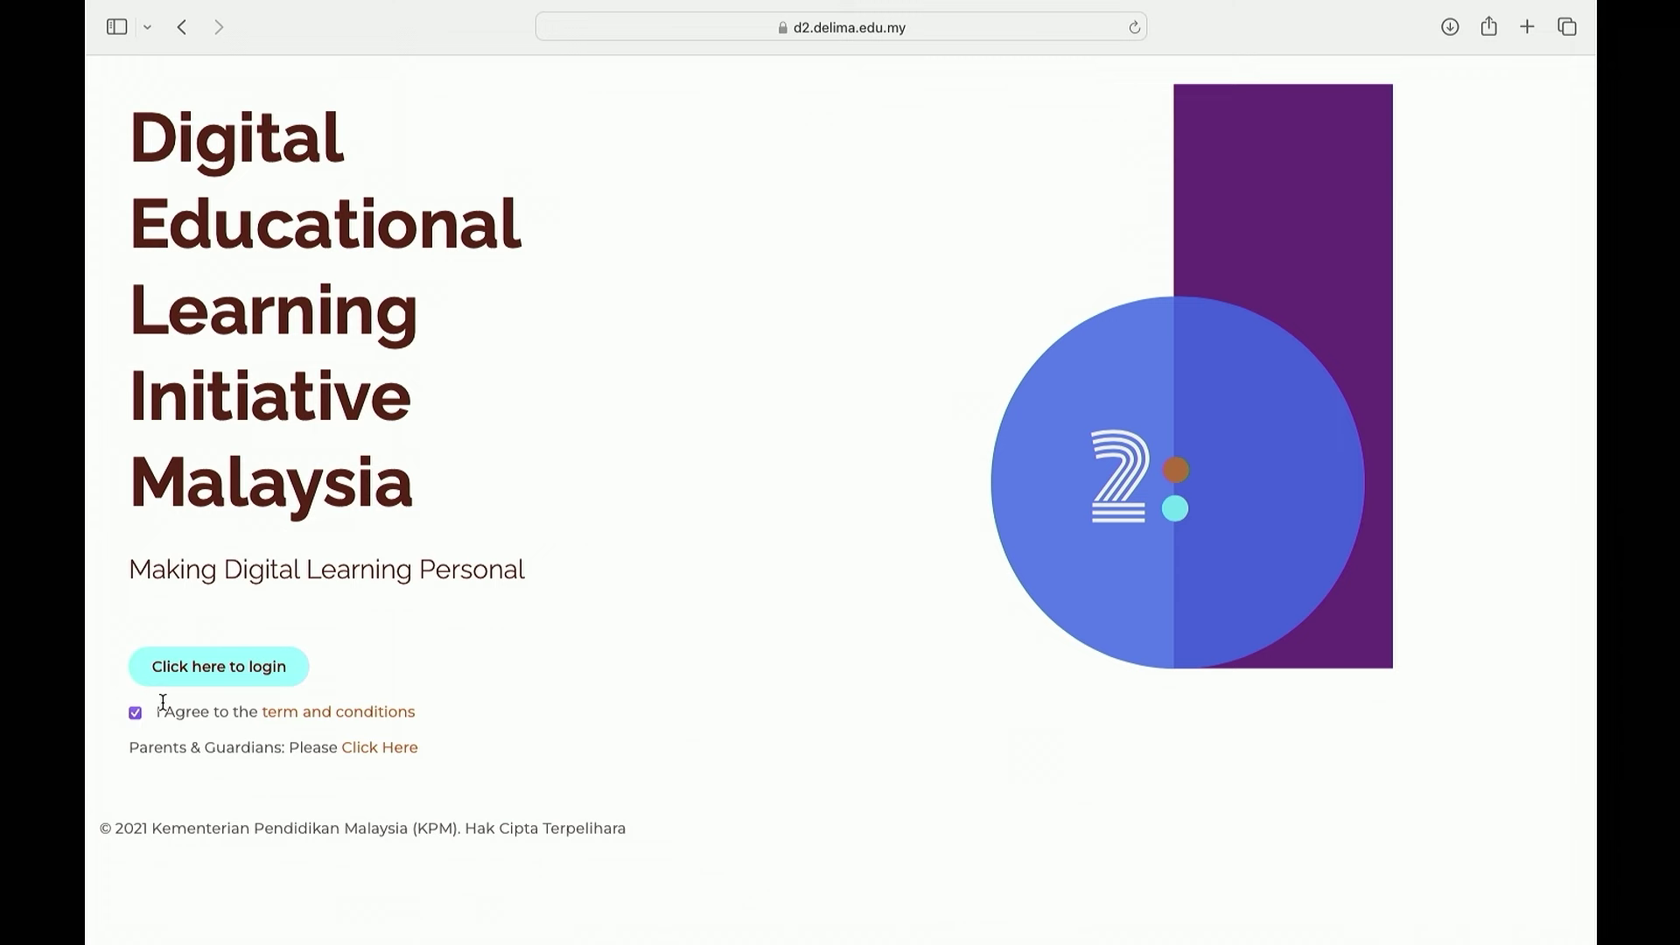
left_click(210, 668)
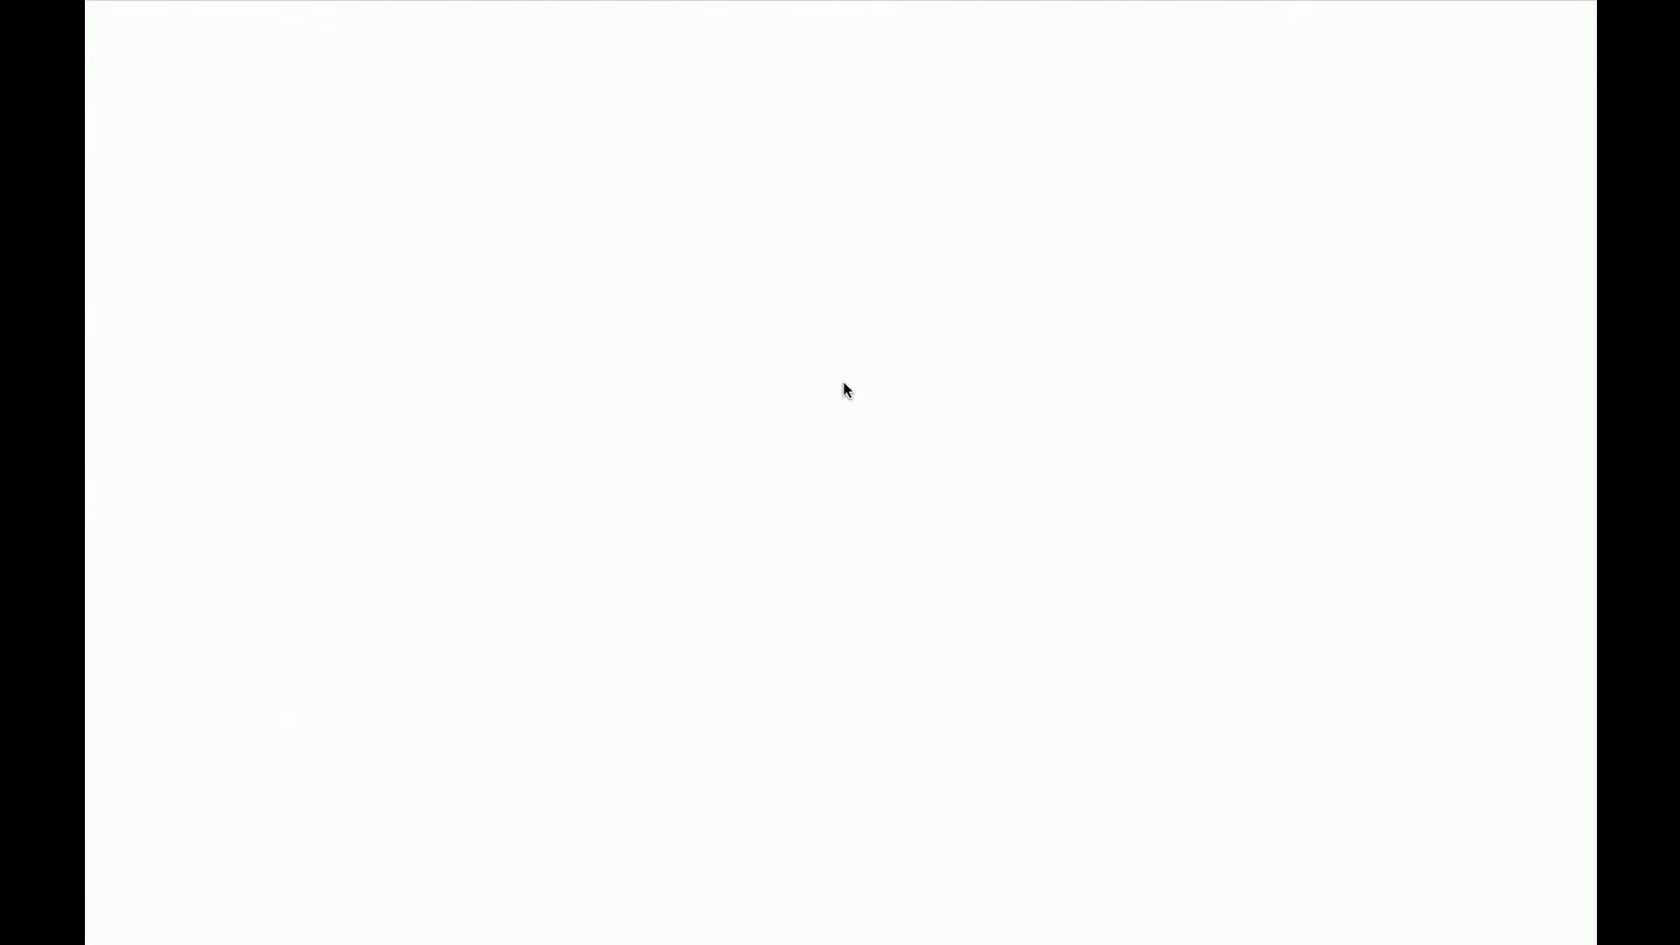
left_click(766, 362)
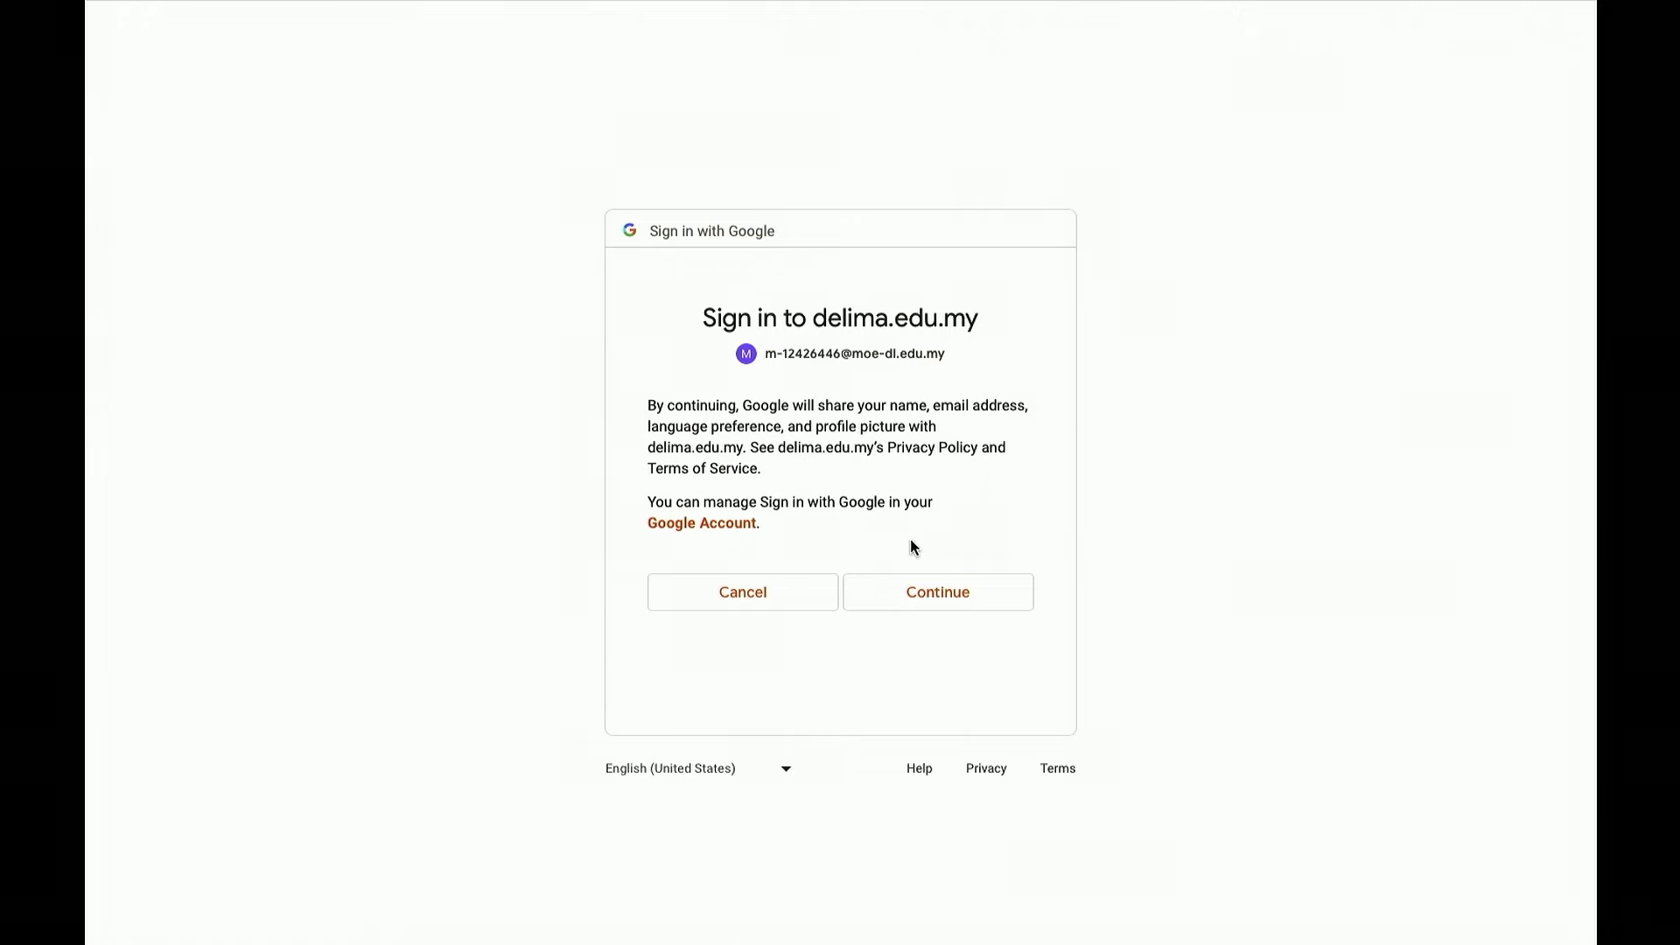
left_click(925, 590)
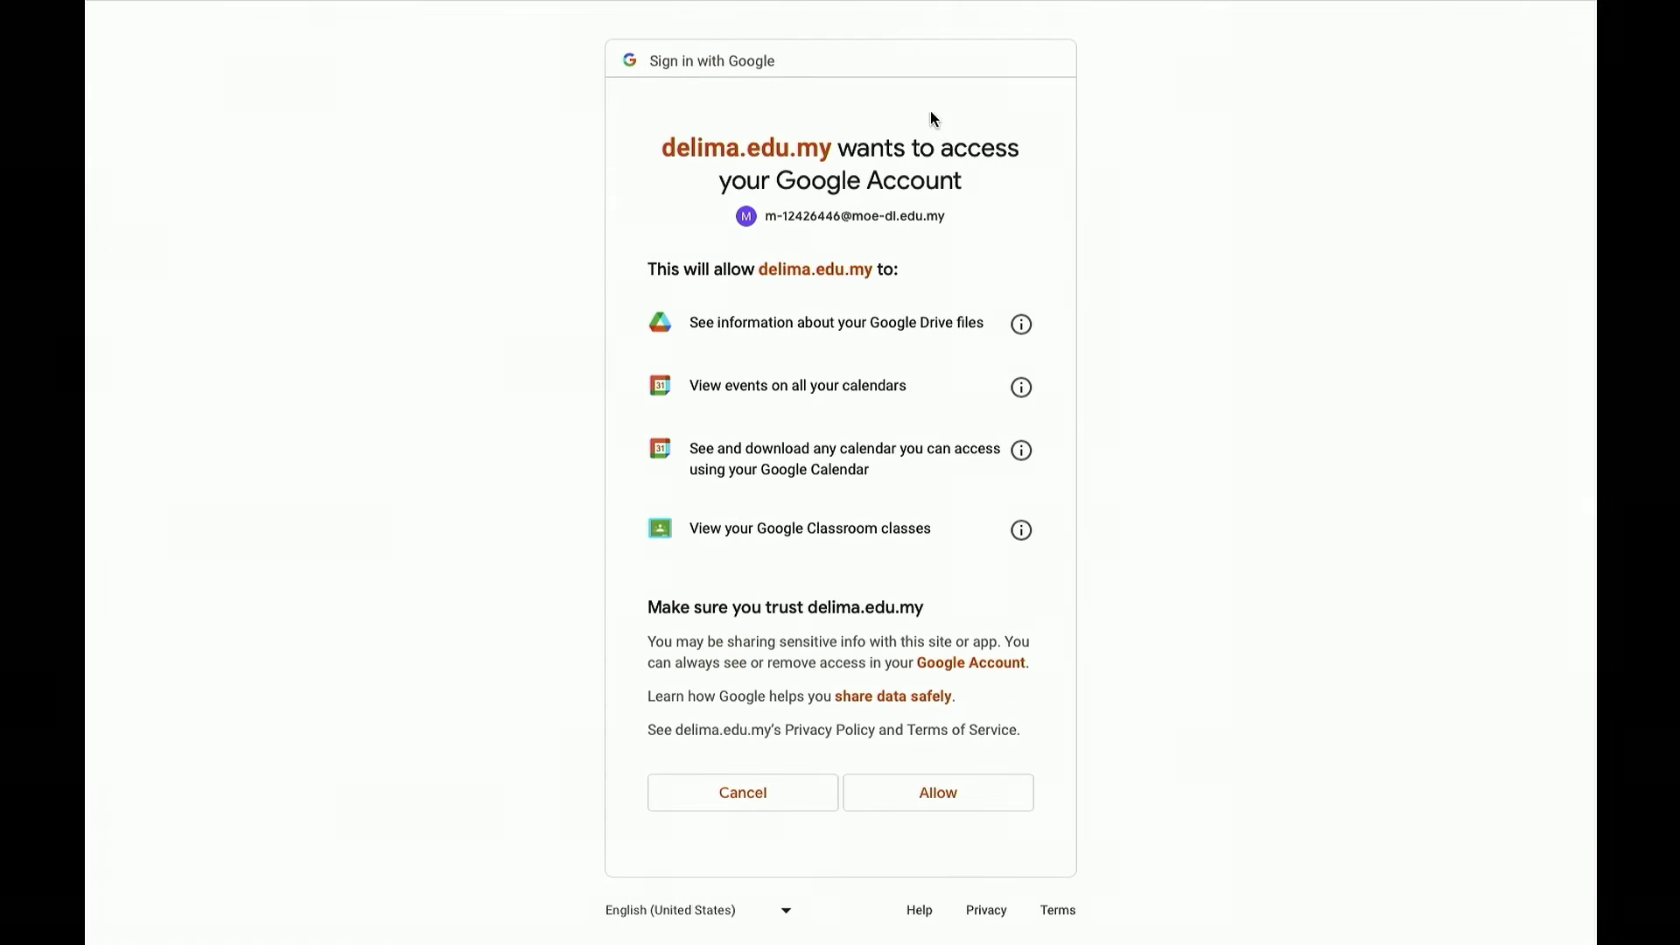
left_click(943, 794)
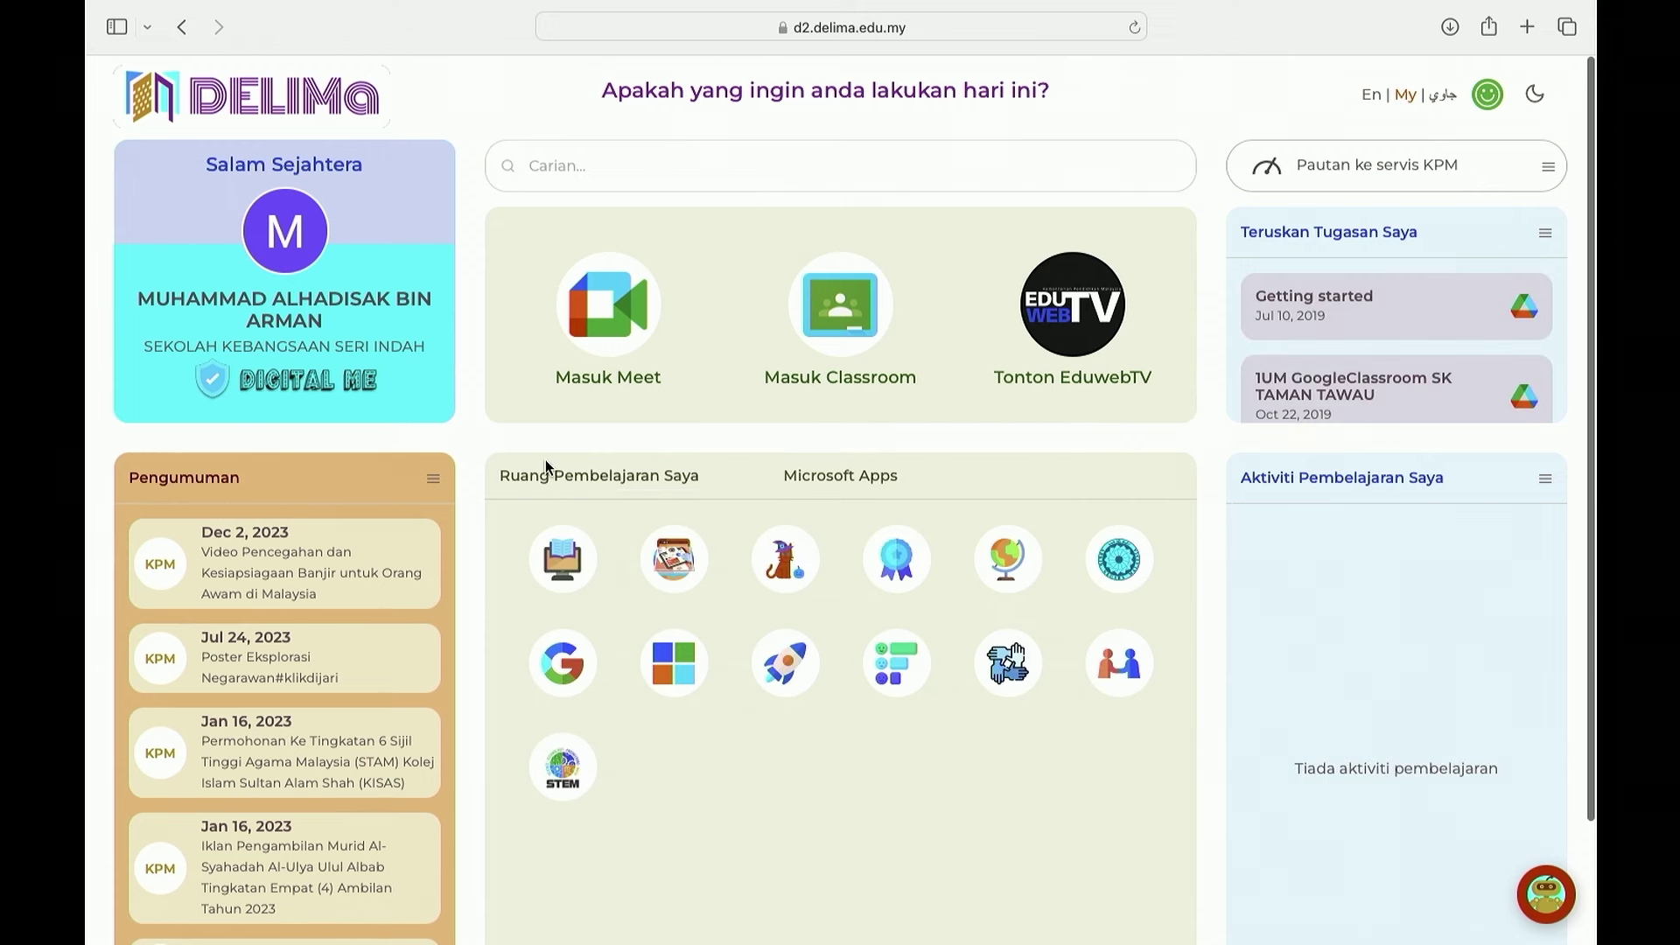
Step: Show the Microsoft Apps collection on the DELIMa dashboard and launch PowerPoint from it
left_click(682, 666)
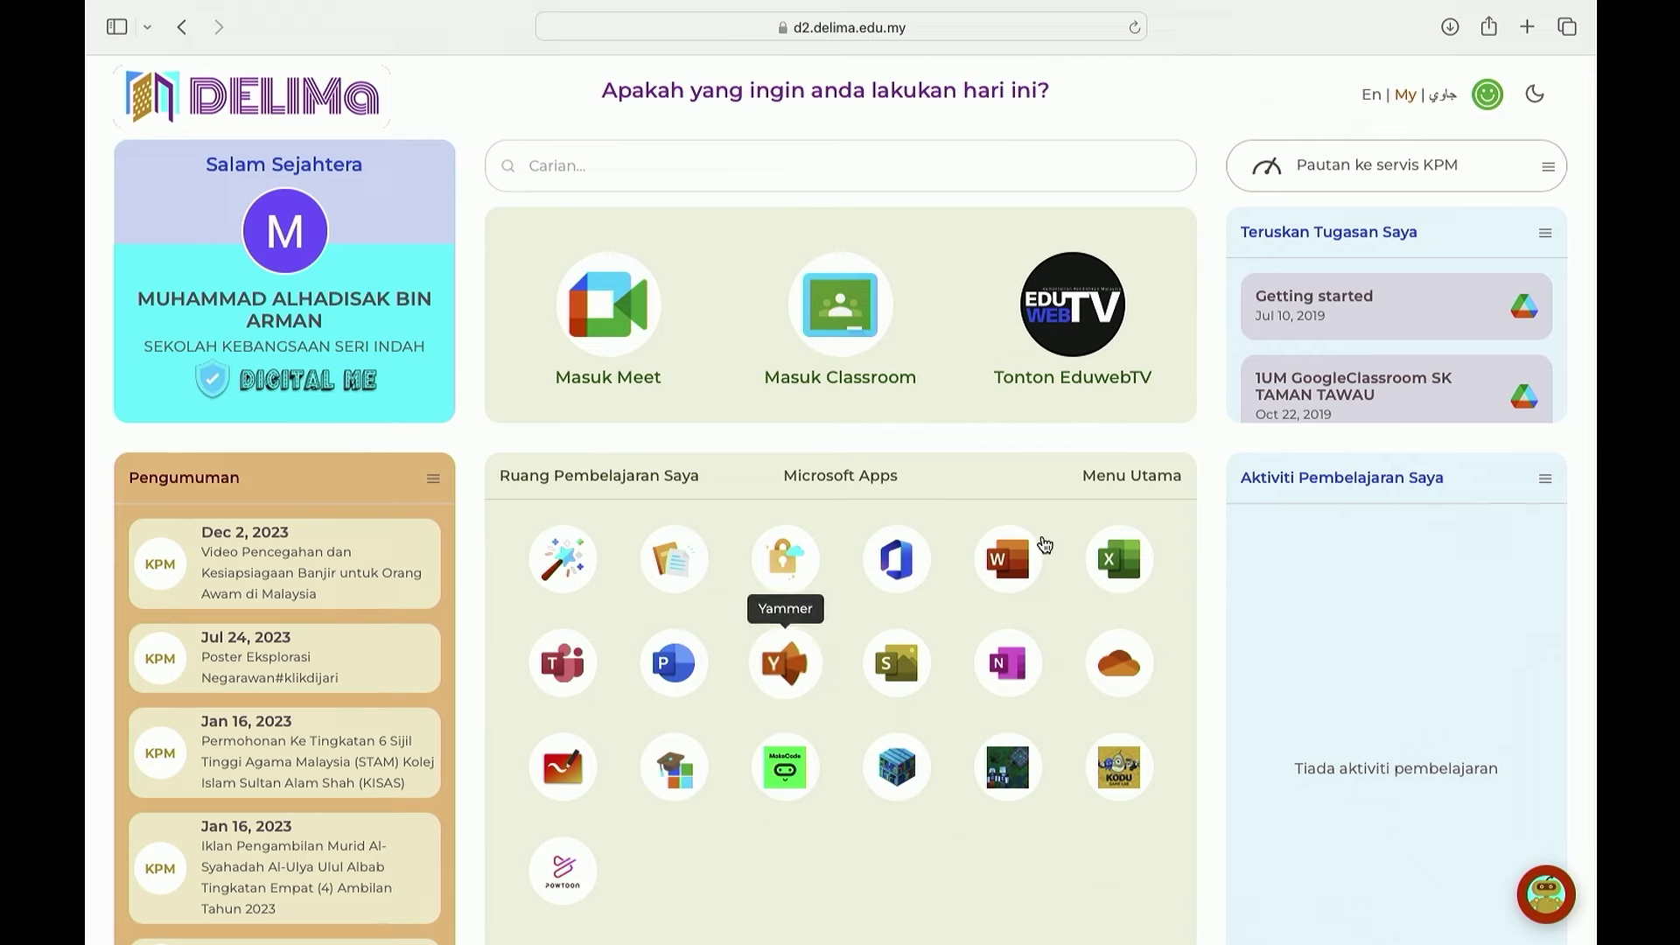
scroll(674, 673, "up", 5)
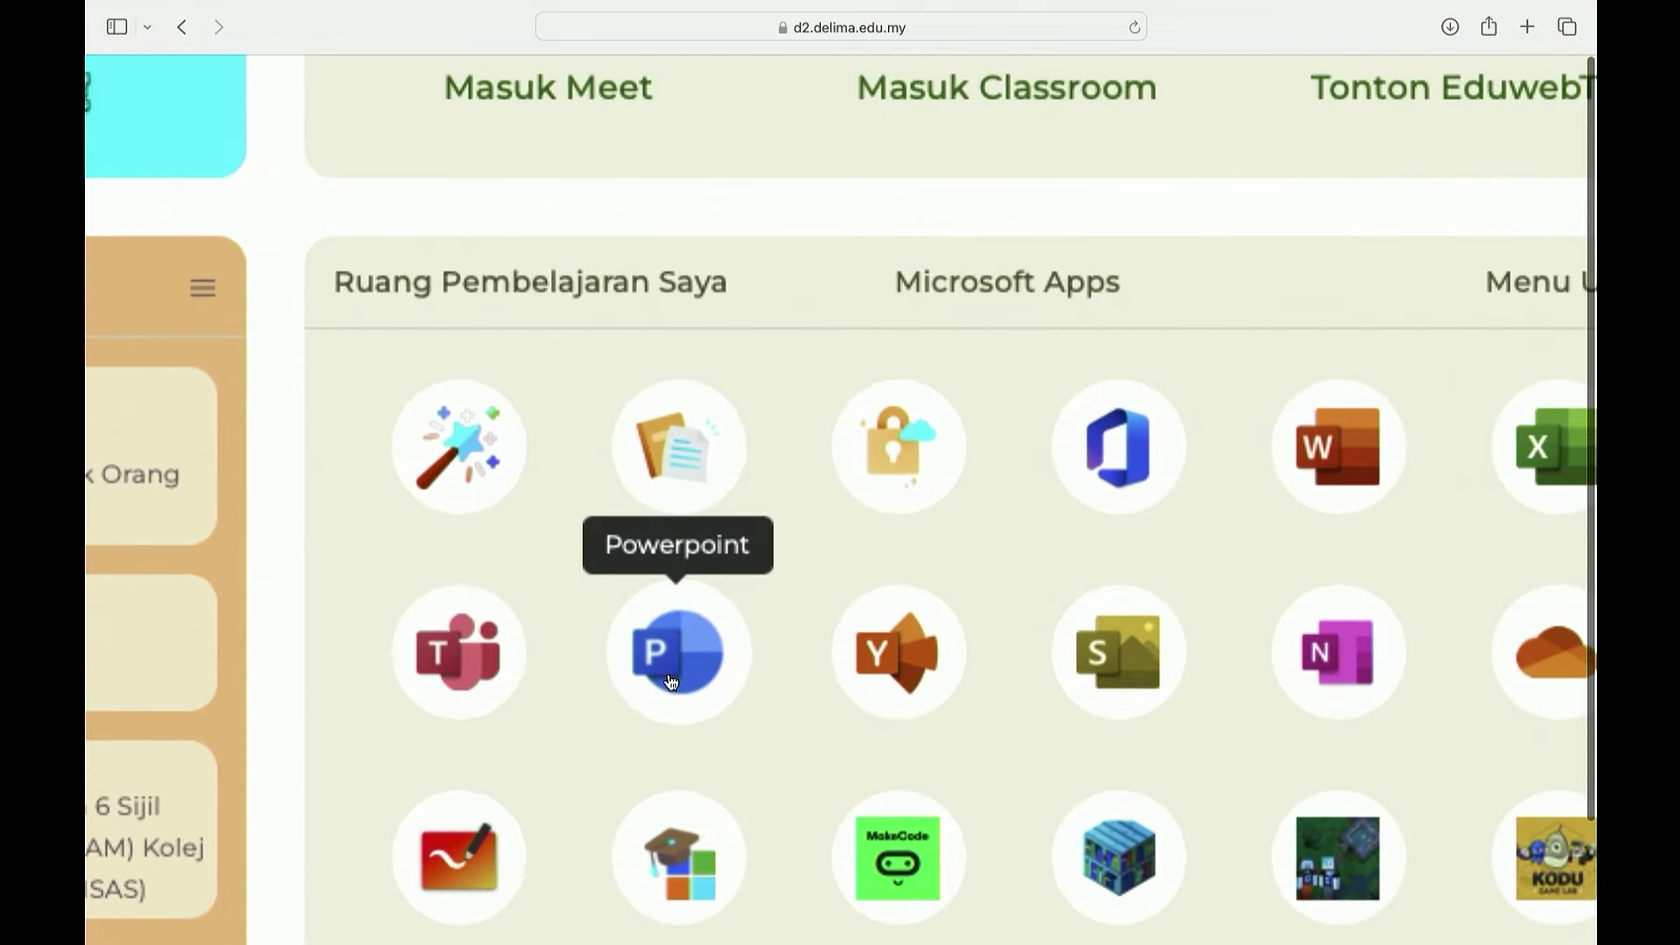
scroll(671, 681, "up", 3)
scroll(671, 682, "up", 3)
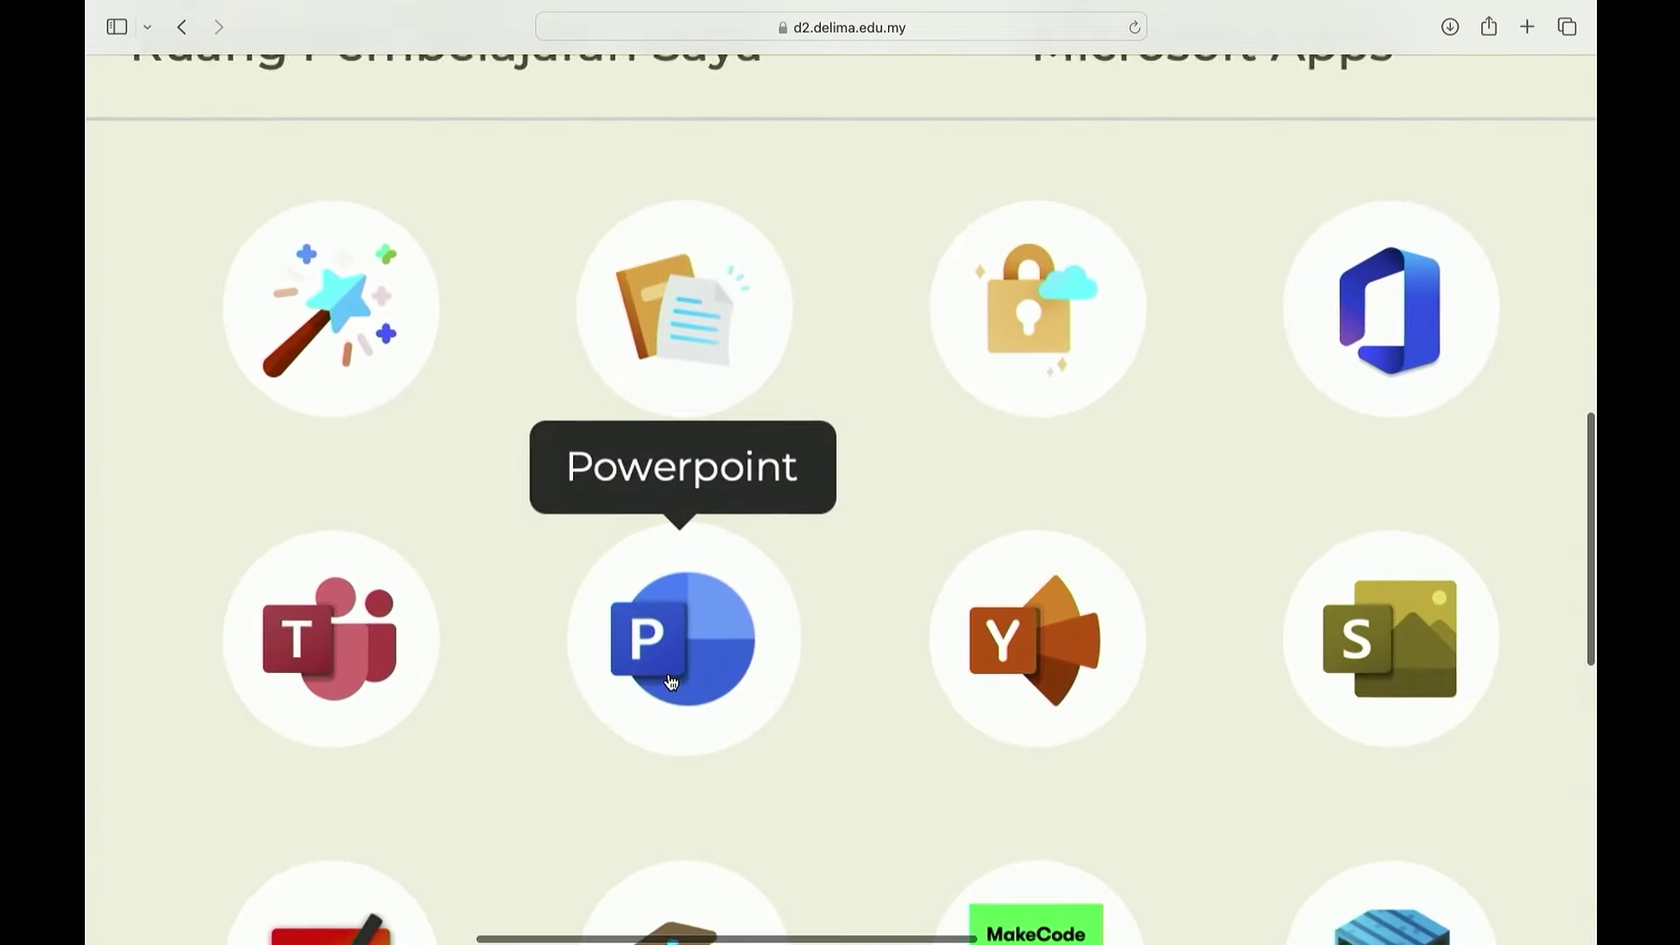
scroll(671, 682, "down", 2)
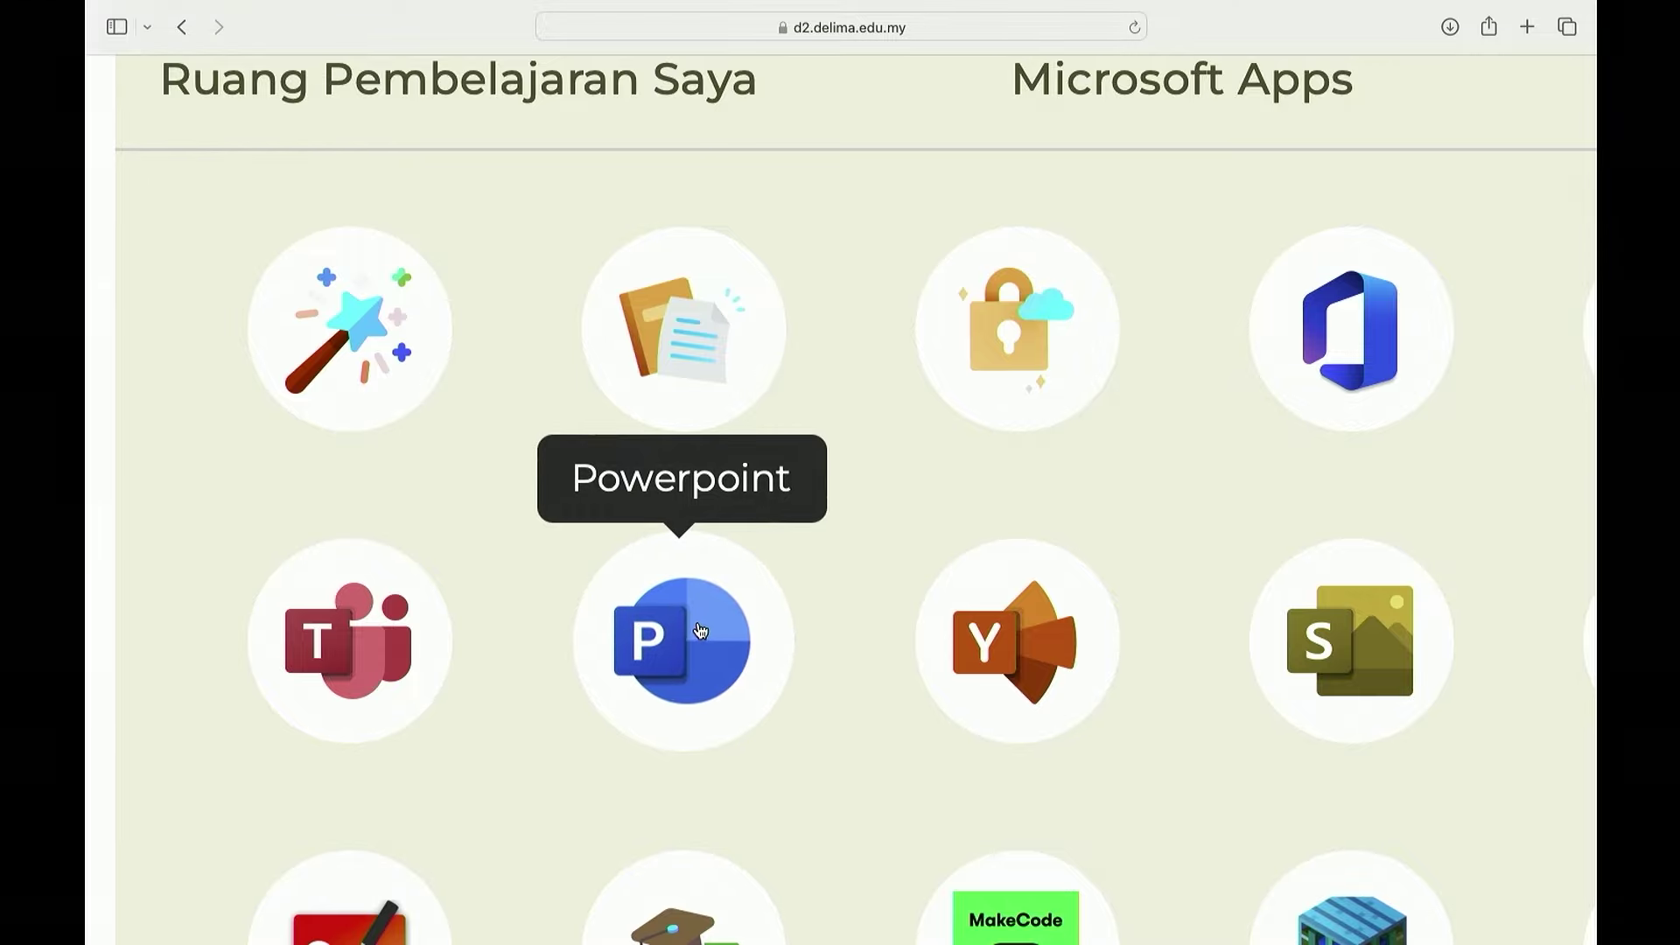
scroll(853, 542, "down", 5)
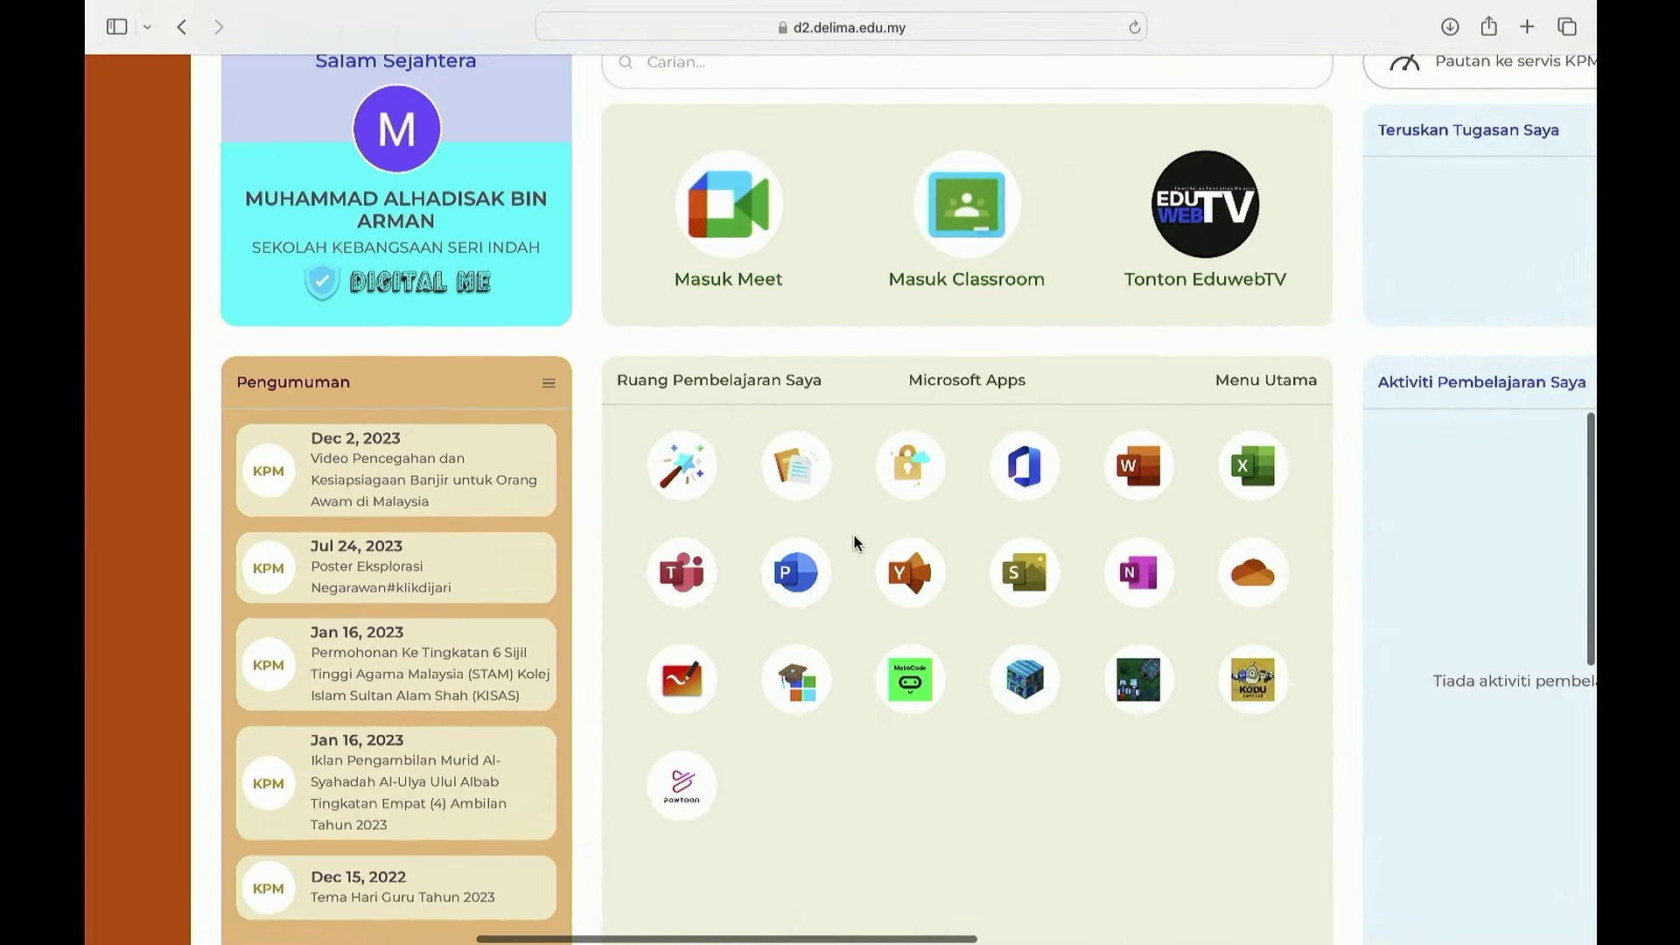
scroll(853, 542, "up", 2)
scroll(856, 547, "up", 3)
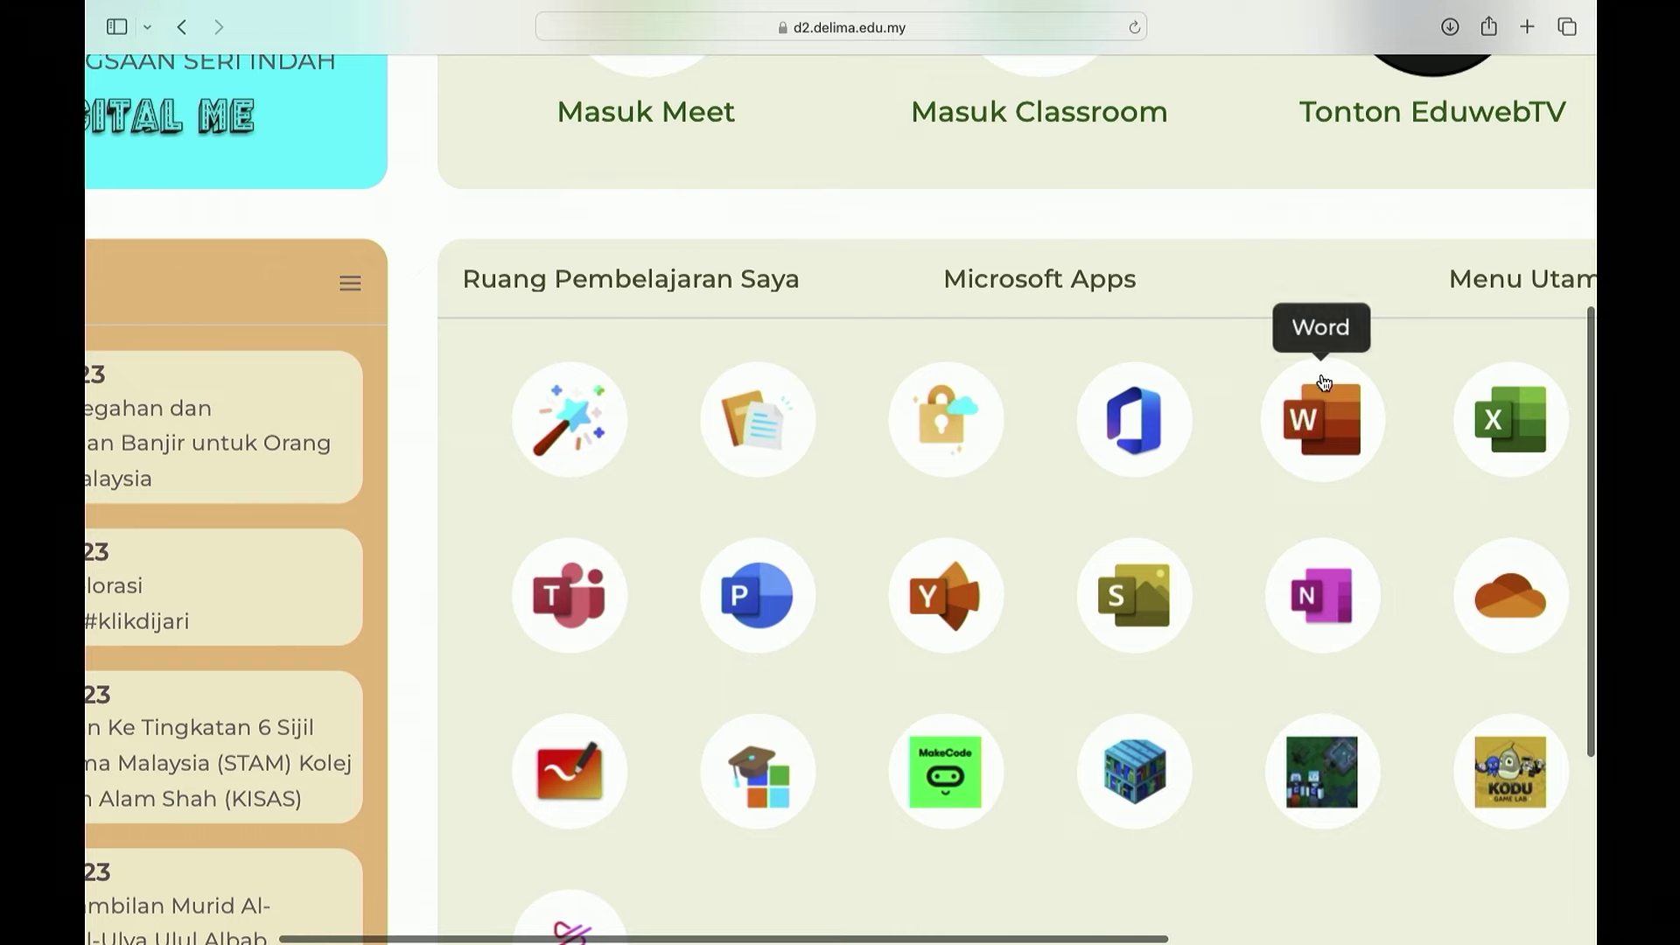
scroll(754, 652, "up", 3)
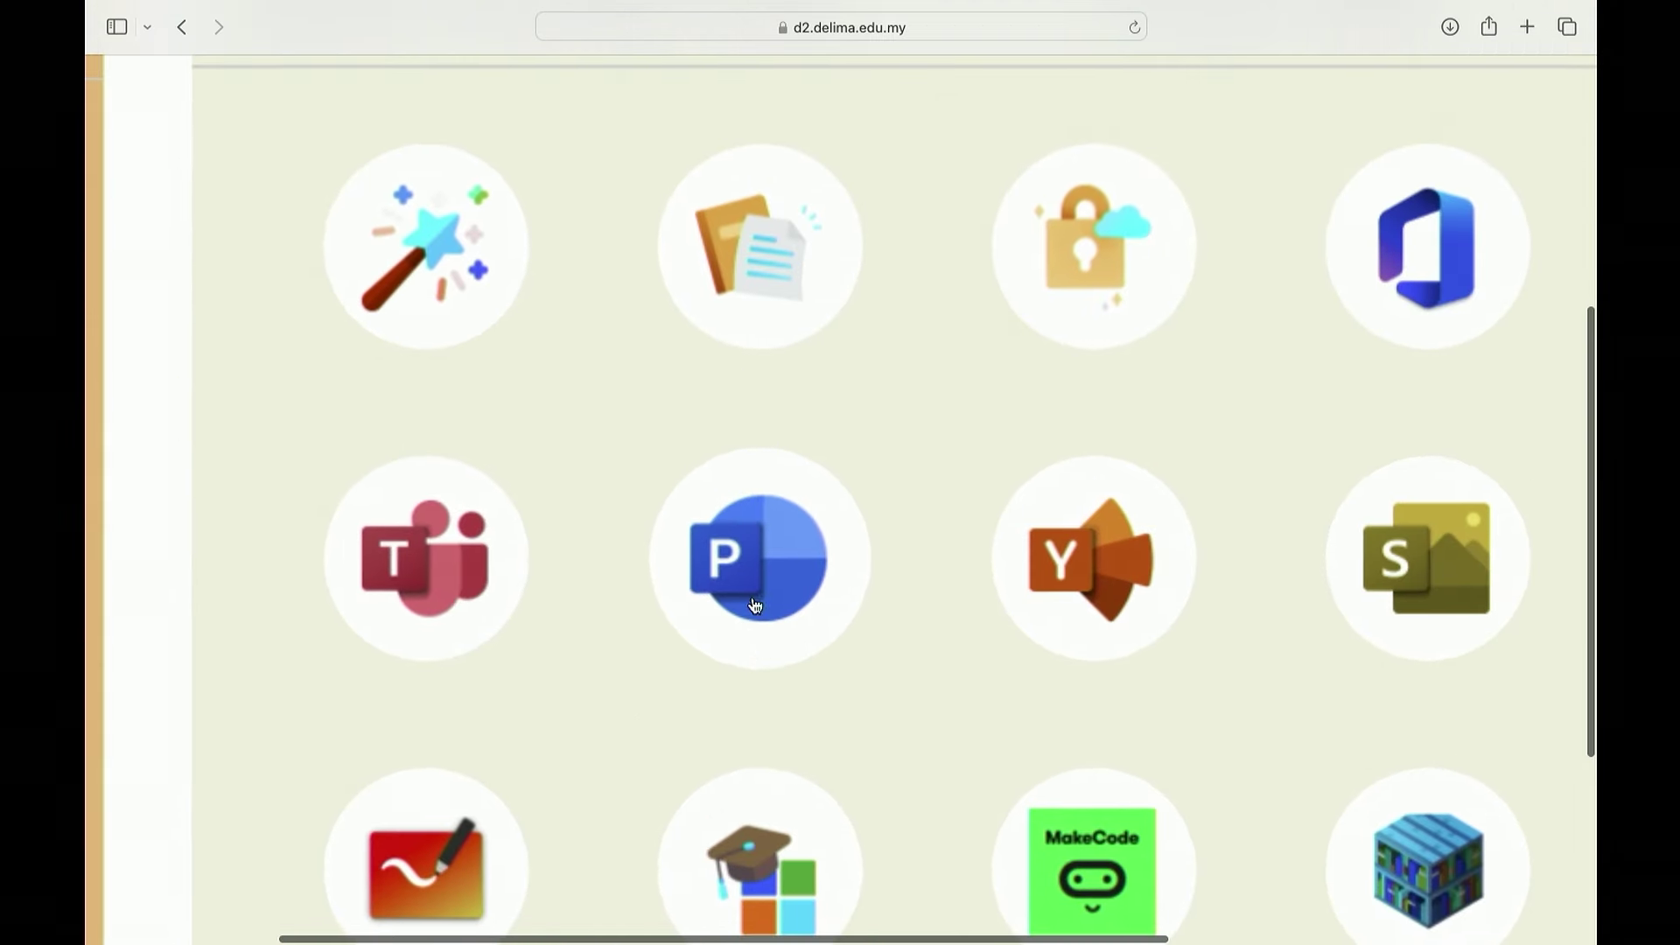
left_click(772, 530)
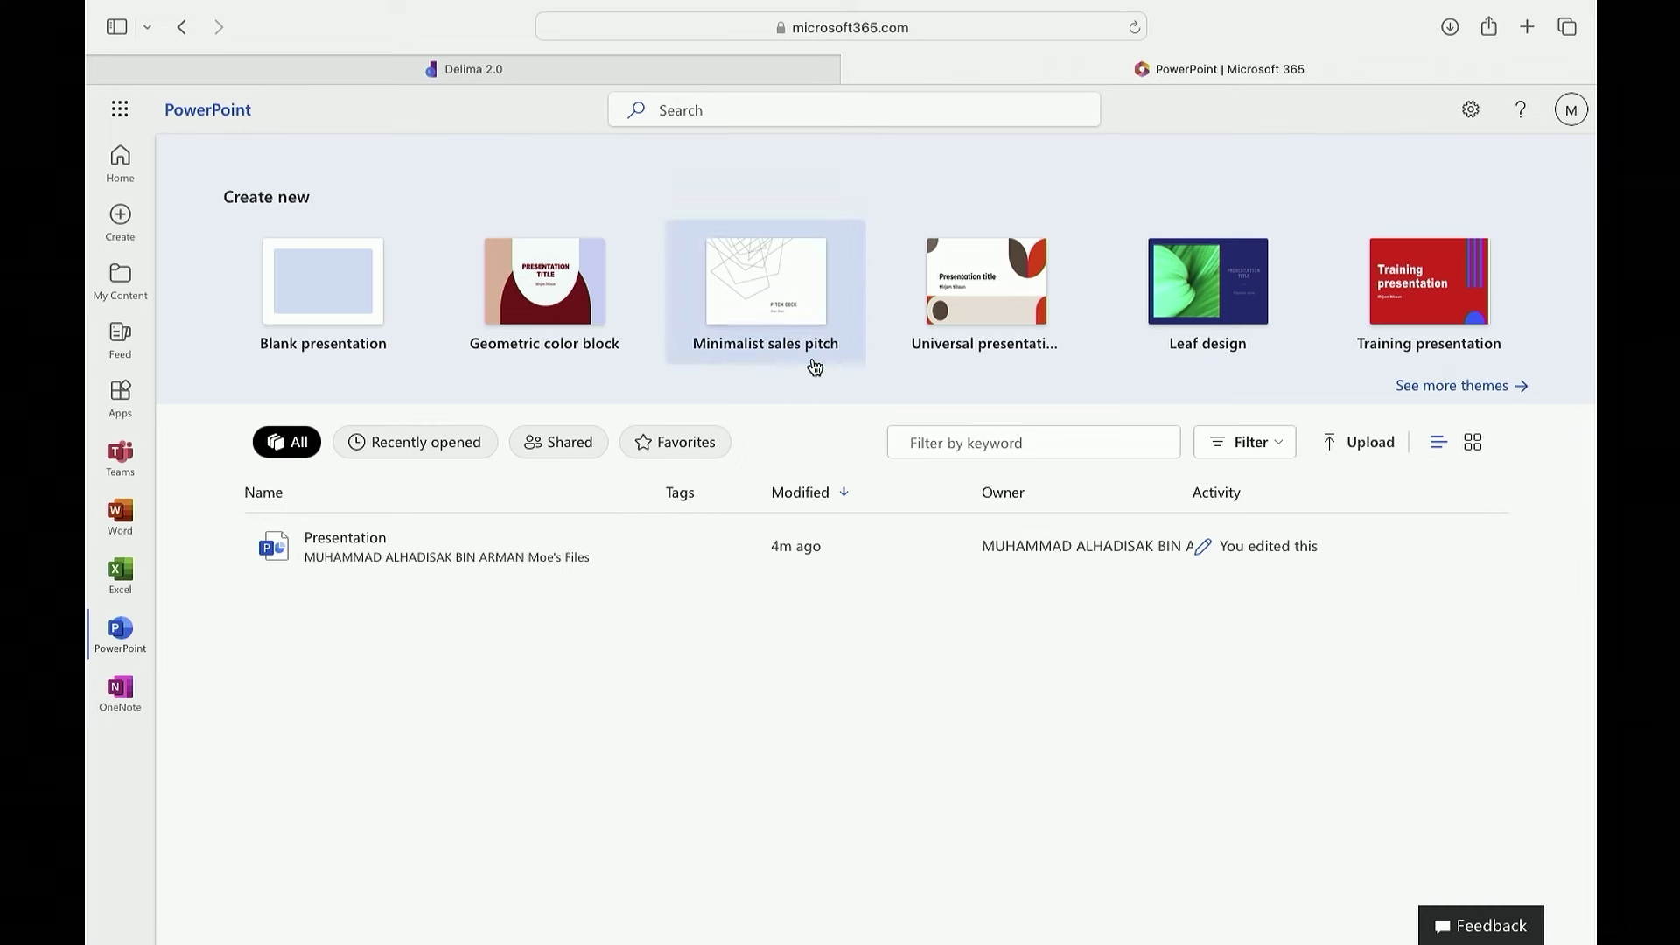
Step: Scroll the PowerPoint start page showing the templates and the recent Presentation file
scroll(311, 315, "up", 5)
Step: Create a Blank presentation, Presentation1, from the PowerPoint start page
left_click(303, 301)
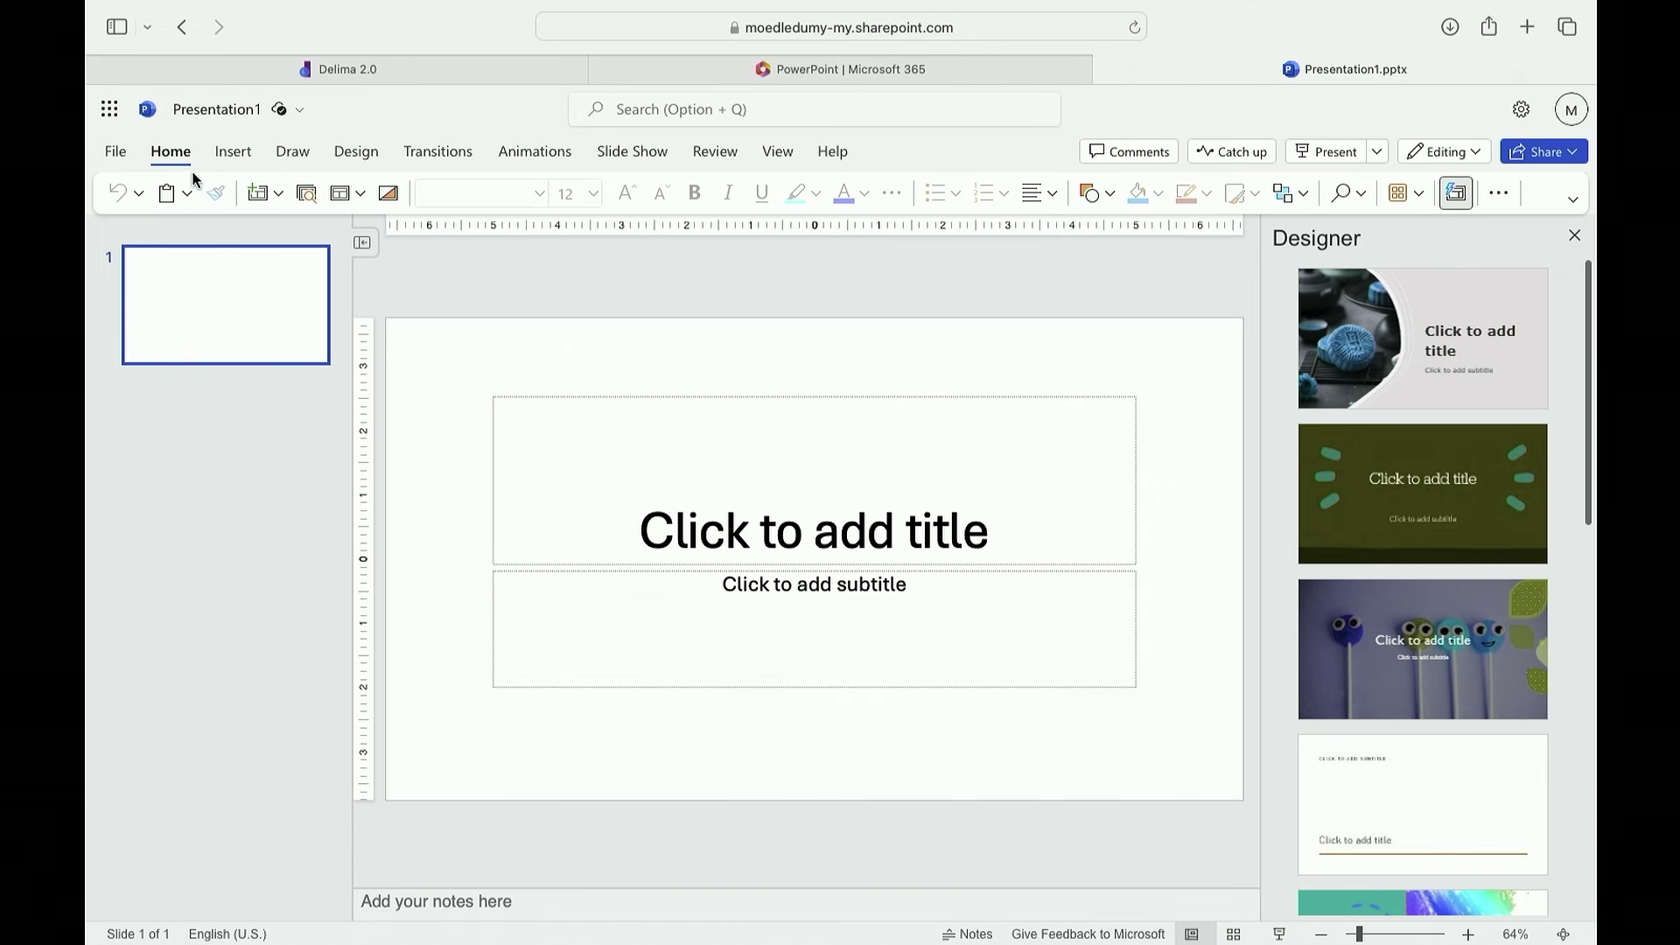
left_click(114, 153)
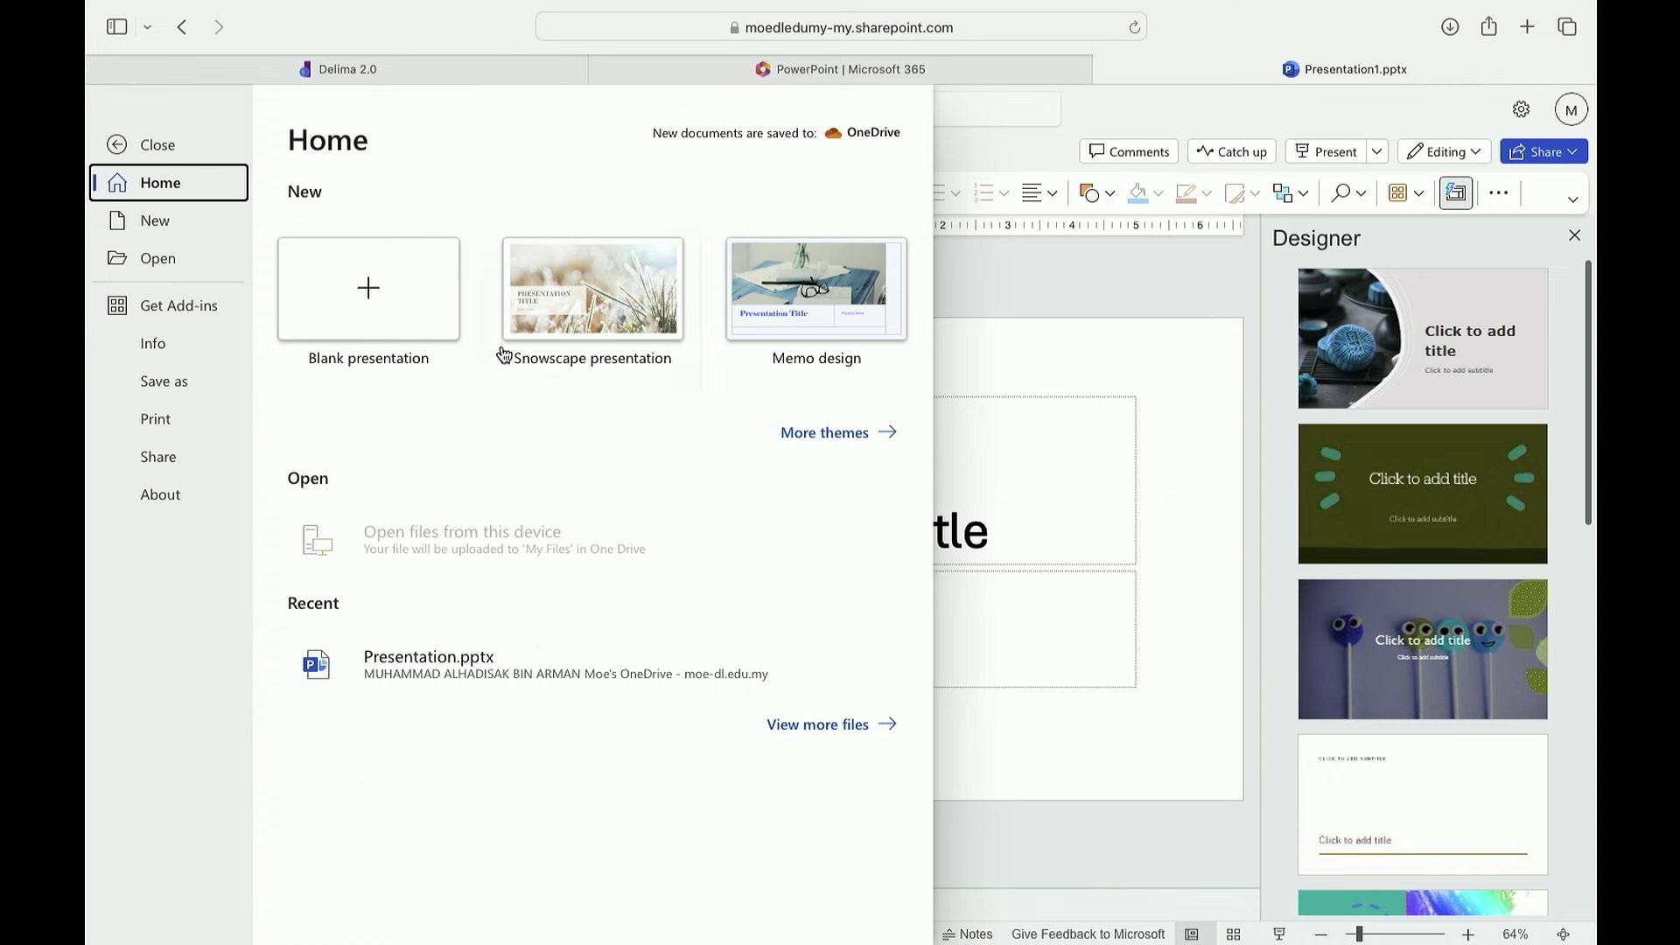
left_click(1035, 280)
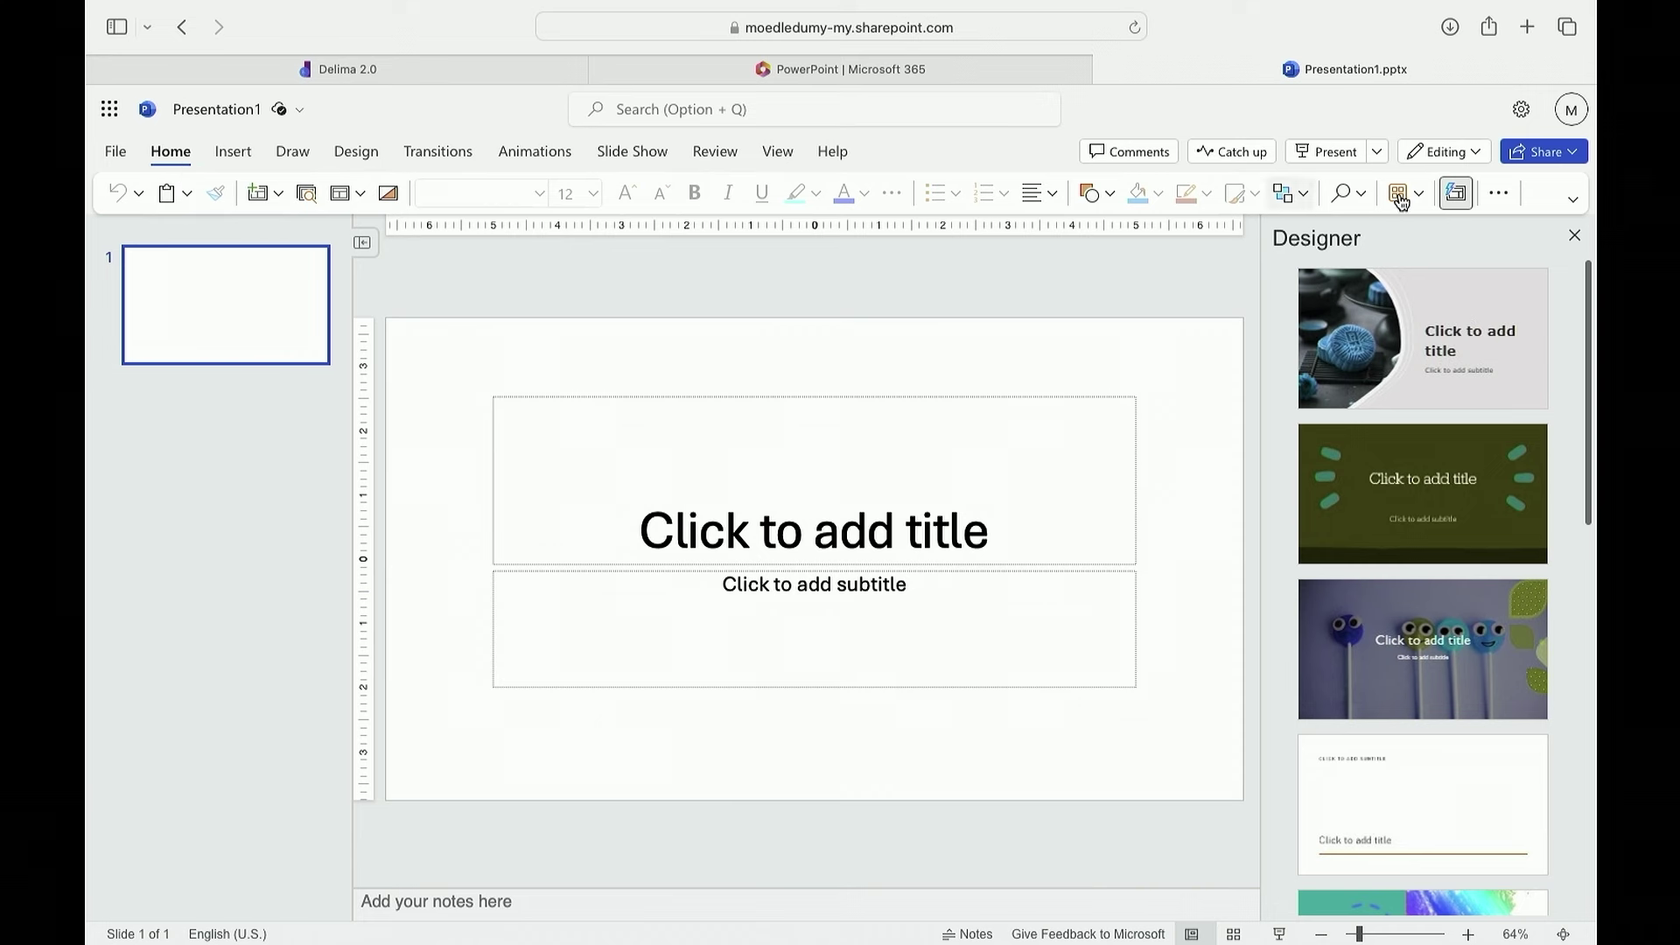
Step: Add a second title-and-content slide and insert a circular Cameo camera feed on it
left_click(227, 155)
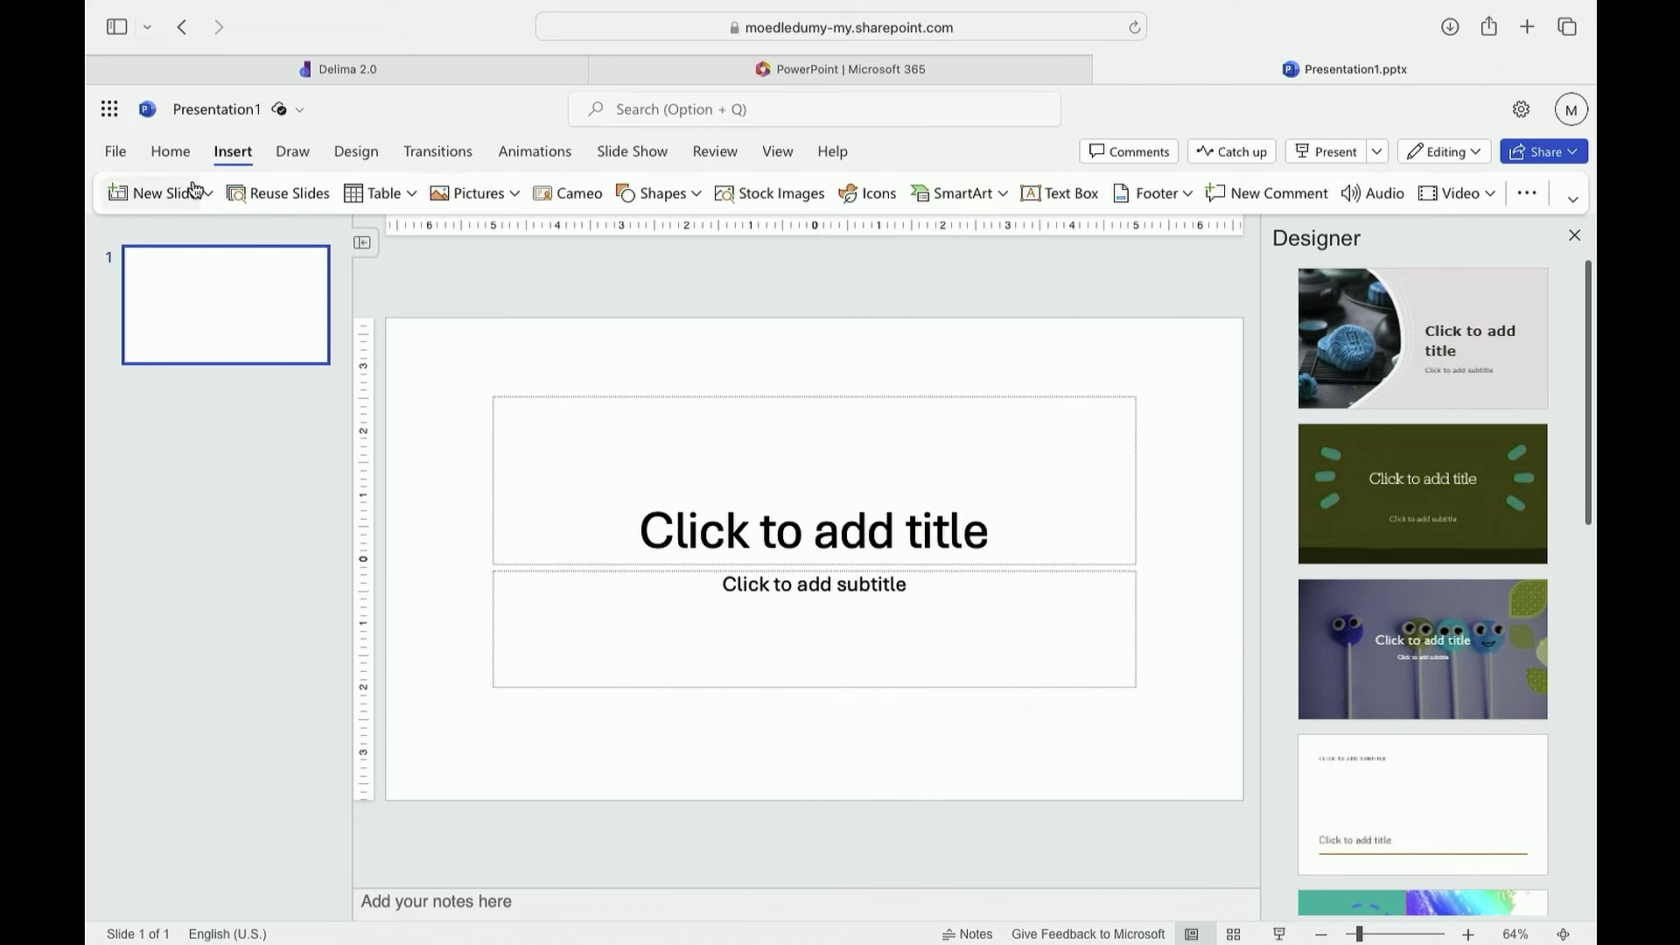
left_click(478, 198)
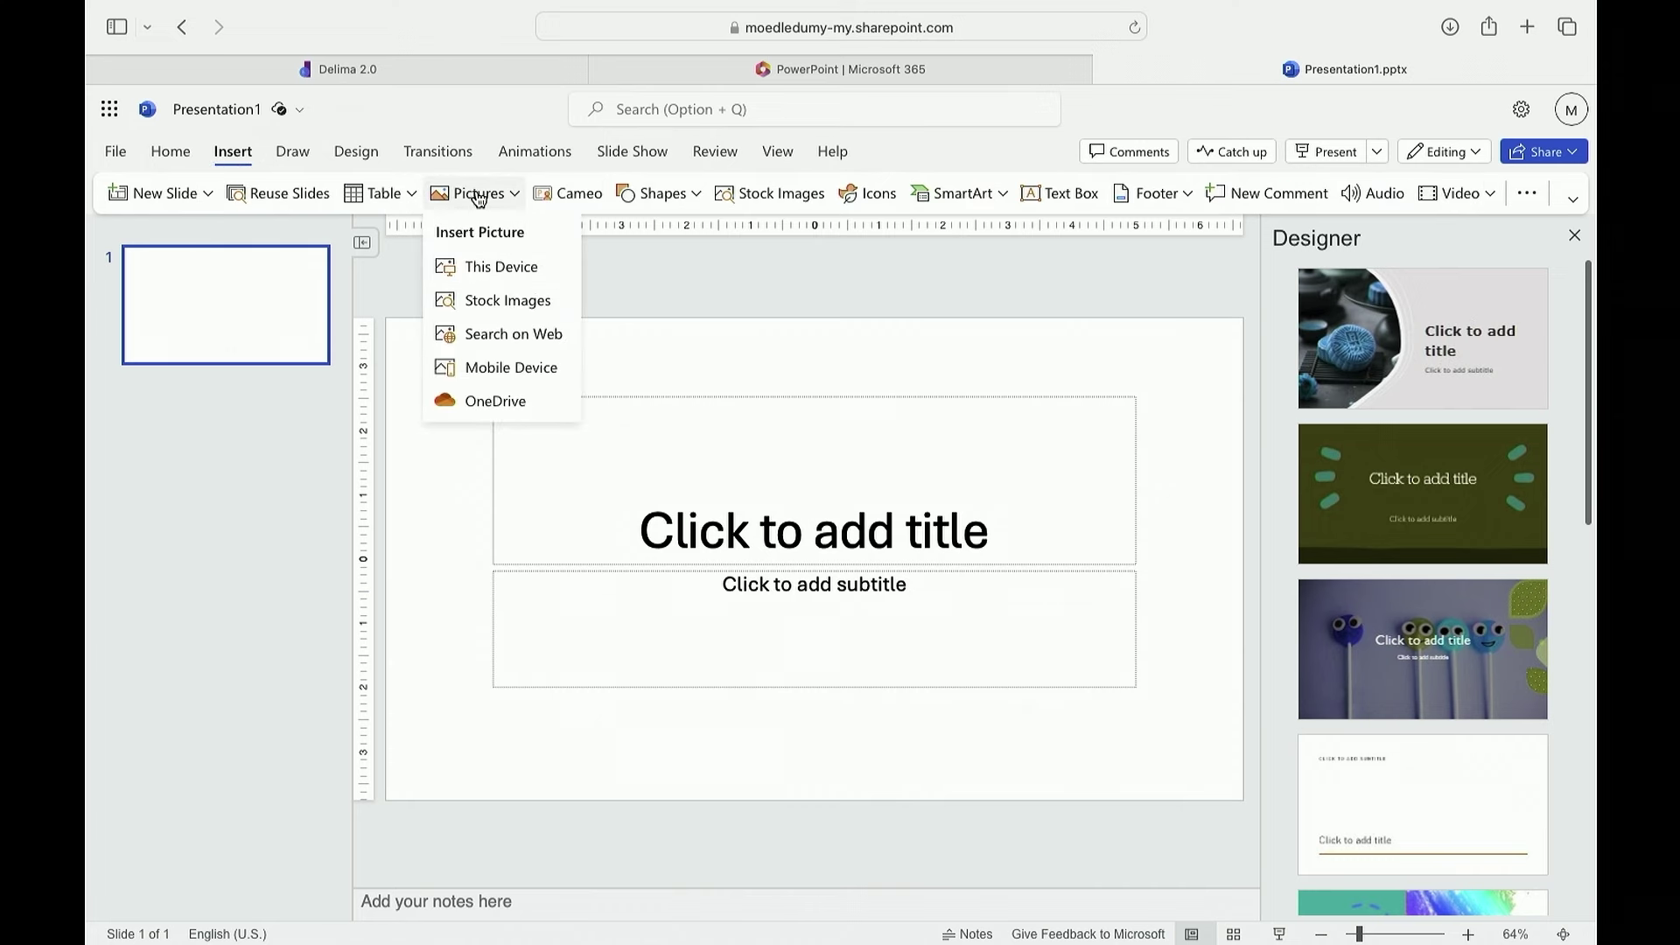
left_click(388, 197)
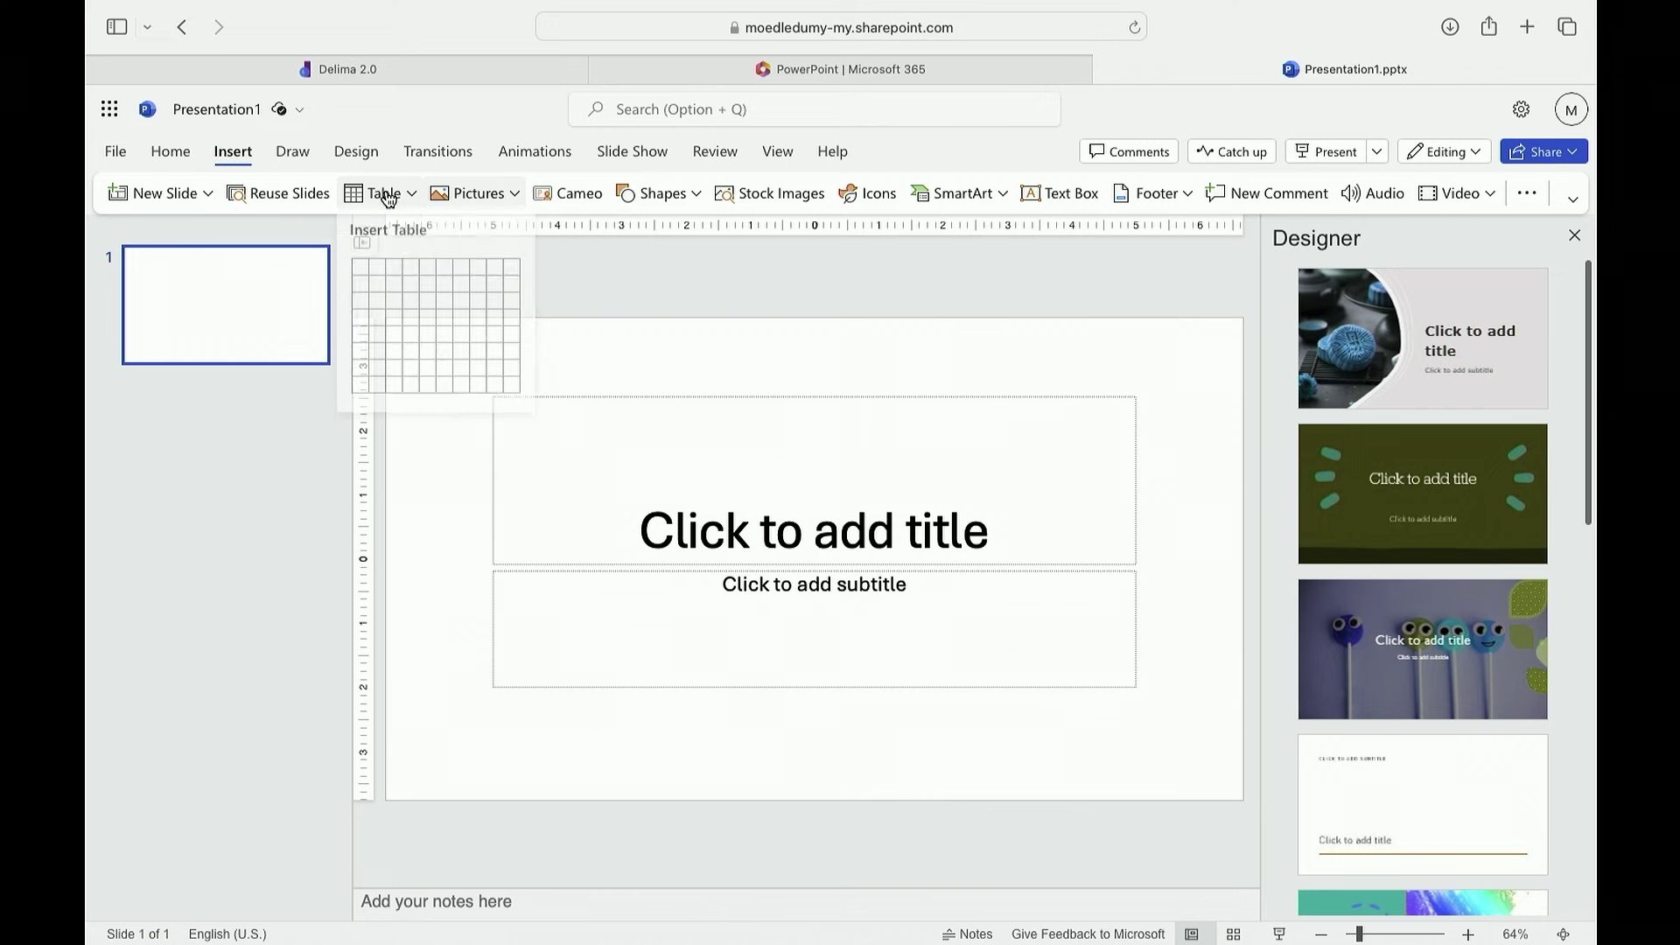
left_click(164, 194)
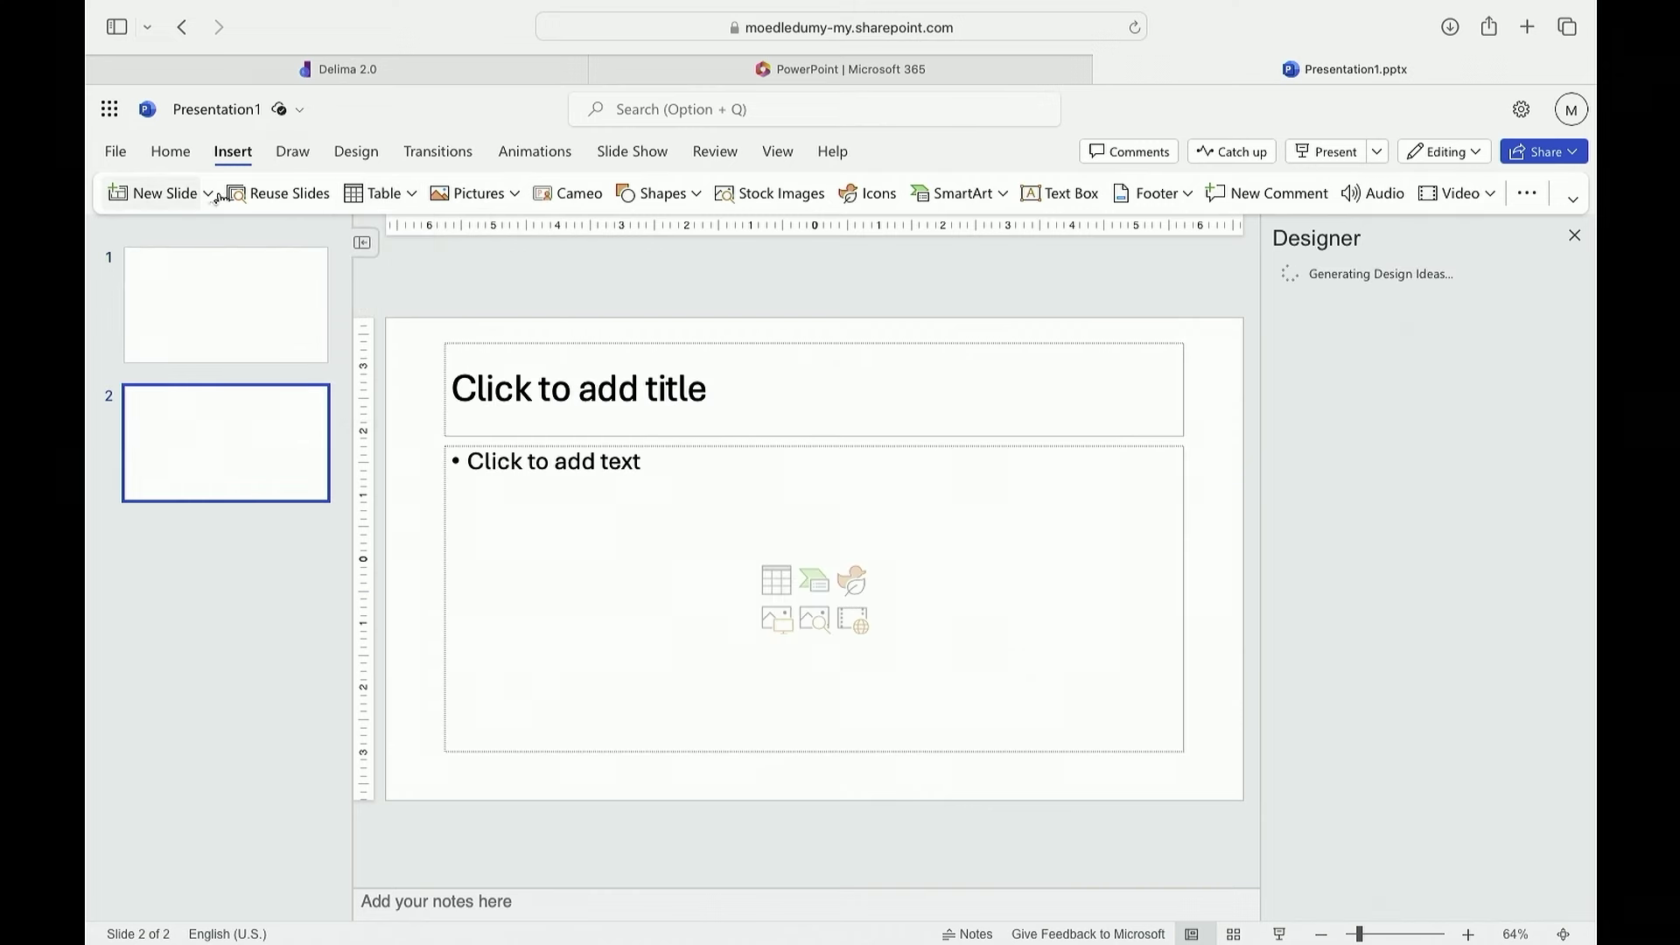
left_click(674, 194)
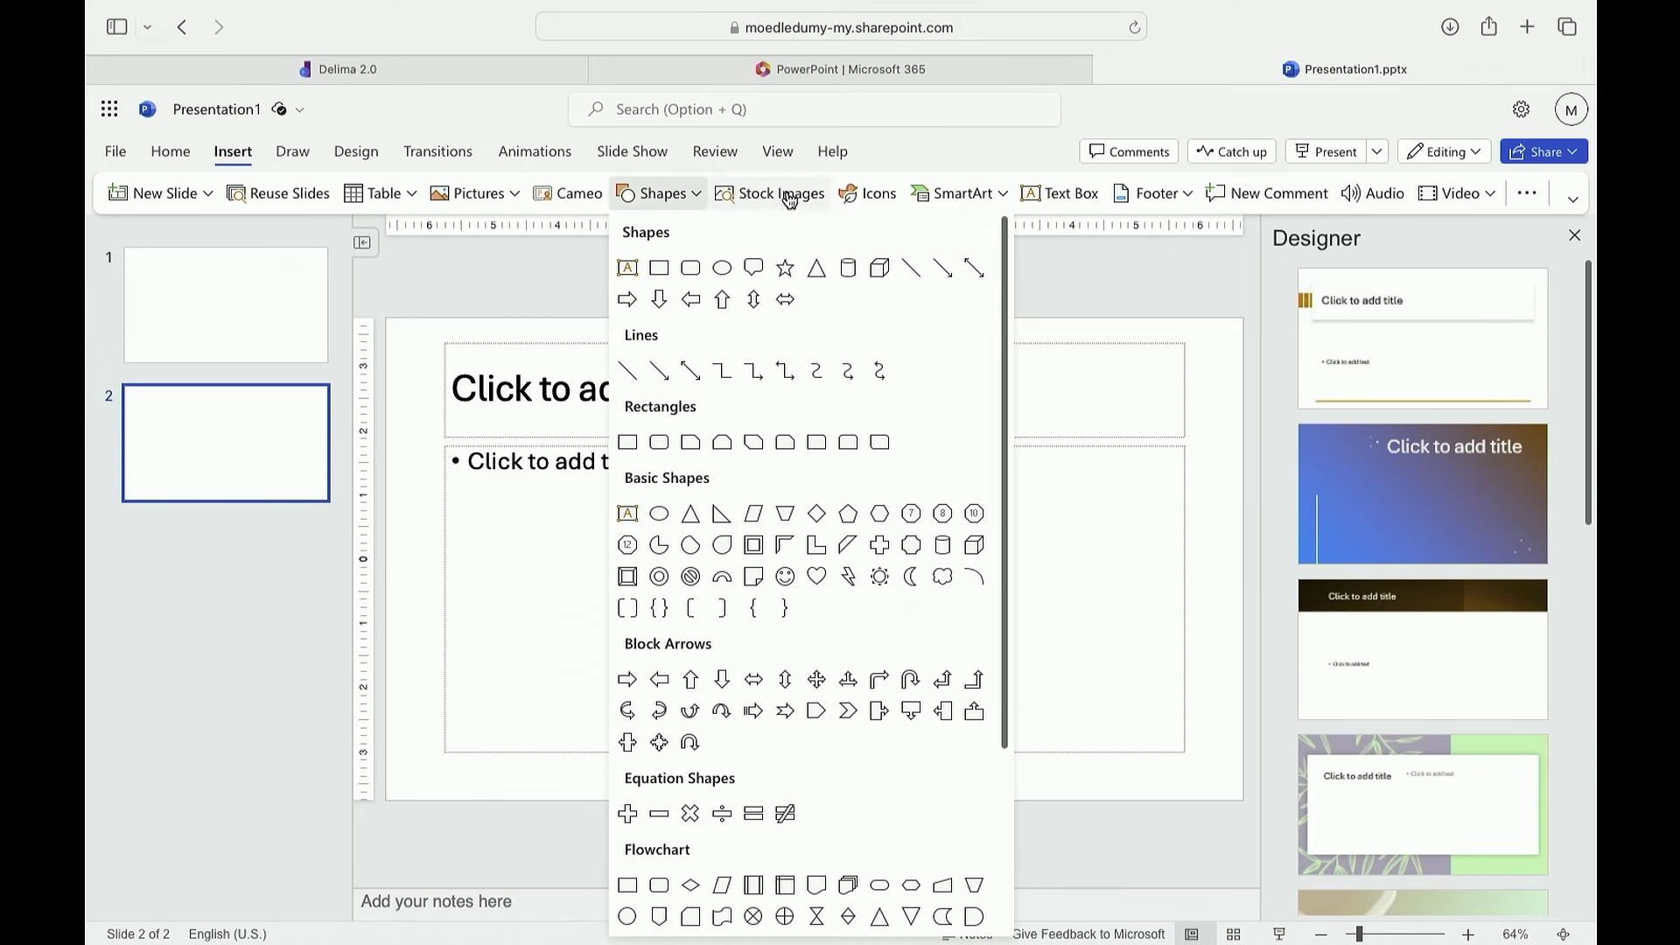
left_click(573, 198)
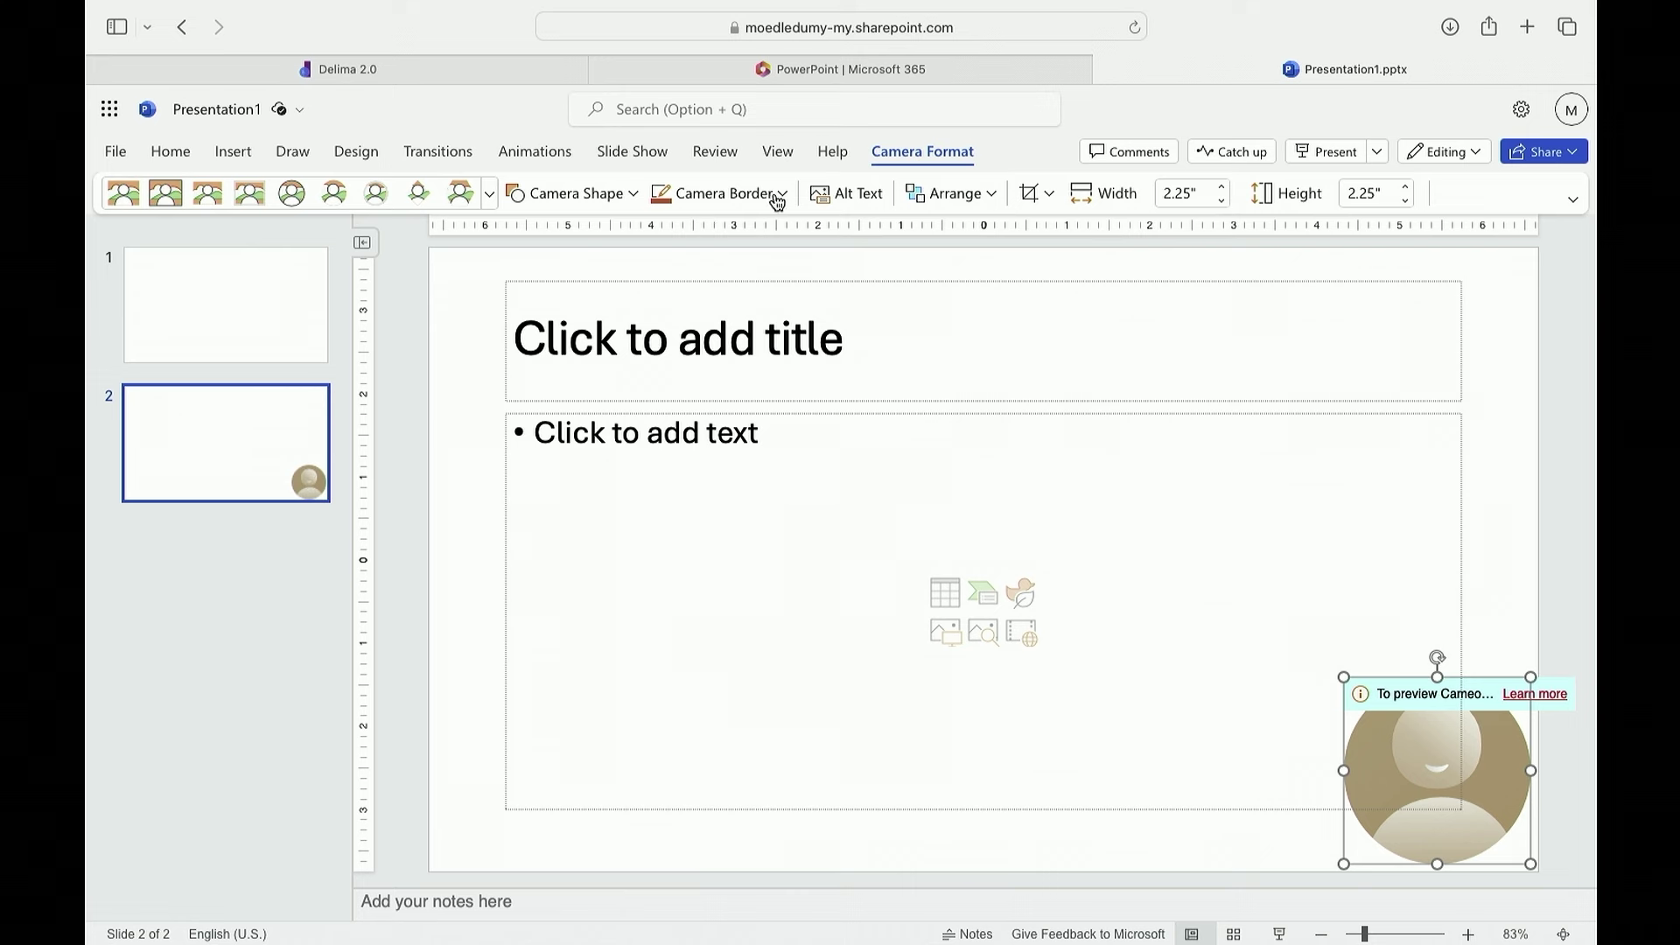
Step: Look over the Design, Draw and Home commands, then open the Stock Images library
left_click(229, 154)
left_click(354, 154)
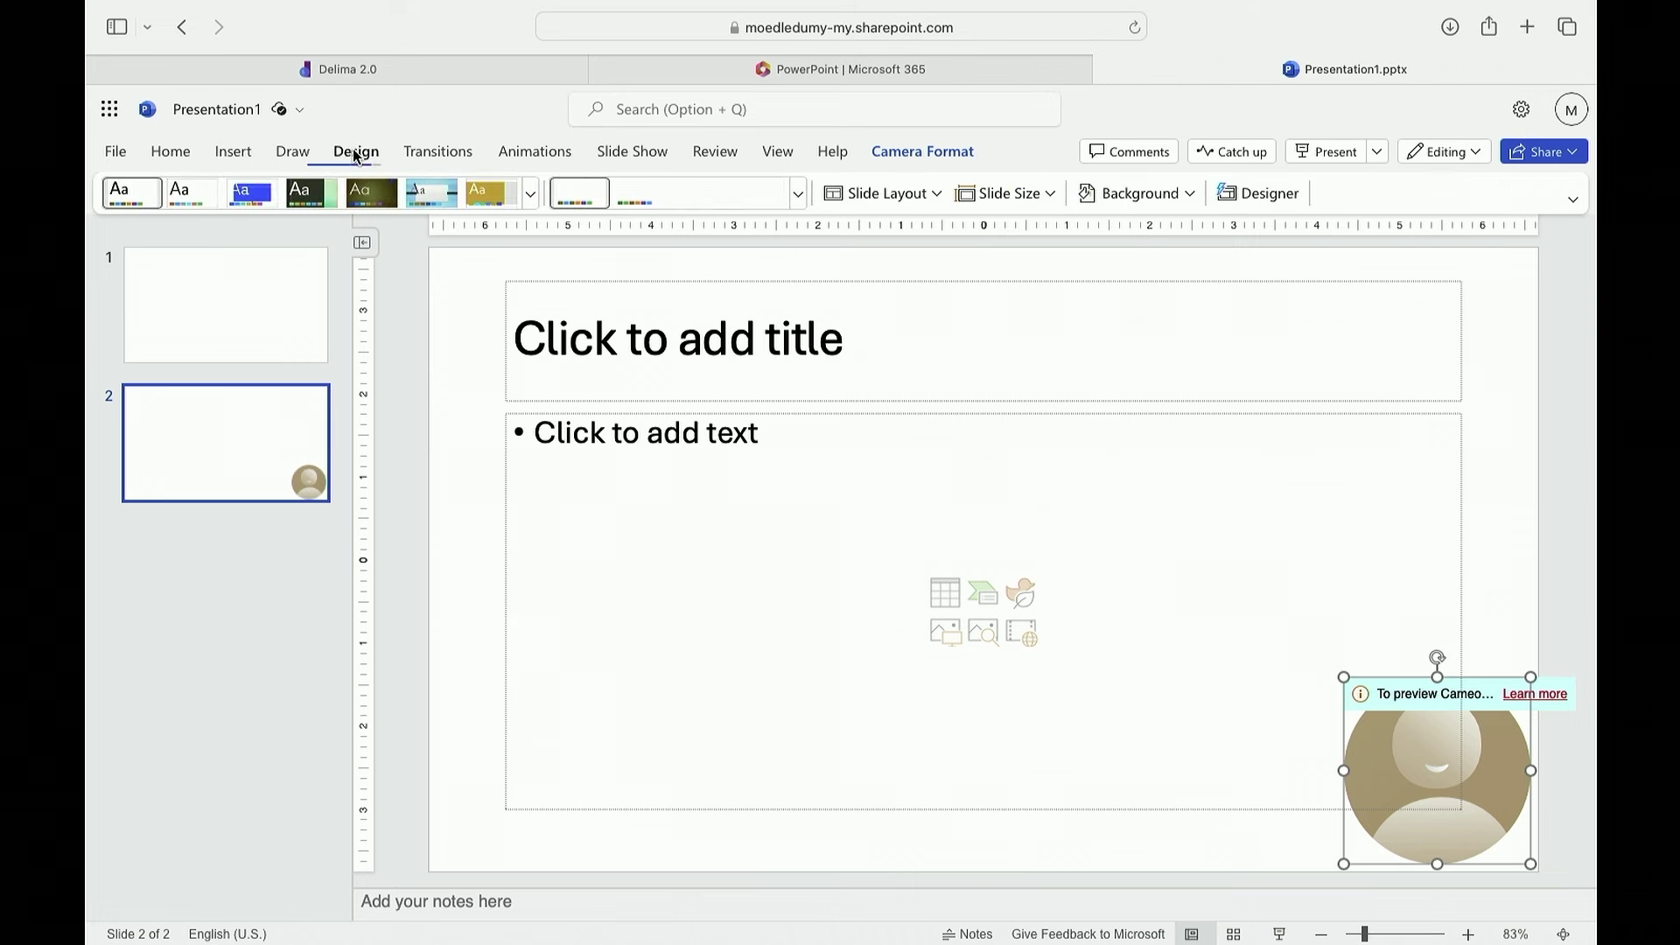
left_click(287, 153)
left_click(171, 154)
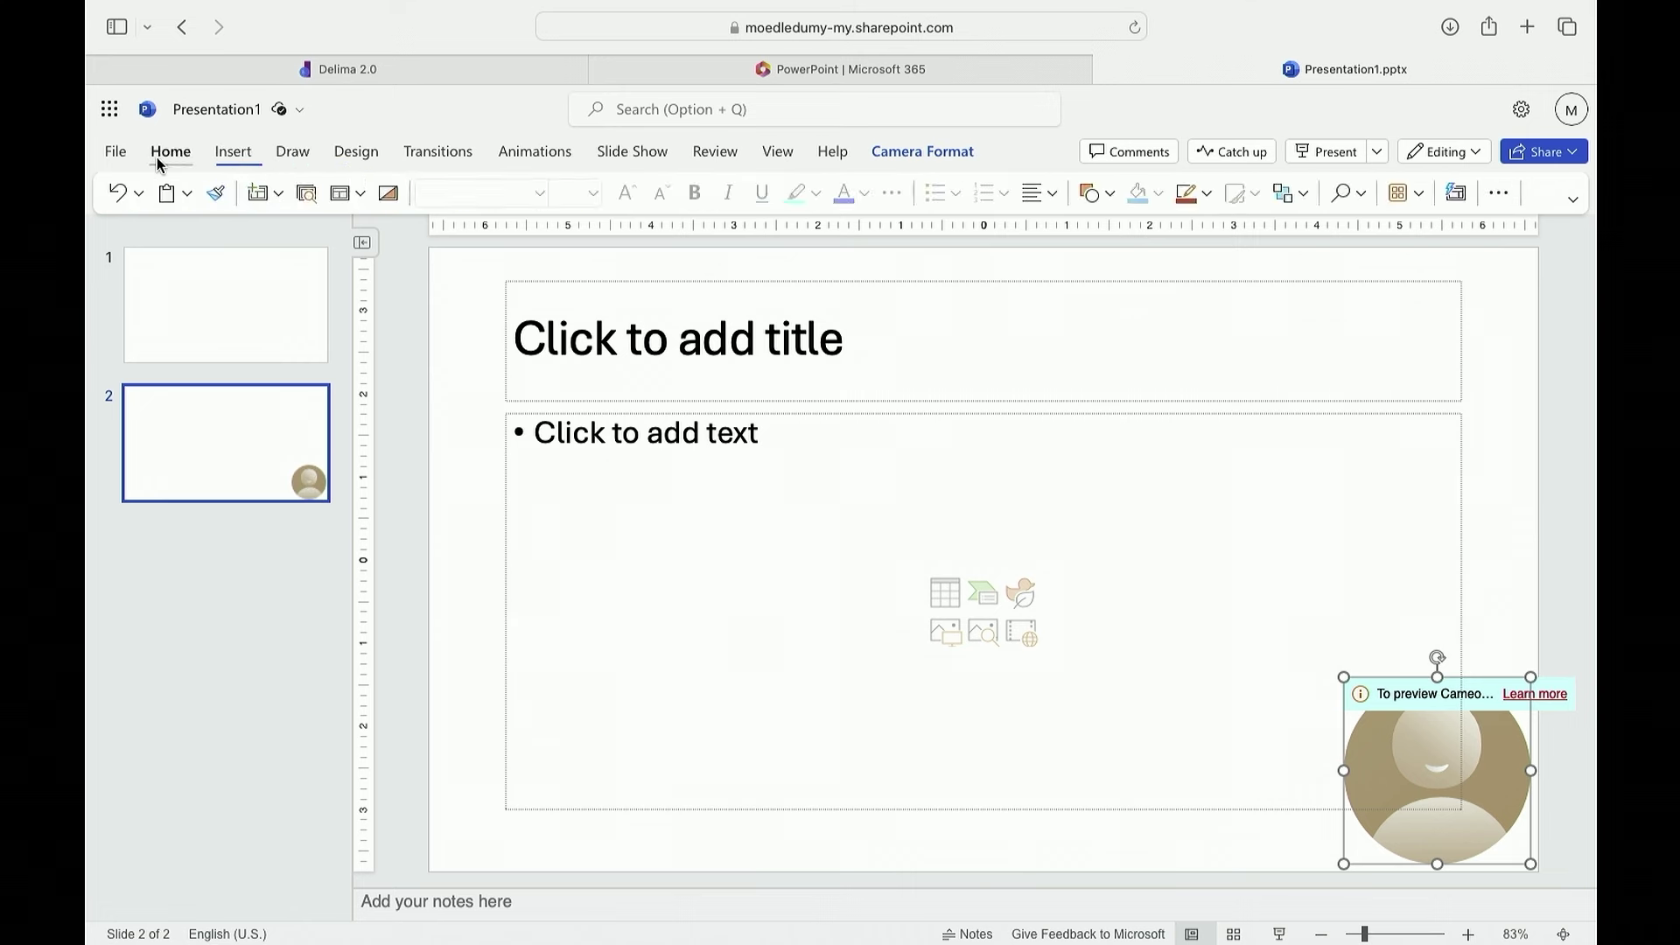
left_click(234, 154)
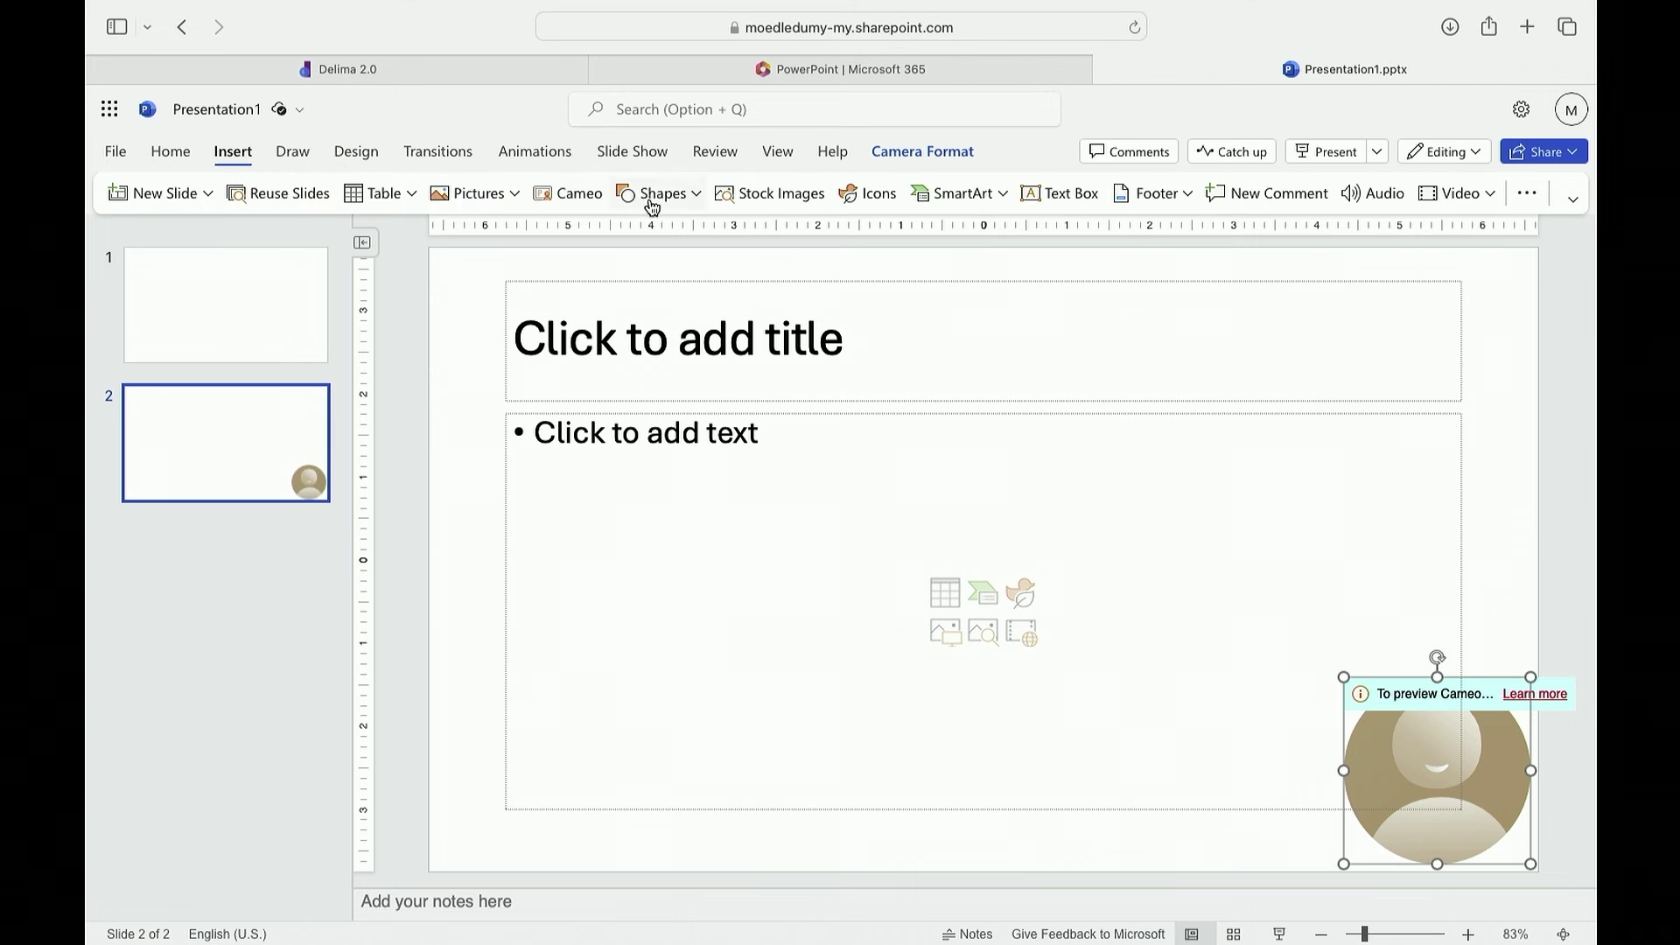
left_click(683, 206)
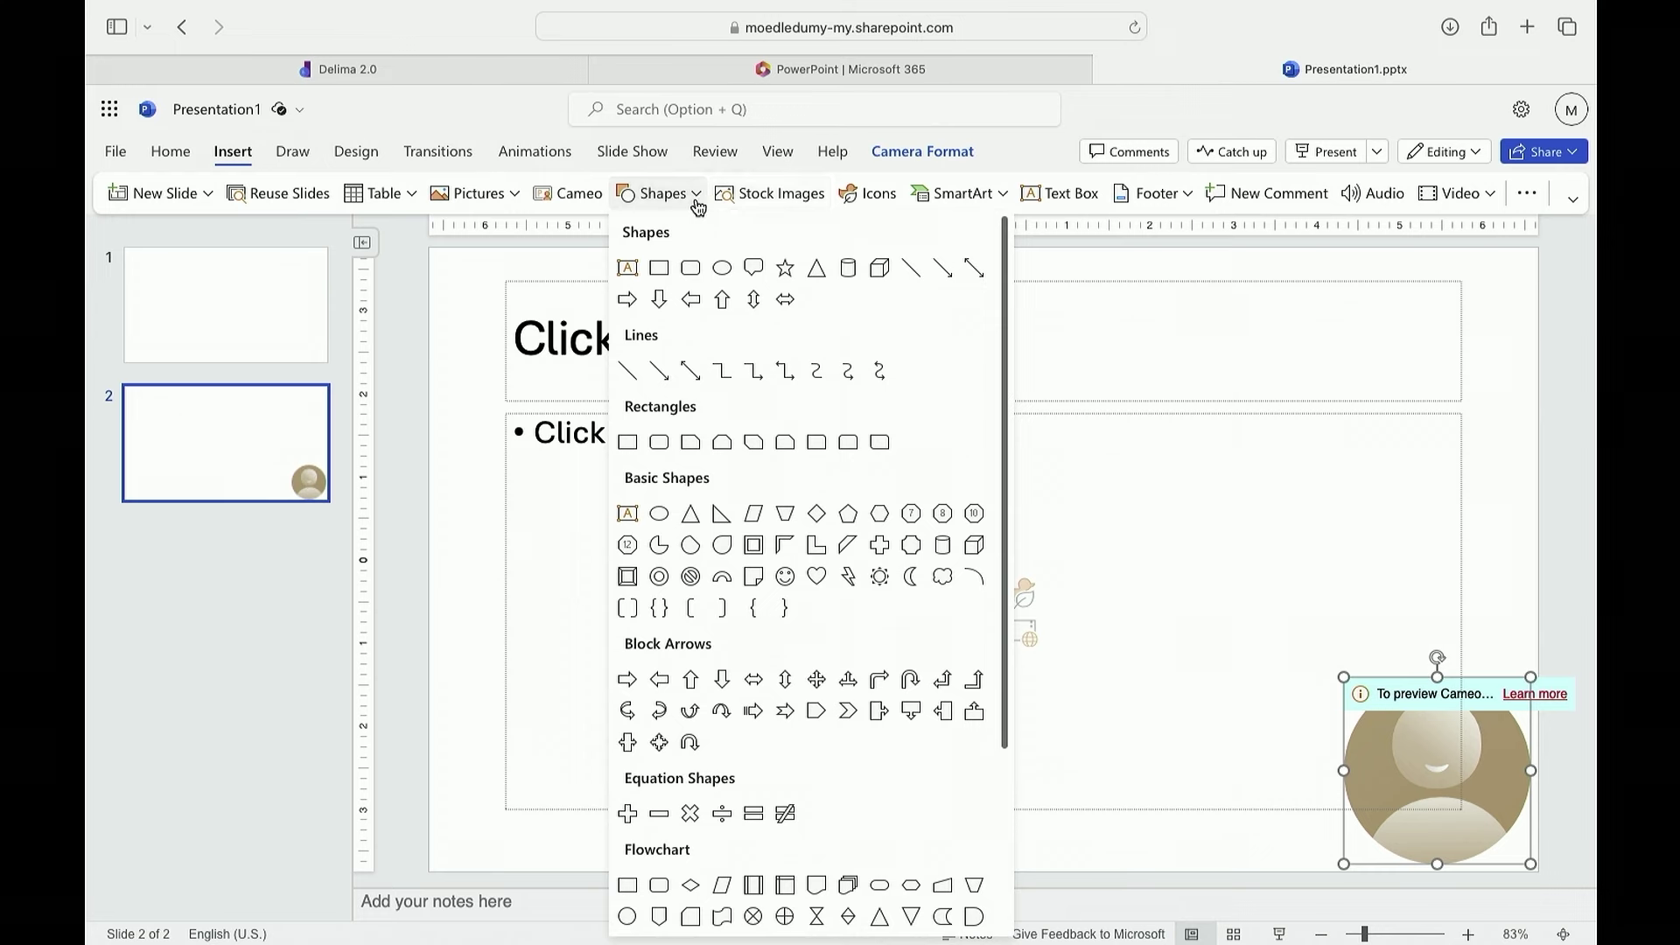
left_click(775, 208)
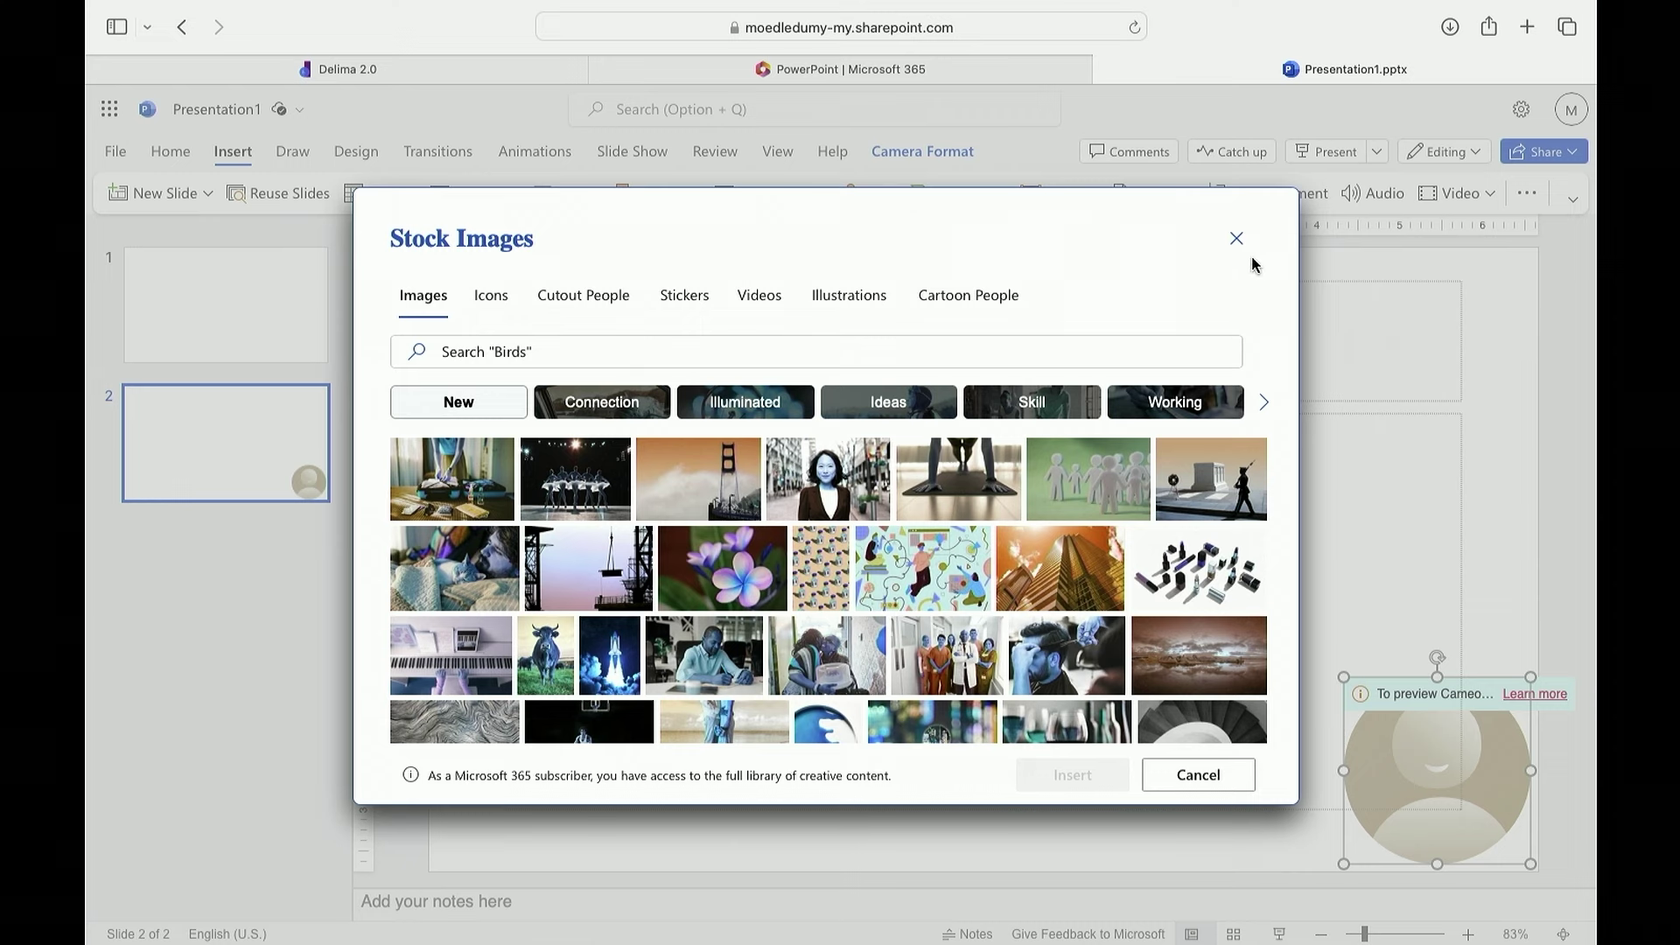
Step: Search stock images for 'school', scroll the results, and cancel without inserting anything
left_click(809, 352)
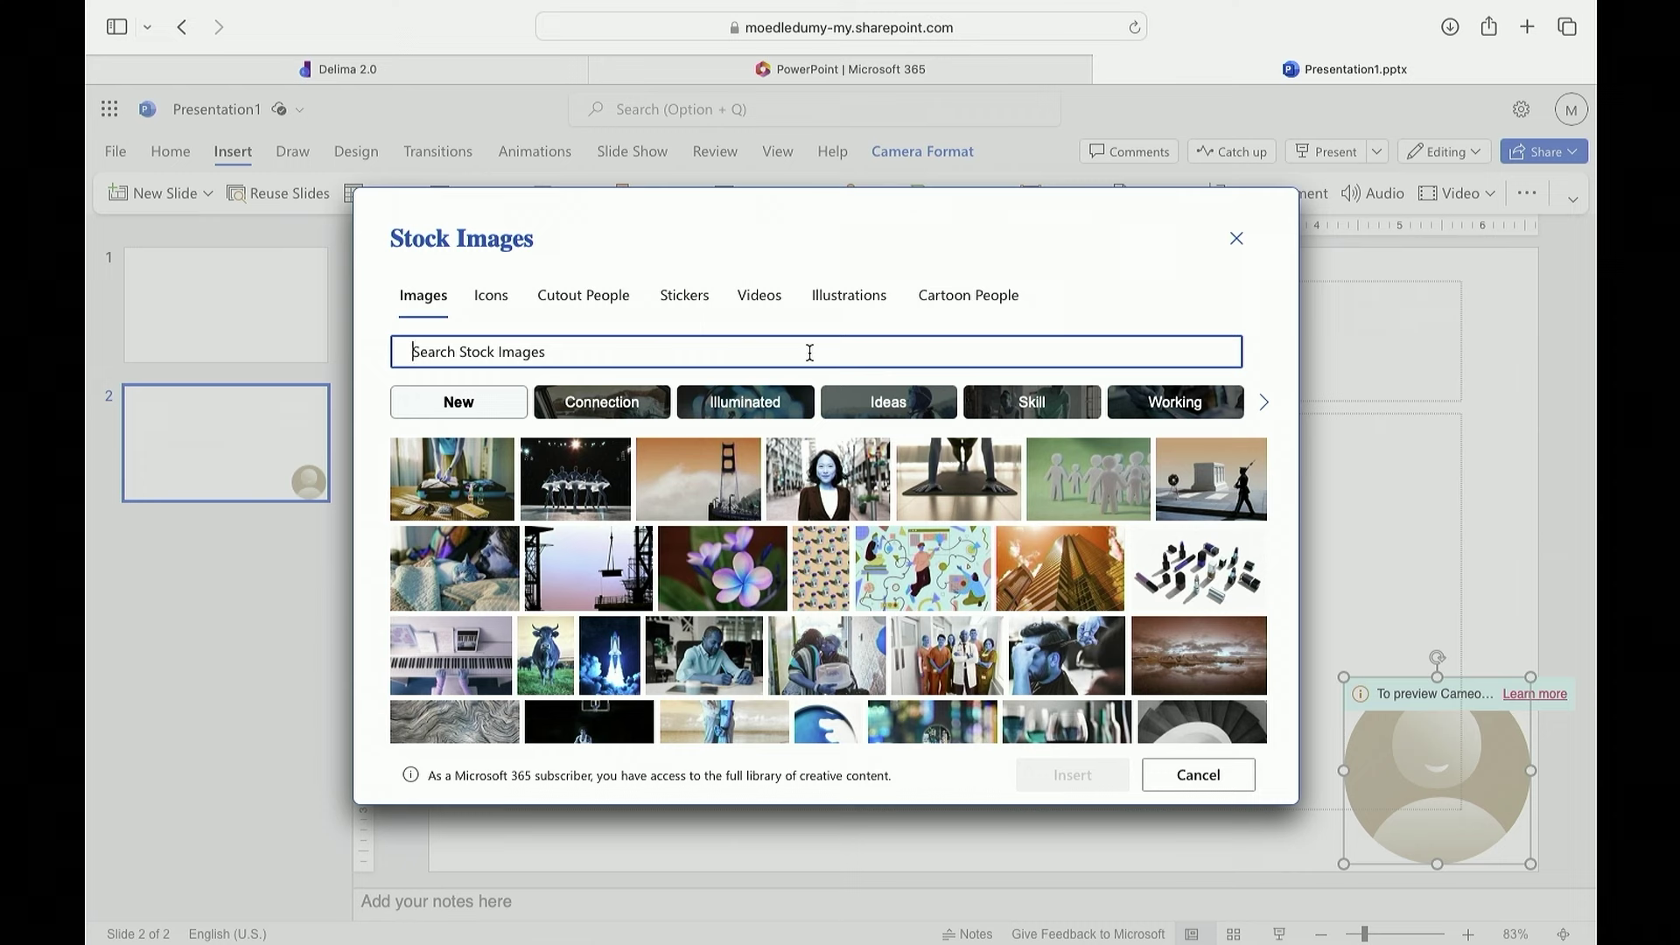
type("sch")
type("ool")
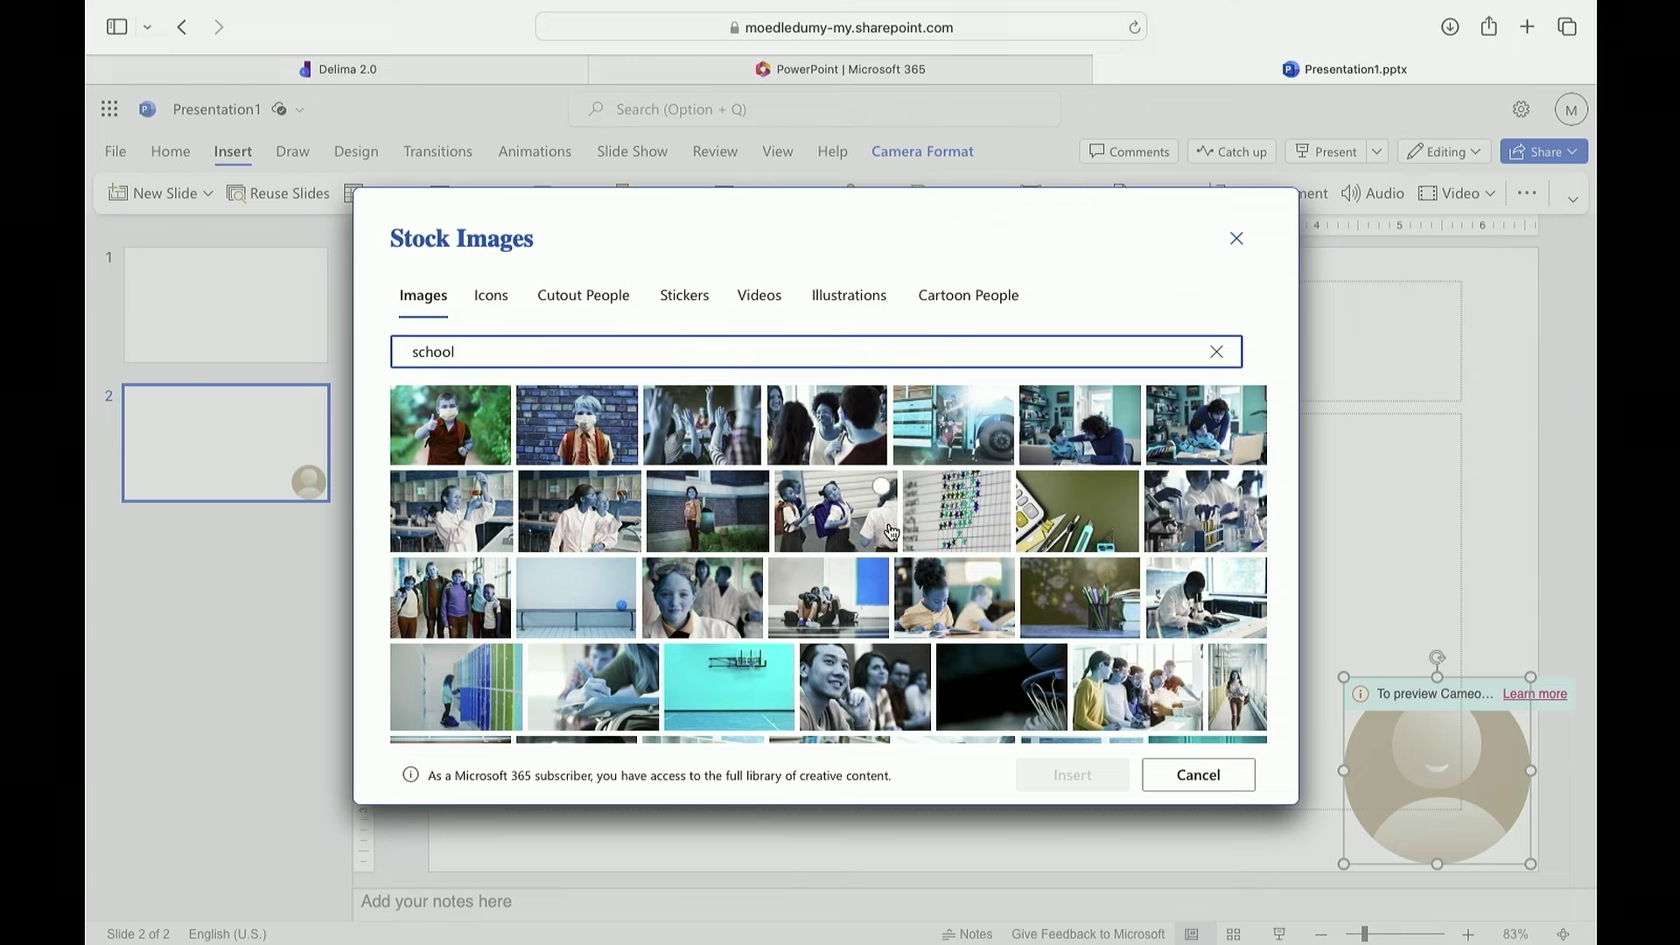
scroll(926, 612, "down", 3)
scroll(925, 612, "down", 2)
scroll(925, 613, "down", 2)
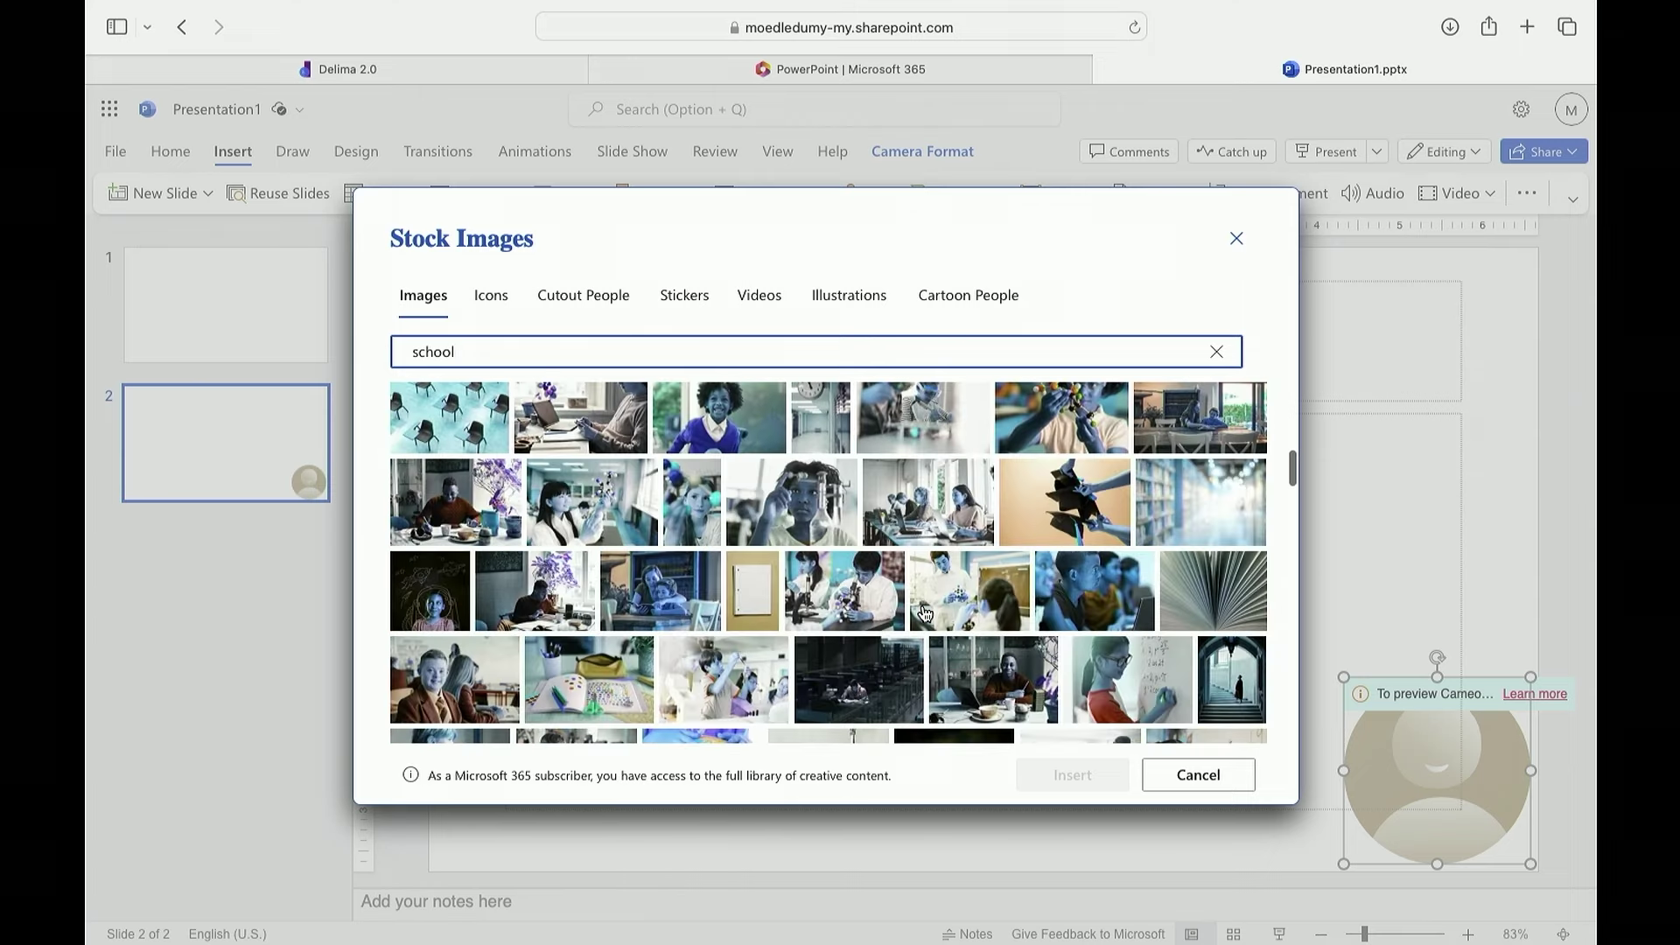
scroll(926, 612, "down", 2)
scroll(926, 613, "down", 2)
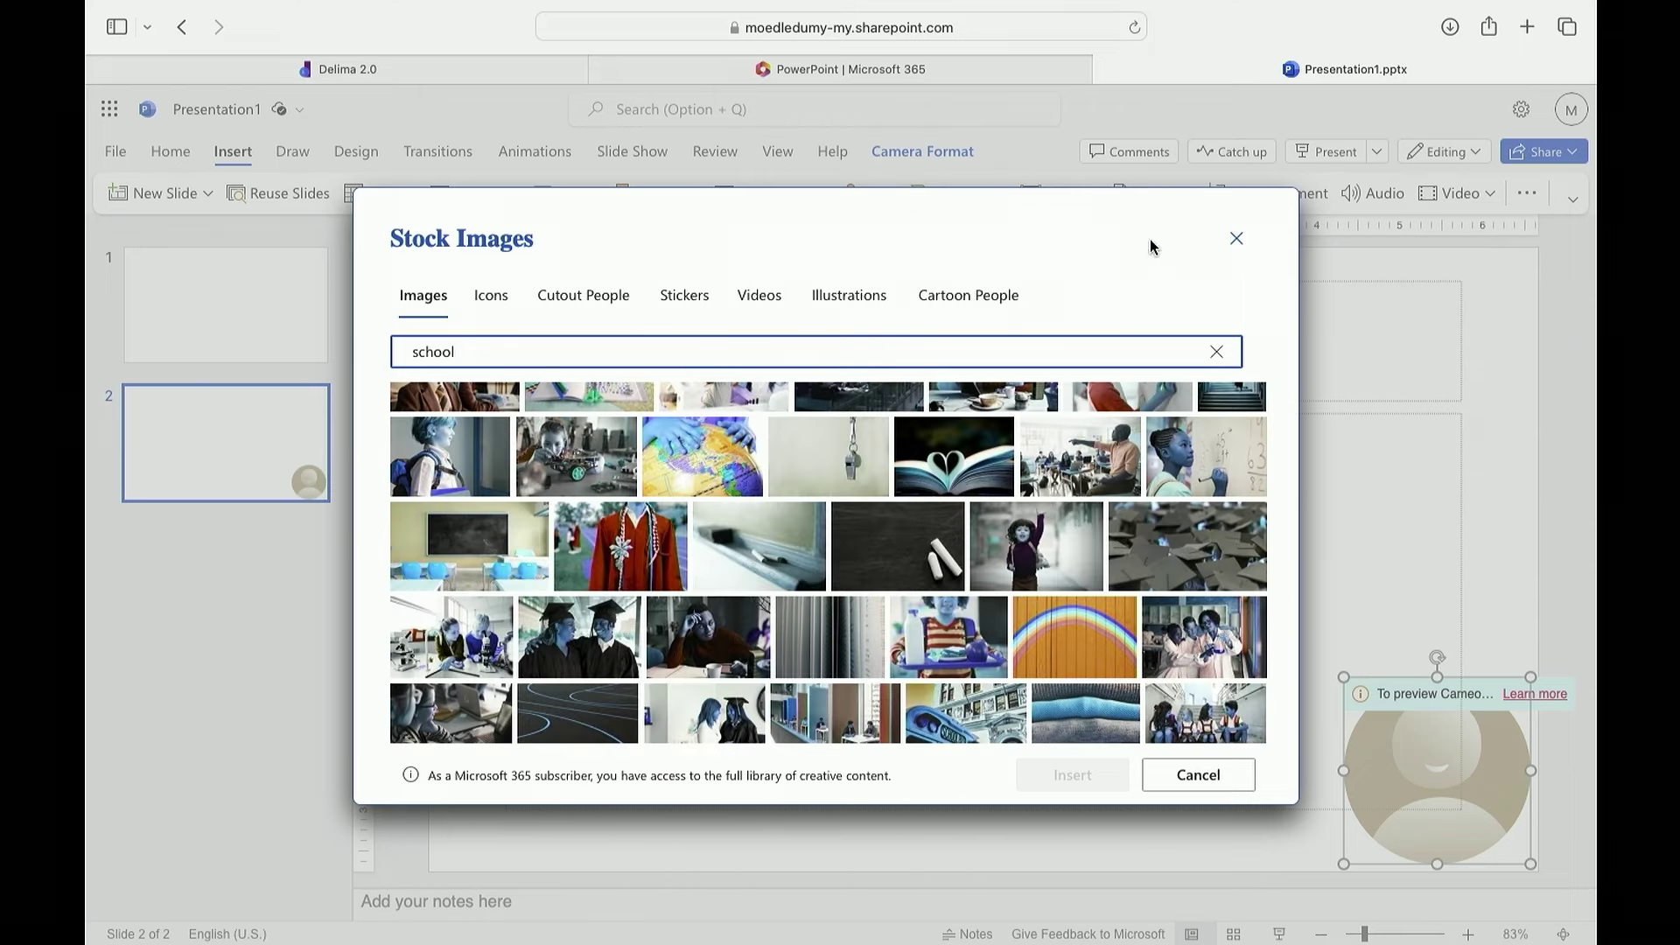
left_click(1236, 240)
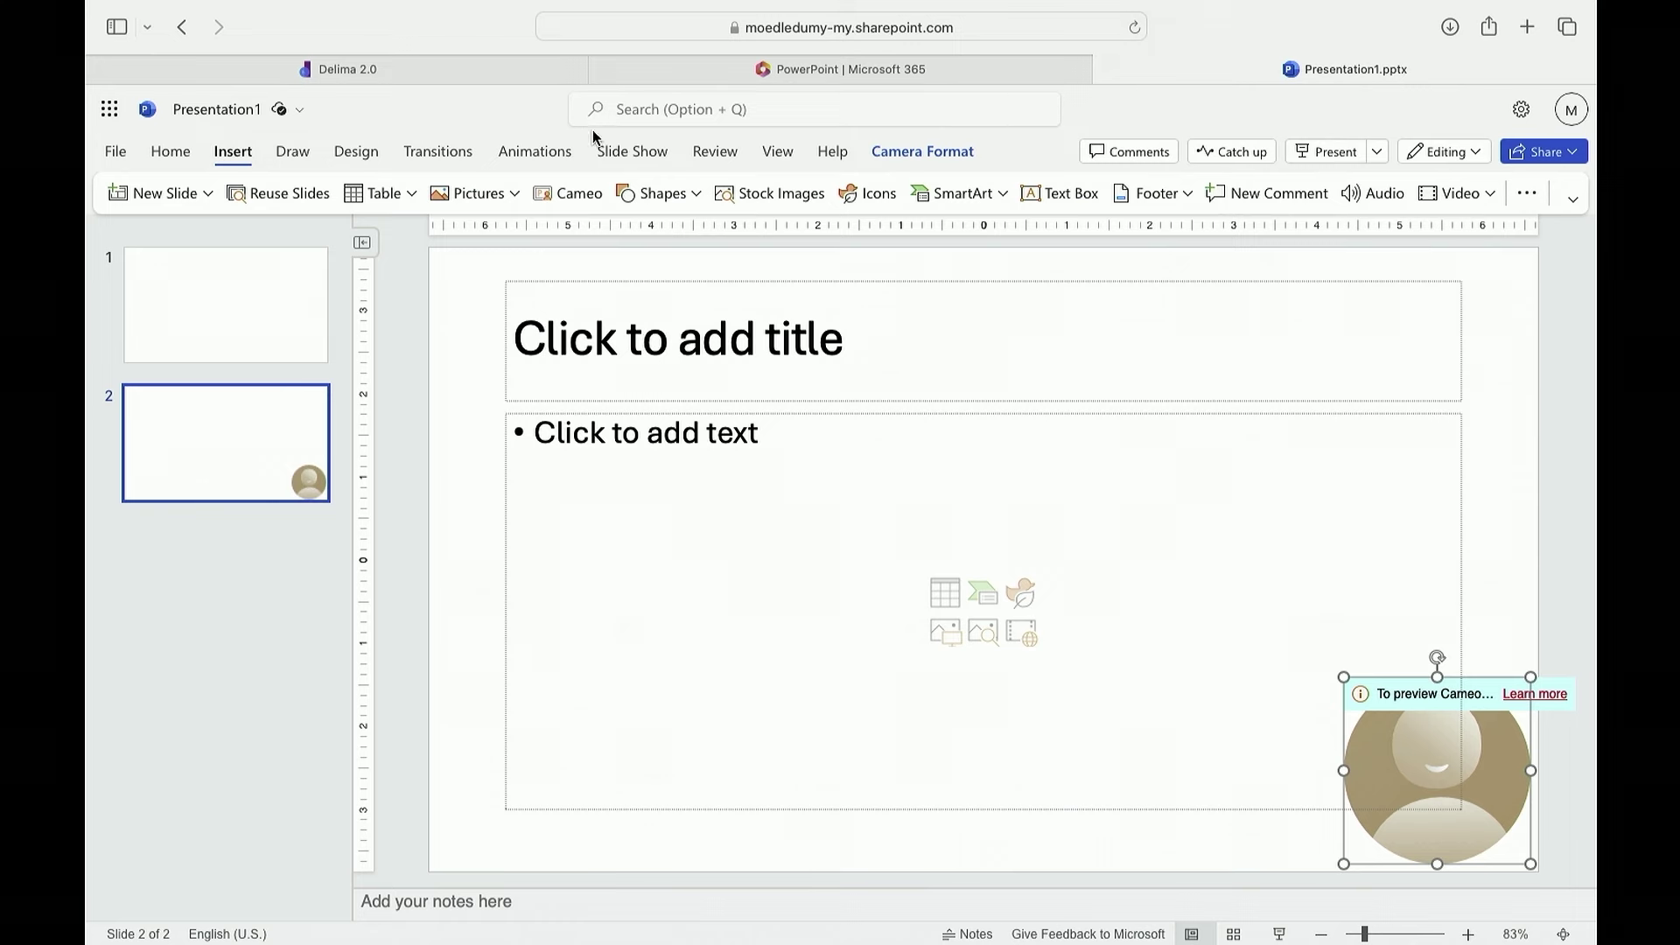
Step: Reopen Stock Images and browse its Icons and Cutout People collections
left_click(770, 196)
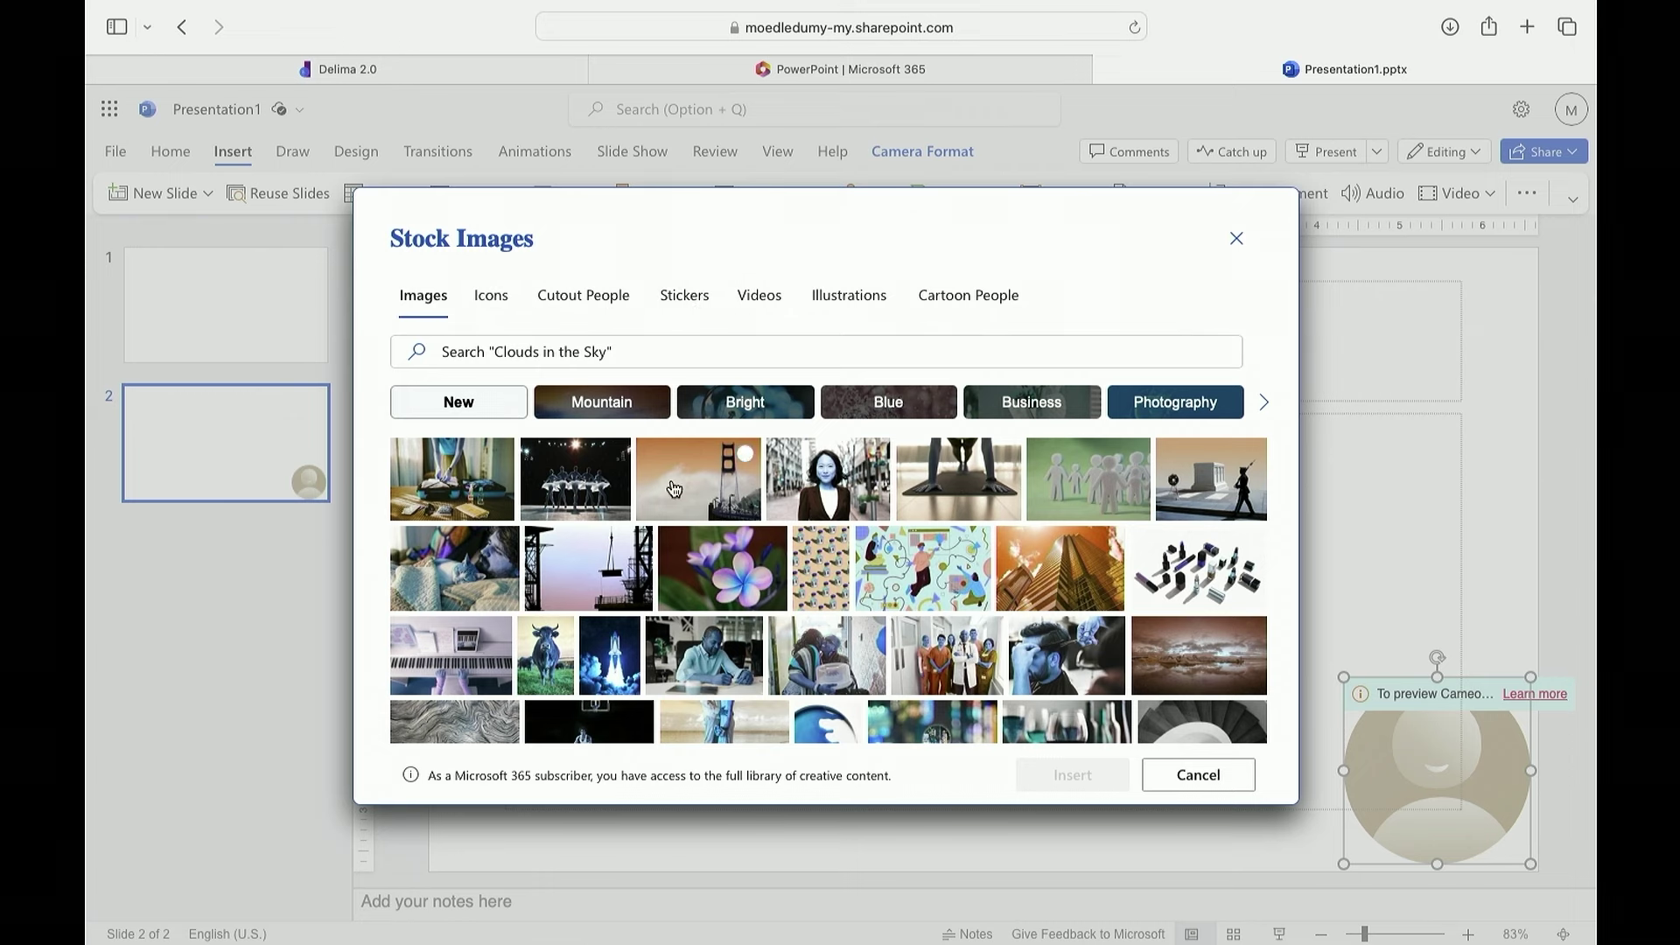
left_click(485, 302)
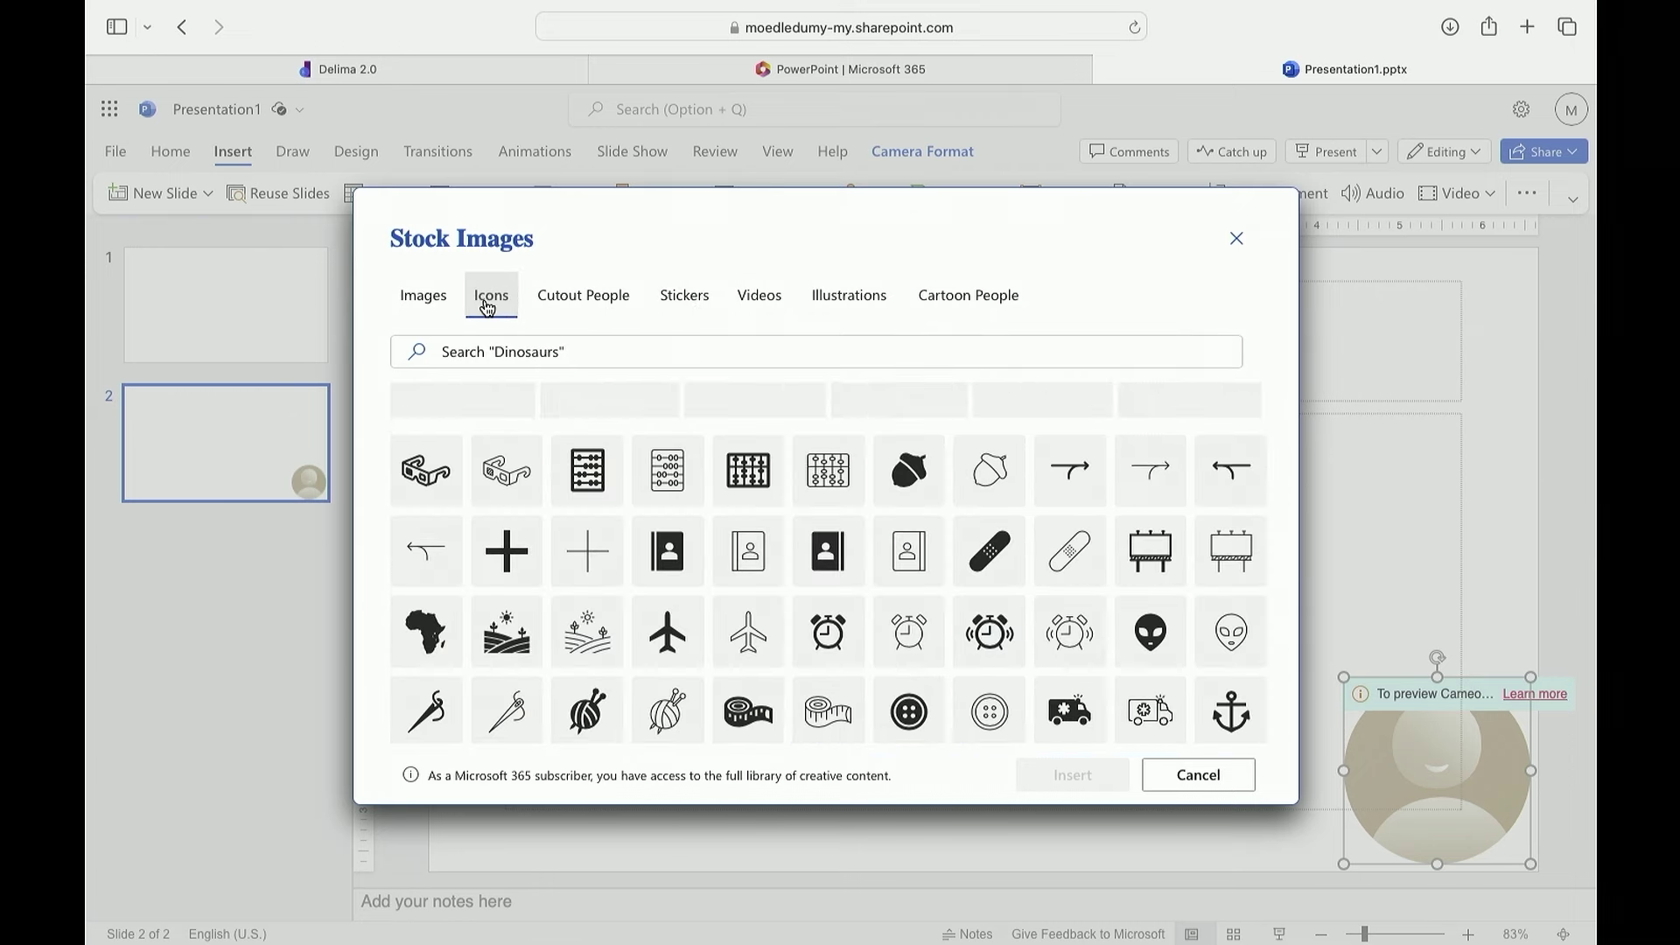
scroll(864, 592, "down", 1)
scroll(864, 592, "down", 3)
scroll(864, 592, "down", 1)
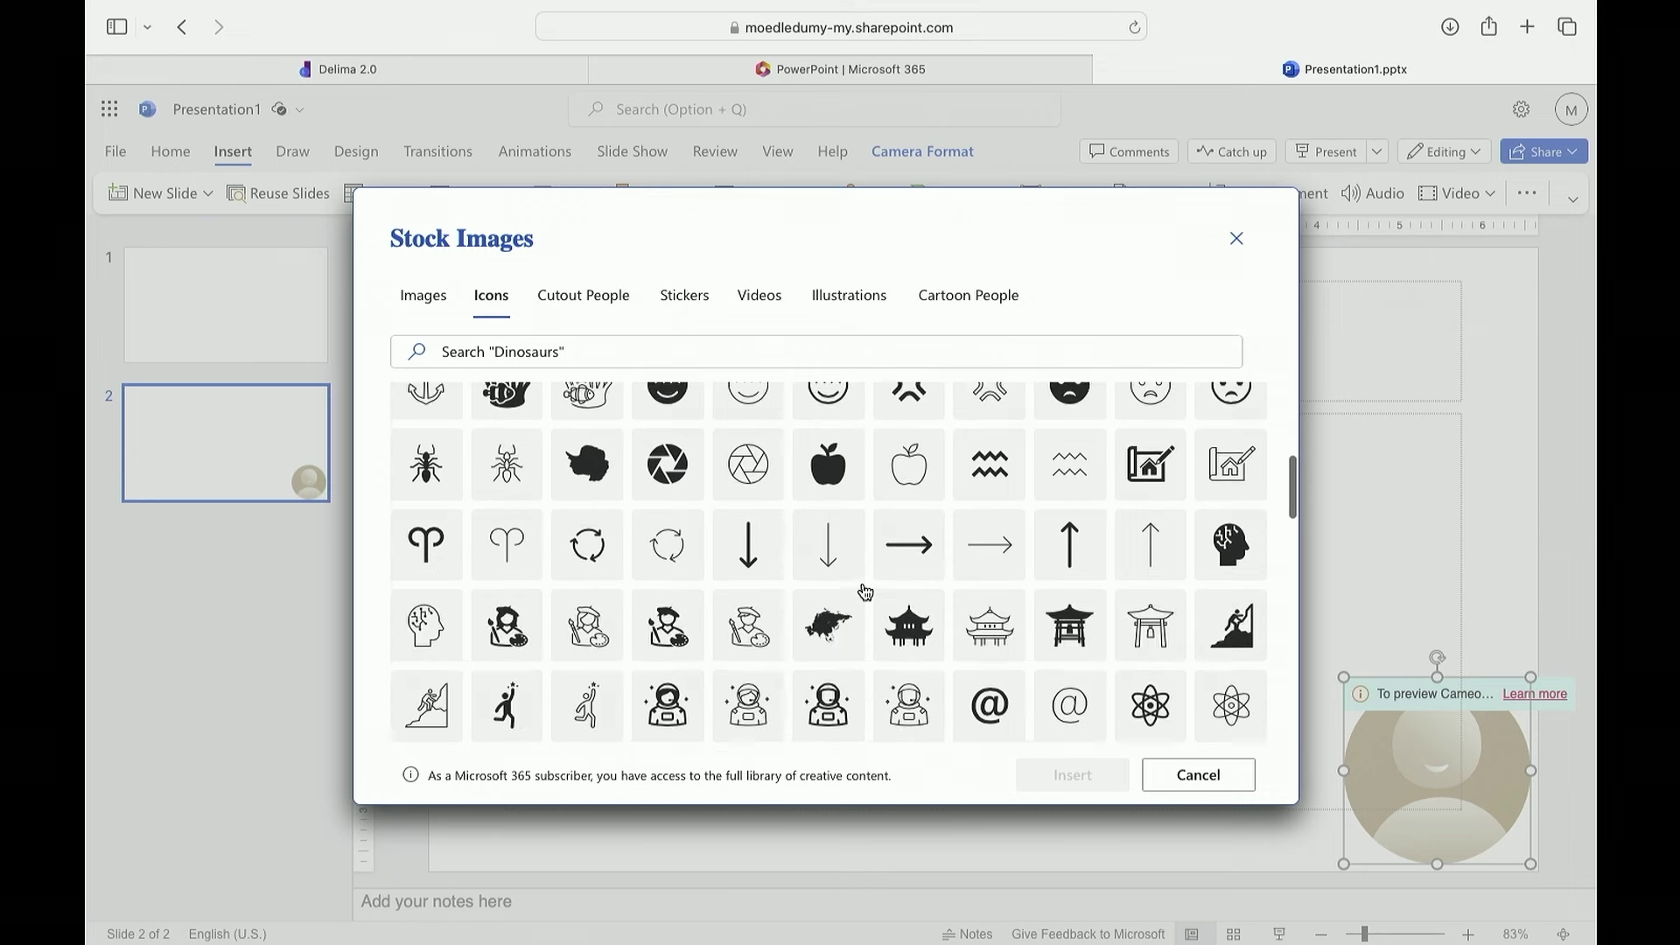
scroll(864, 593, "down", 2)
scroll(864, 593, "down", 3)
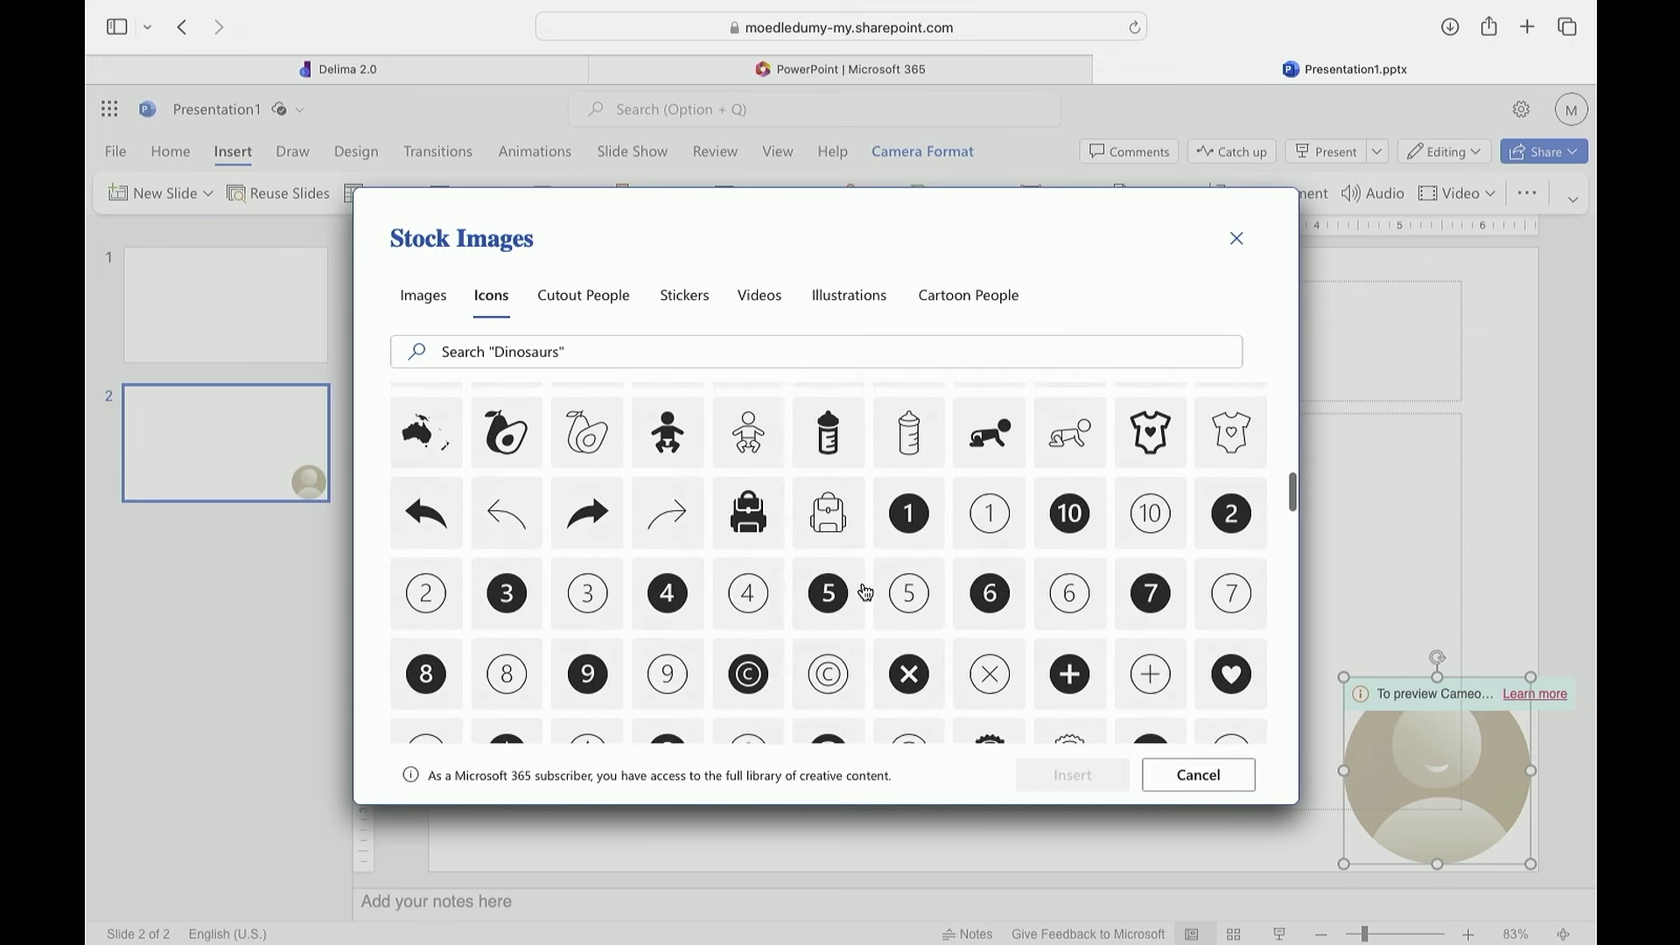
left_click(596, 299)
scroll(652, 639, "down", 2)
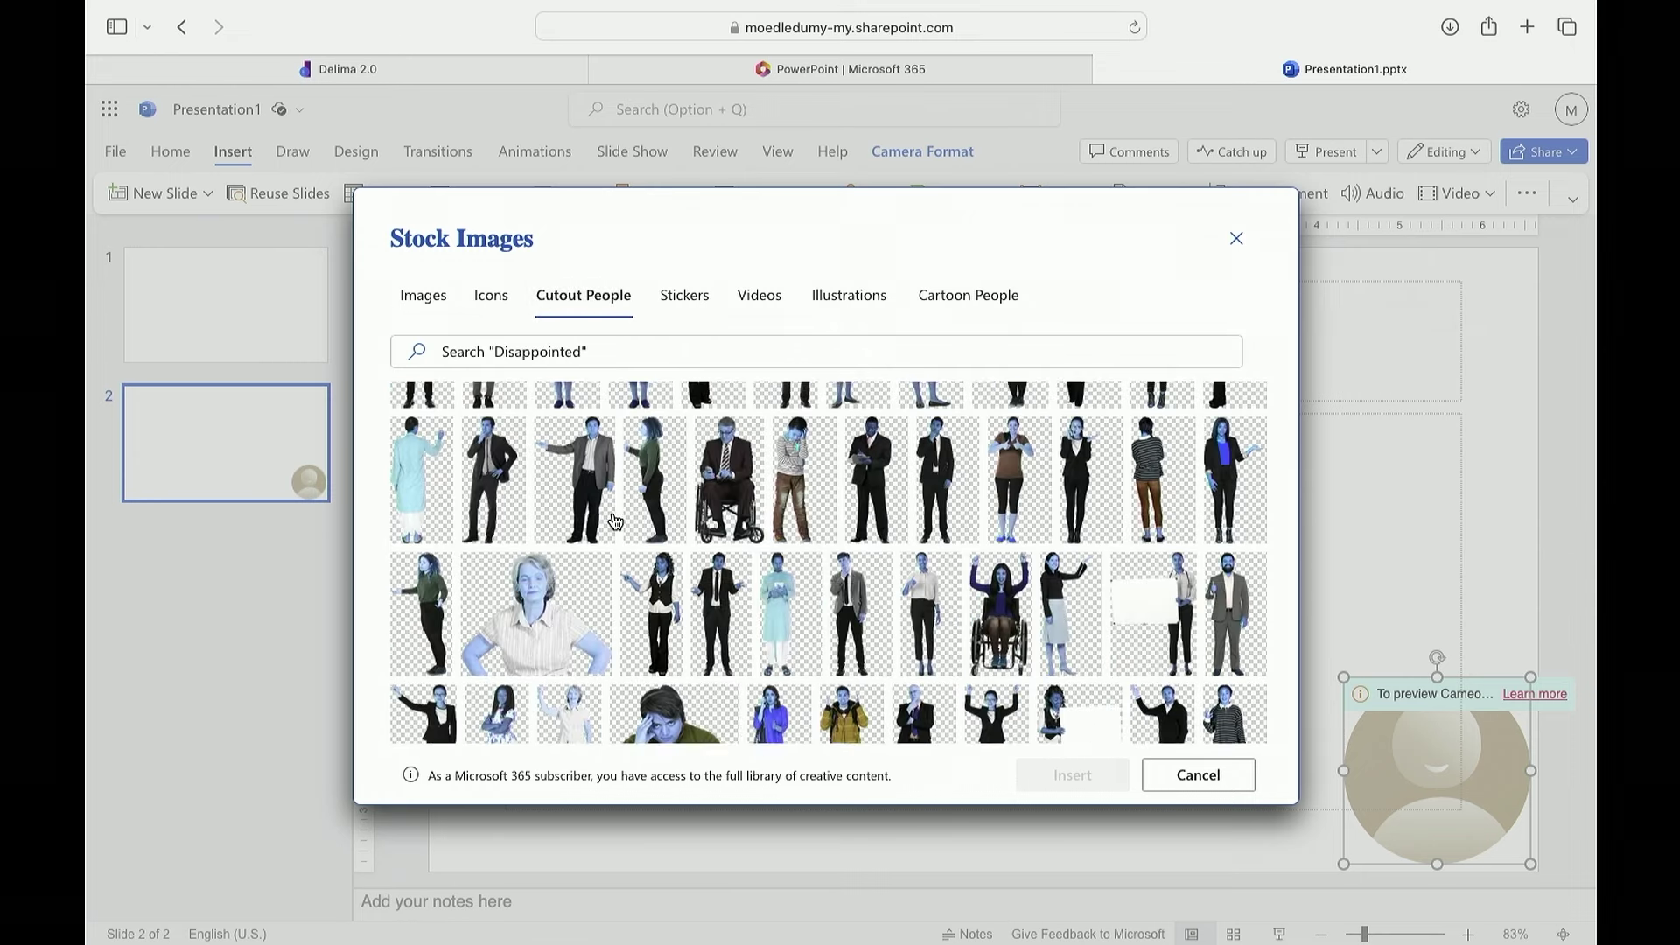
scroll(634, 578, "down", 2)
scroll(615, 519, "down", 2)
scroll(615, 519, "down", 2)
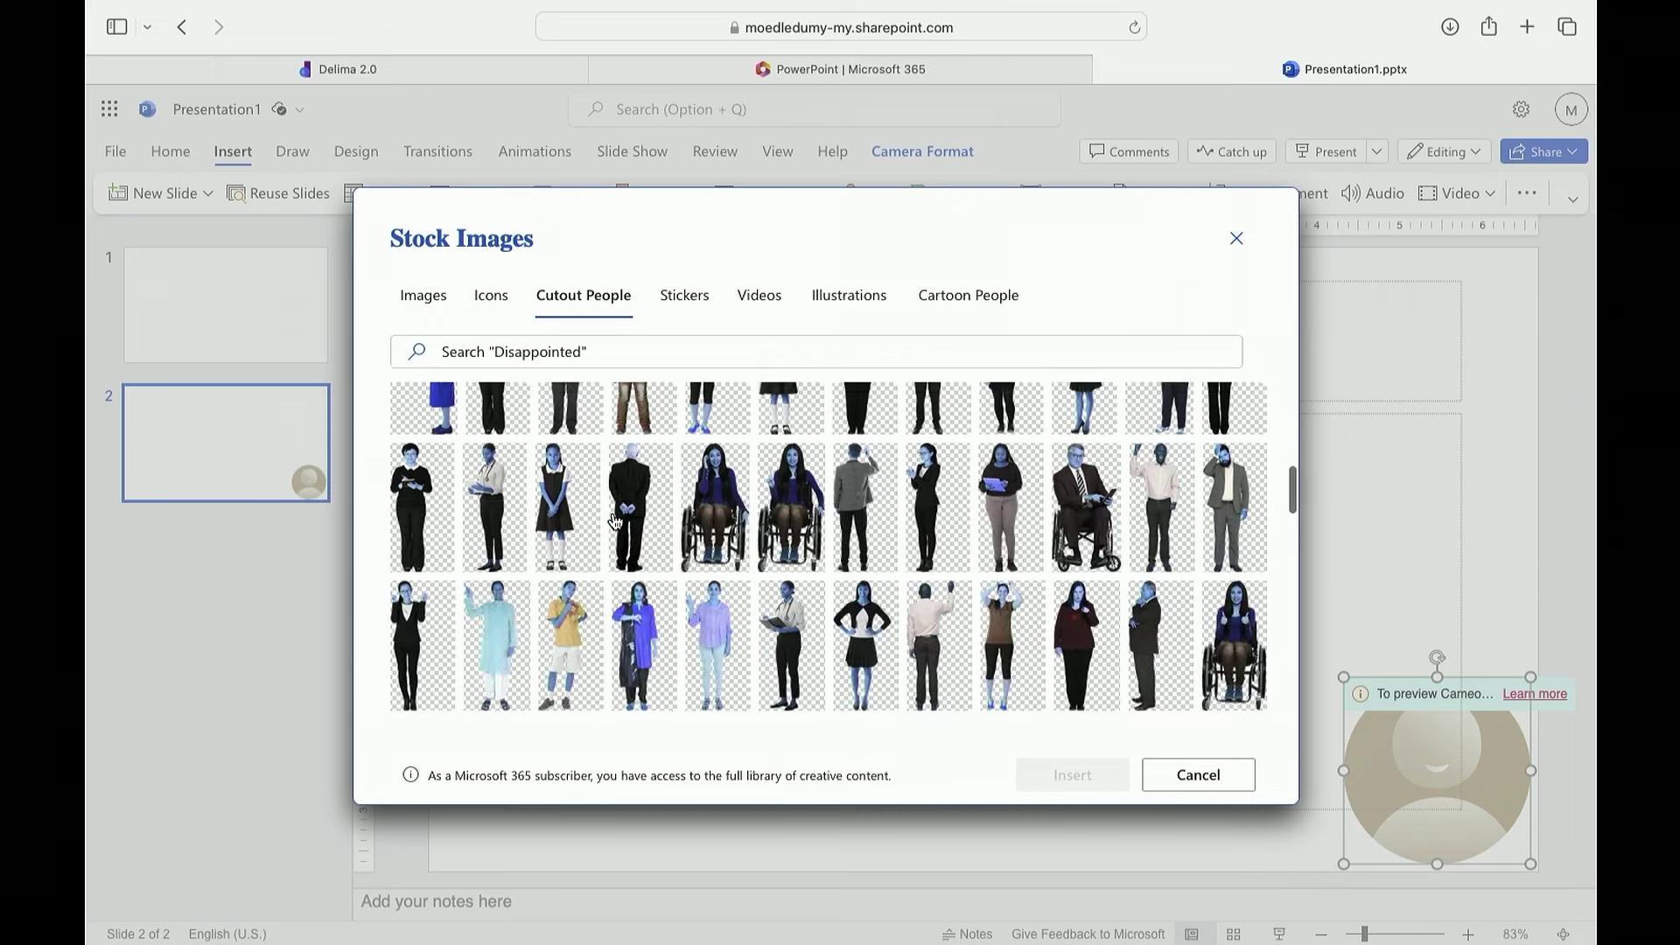
scroll(615, 521, "down", 2)
scroll(615, 523, "down", 2)
scroll(615, 522, "down", 1)
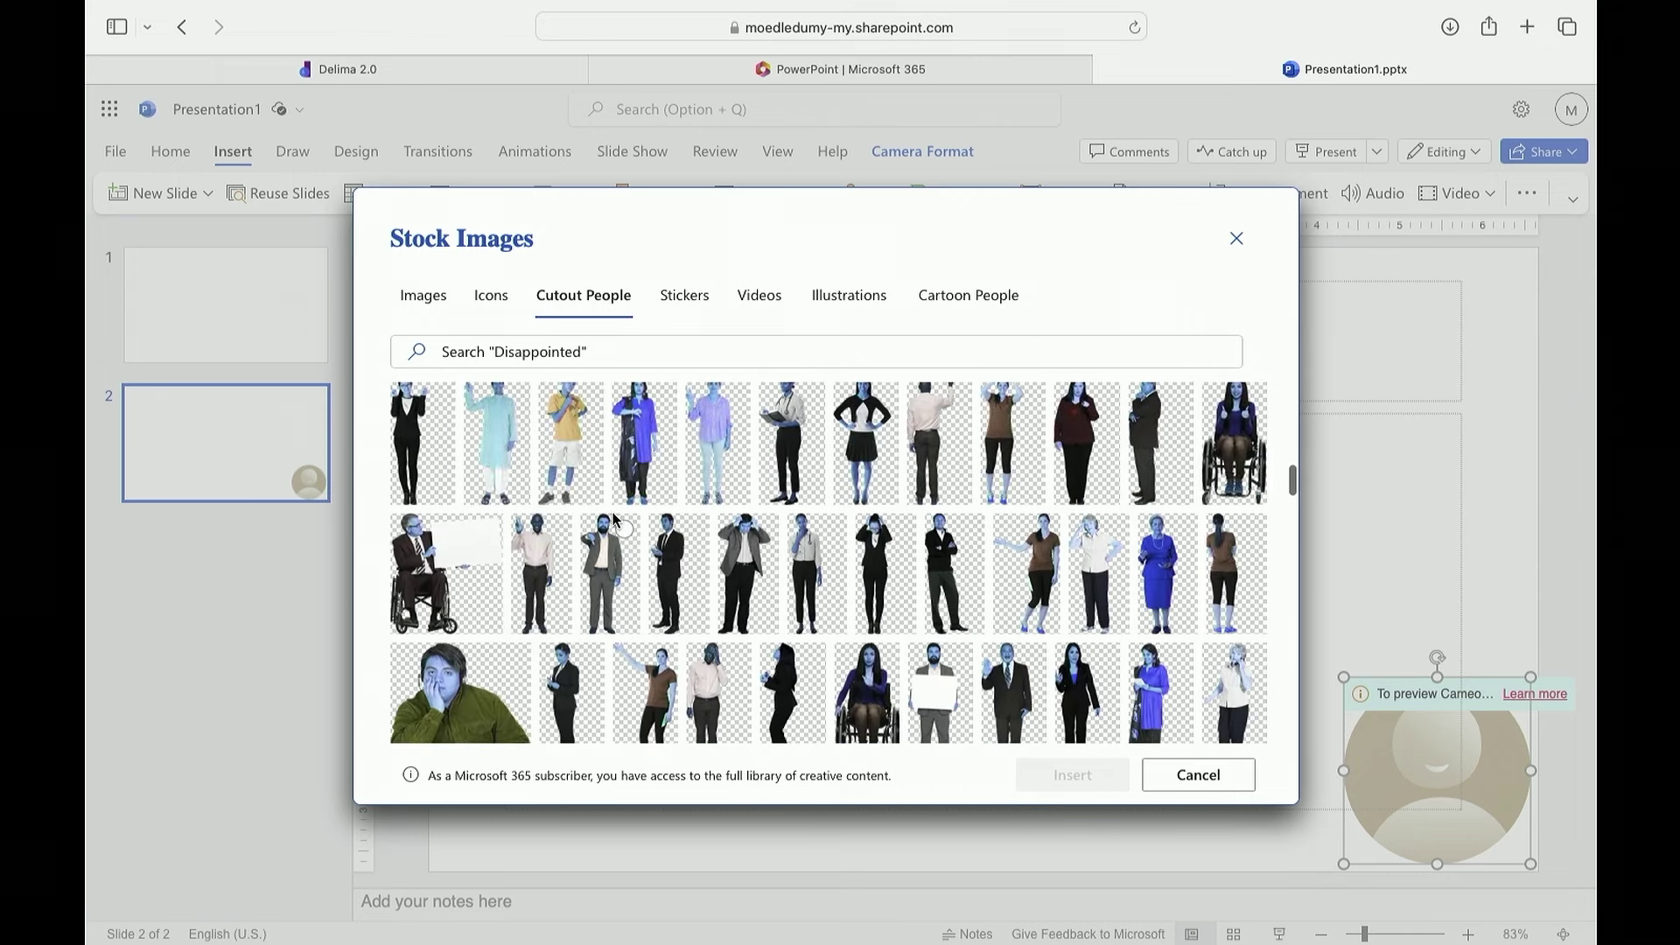
scroll(615, 519, "down", 1)
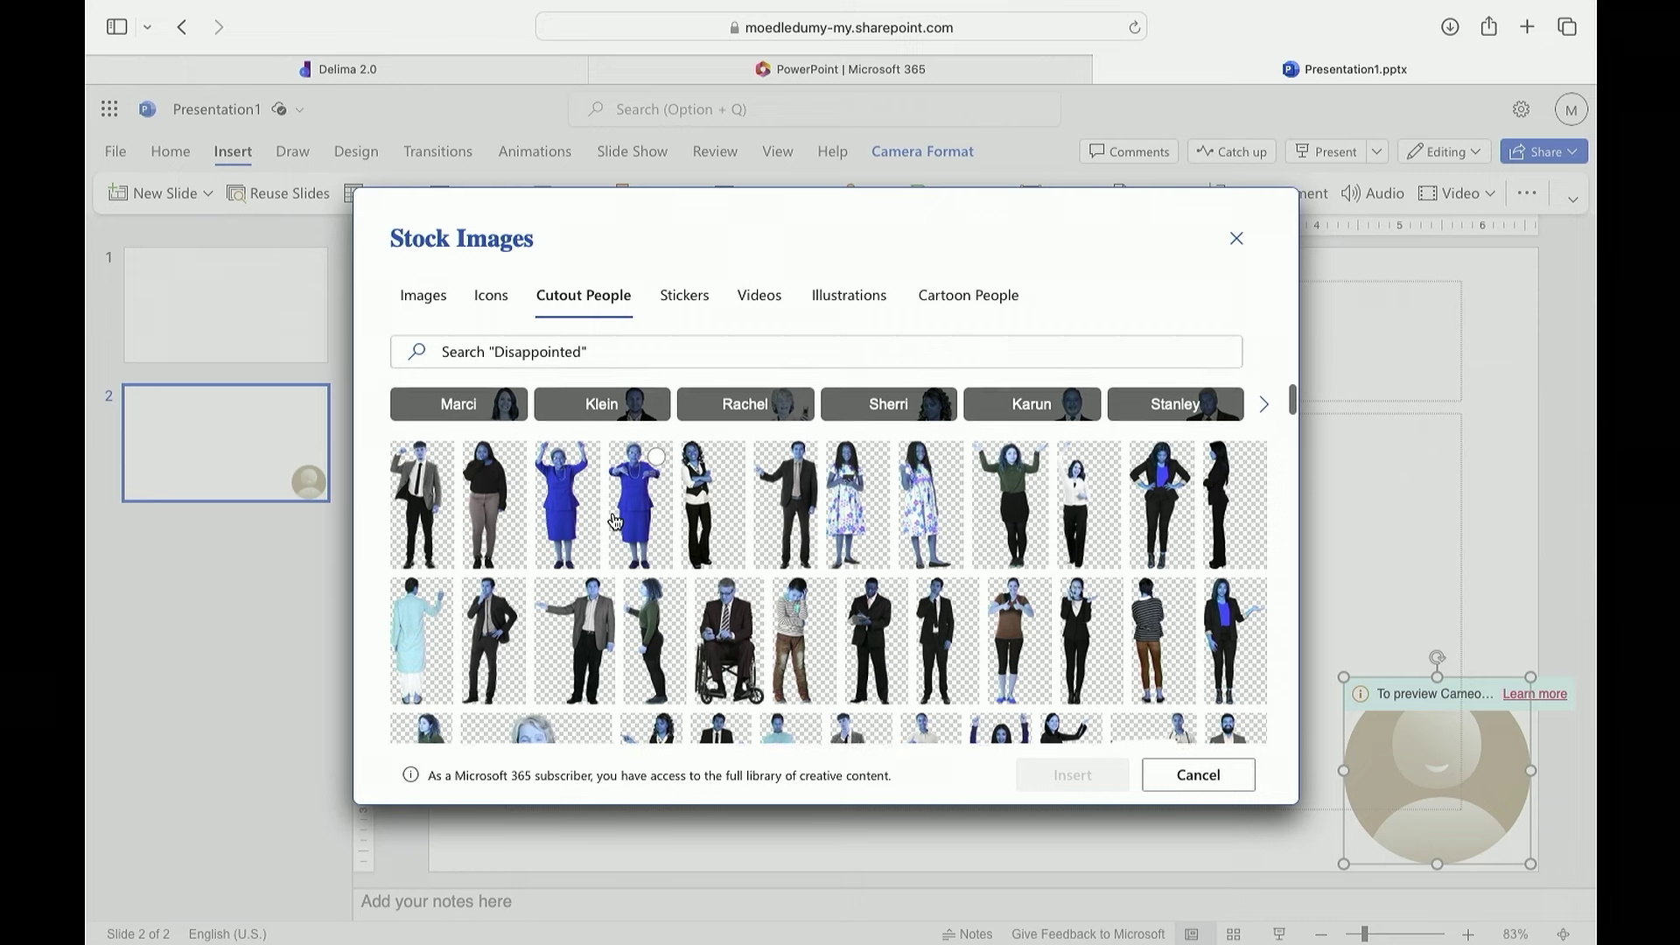
scroll(615, 521, "down", 1)
scroll(615, 522, "down", 1)
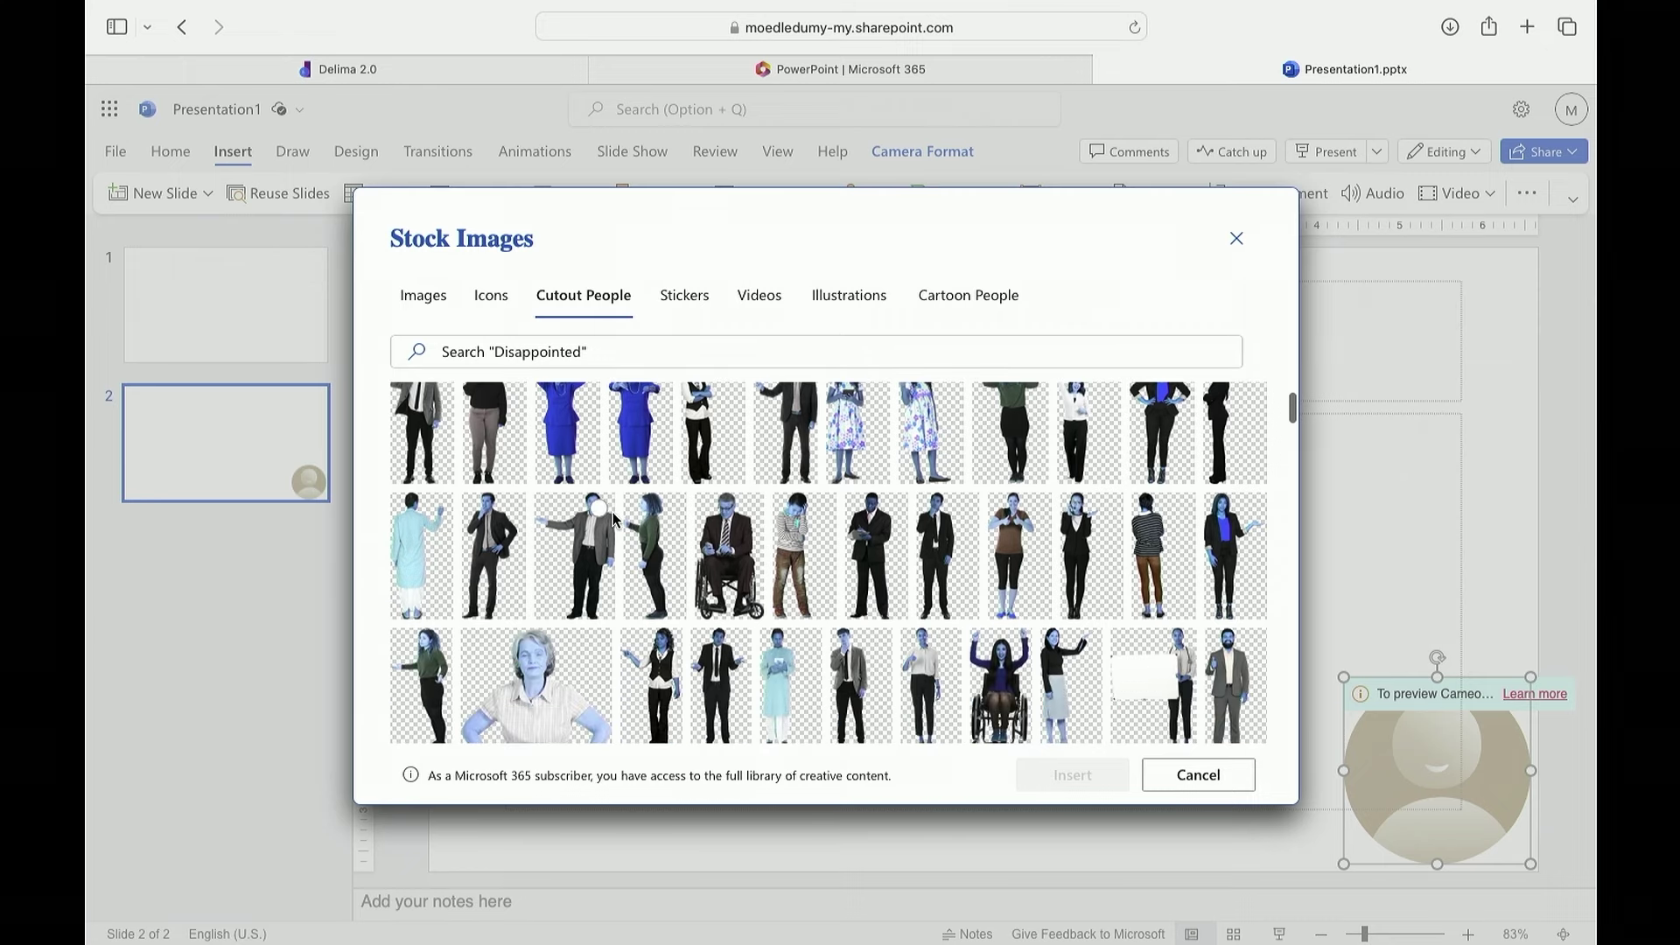
scroll(614, 520, "up", 2)
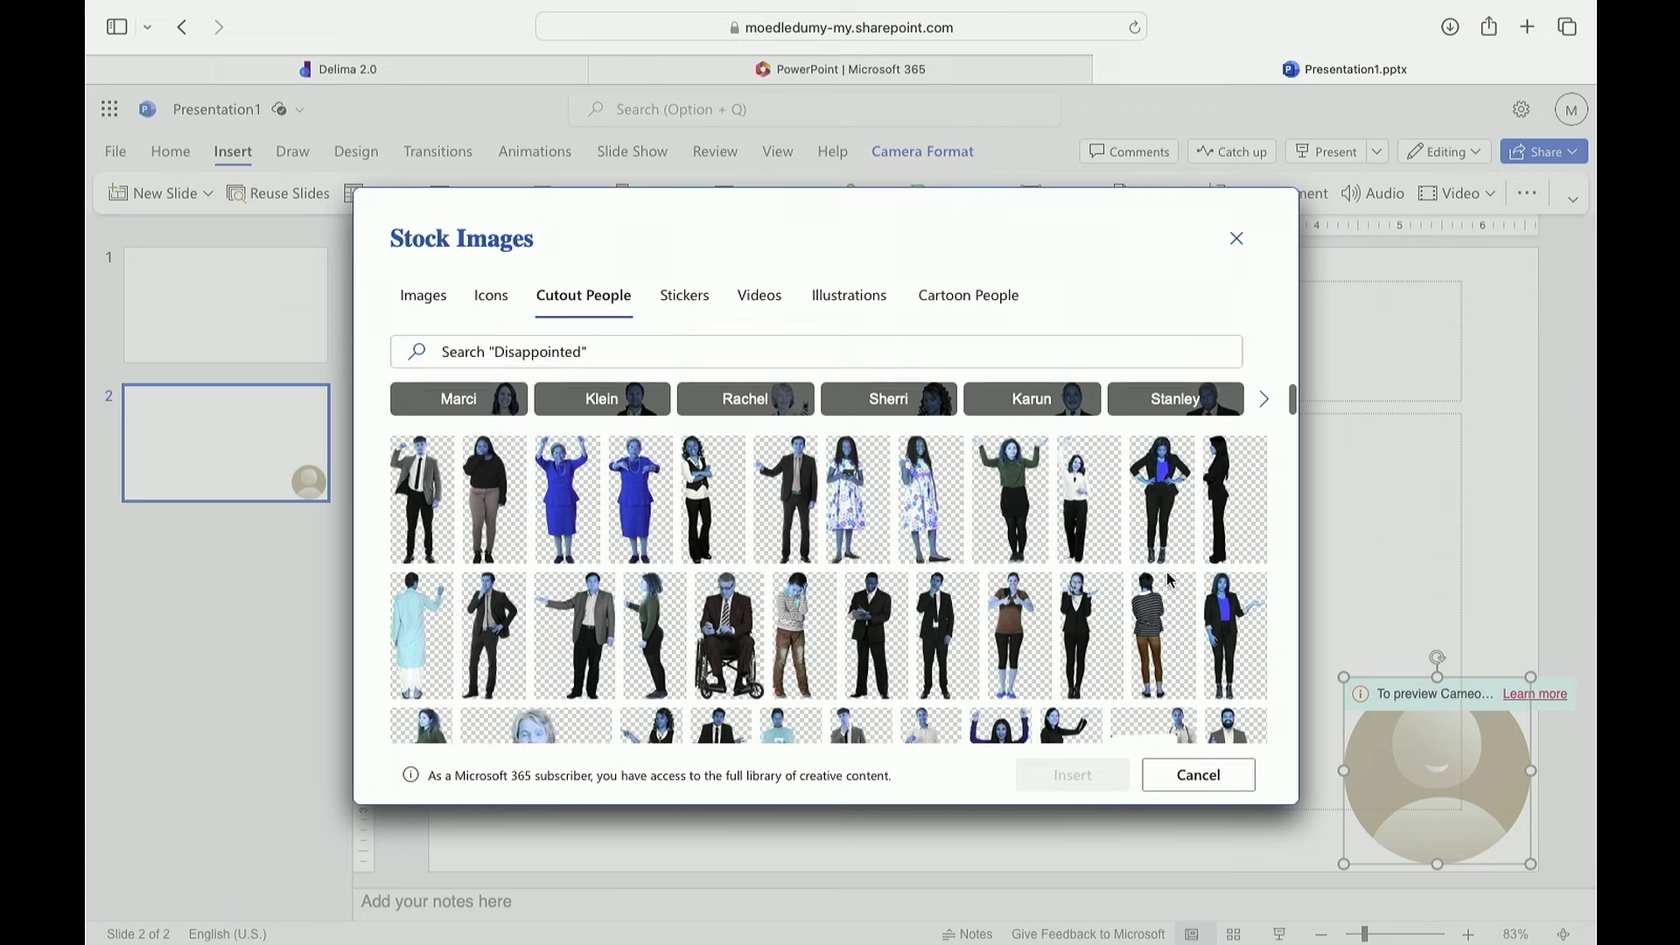
scroll(1169, 579, "down", 2)
scroll(1169, 580, "down", 2)
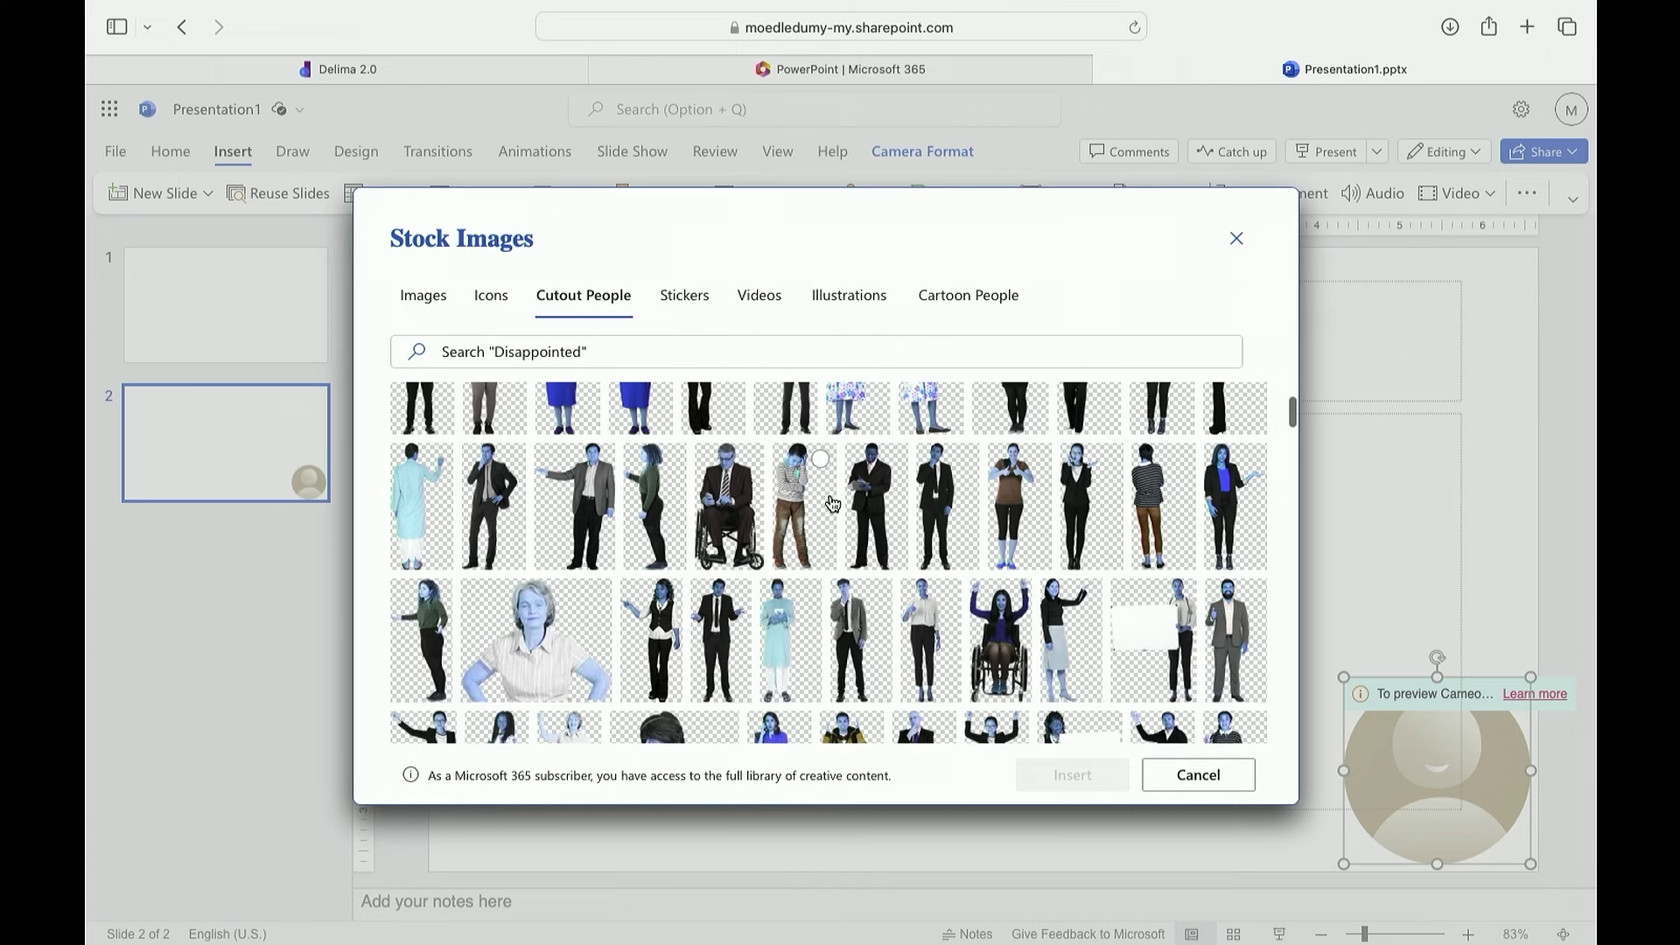
Step: Browse the Stickers, Videos, Illustrations and Cartoon People stock collections
left_click(686, 302)
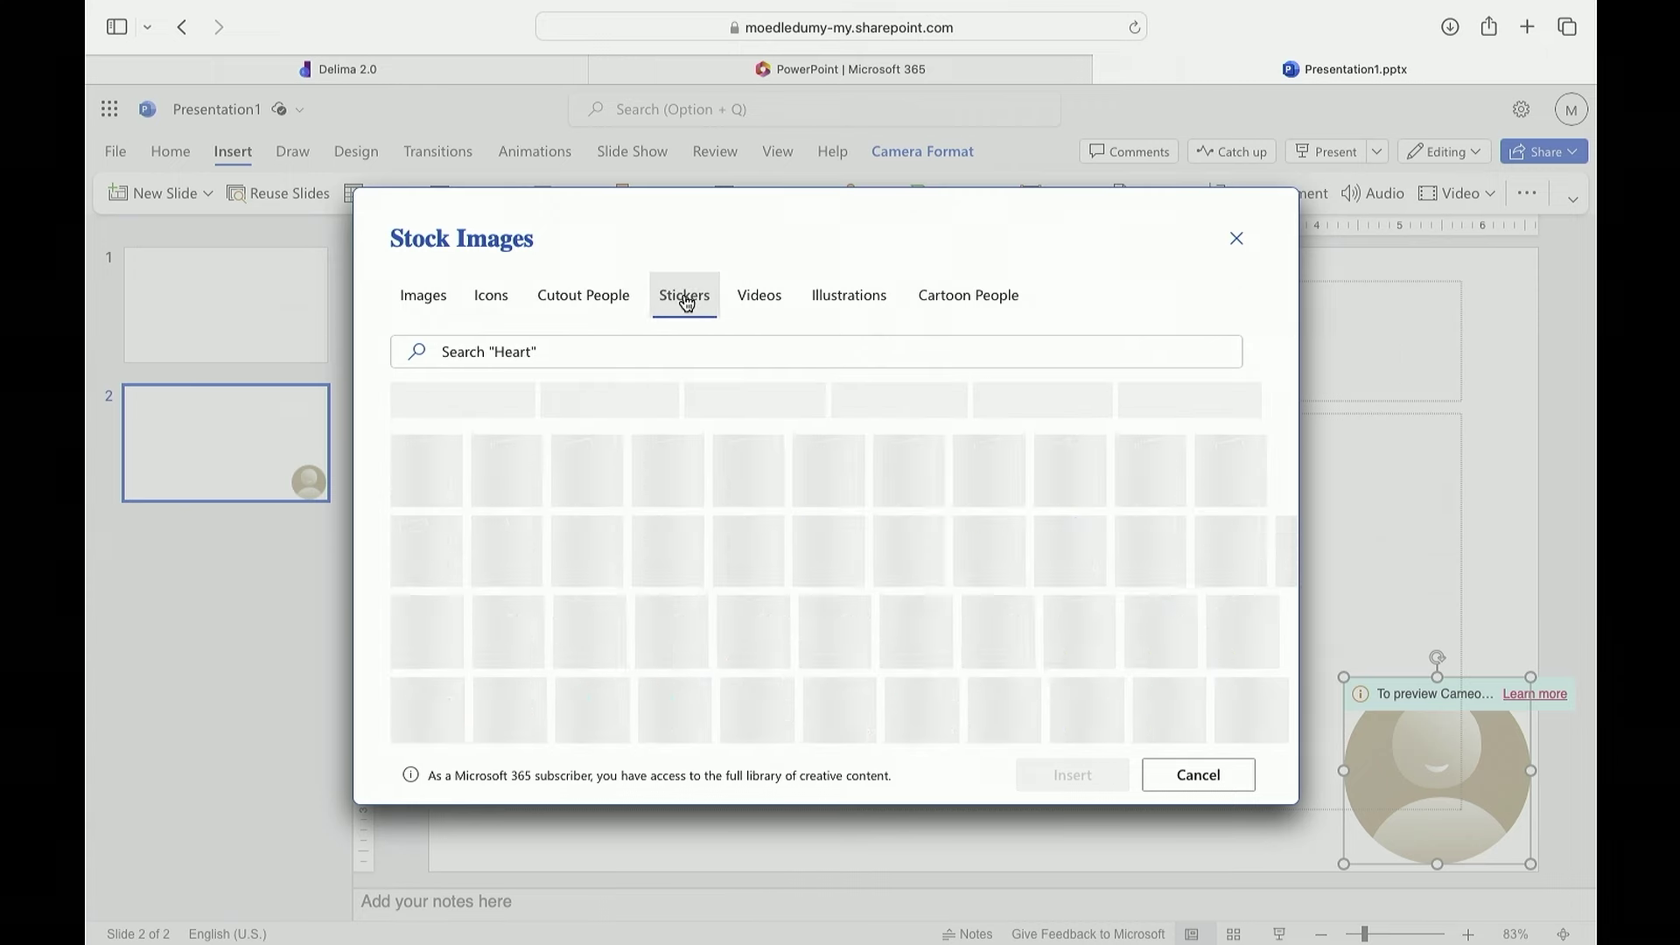
scroll(673, 608, "down", 1)
scroll(673, 608, "down", 3)
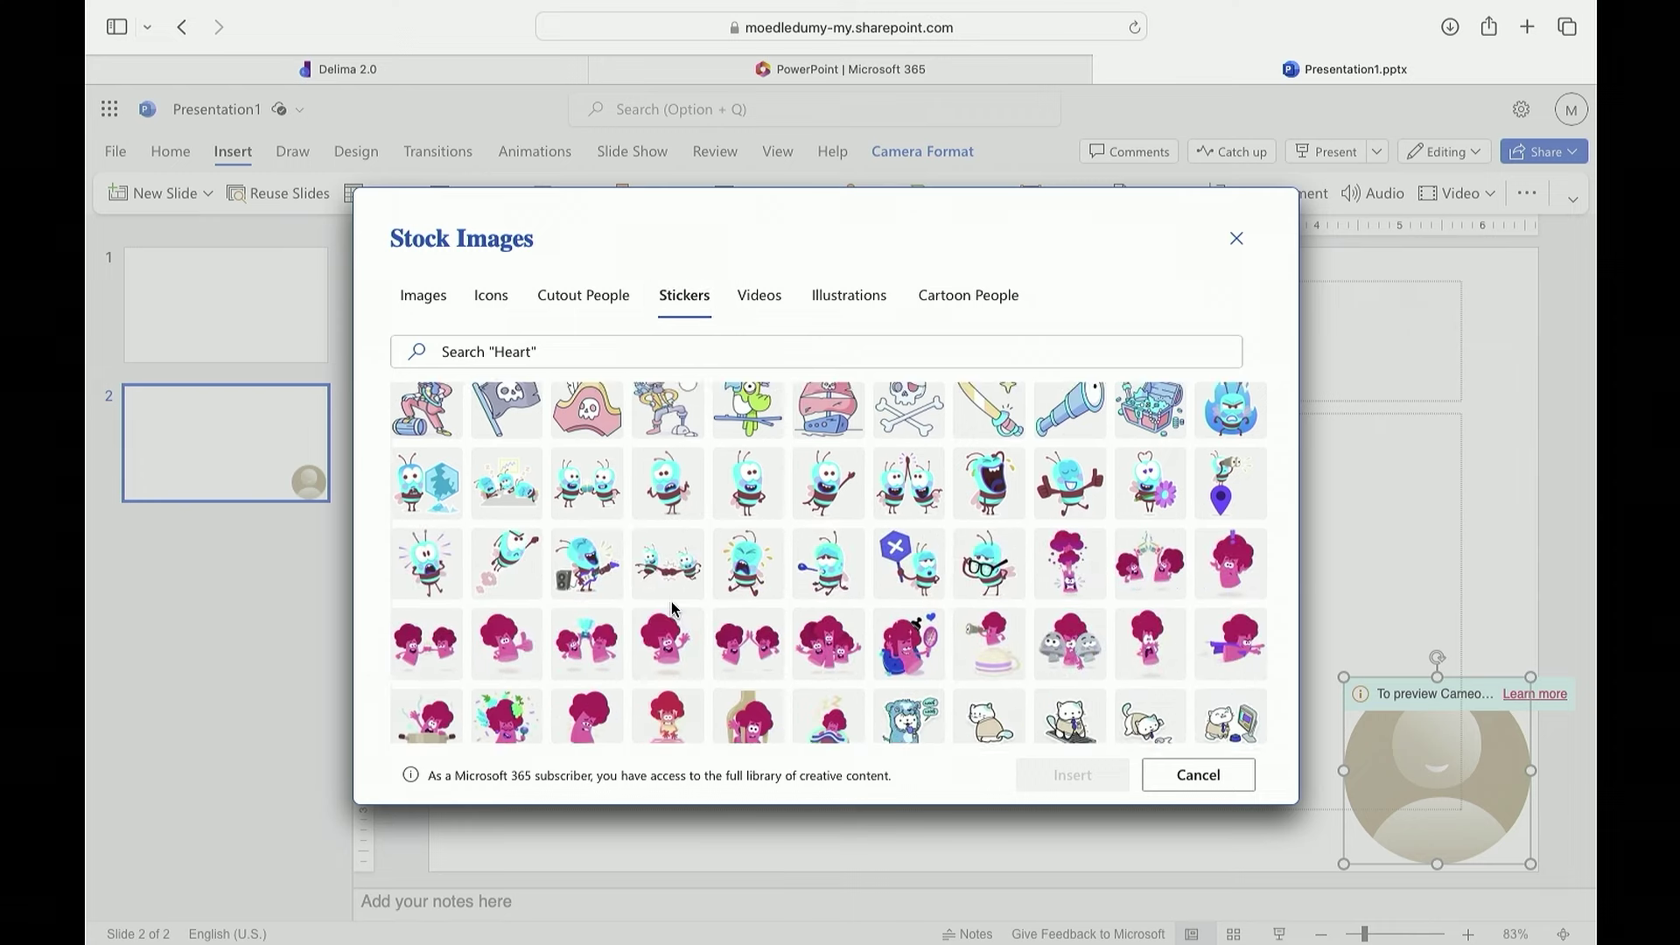
scroll(673, 608, "down", 3)
scroll(674, 608, "down", 3)
scroll(673, 608, "down", 3)
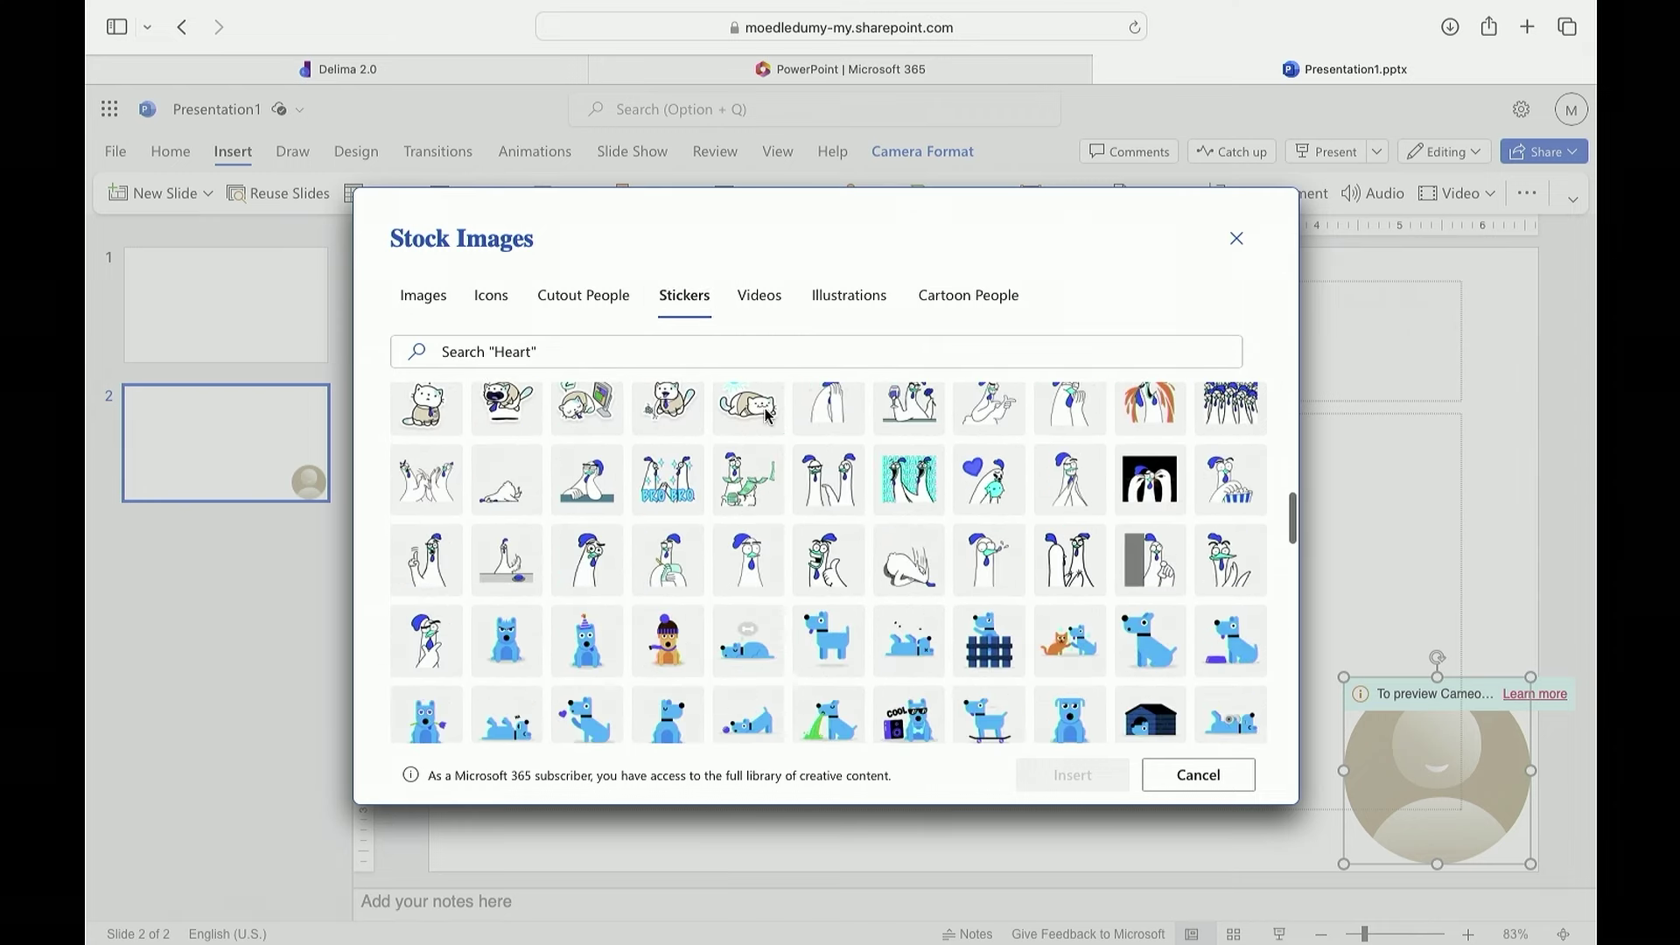
left_click(761, 302)
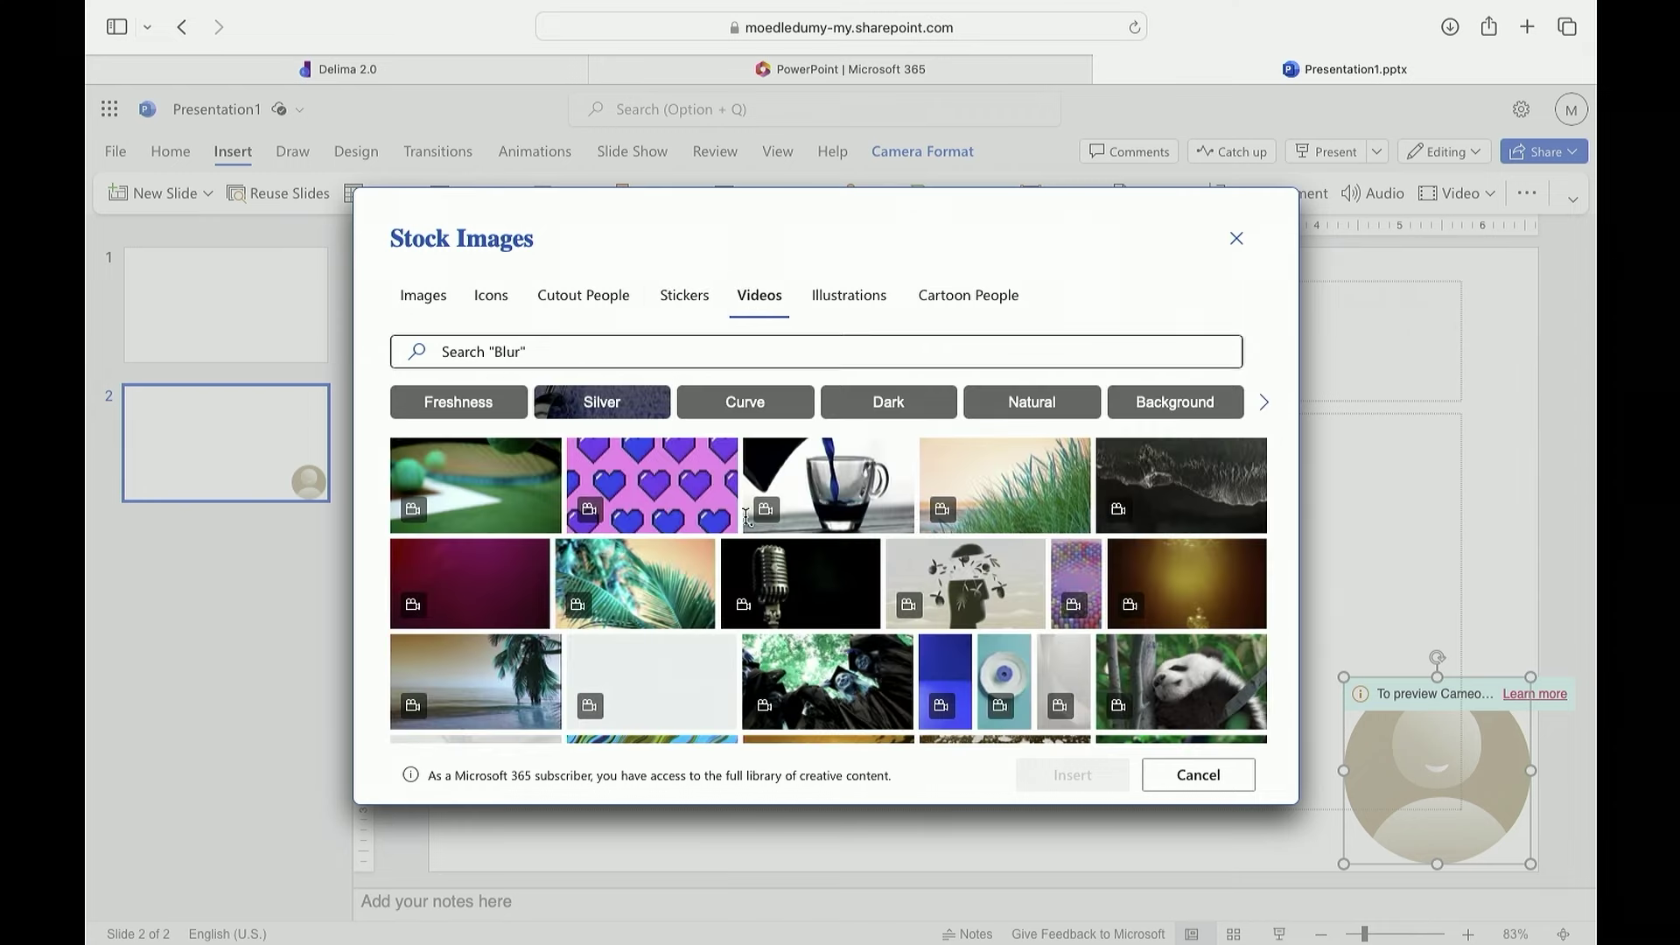
scroll(740, 614, "down", 2)
scroll(739, 614, "down", 3)
scroll(739, 614, "down", 2)
scroll(739, 615, "down", 1)
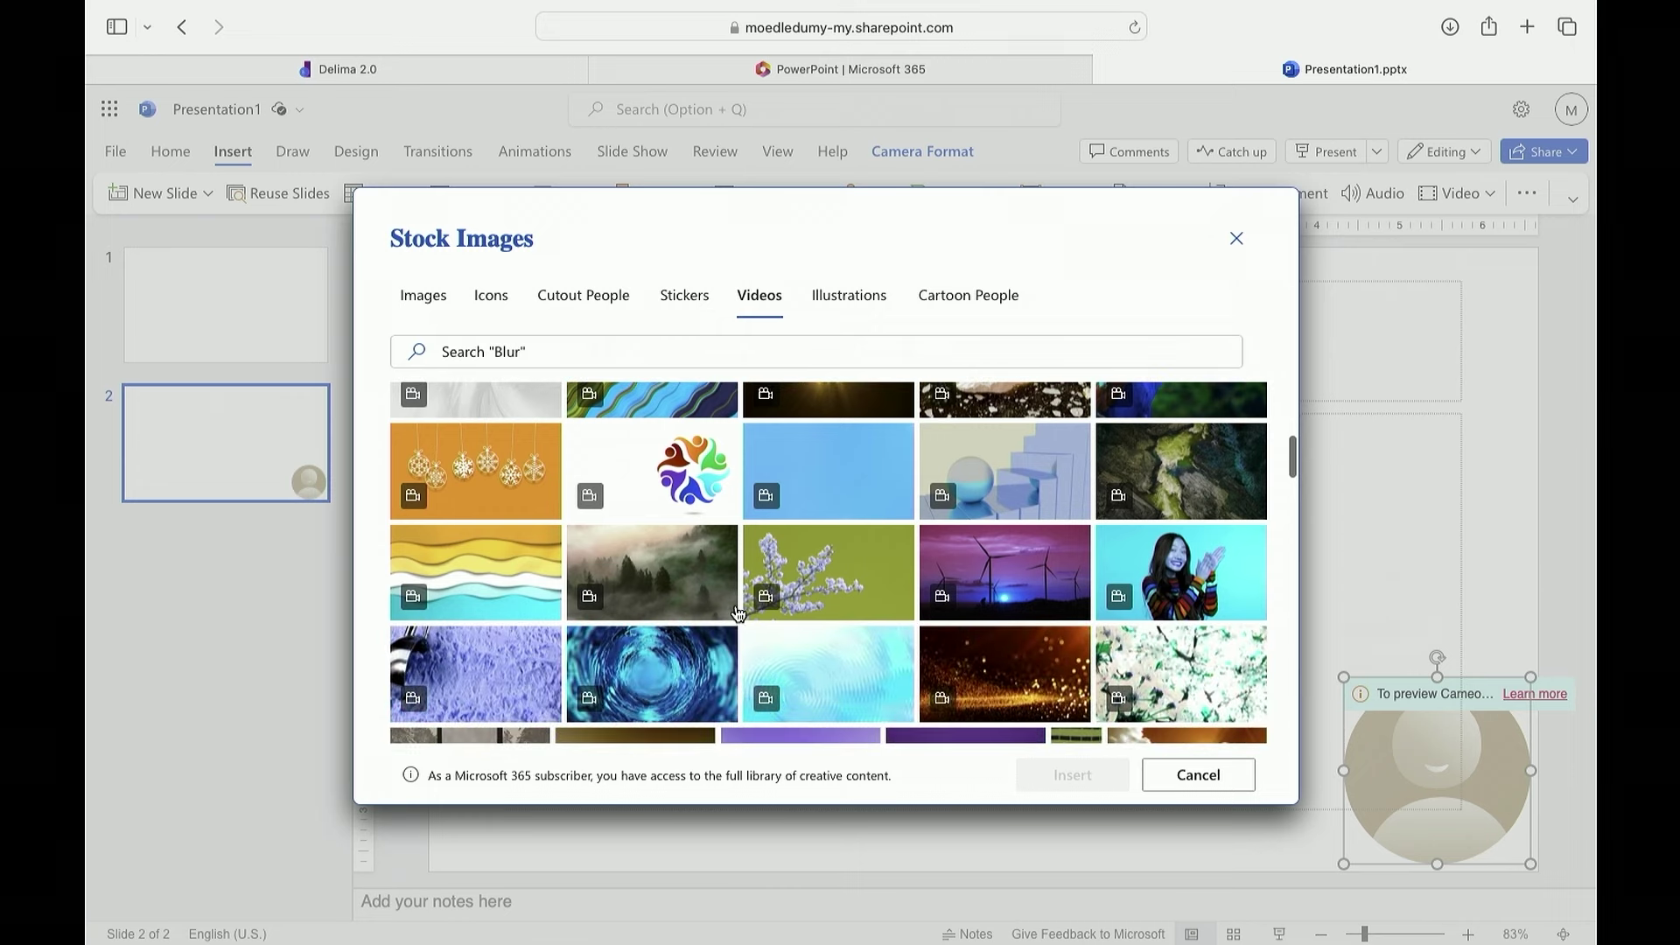
left_click(853, 299)
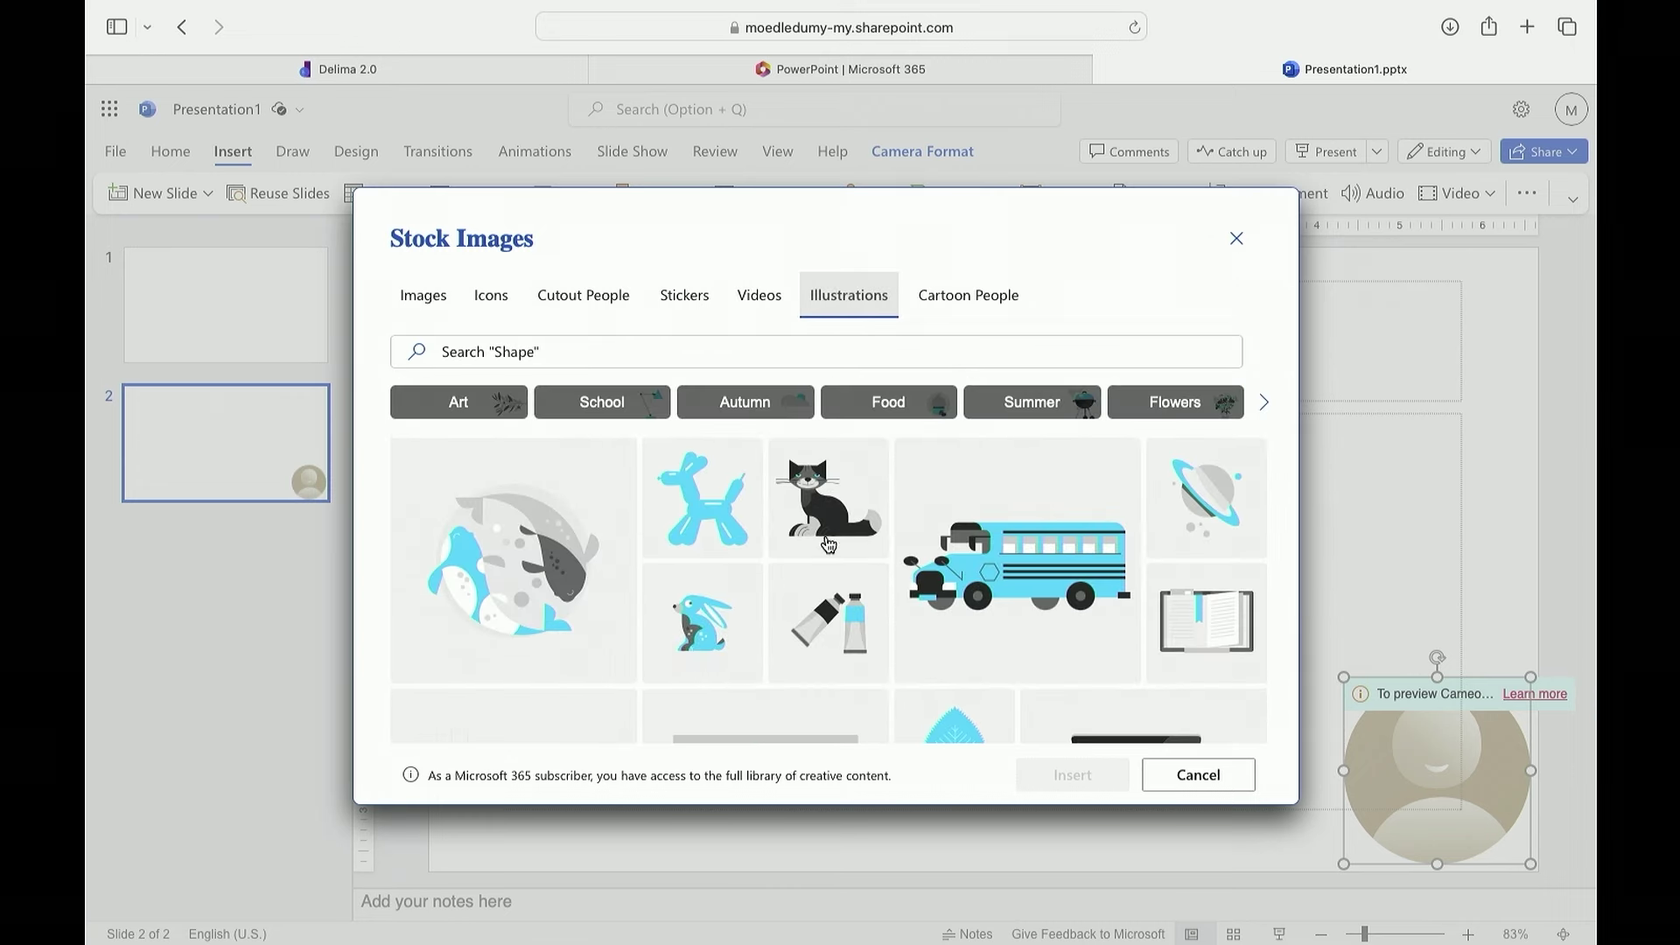
scroll(786, 630, "down", 2)
scroll(786, 630, "down", 1)
scroll(787, 630, "down", 3)
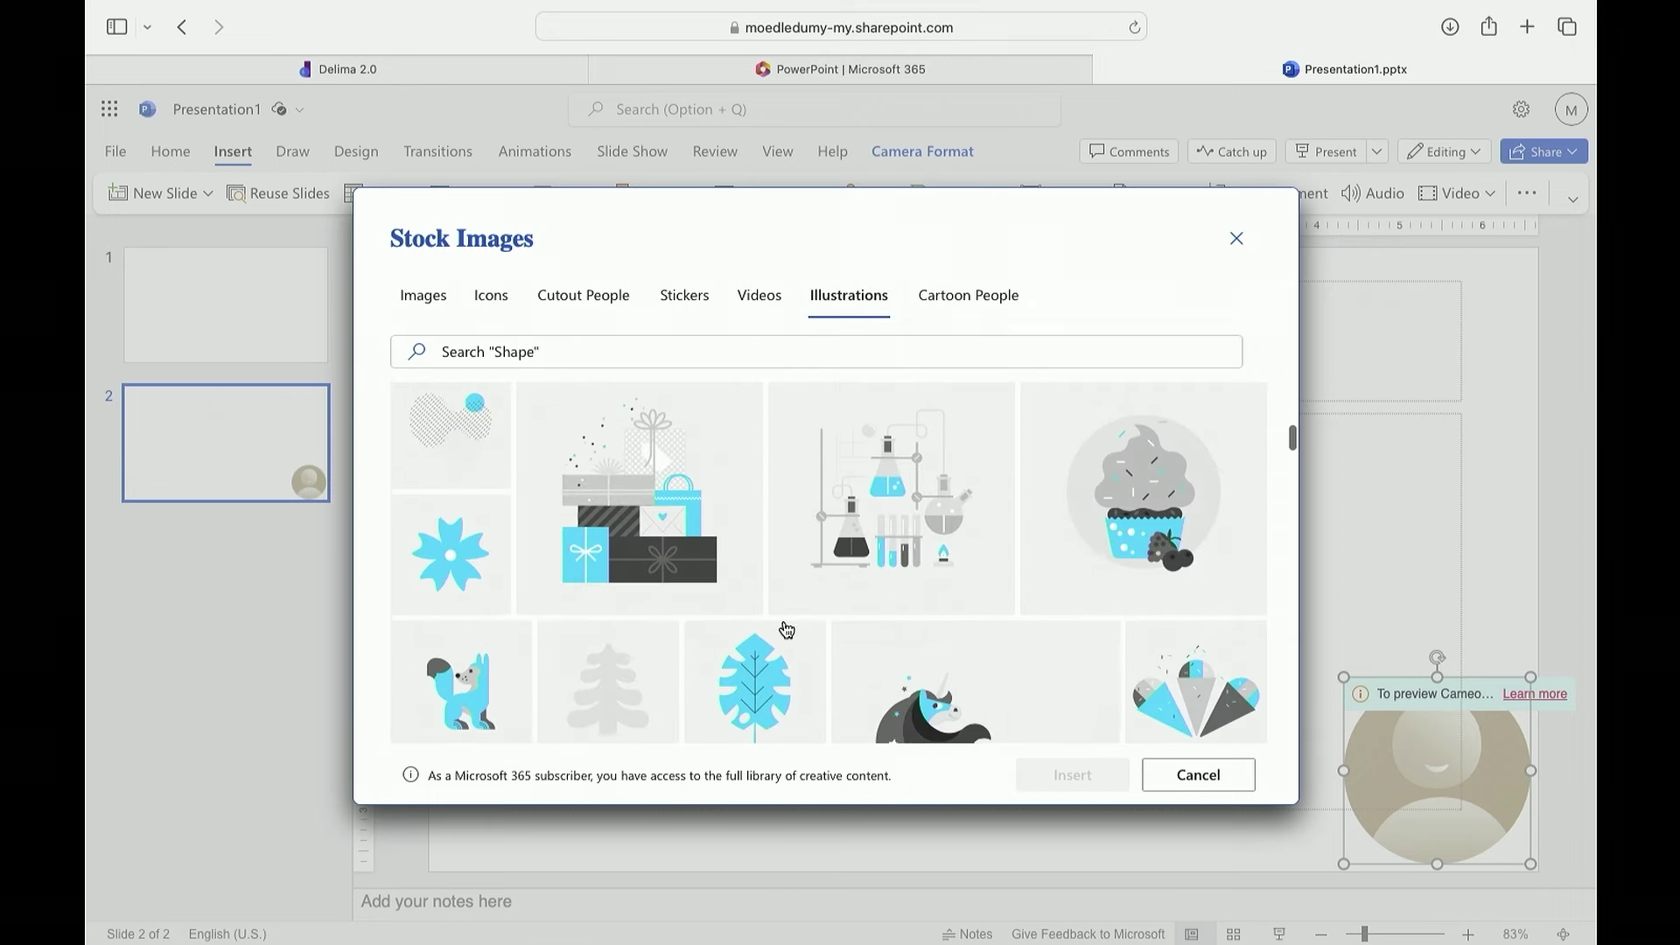
scroll(786, 630, "down", 3)
scroll(786, 630, "down", 1)
left_click(967, 302)
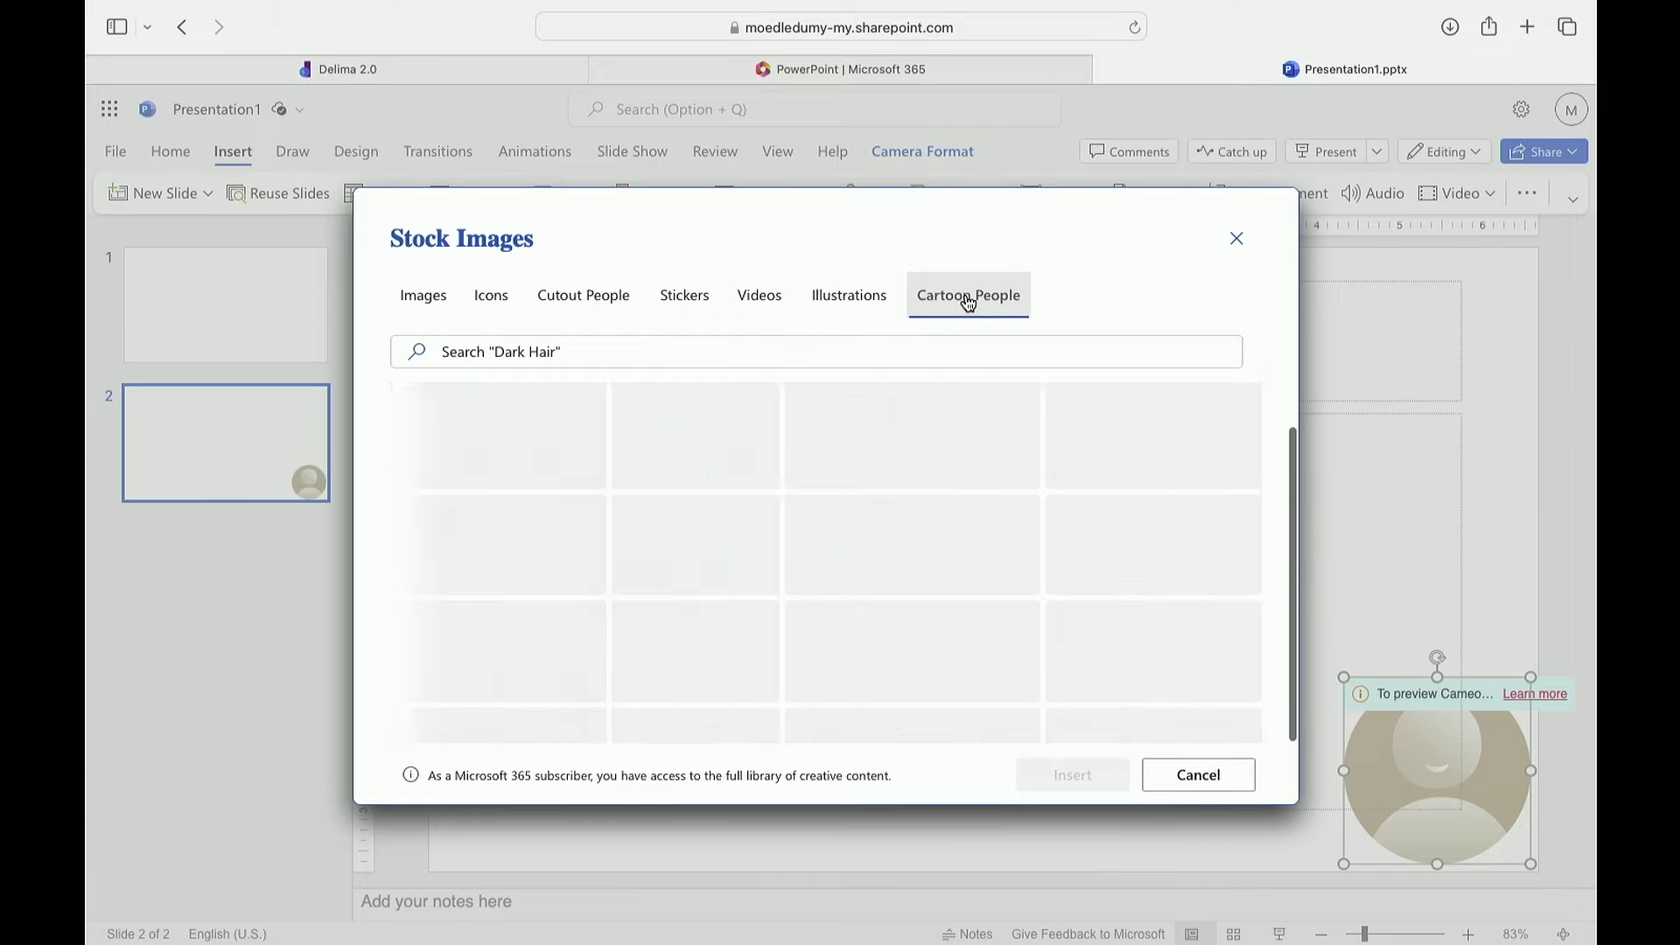
scroll(867, 525, "down", 2)
scroll(842, 649, "down", 3)
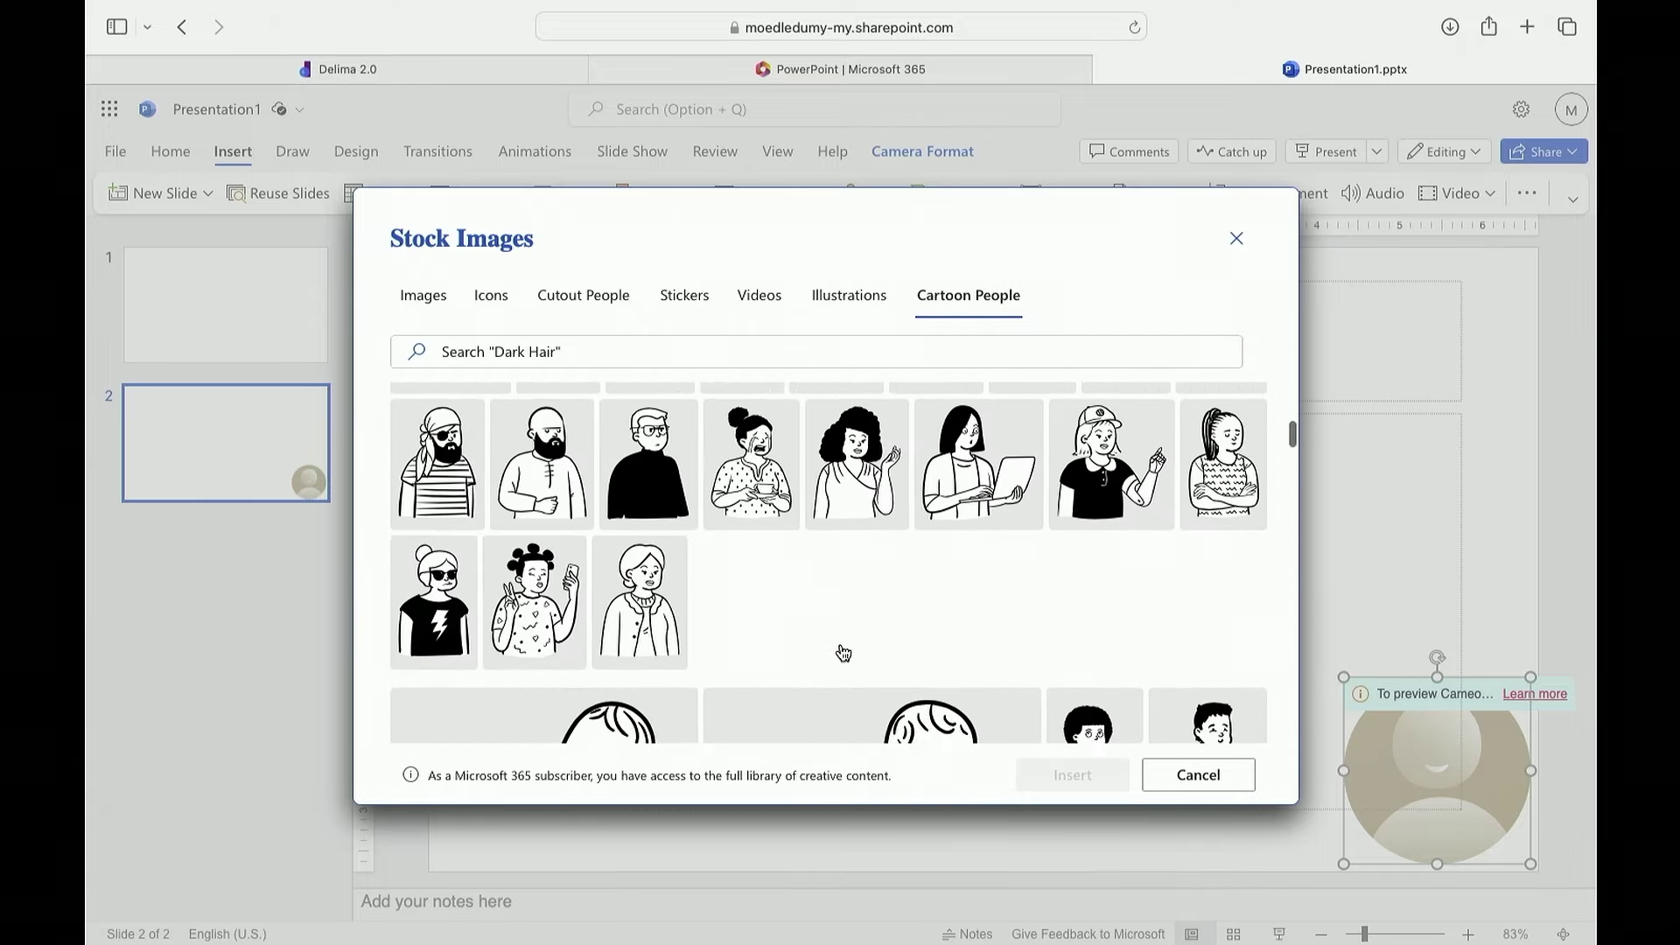
scroll(841, 649, "down", 2)
scroll(841, 649, "down", 2)
scroll(842, 649, "down", 2)
scroll(842, 649, "down", 3)
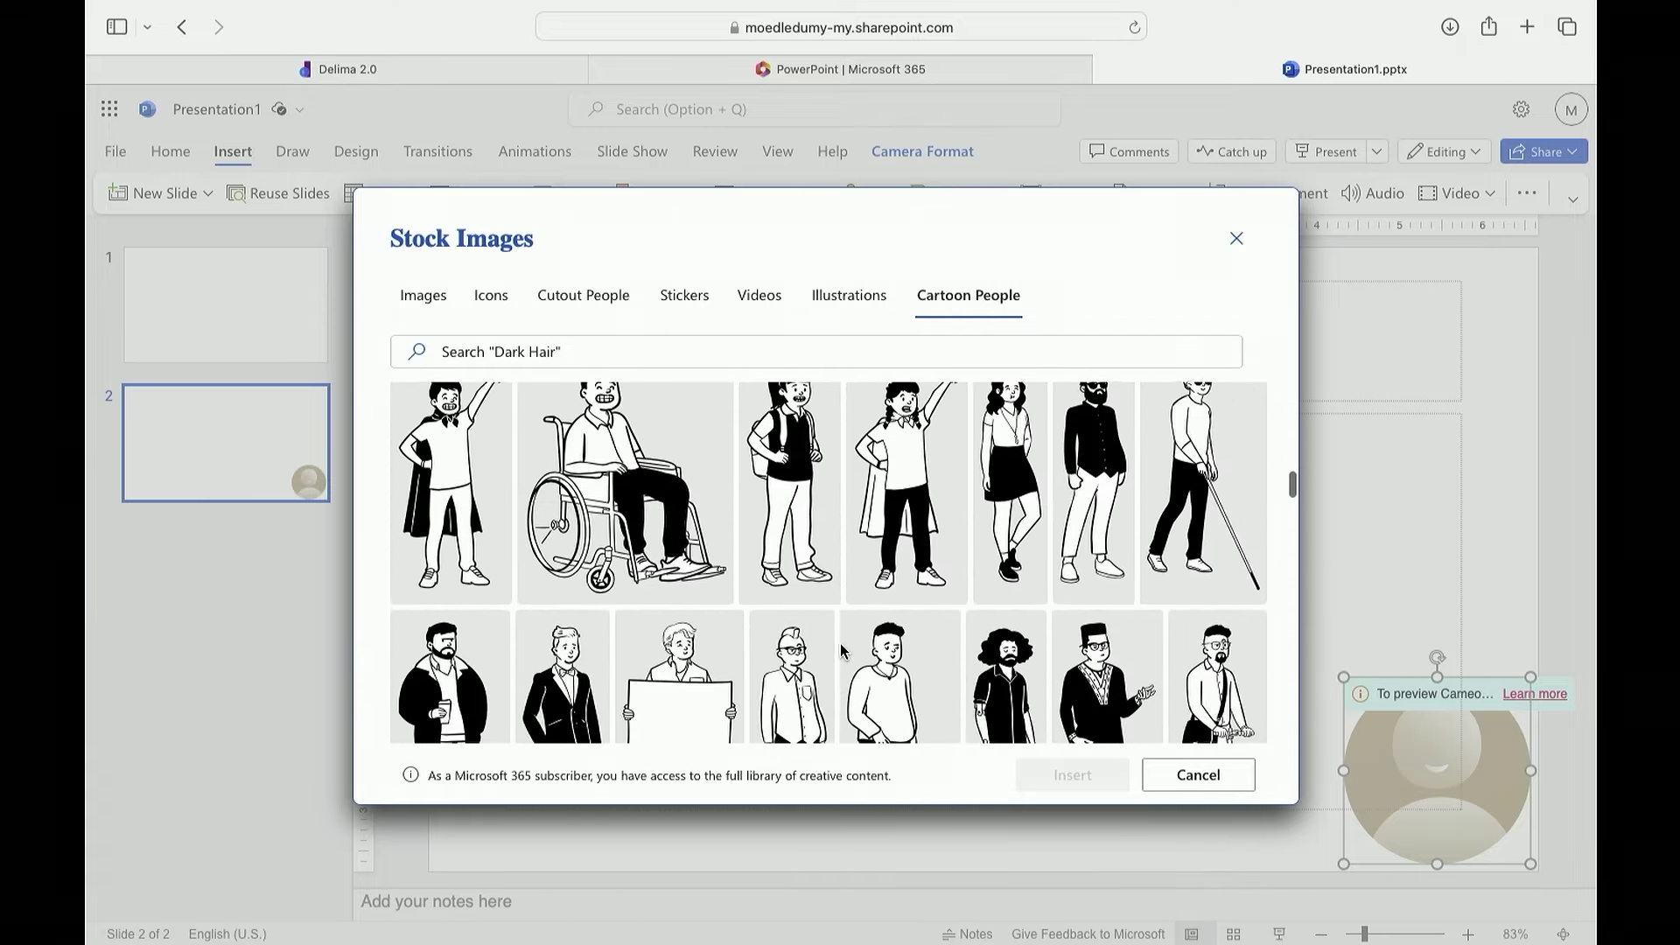
scroll(841, 649, "down", 2)
scroll(842, 649, "down", 2)
scroll(875, 647, "down", 1)
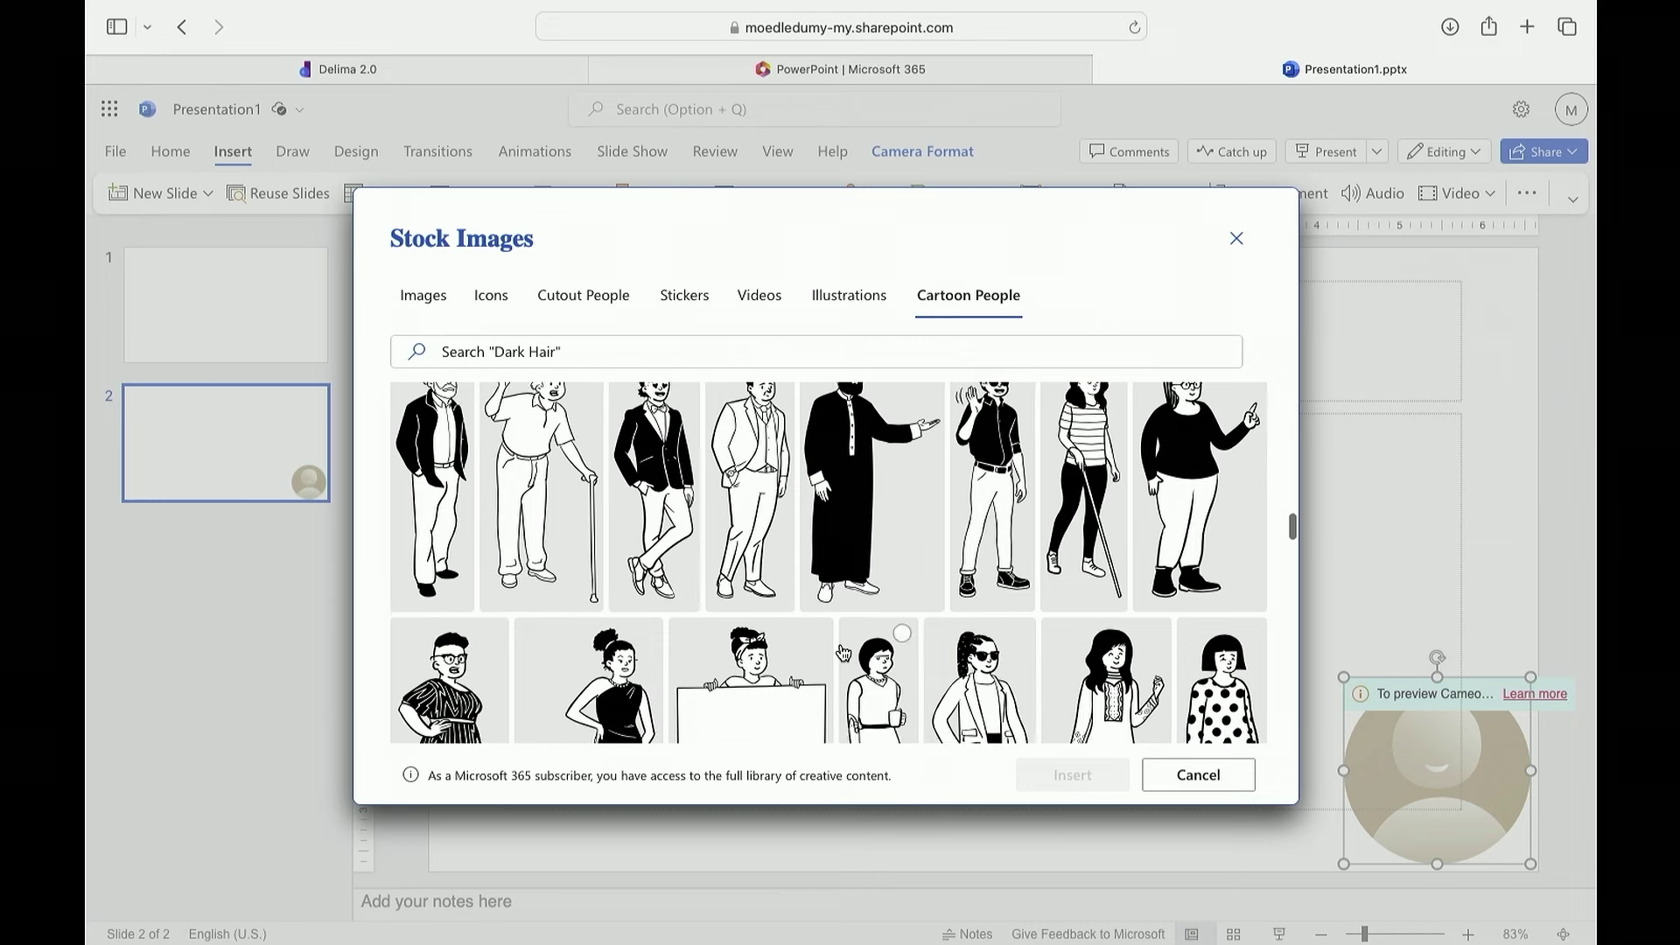
scroll(902, 525, "down", 3)
scroll(1076, 627, "down", 5)
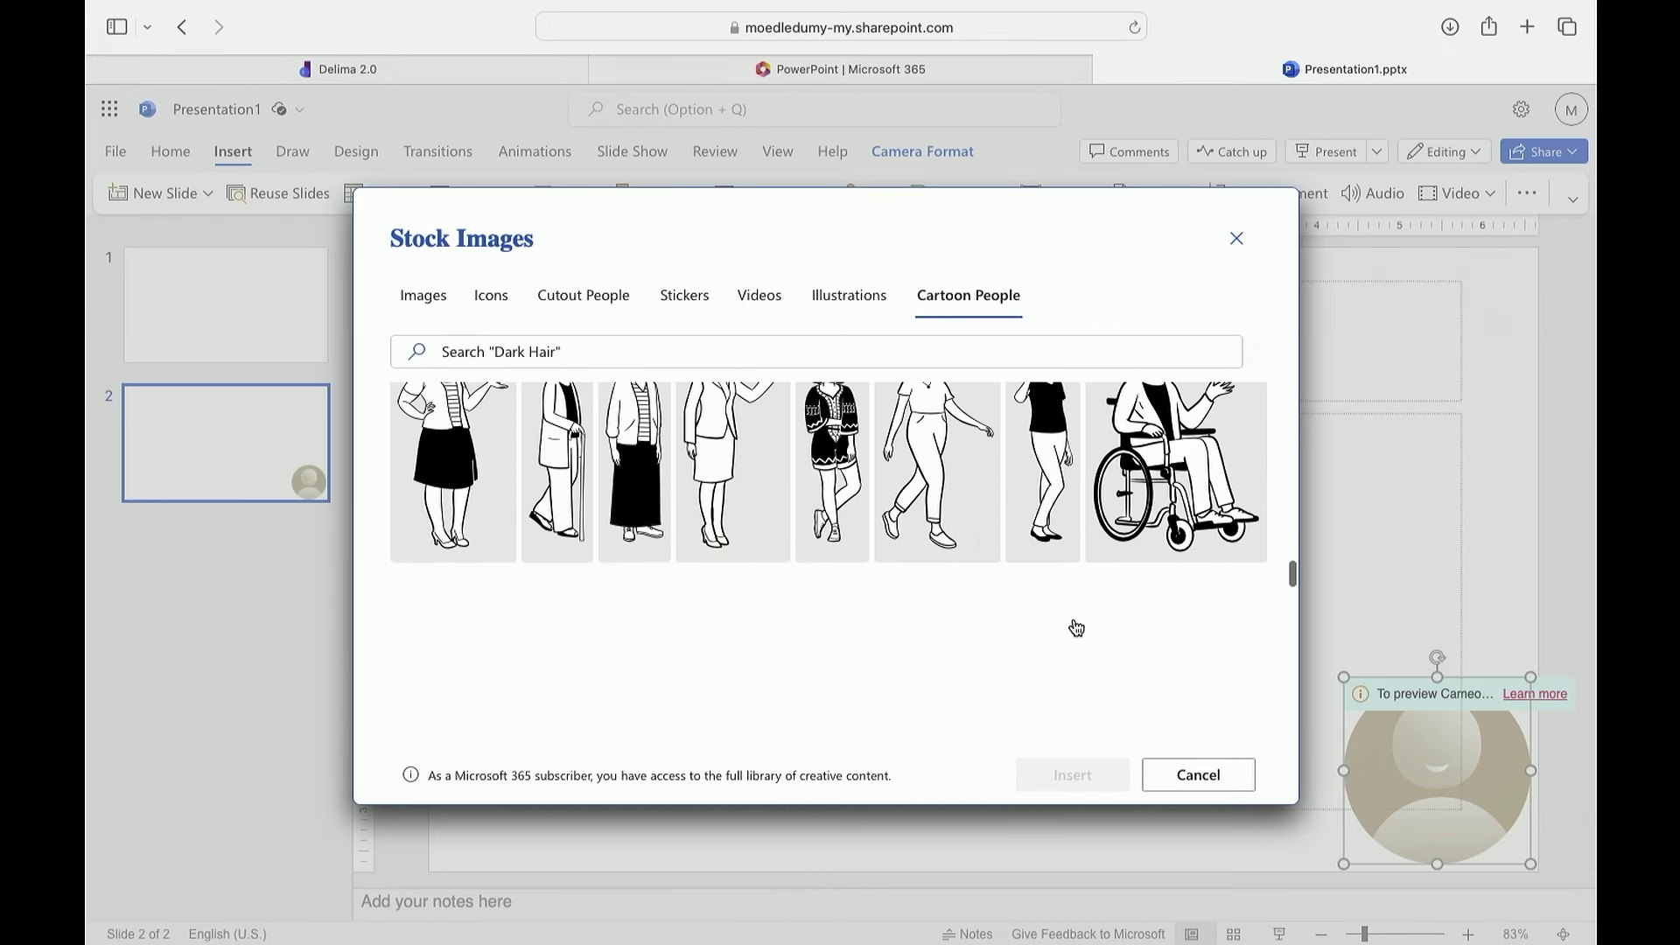
Step: Cancel the stock library, reopen it on Icons, and close it again without inserting
left_click(1188, 788)
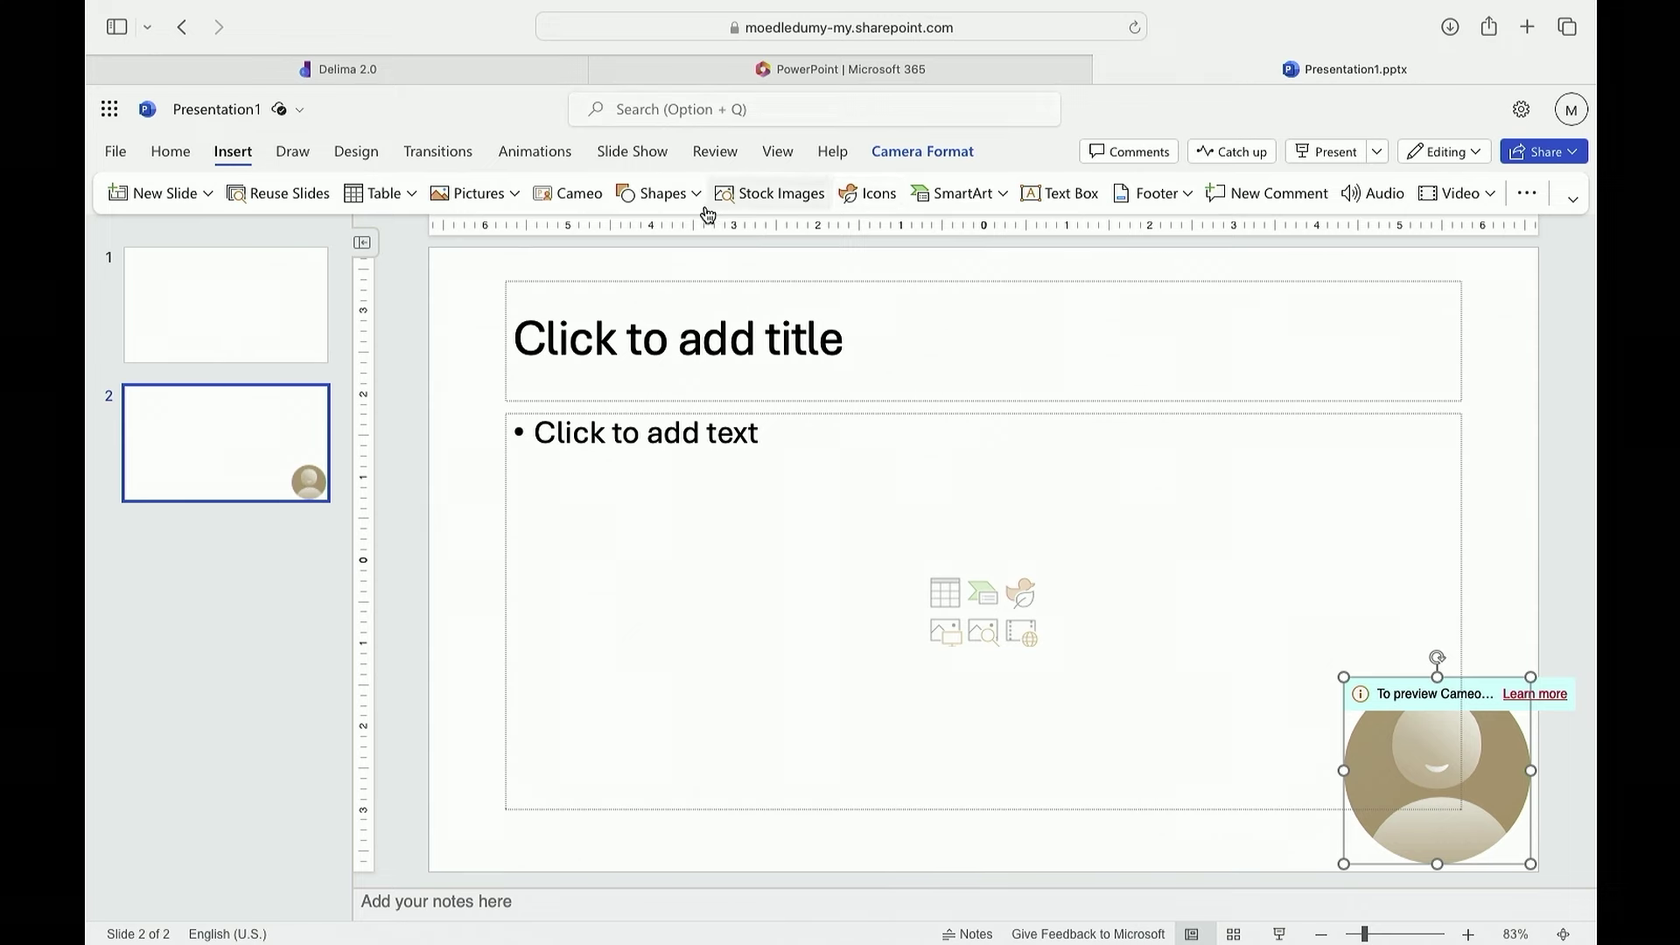
left_click(871, 208)
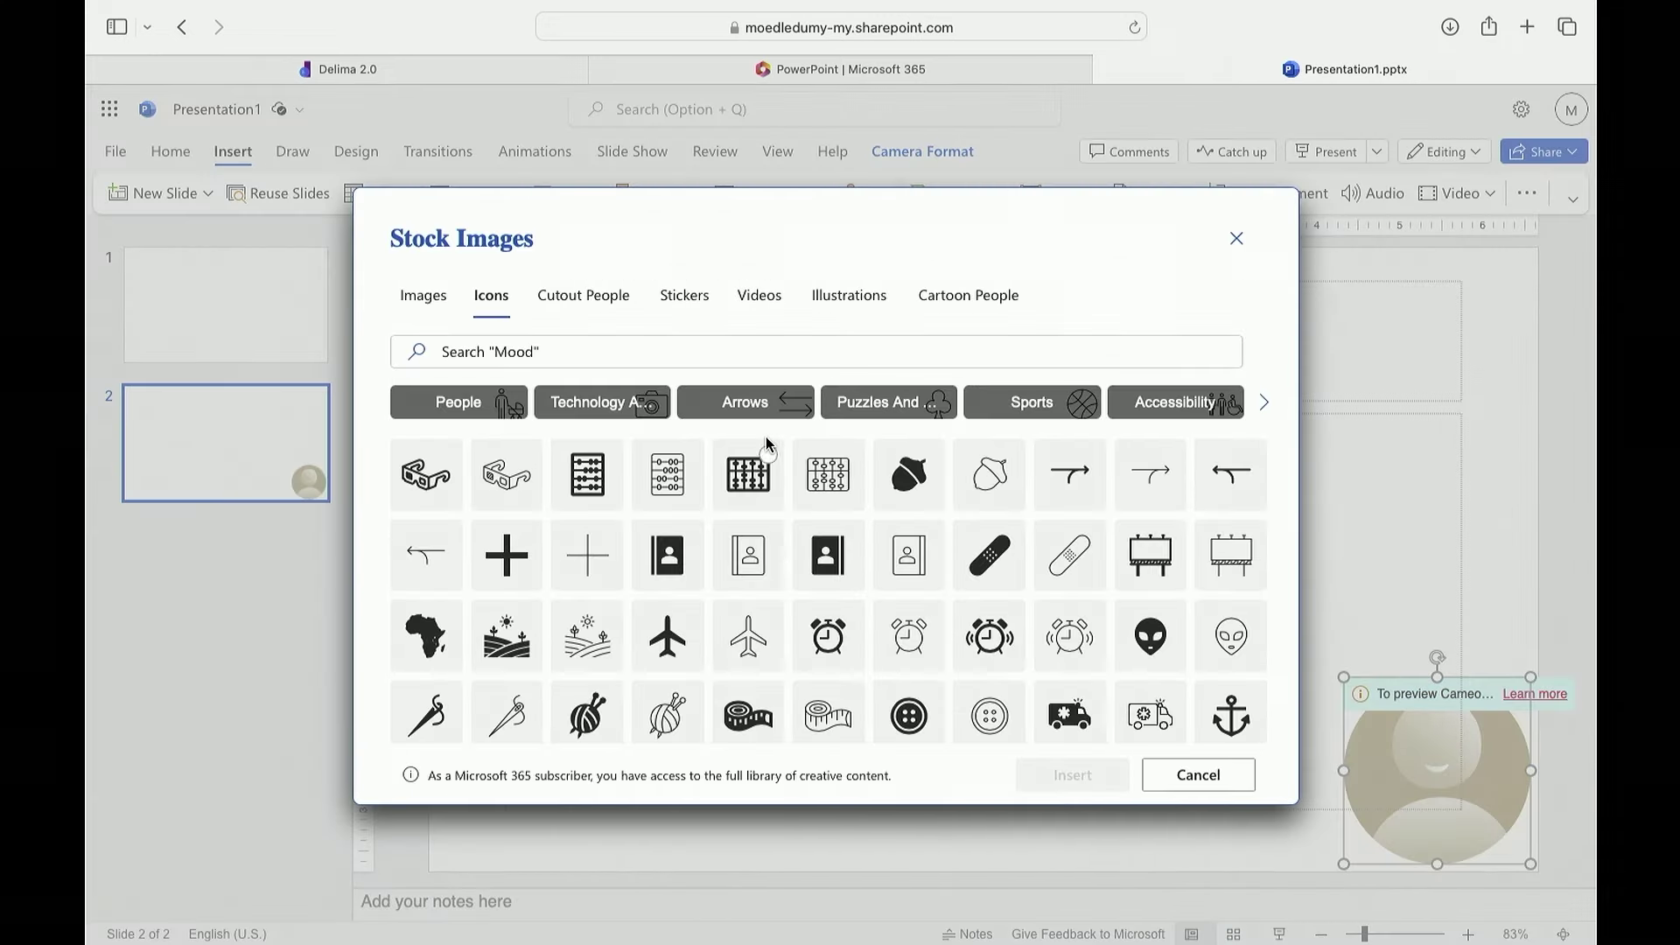
scroll(759, 558, "down", 3)
scroll(759, 557, "up", 3)
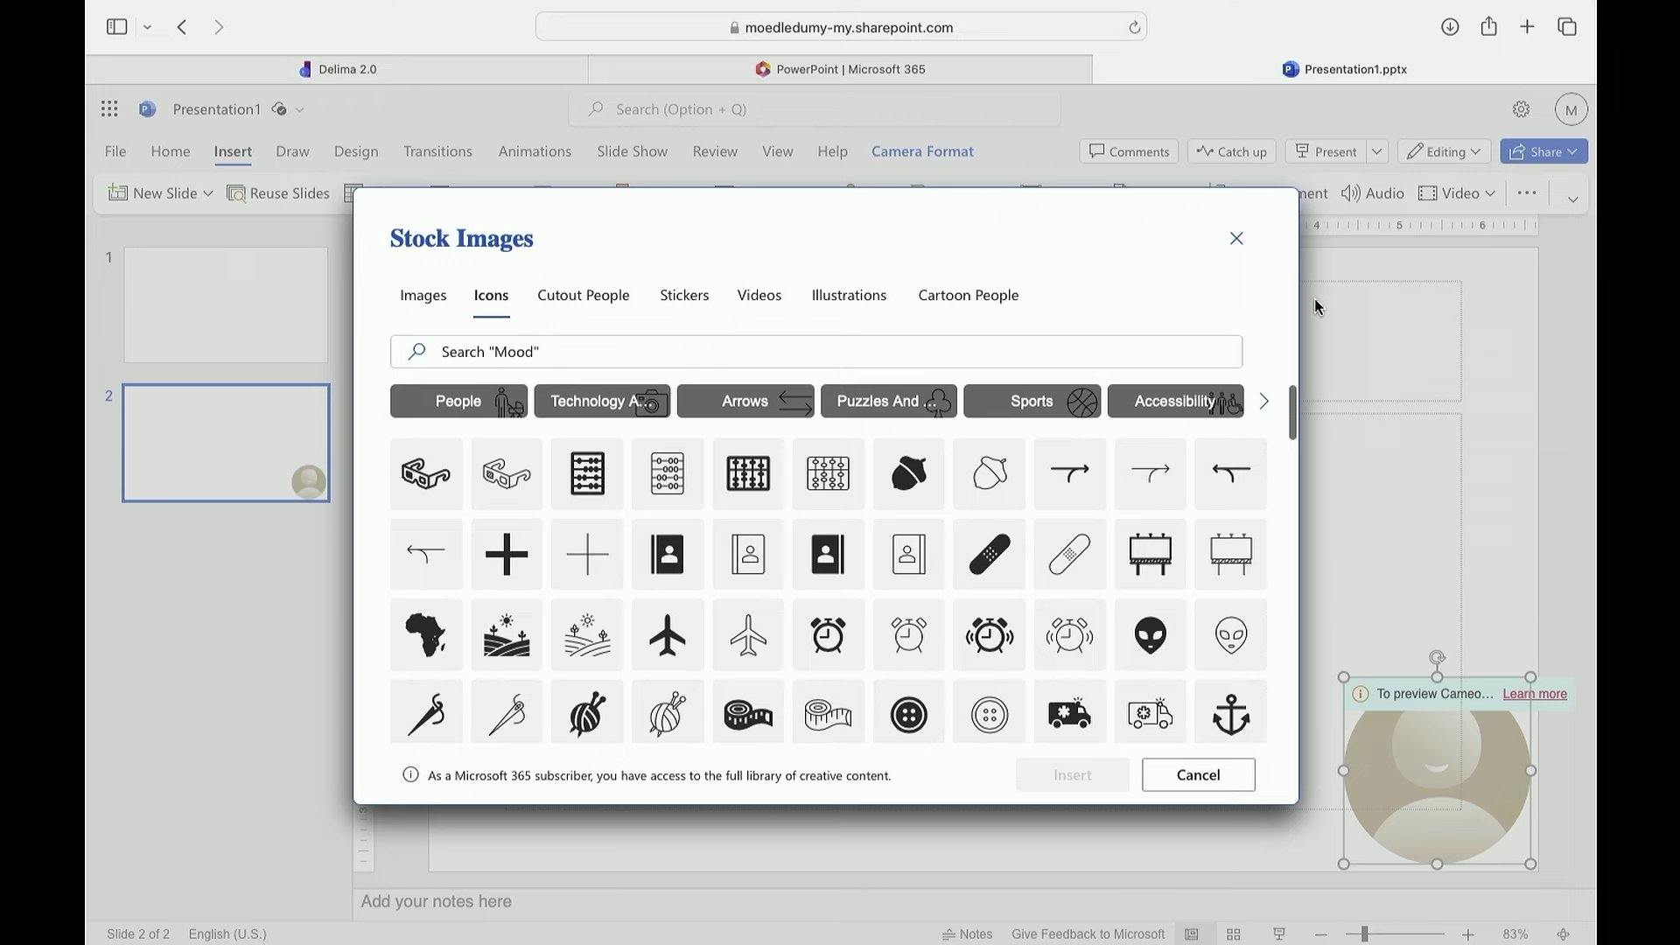
left_click(1236, 239)
Step: Browse the SmartArt list, cycle, process and hierarchy layouts, then dismiss the gallery unused
left_click(945, 197)
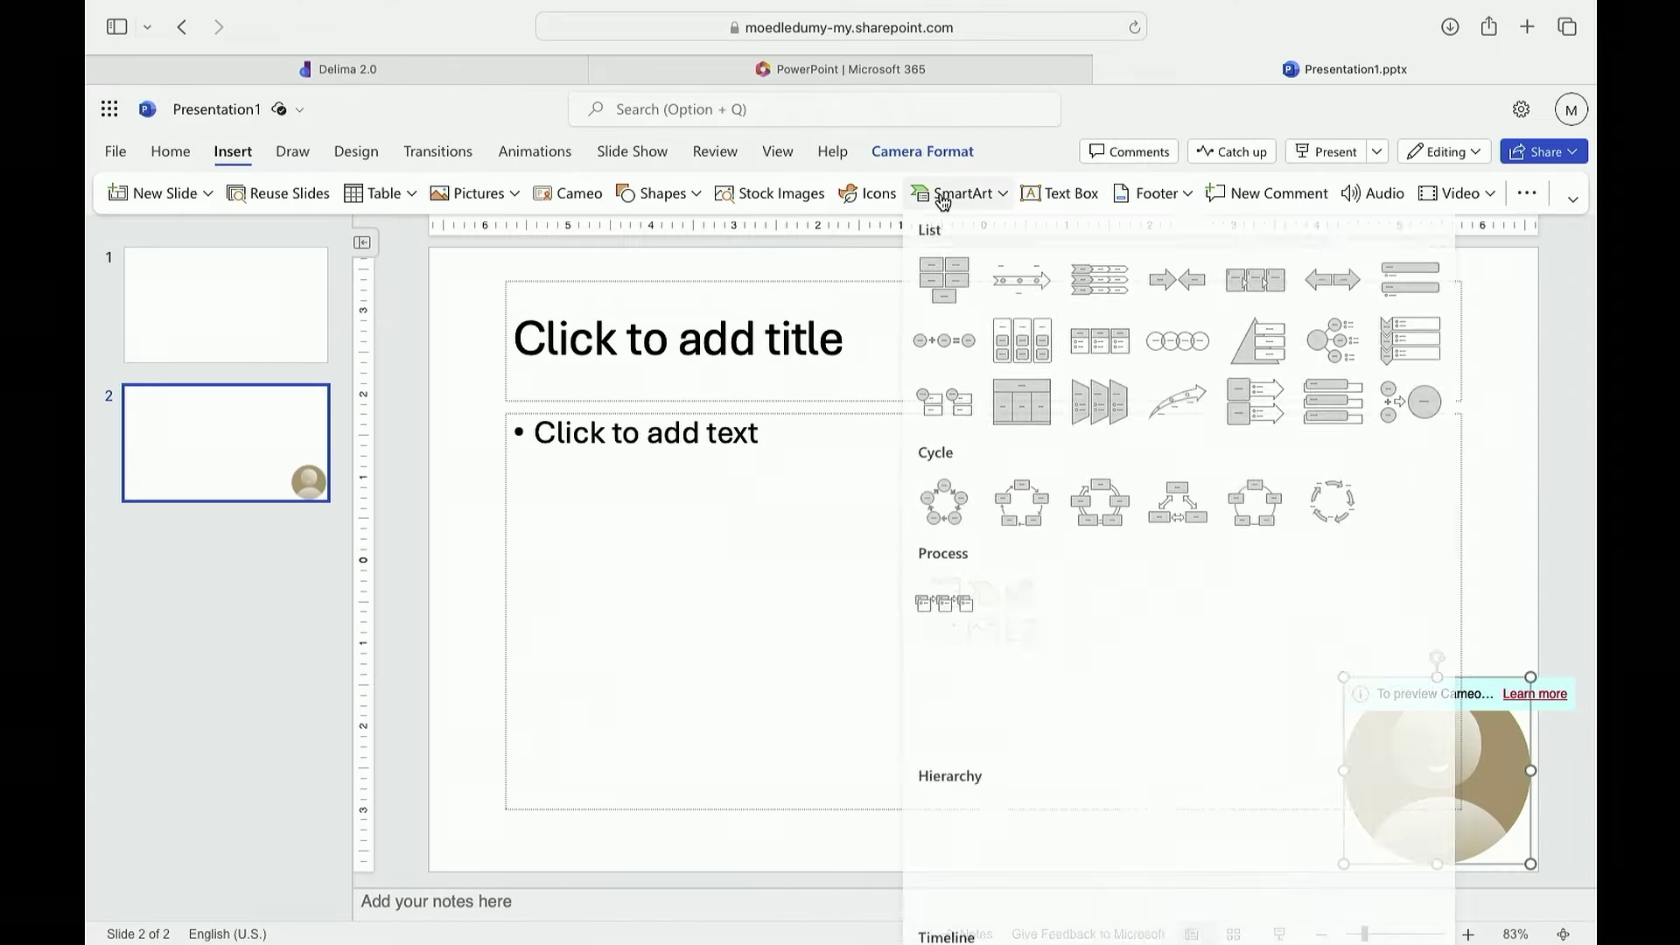
scroll(1053, 558, "down", 3)
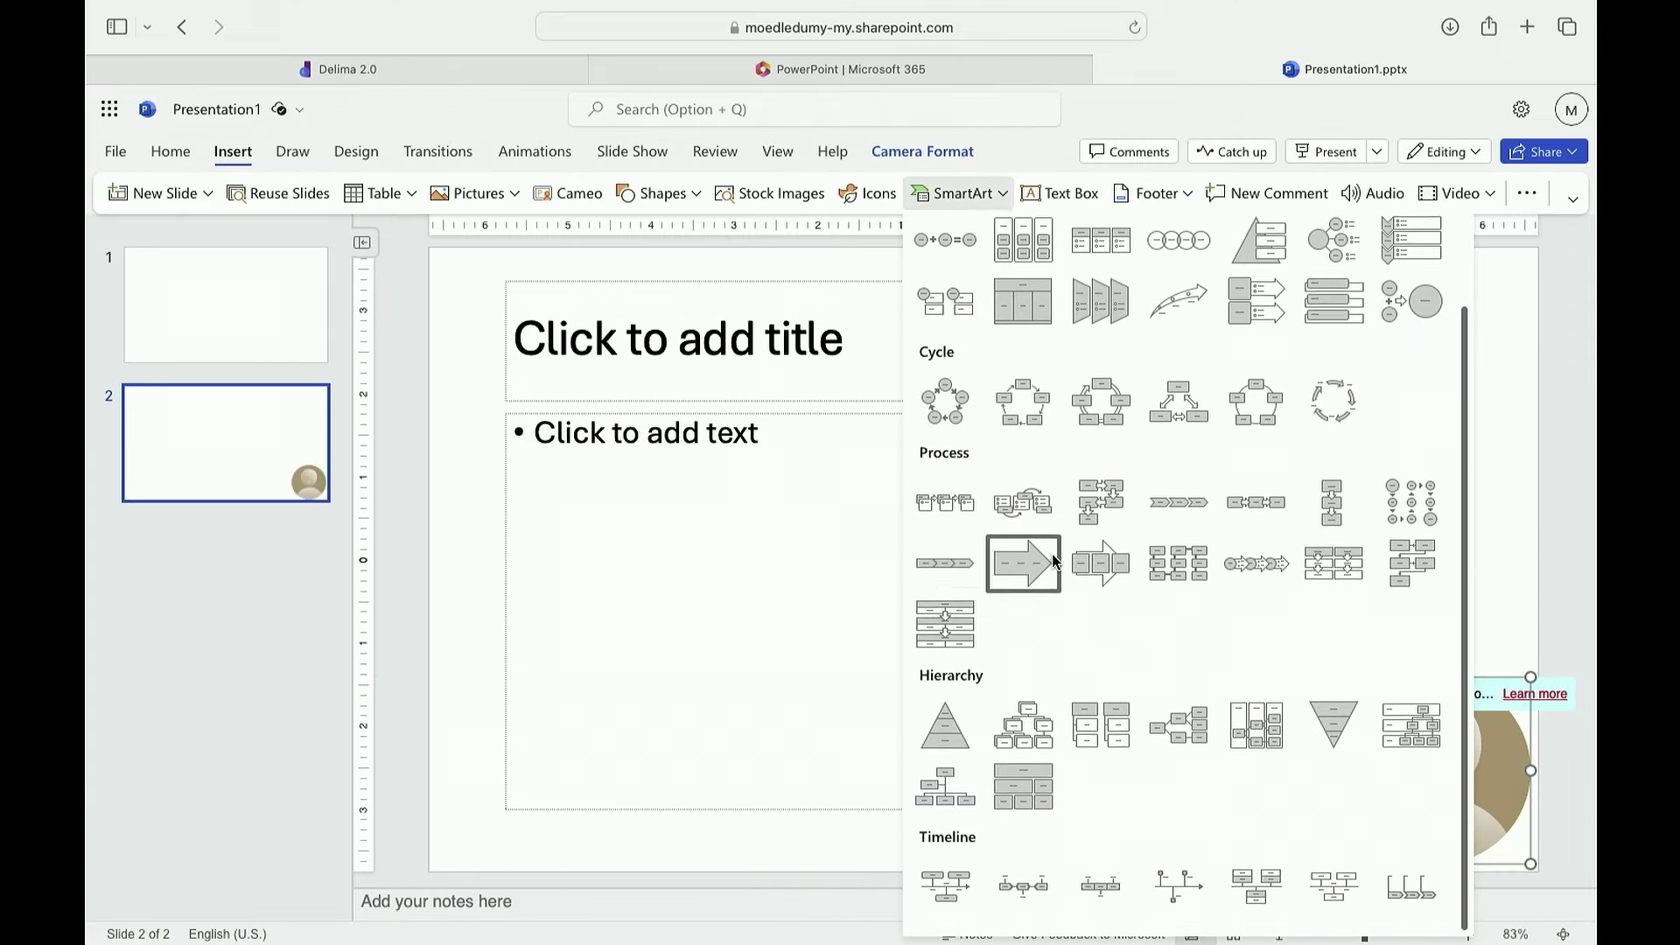
scroll(1053, 559, "up", 3)
scroll(1053, 561, "down", 1)
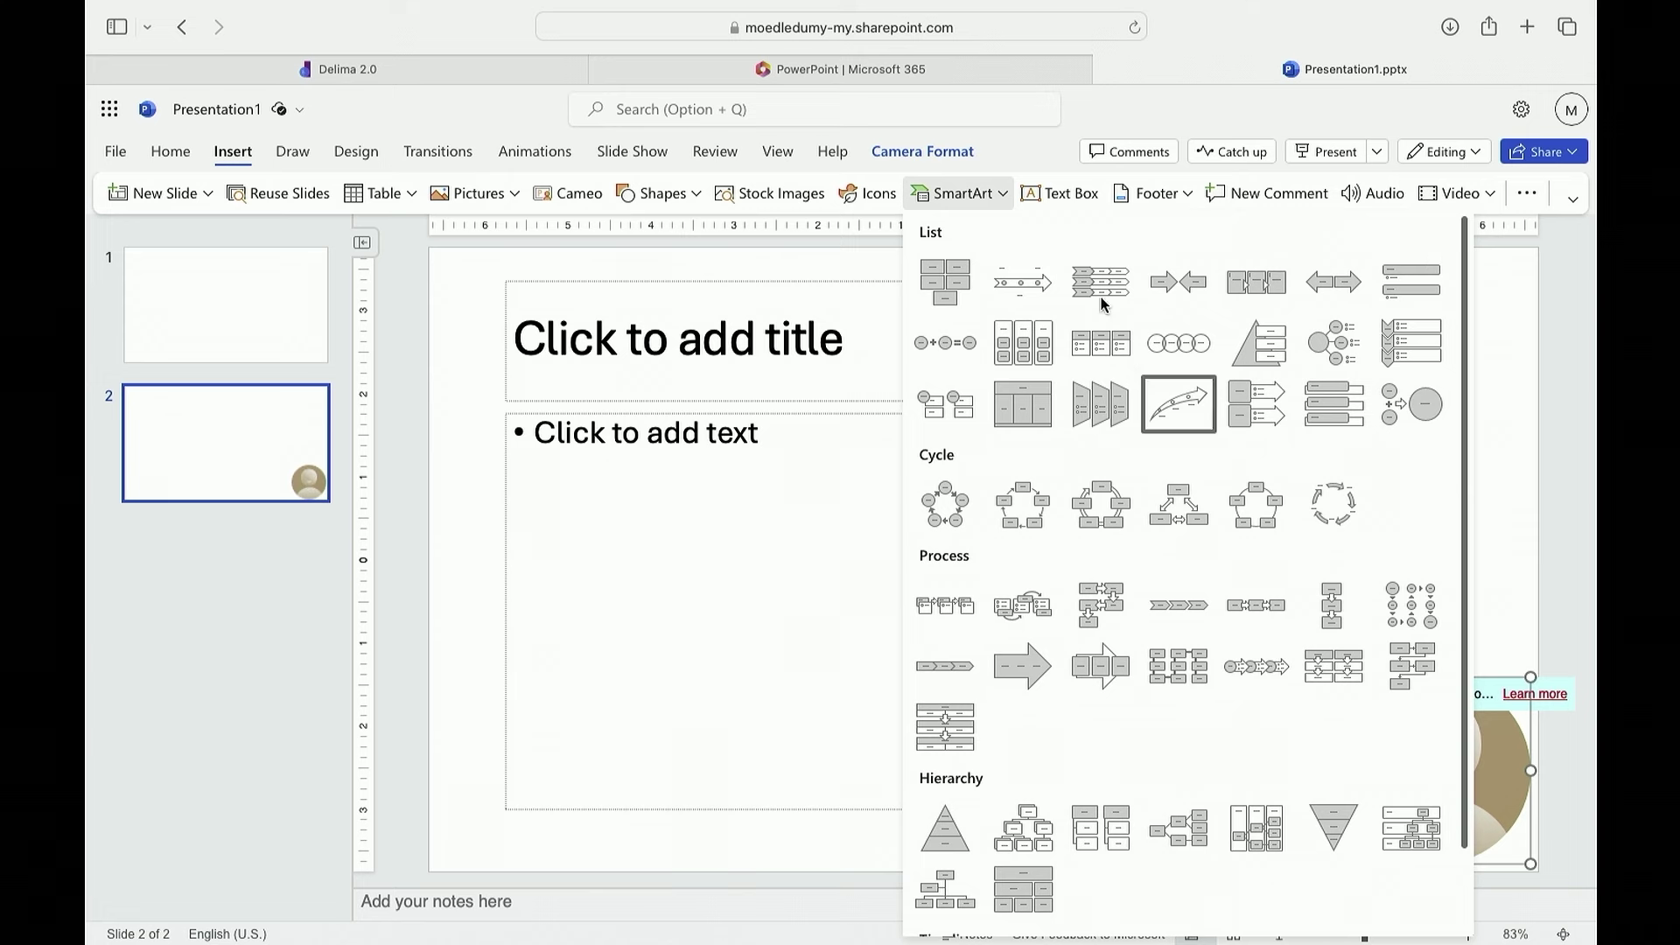
left_click(1050, 203)
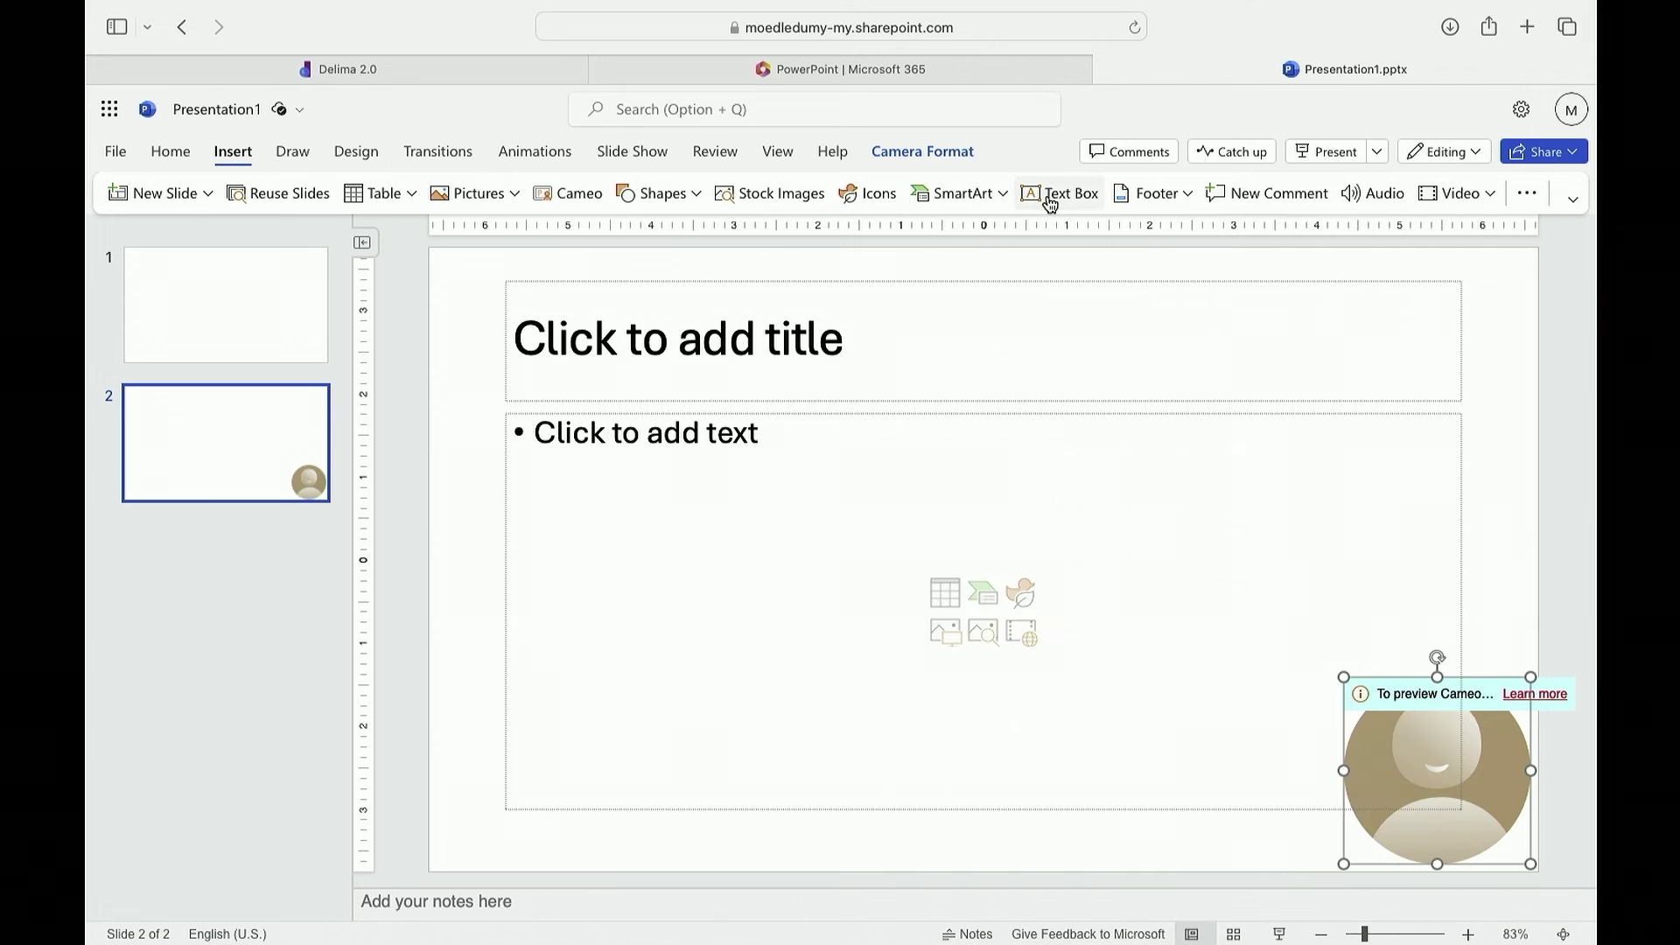
Step: Insert a Blank layout slide after slide 1
left_click(223, 282)
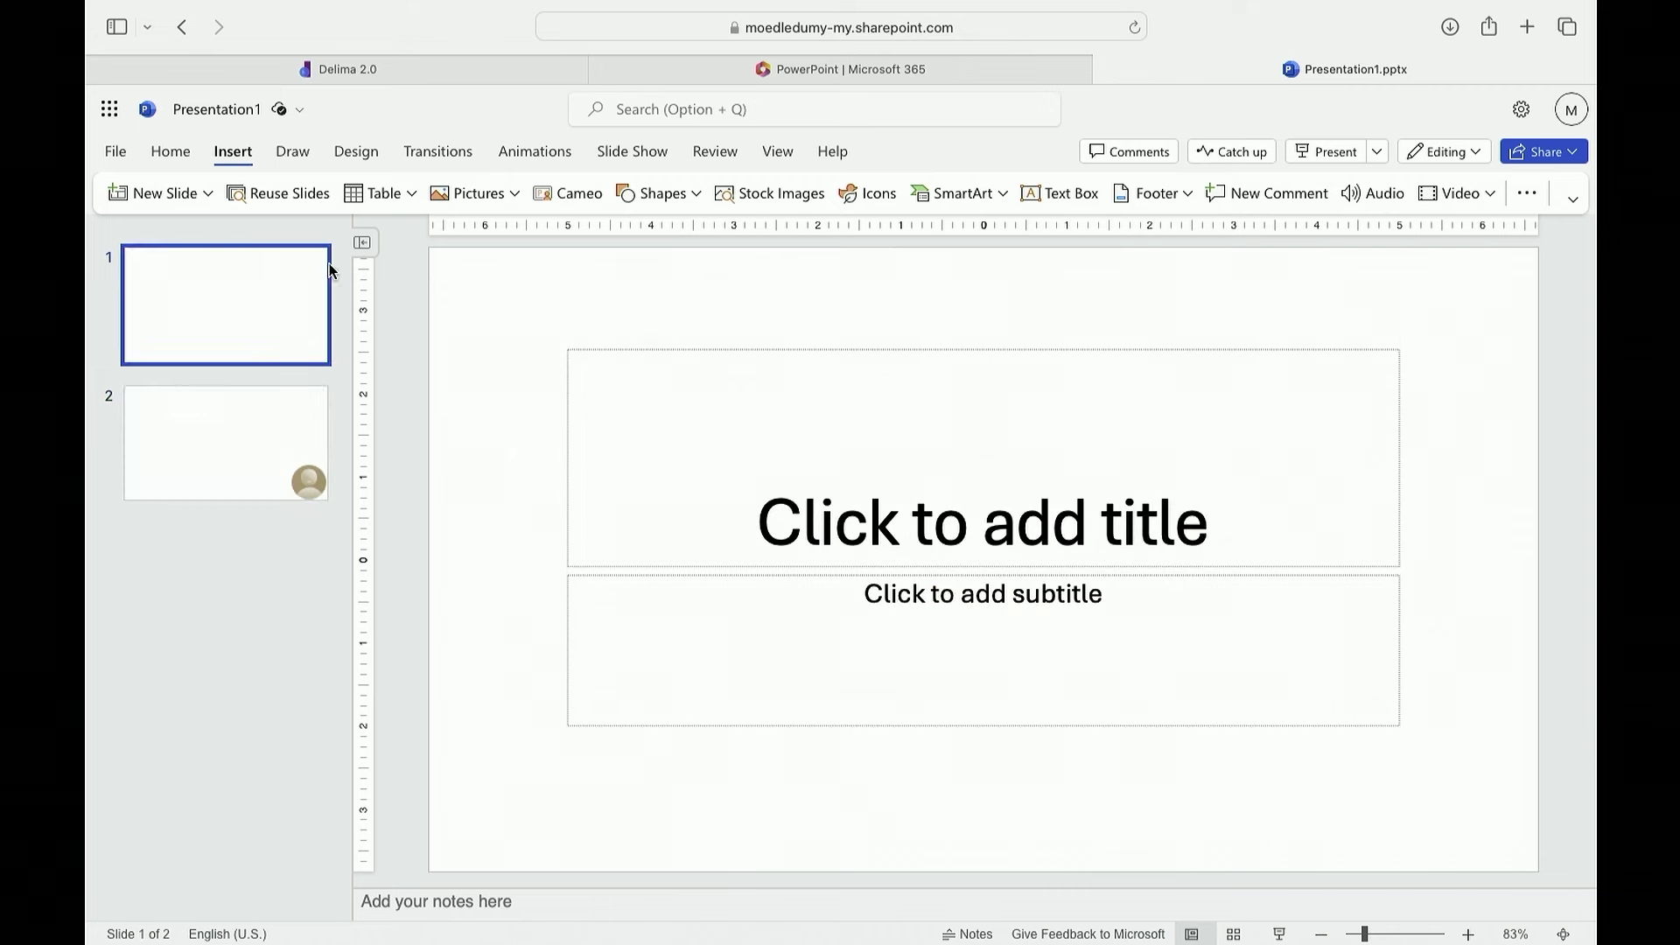
left_click(202, 204)
left_click(198, 574)
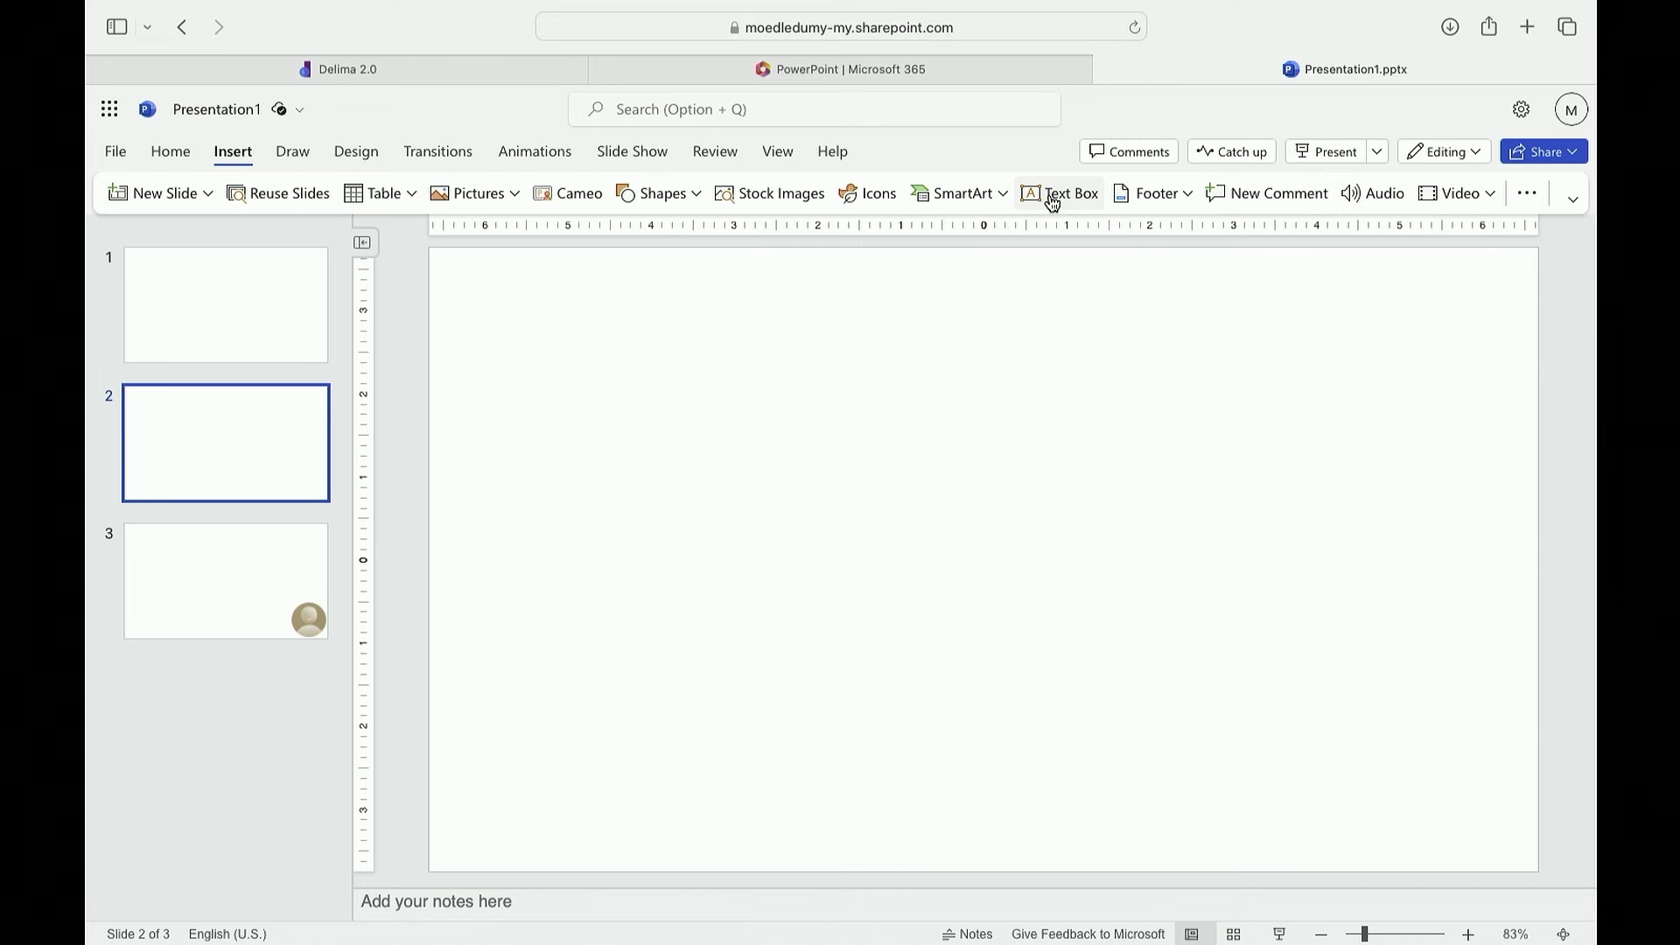
Step: Draw a 4.74 by 0.99 inch empty text box in the slide's lower right
left_click(1051, 203)
left_click_drag(753, 550, 1145, 631)
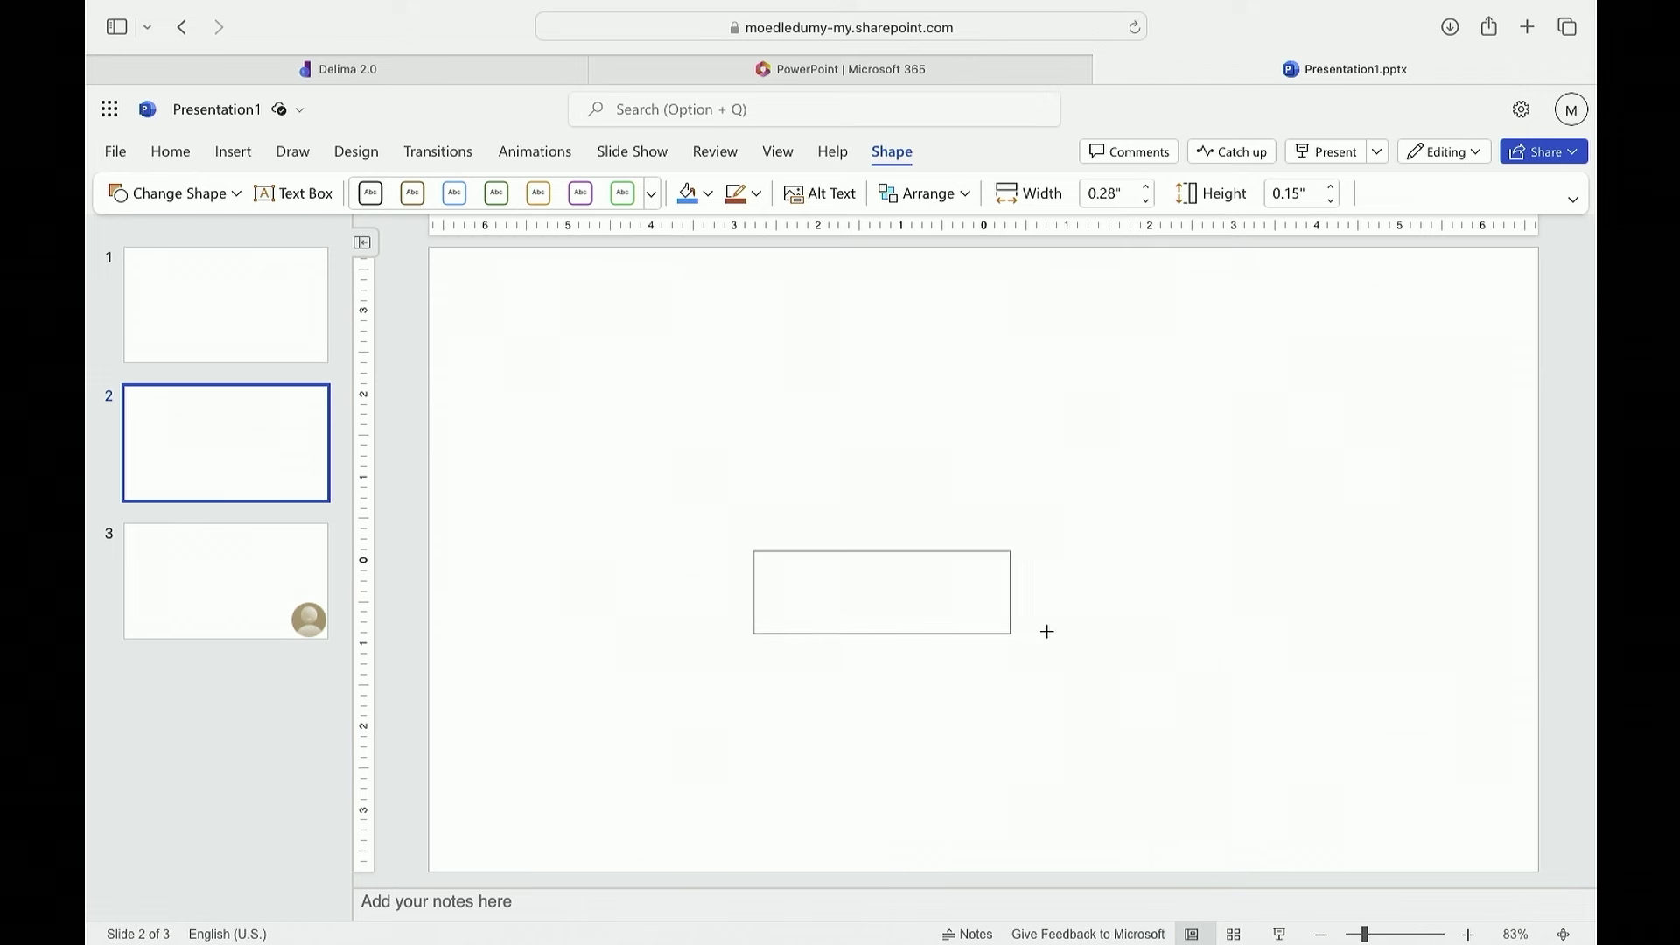
mouse_move(1020, 563)
left_mouse_down()
mouse_move(1058, 482)
mouse_move(1233, 639)
left_mouse_up()
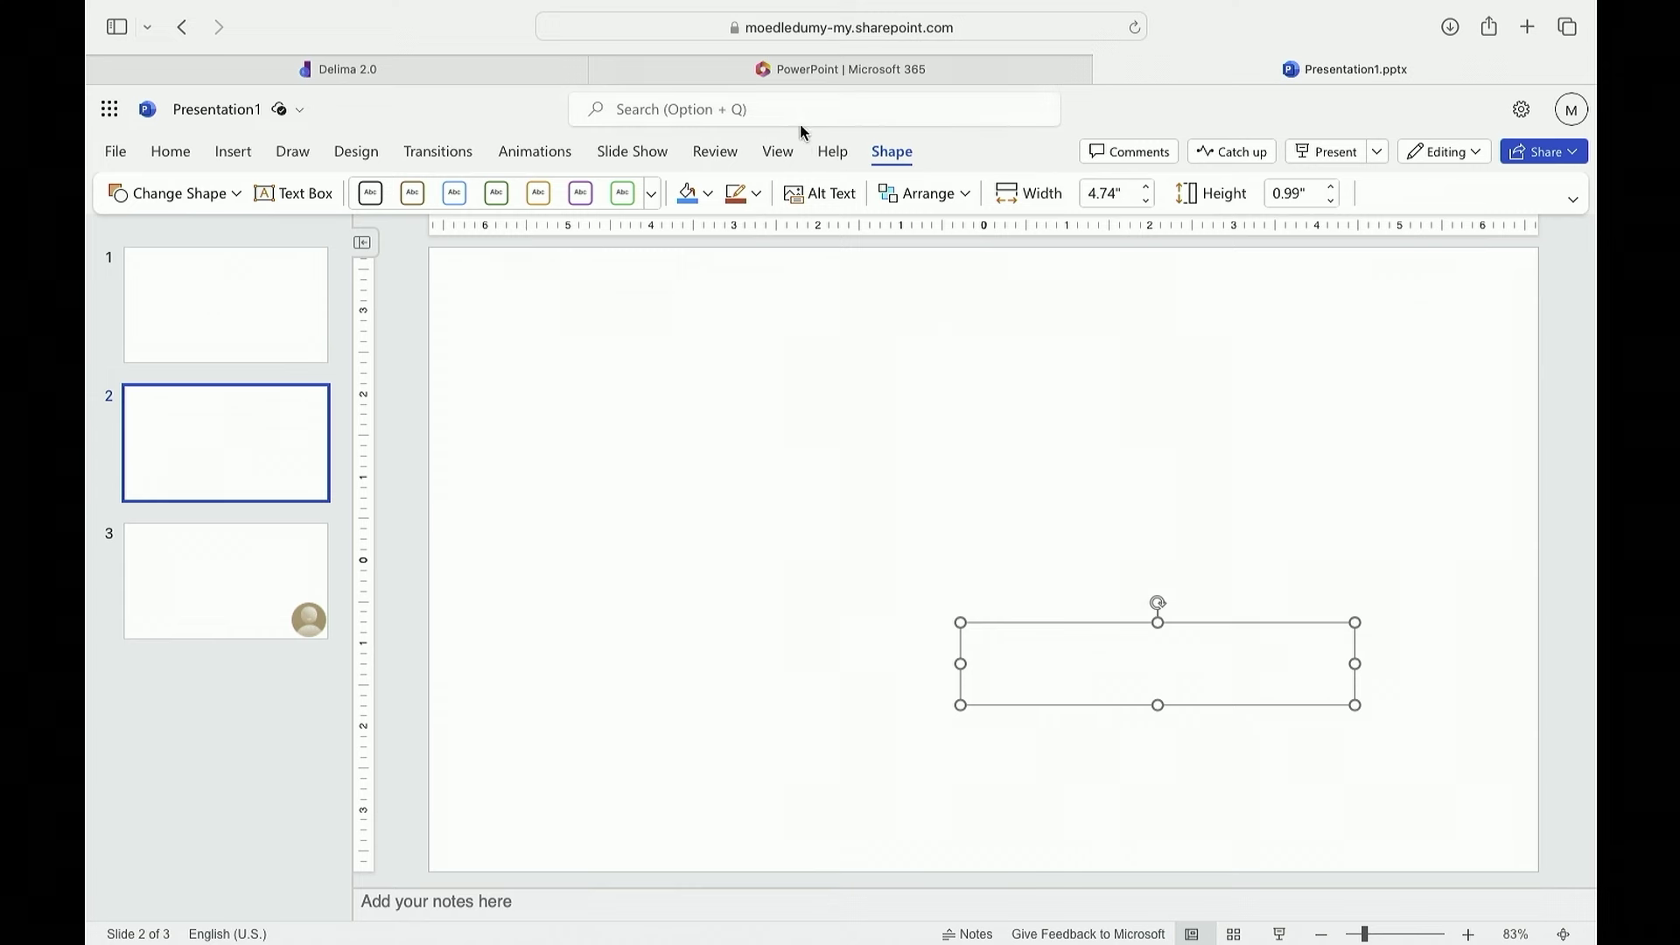
Step: Preview the New Slide layout gallery and close it without adding a slide
left_click(233, 153)
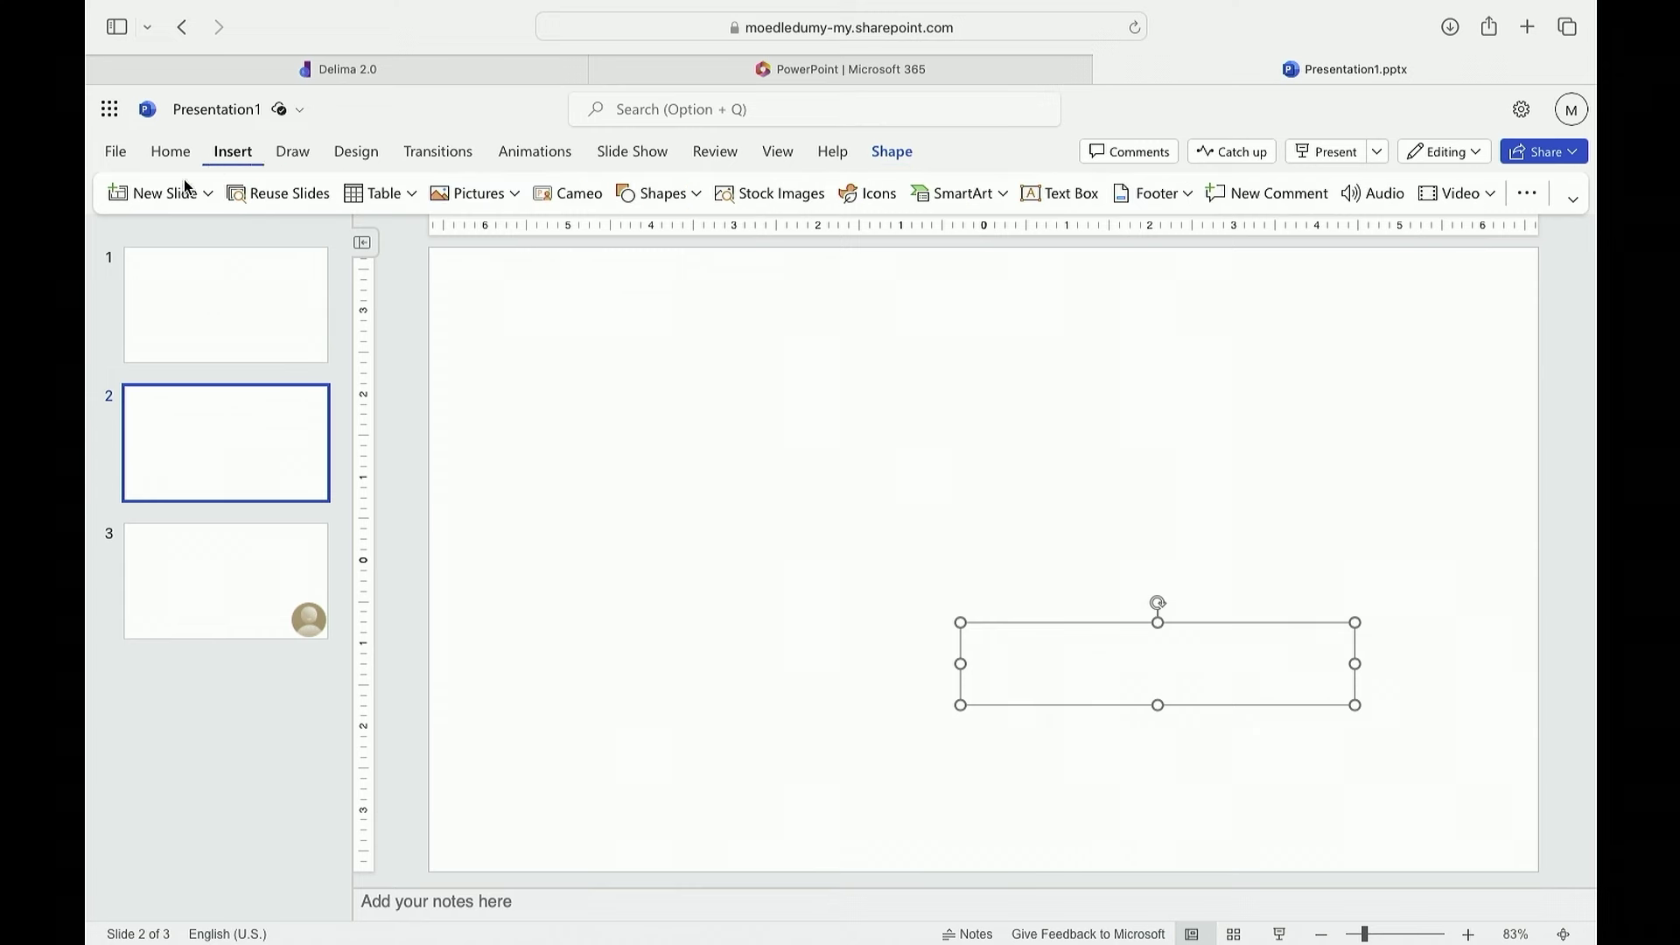
left_click(208, 194)
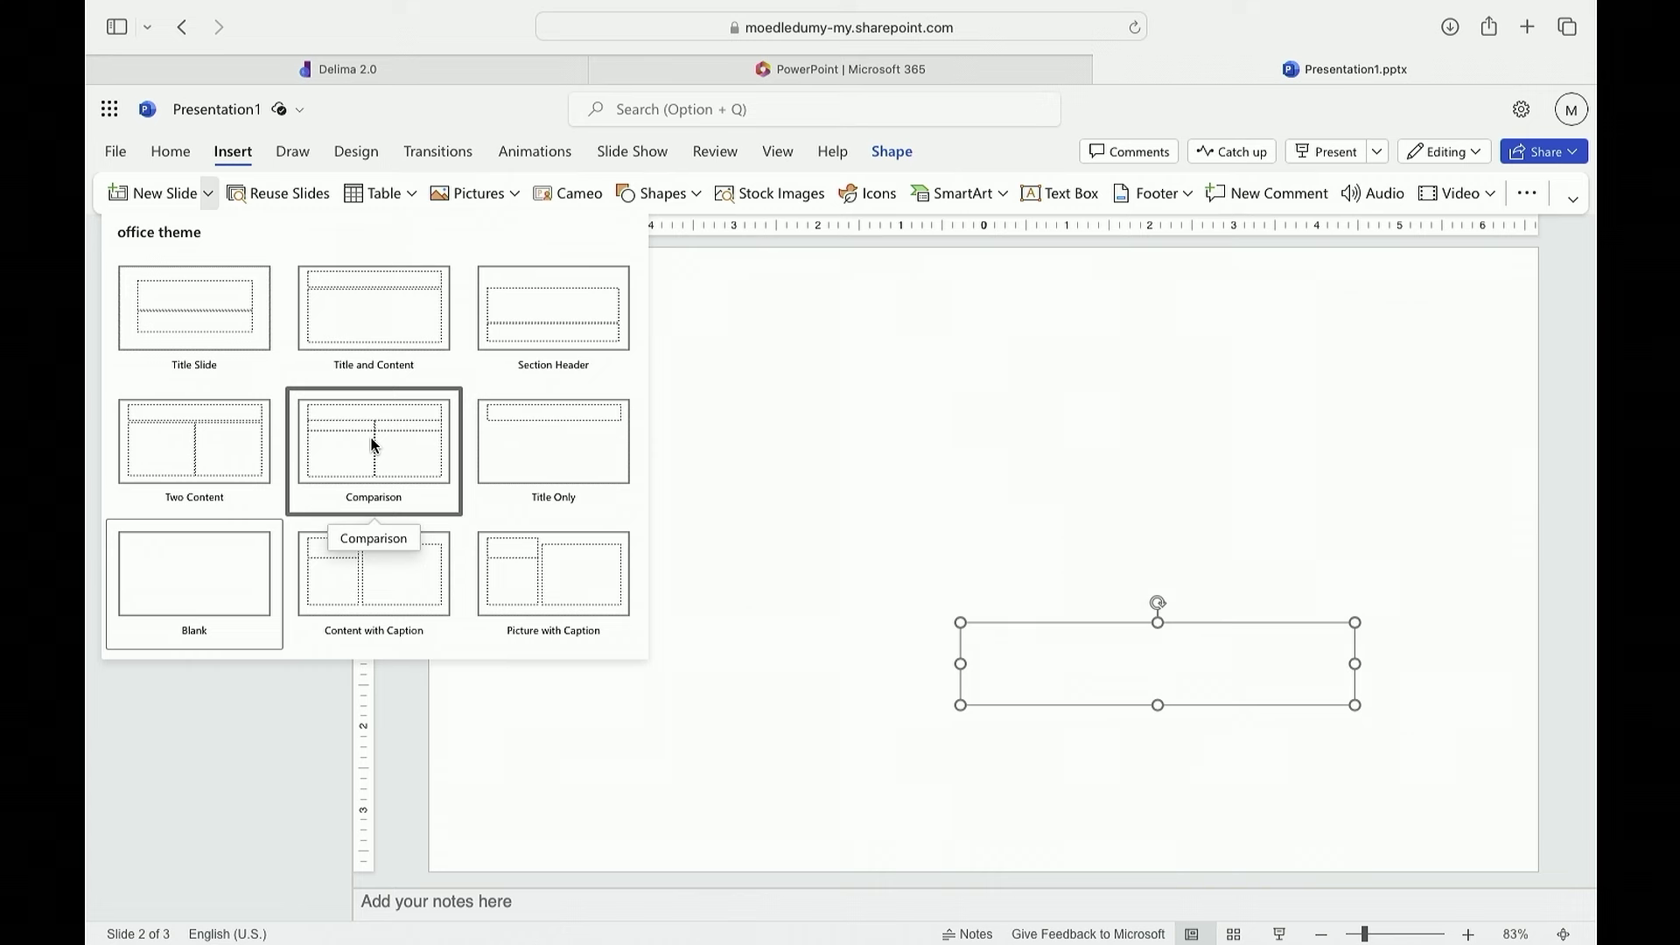
left_click(892, 436)
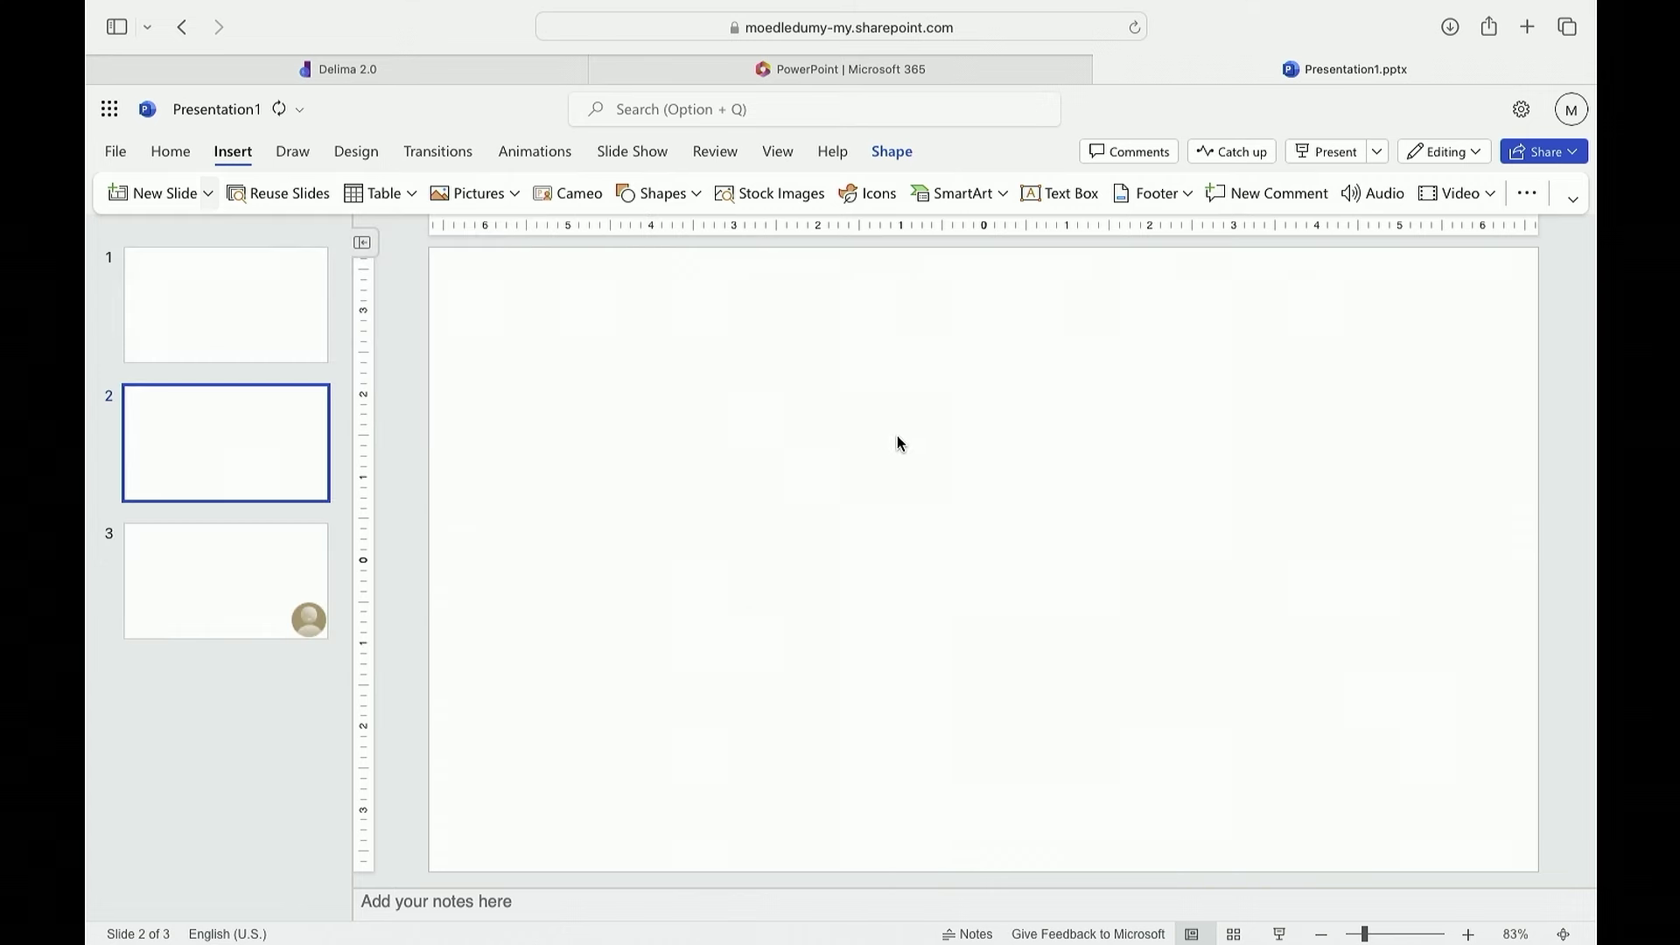
Step: Look over the footer options, then start an empty new comment on slide 2
left_click(1067, 198)
left_click(1138, 200)
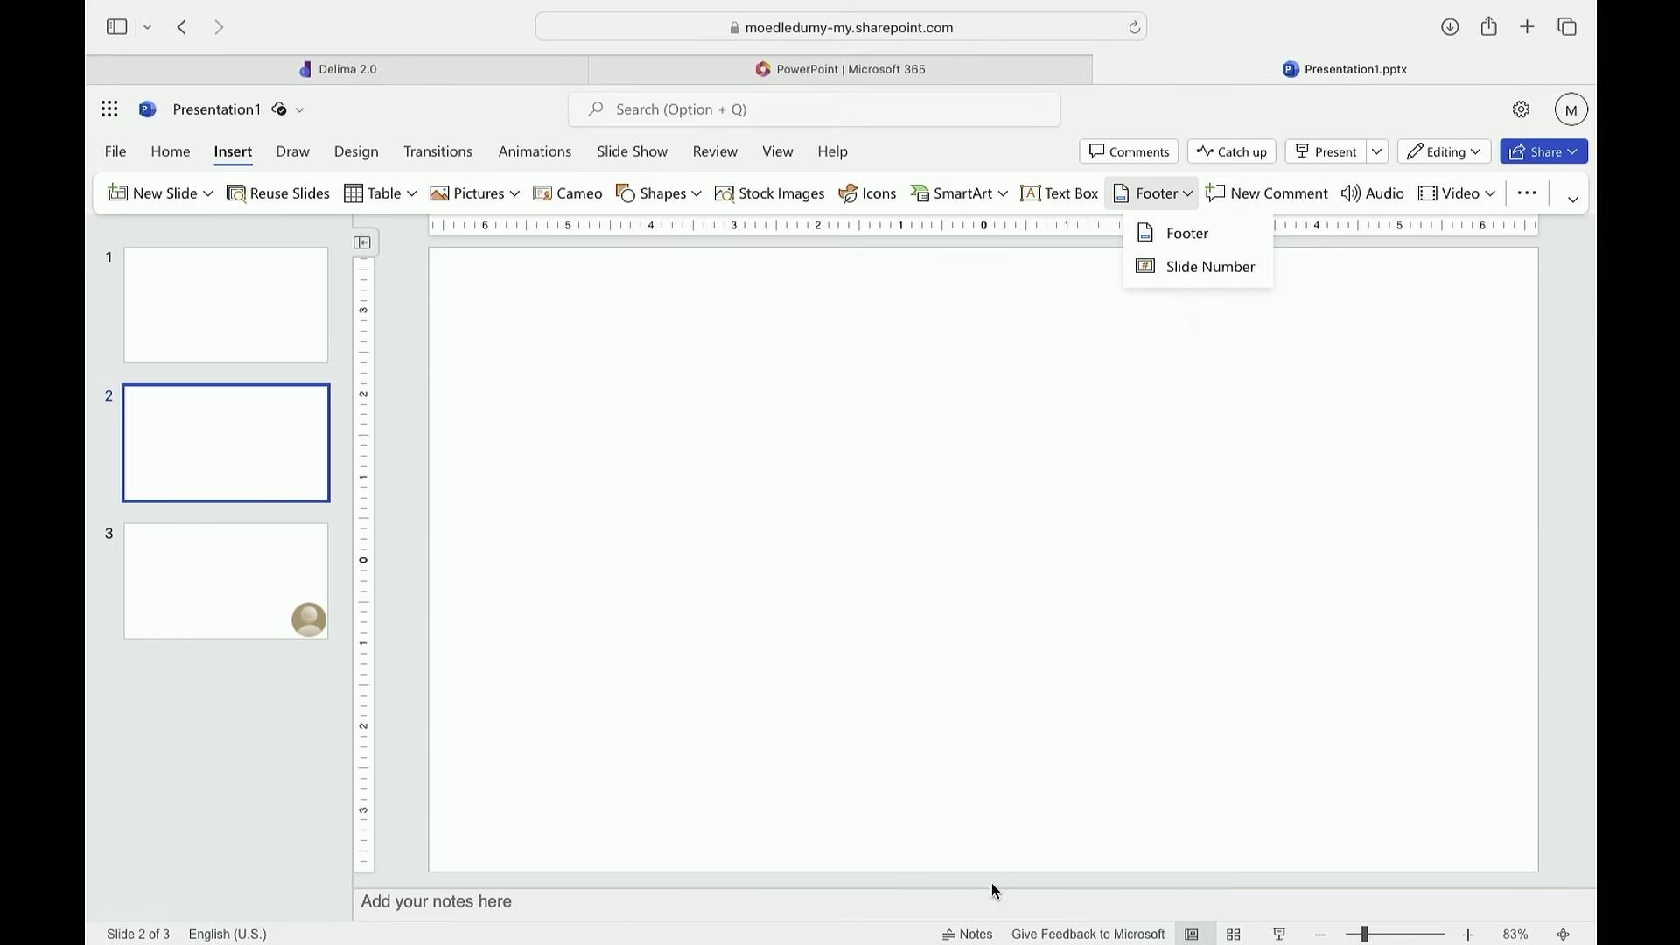
left_click(1253, 200)
left_click(1252, 199)
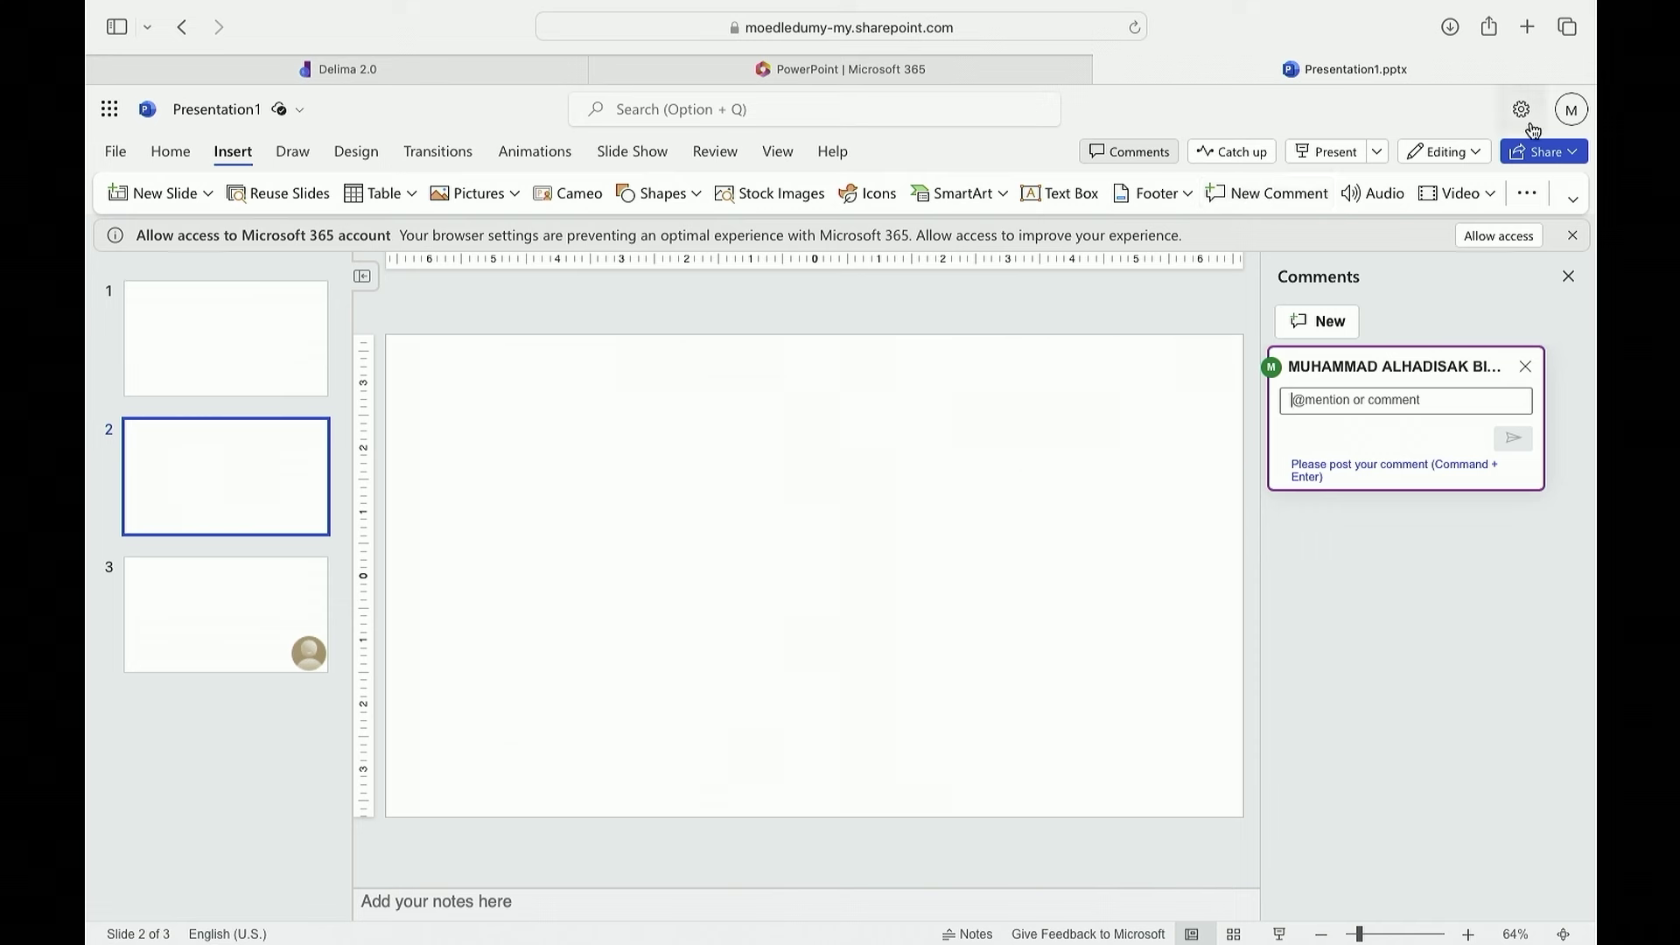
Step: Choose Manage Access from the Share menu to load the presentation's access settings
left_click(1539, 155)
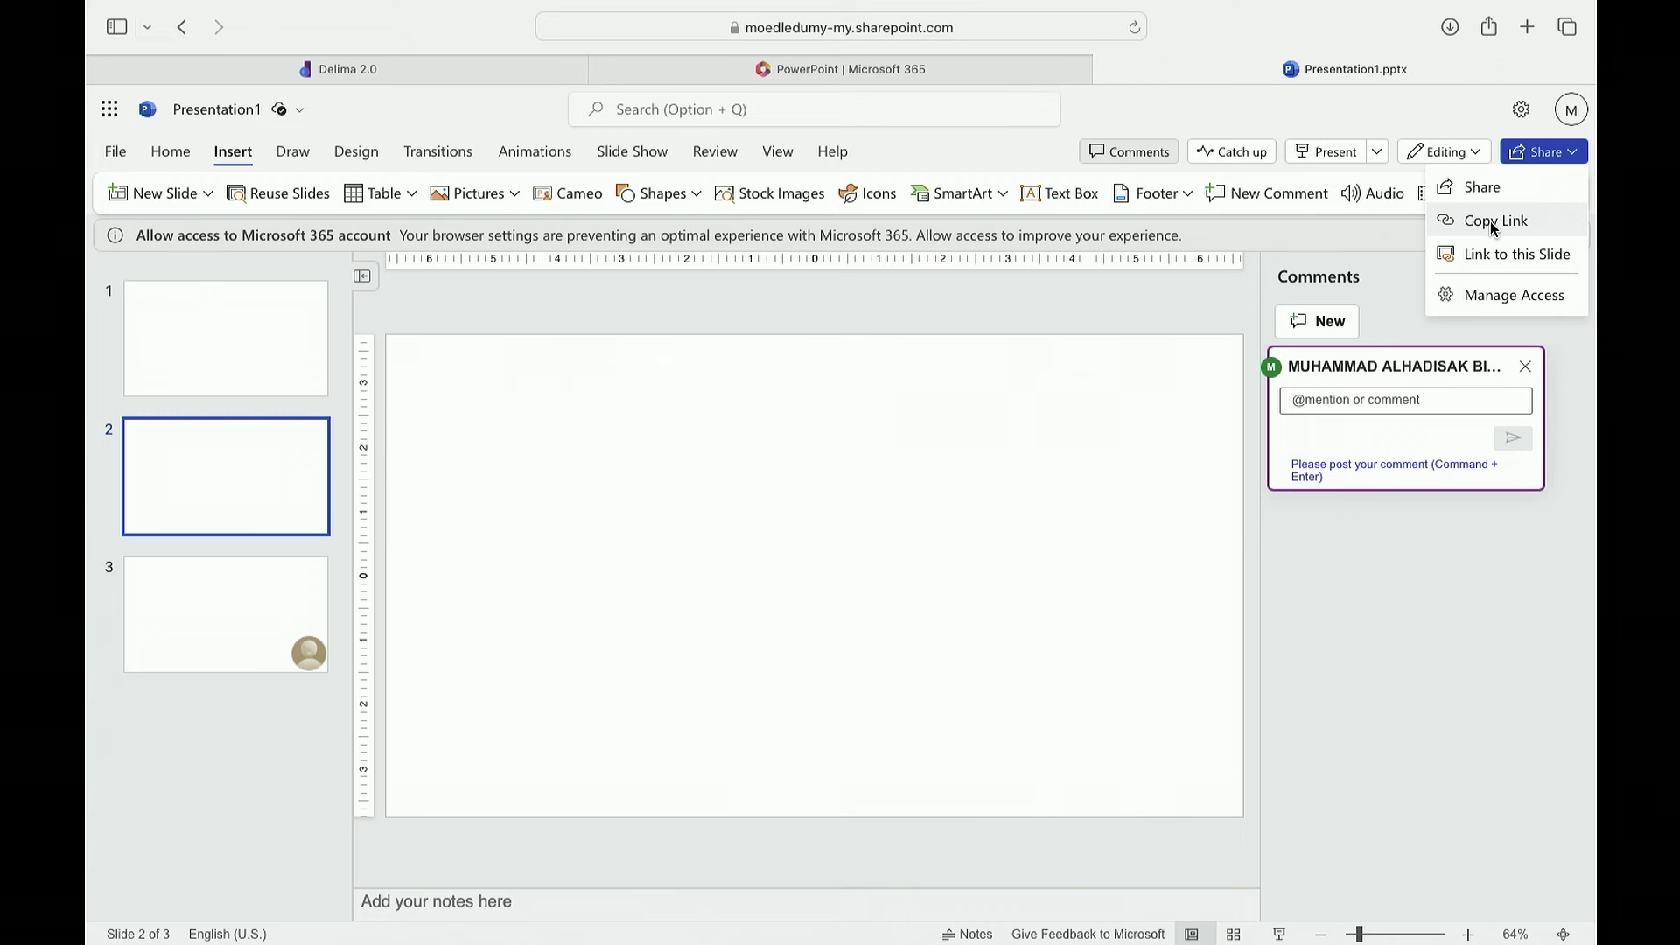
left_click(1486, 296)
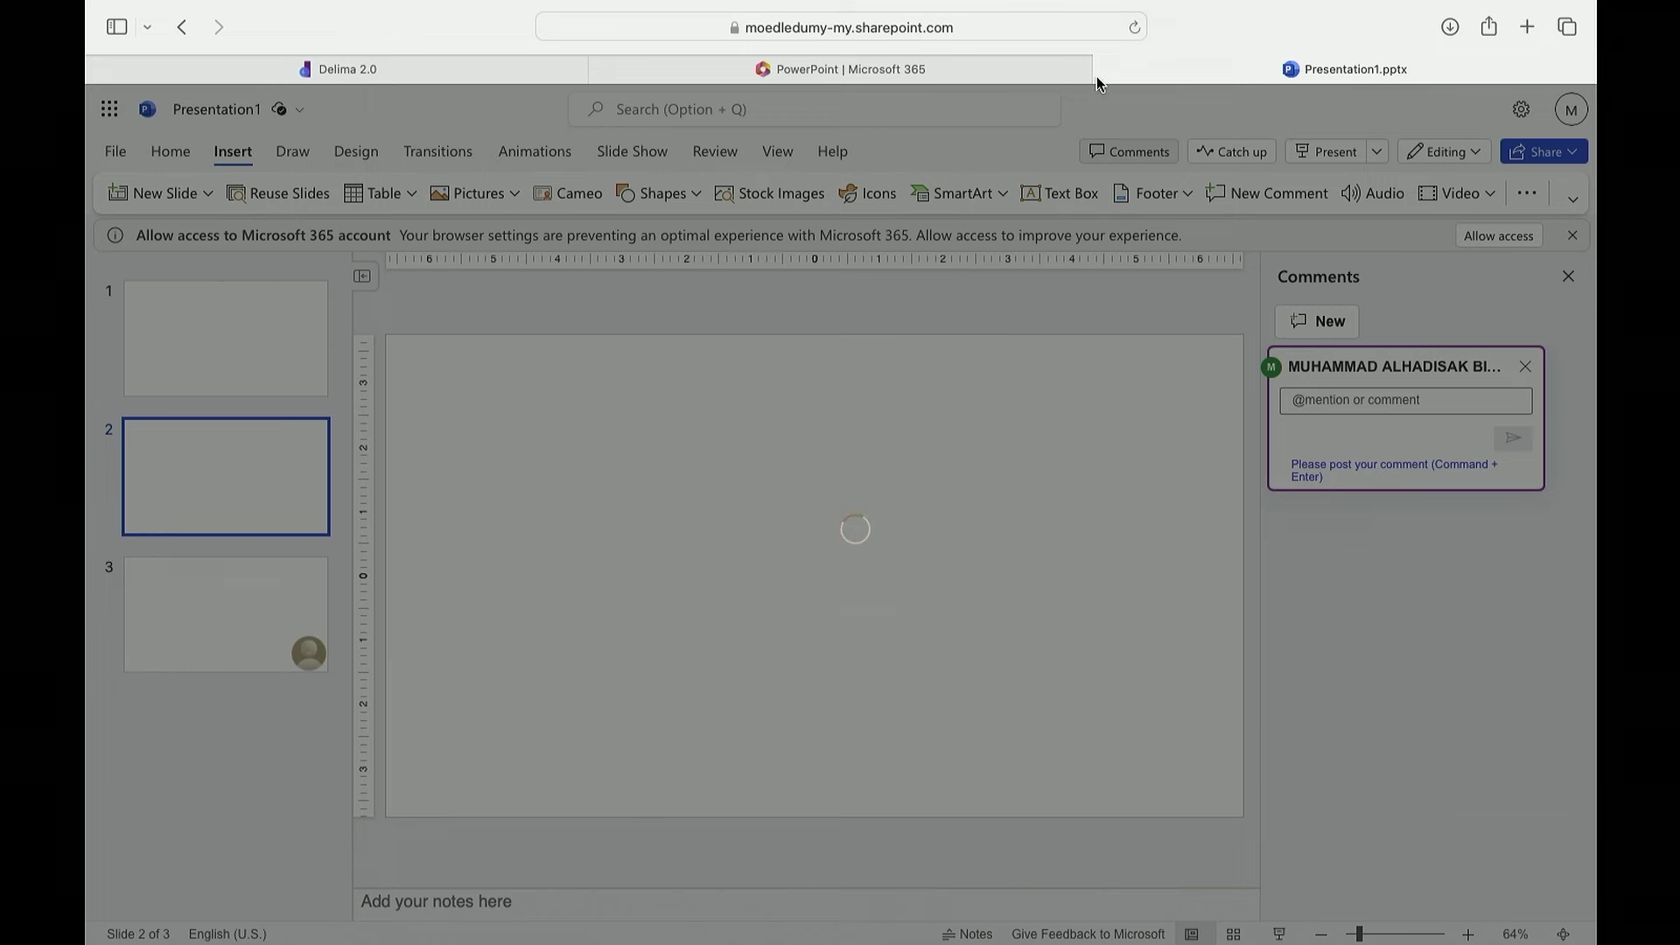
Step: Reload the browser page and confirm resending so the deck reopens on slide 1
left_click(1134, 27)
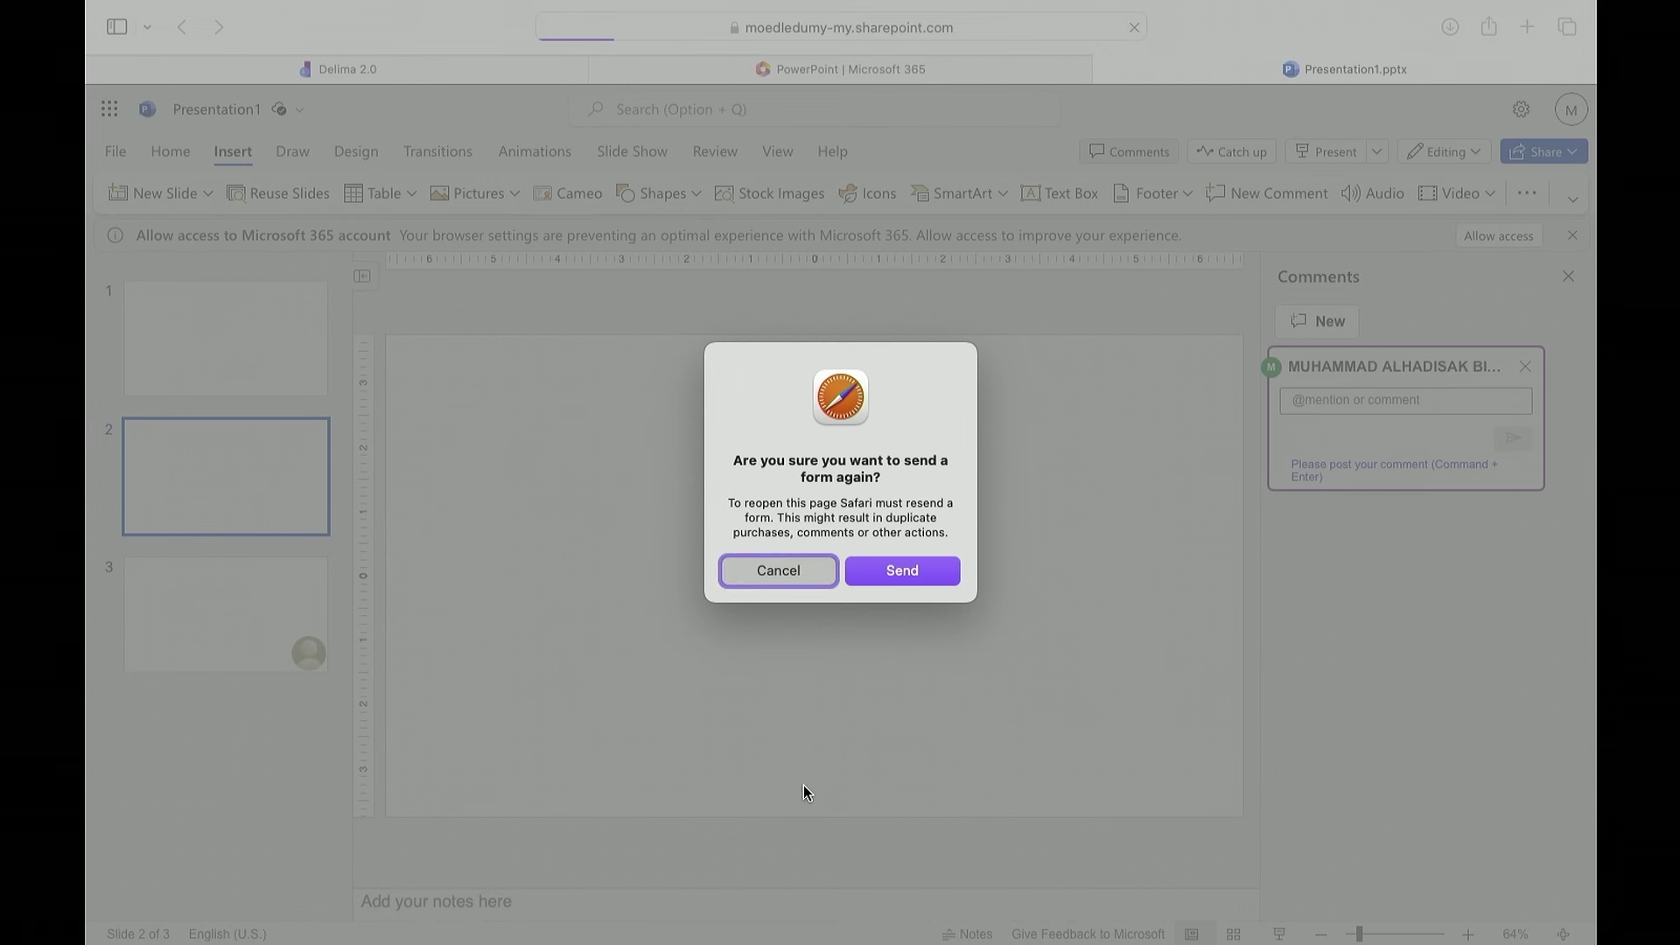
left_click(927, 567)
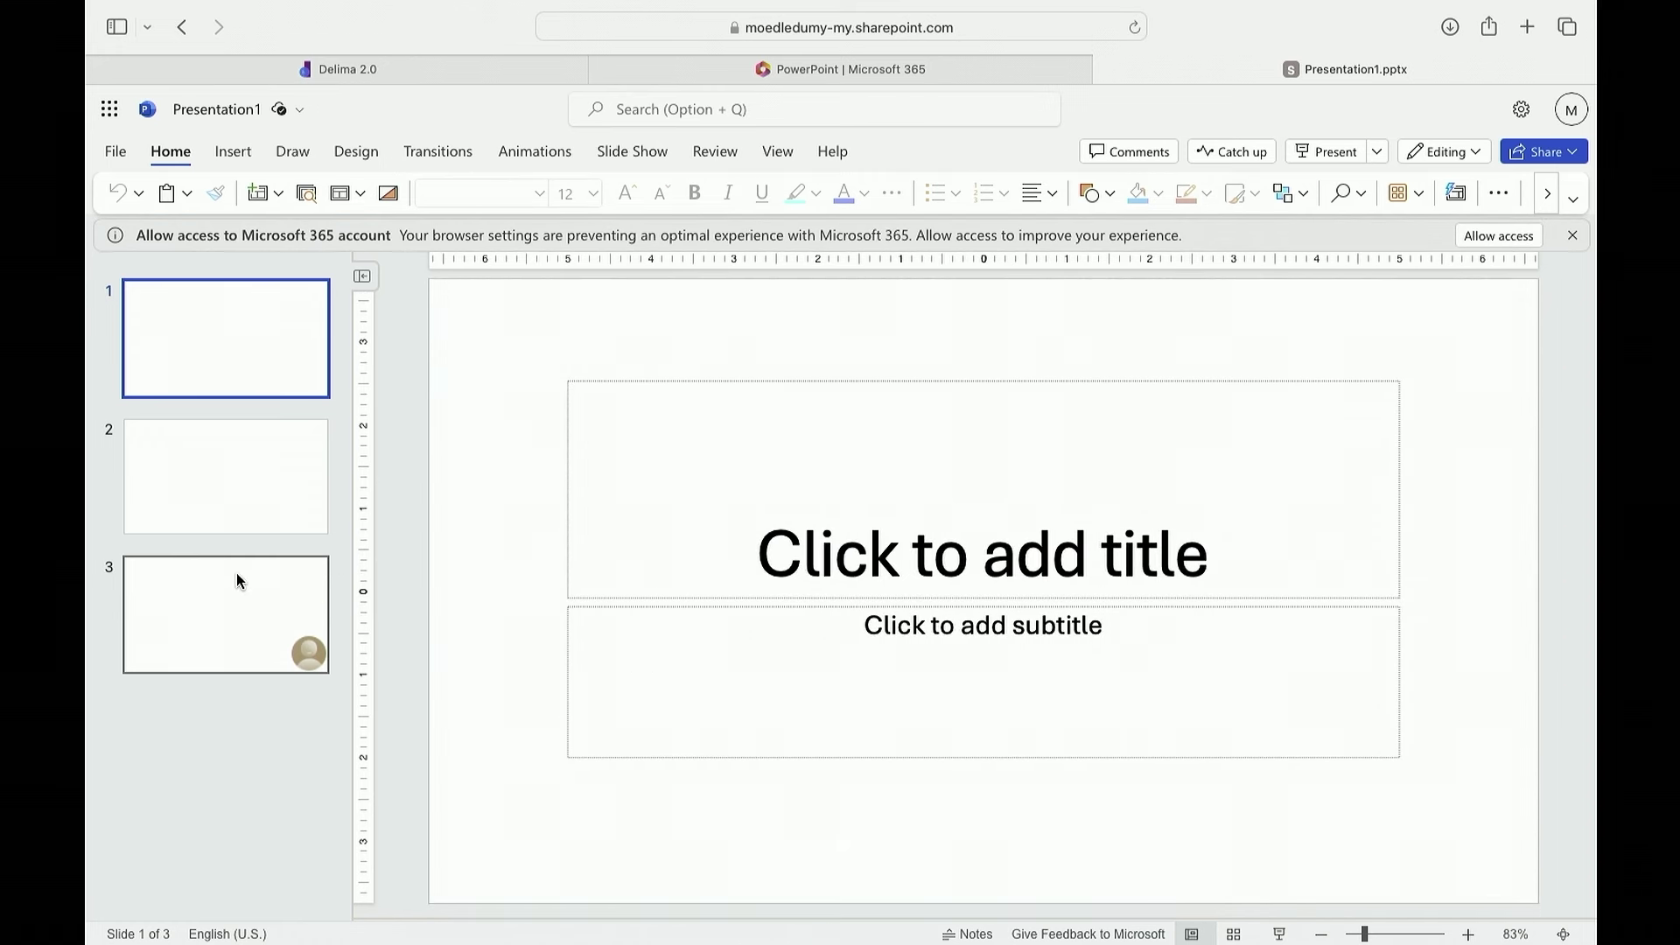
Step: Delete slides 3 and 2, leaving only the title slide
left_click(237, 577)
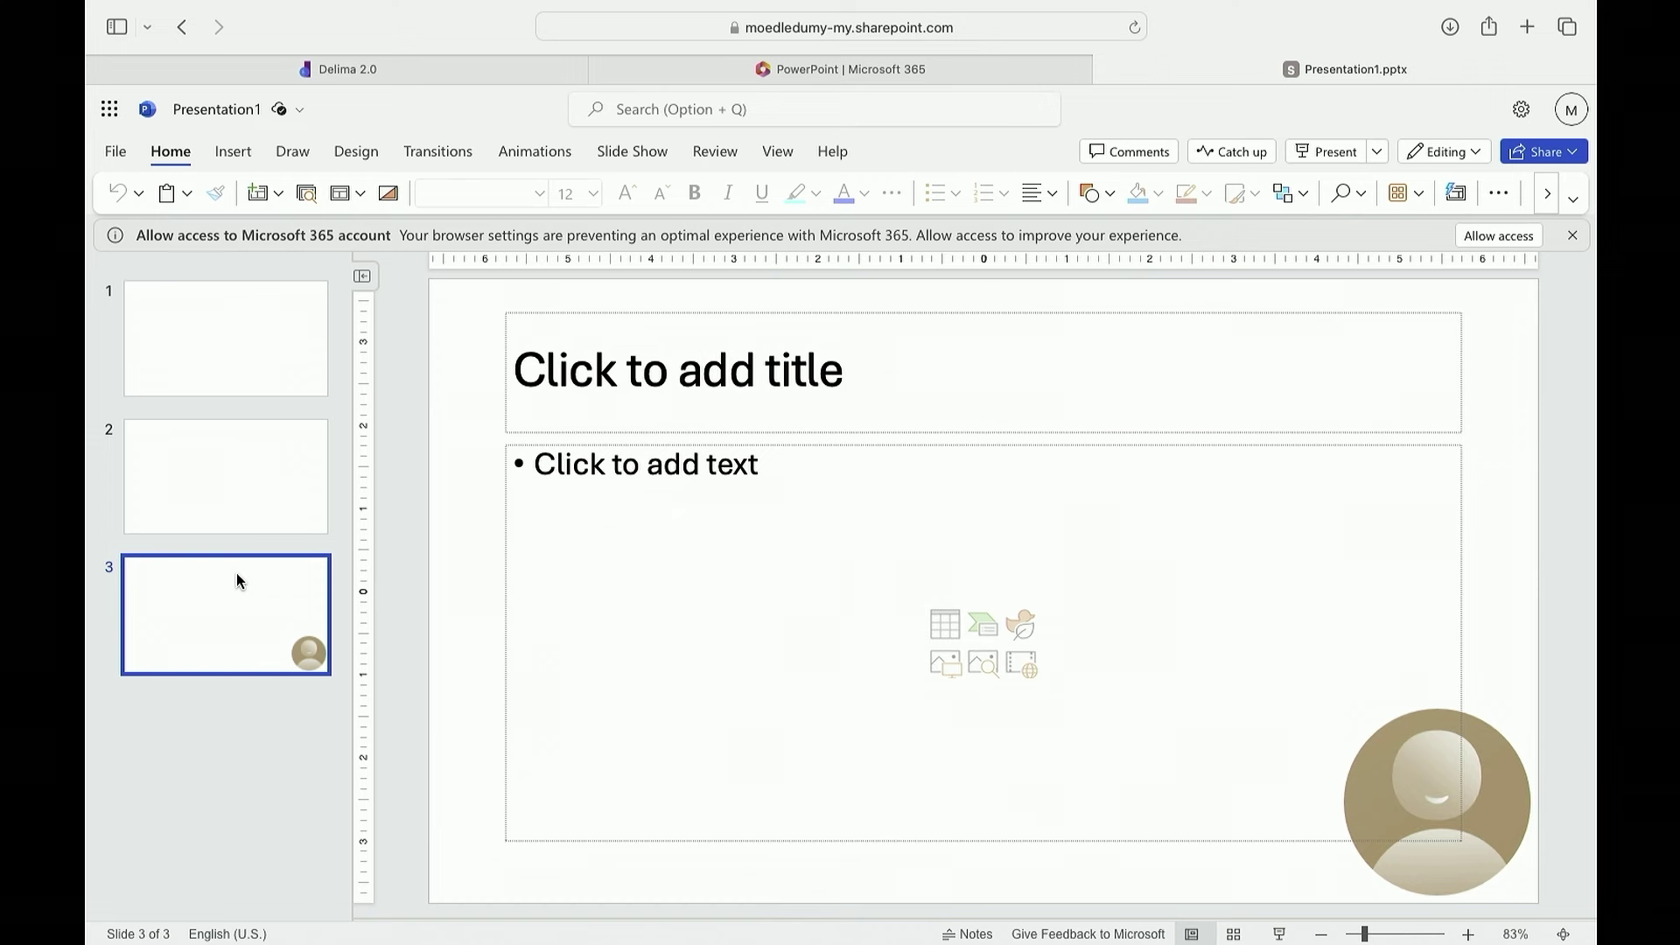
key("Delete")
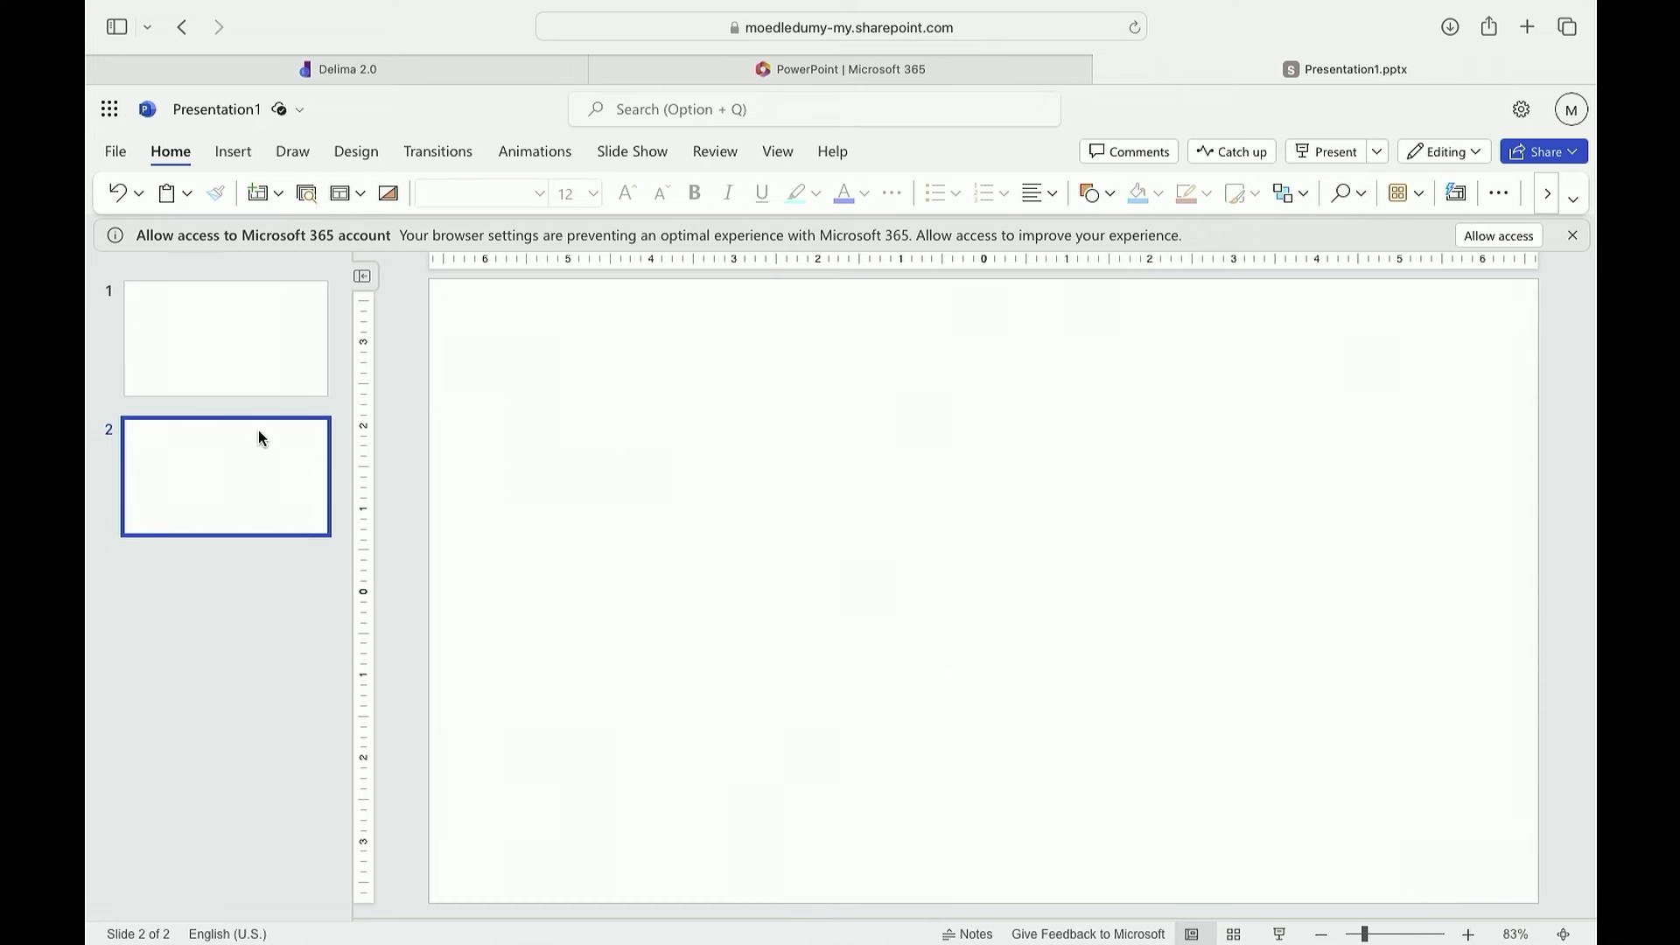
key("Delete")
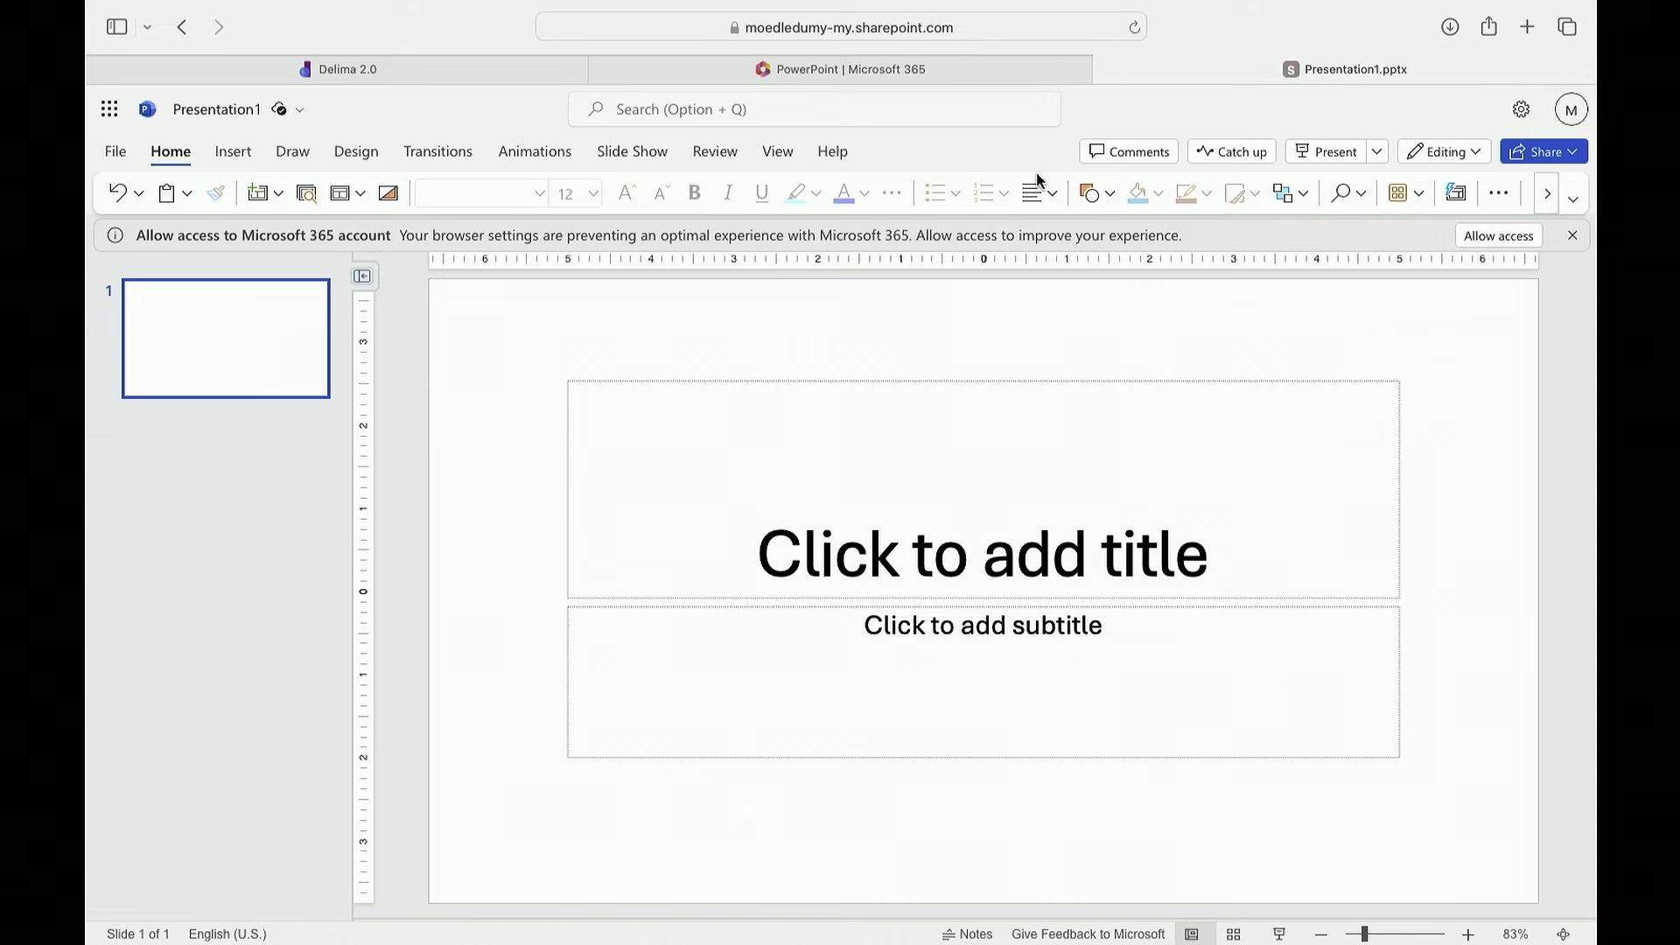
Step: Browse the Insert, Draw, Design and Home tabs, ending back on Insert
left_click(234, 150)
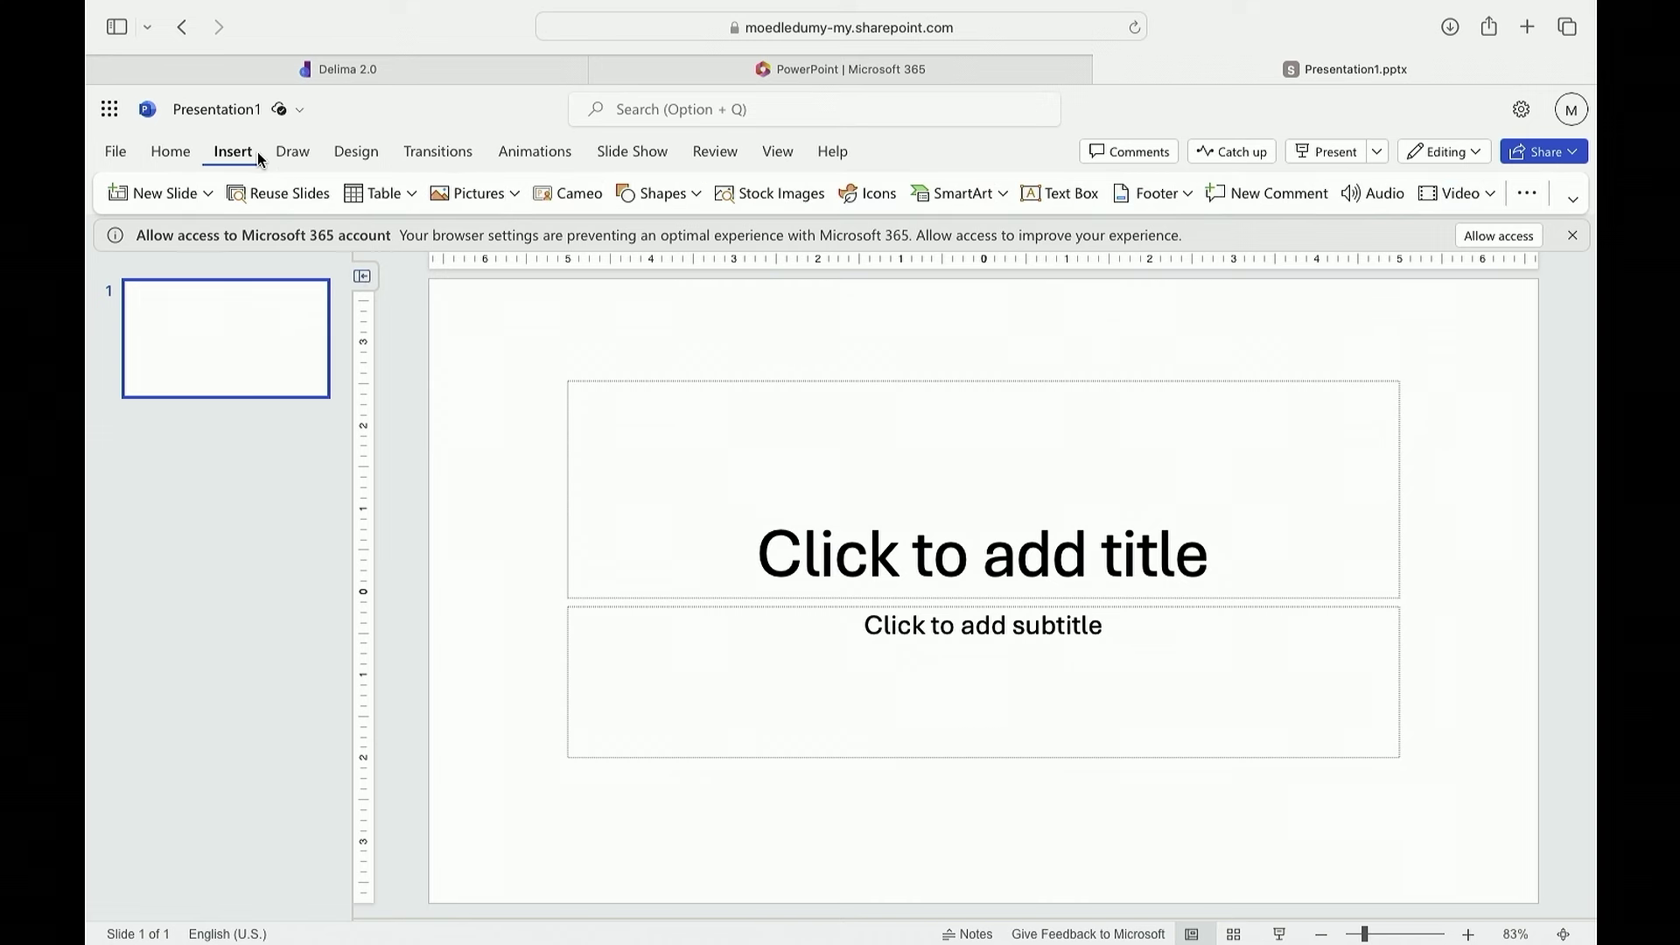
left_click(307, 154)
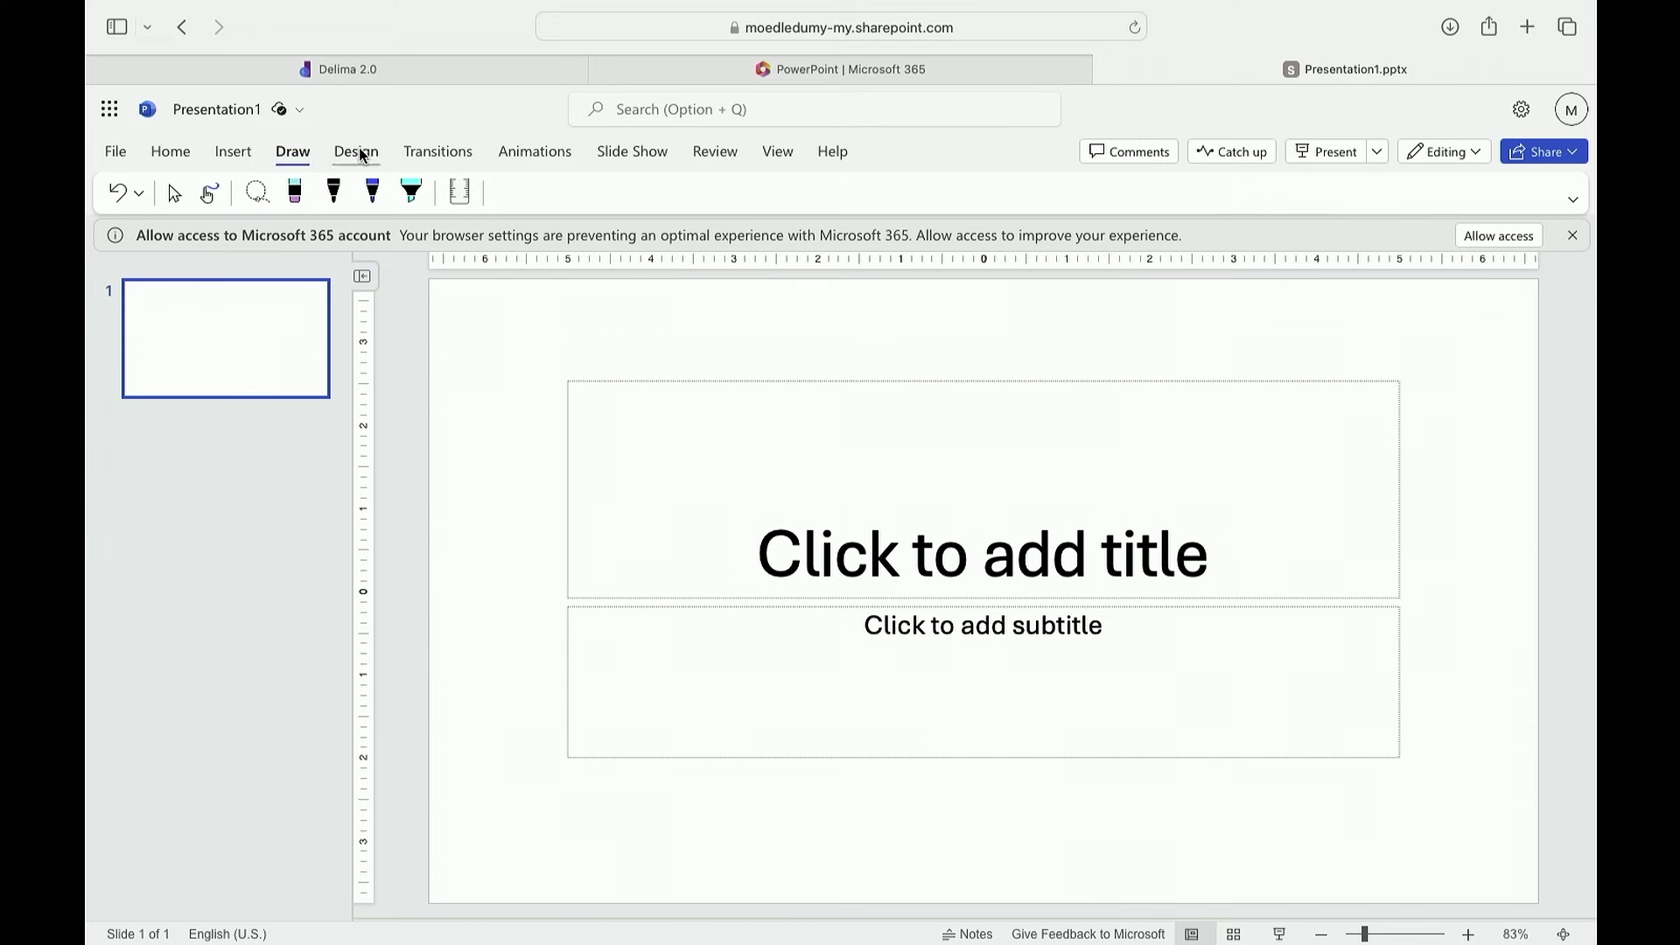
left_click(356, 152)
left_click(169, 152)
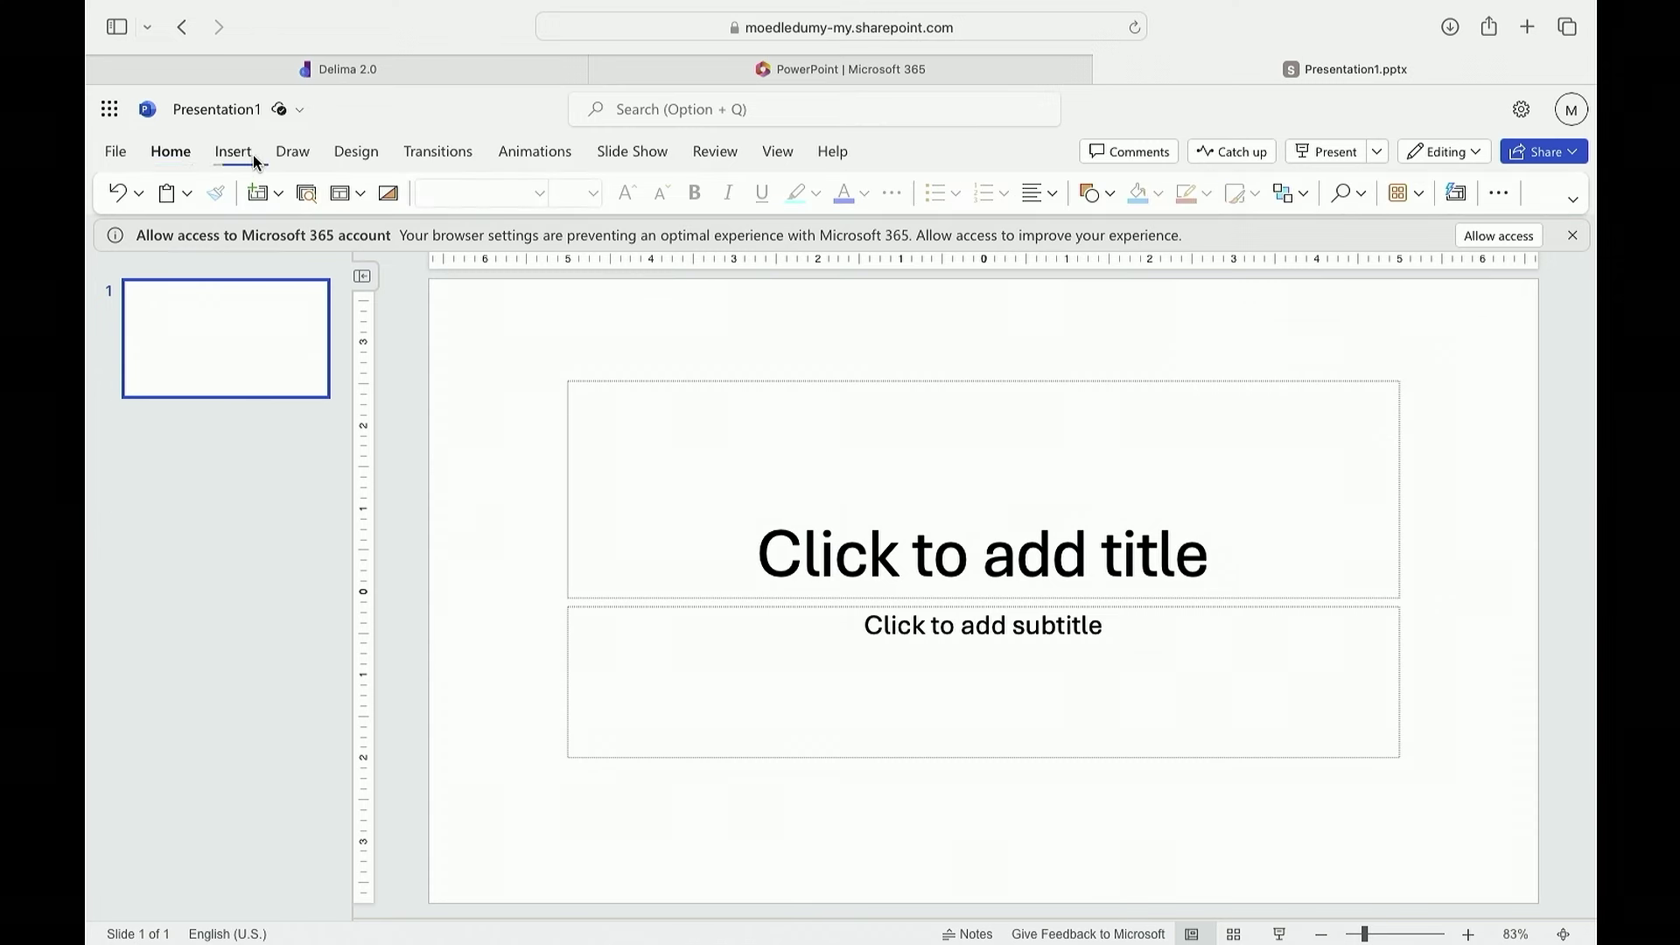
left_click(245, 153)
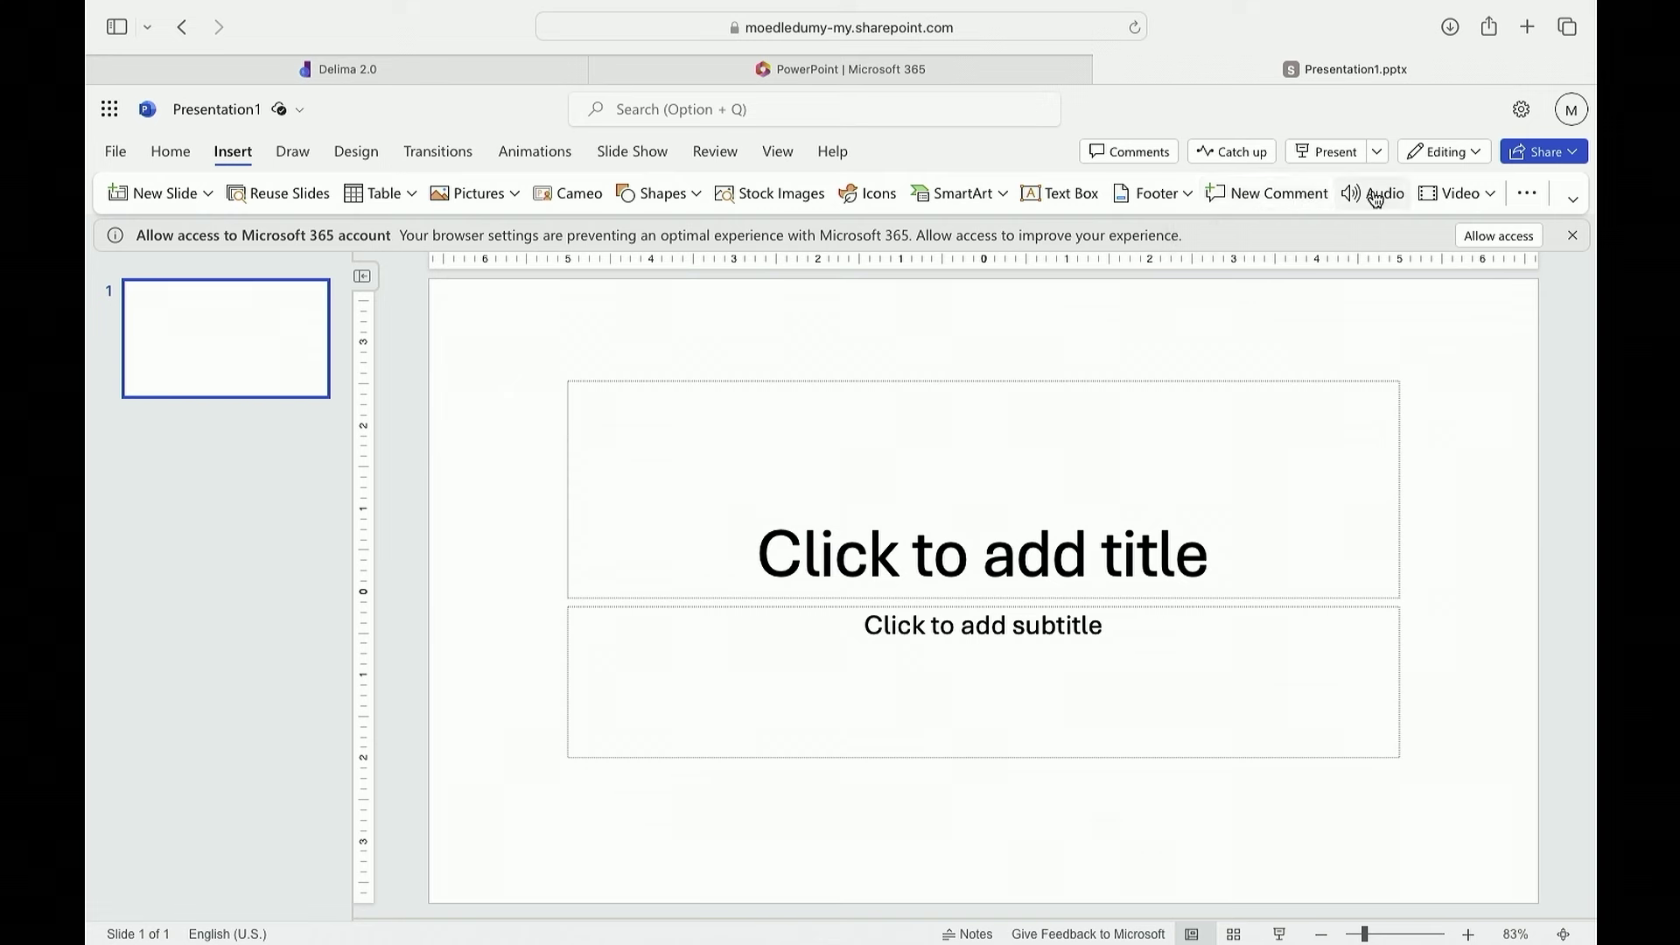
Step: Look through the media upload, Video and More insert options without inserting anything
left_click(1437, 201)
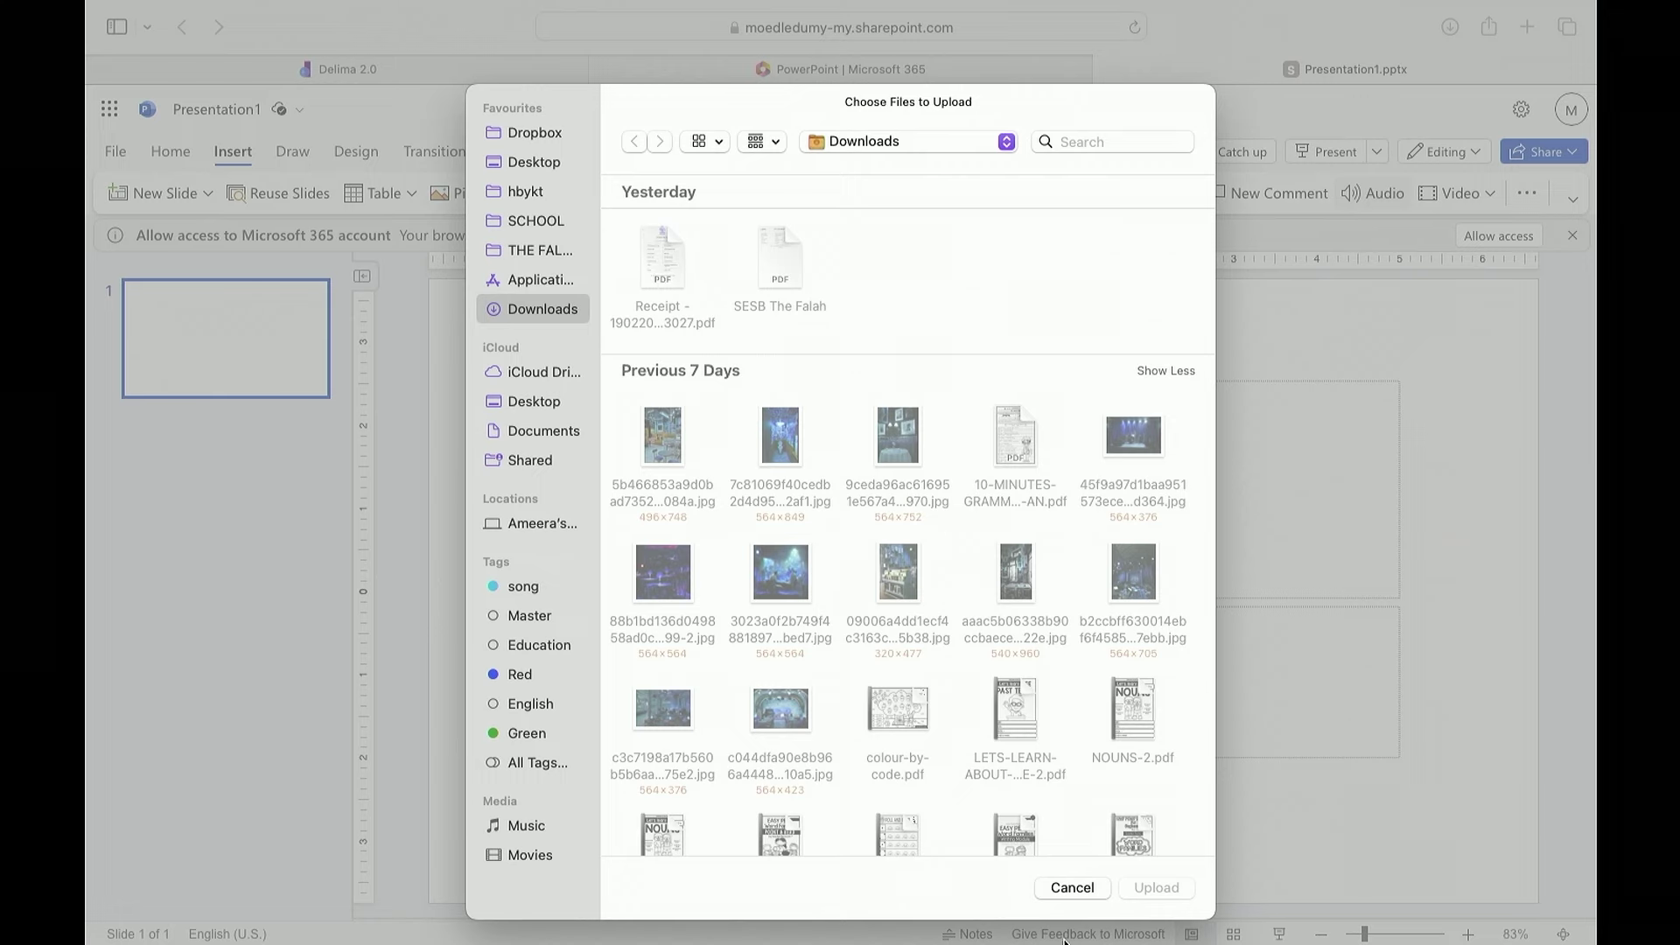
left_click(1072, 887)
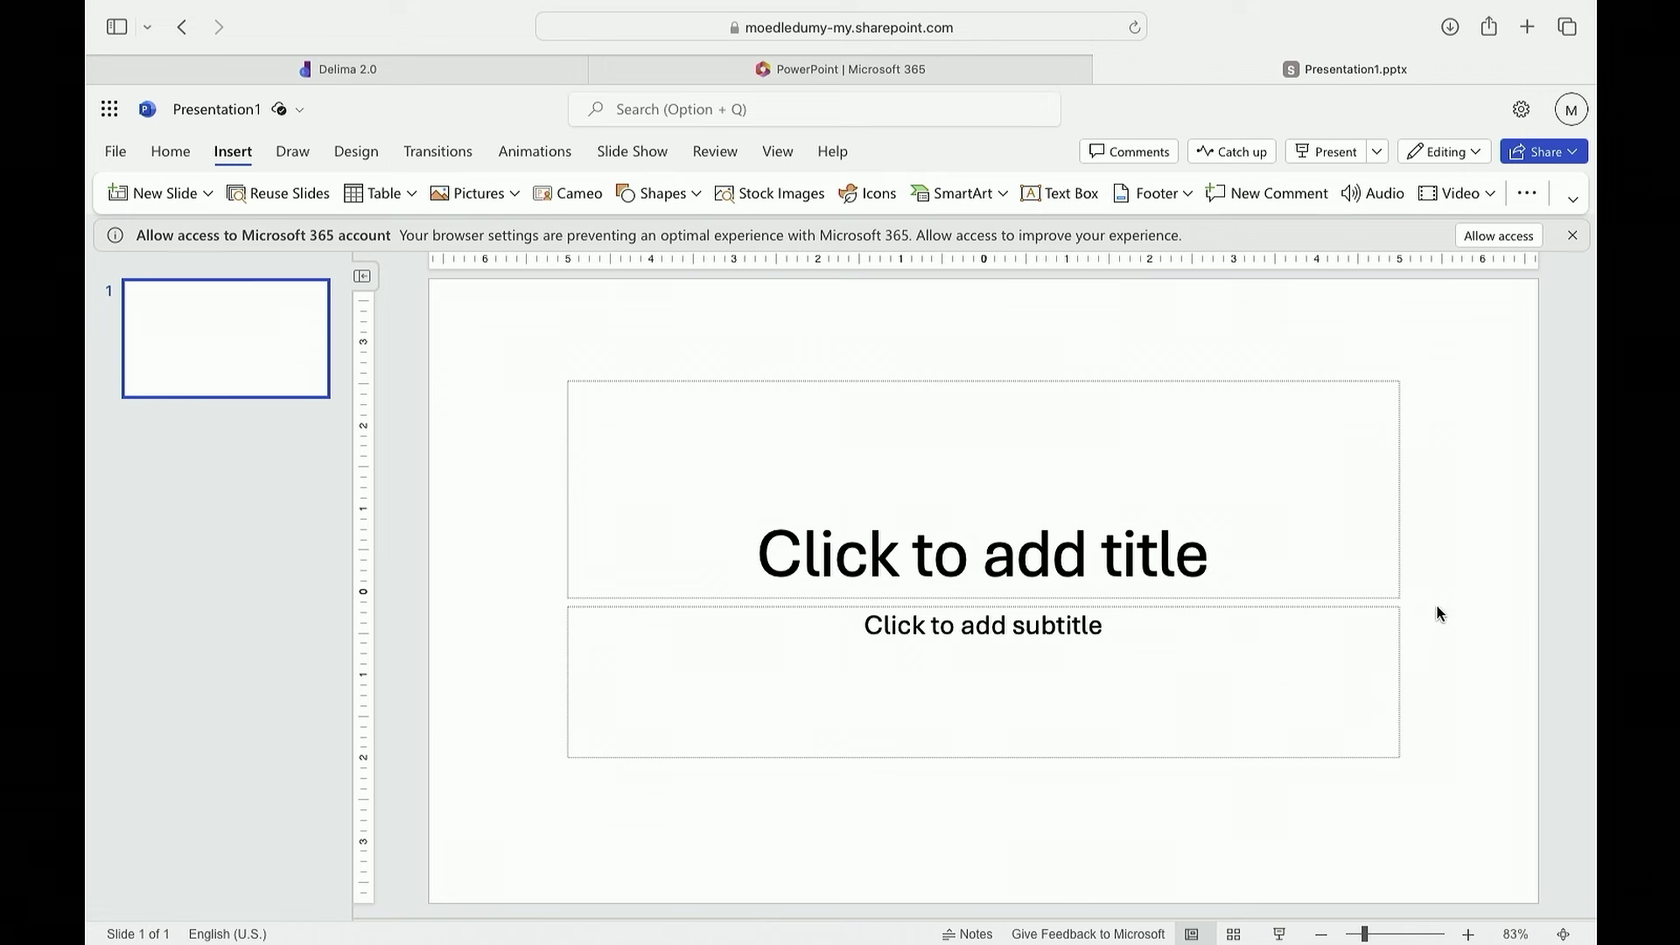
left_click(1481, 198)
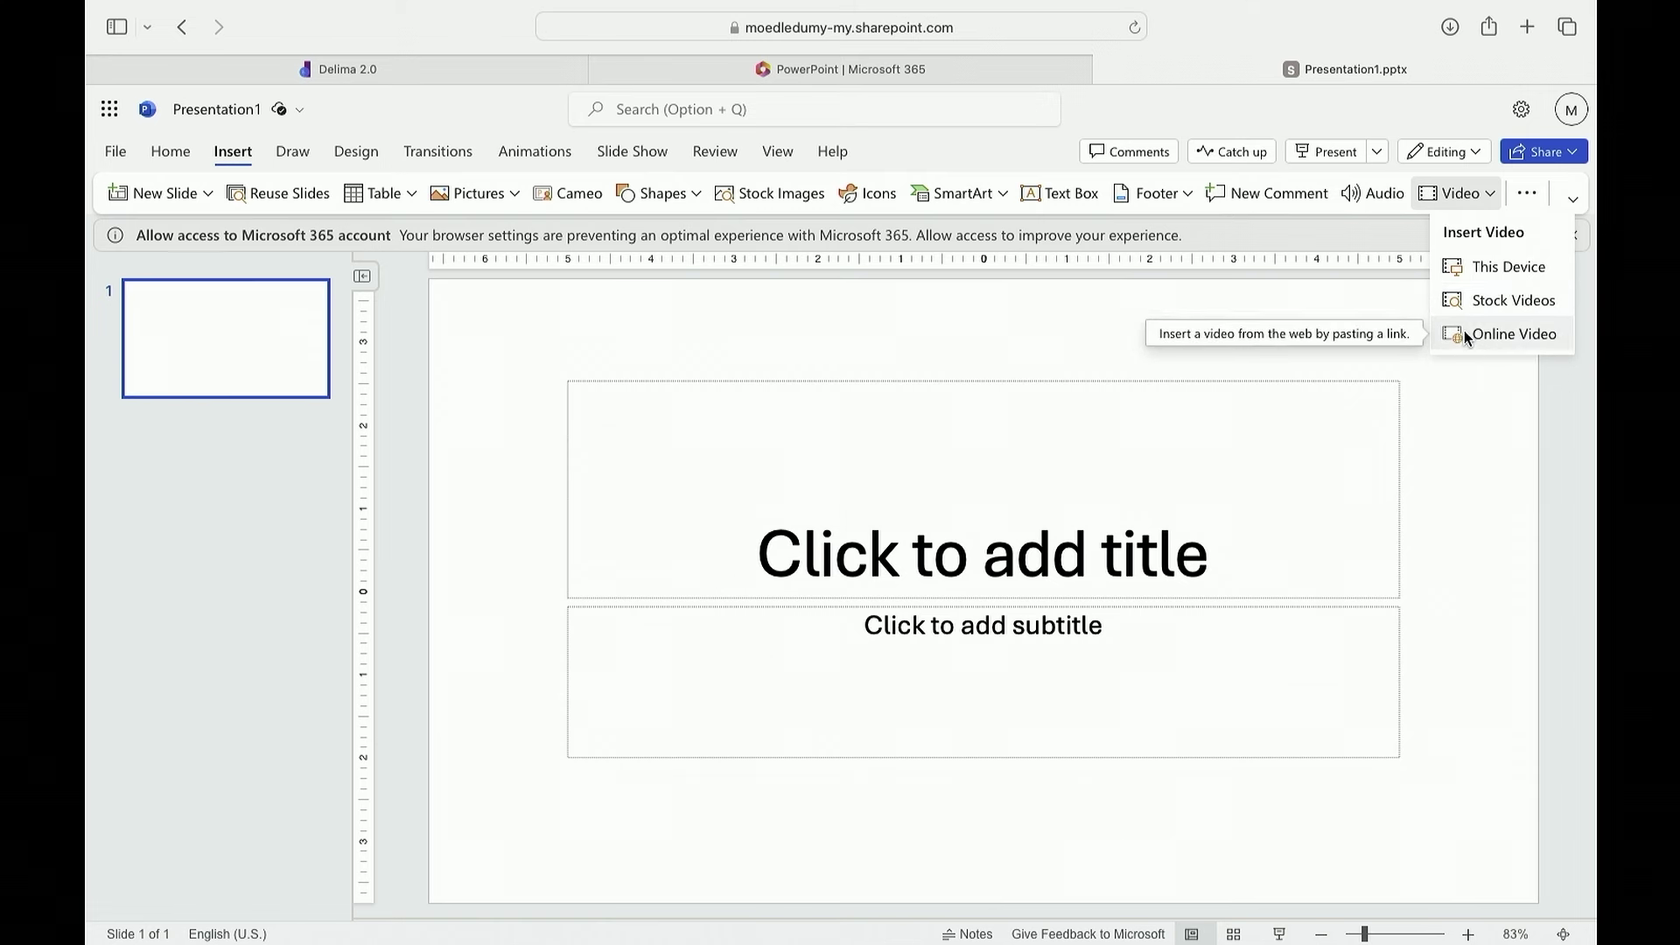
left_click(1524, 200)
left_click(1523, 203)
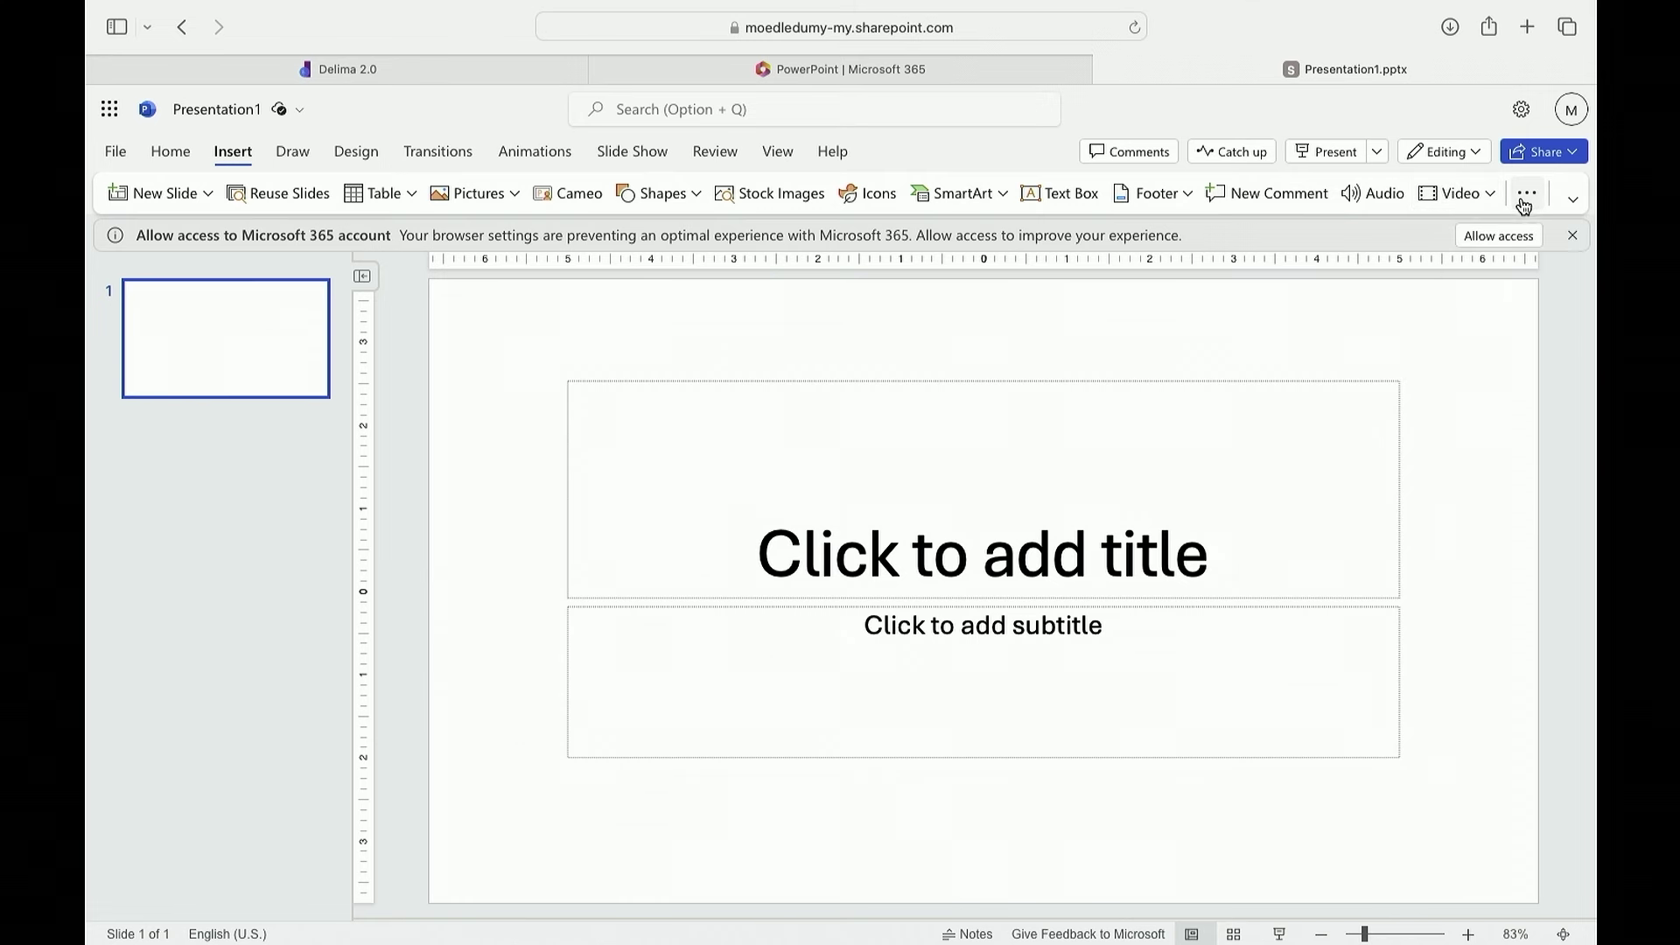
Step: Add a title-and-content slide as slide 2 after the title slide
left_click(352, 155)
left_click(292, 151)
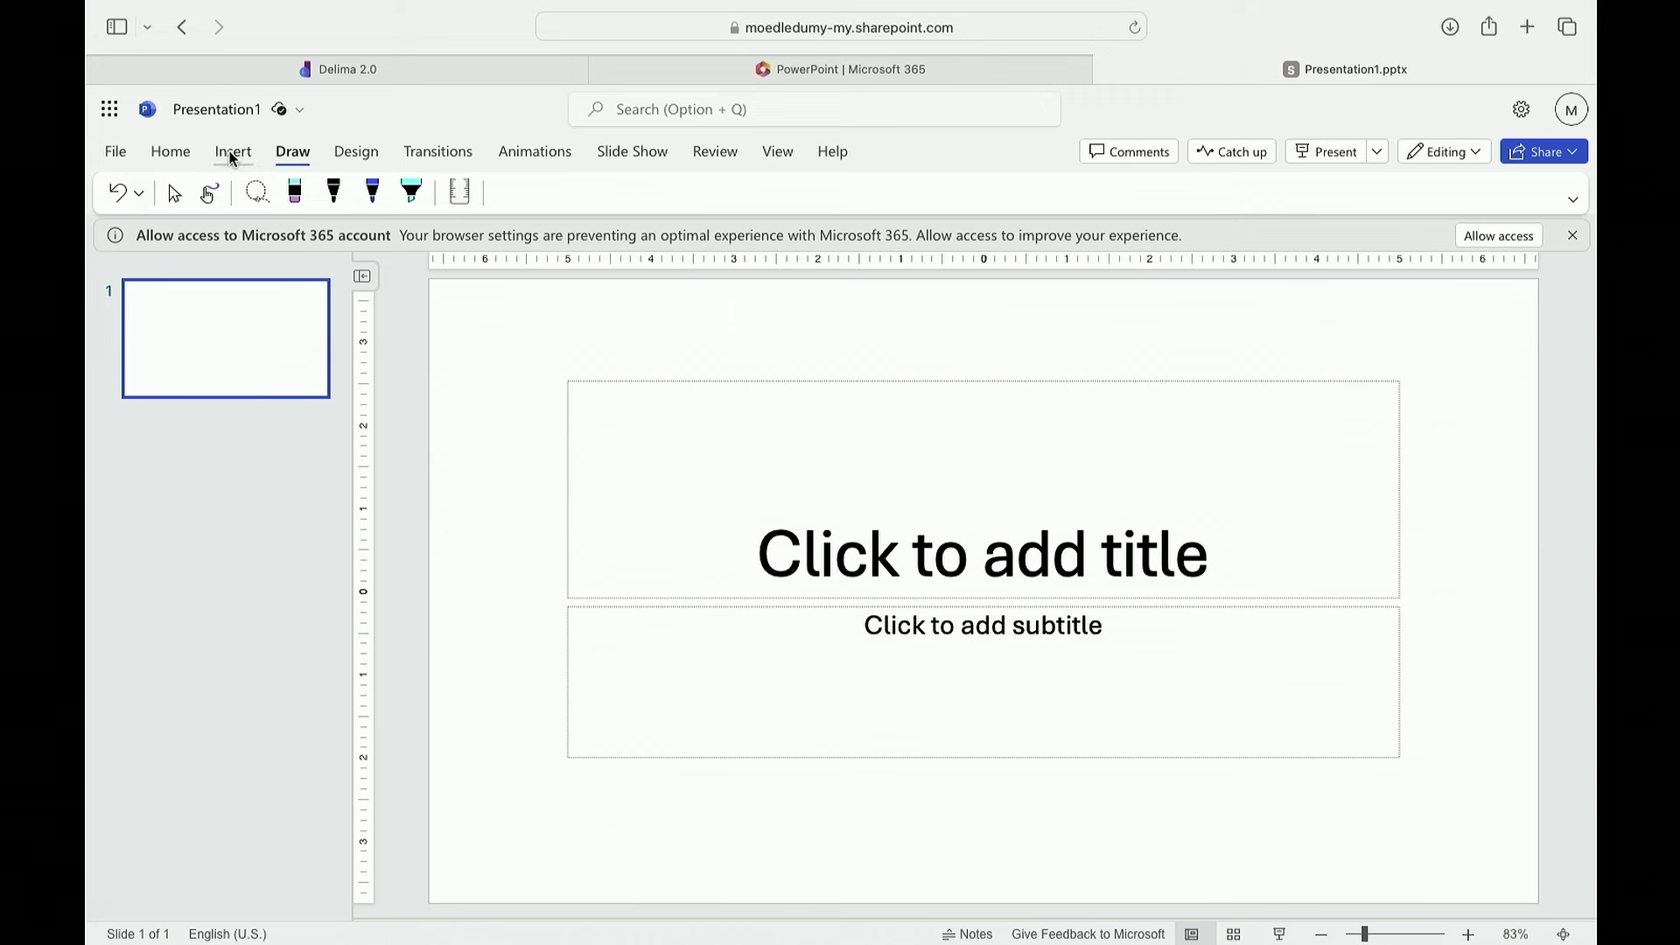
left_click(232, 153)
left_click(175, 194)
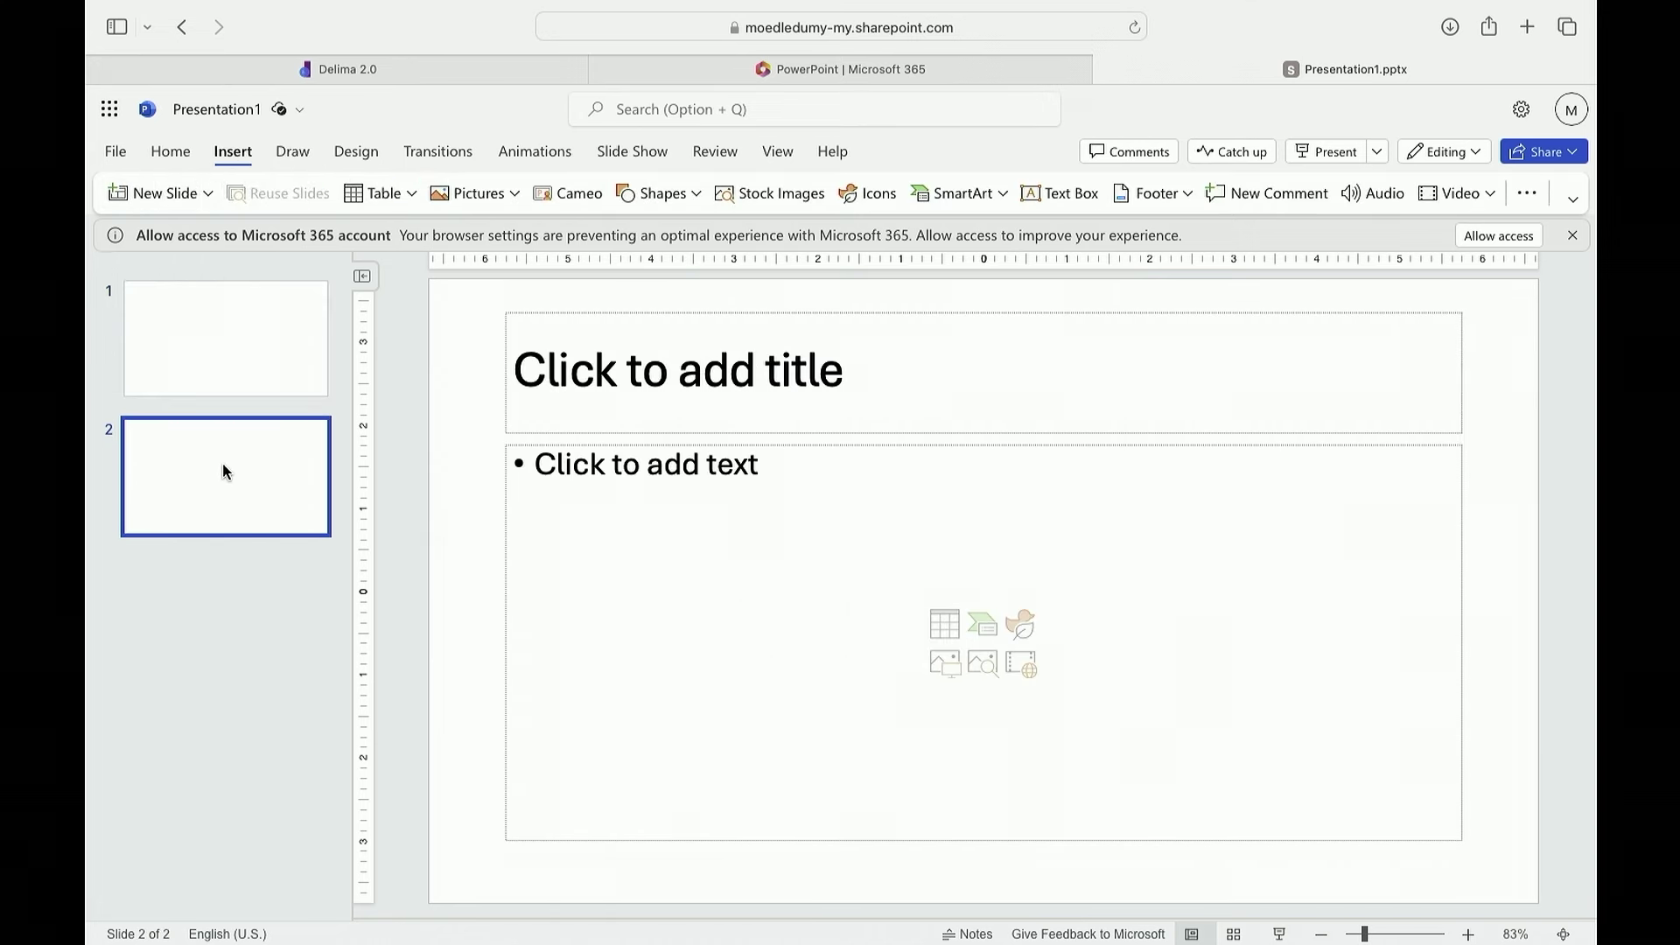
Step: Replace slide 2 with a Title Only slide and add a third slide
key("Delete")
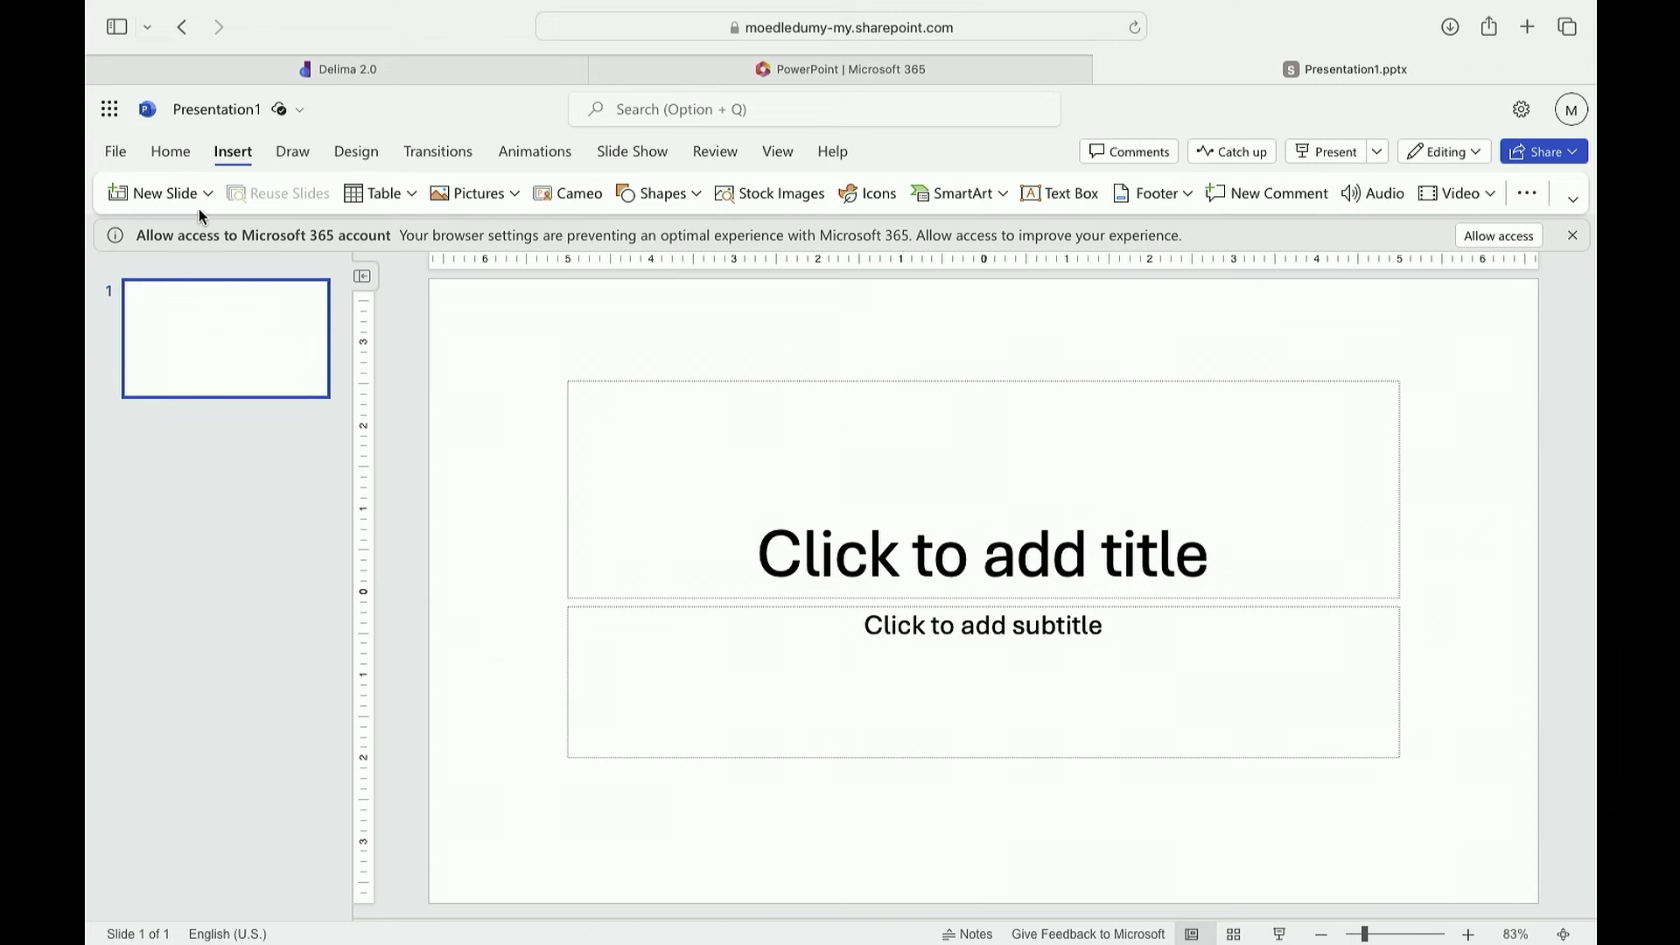
left_click(209, 194)
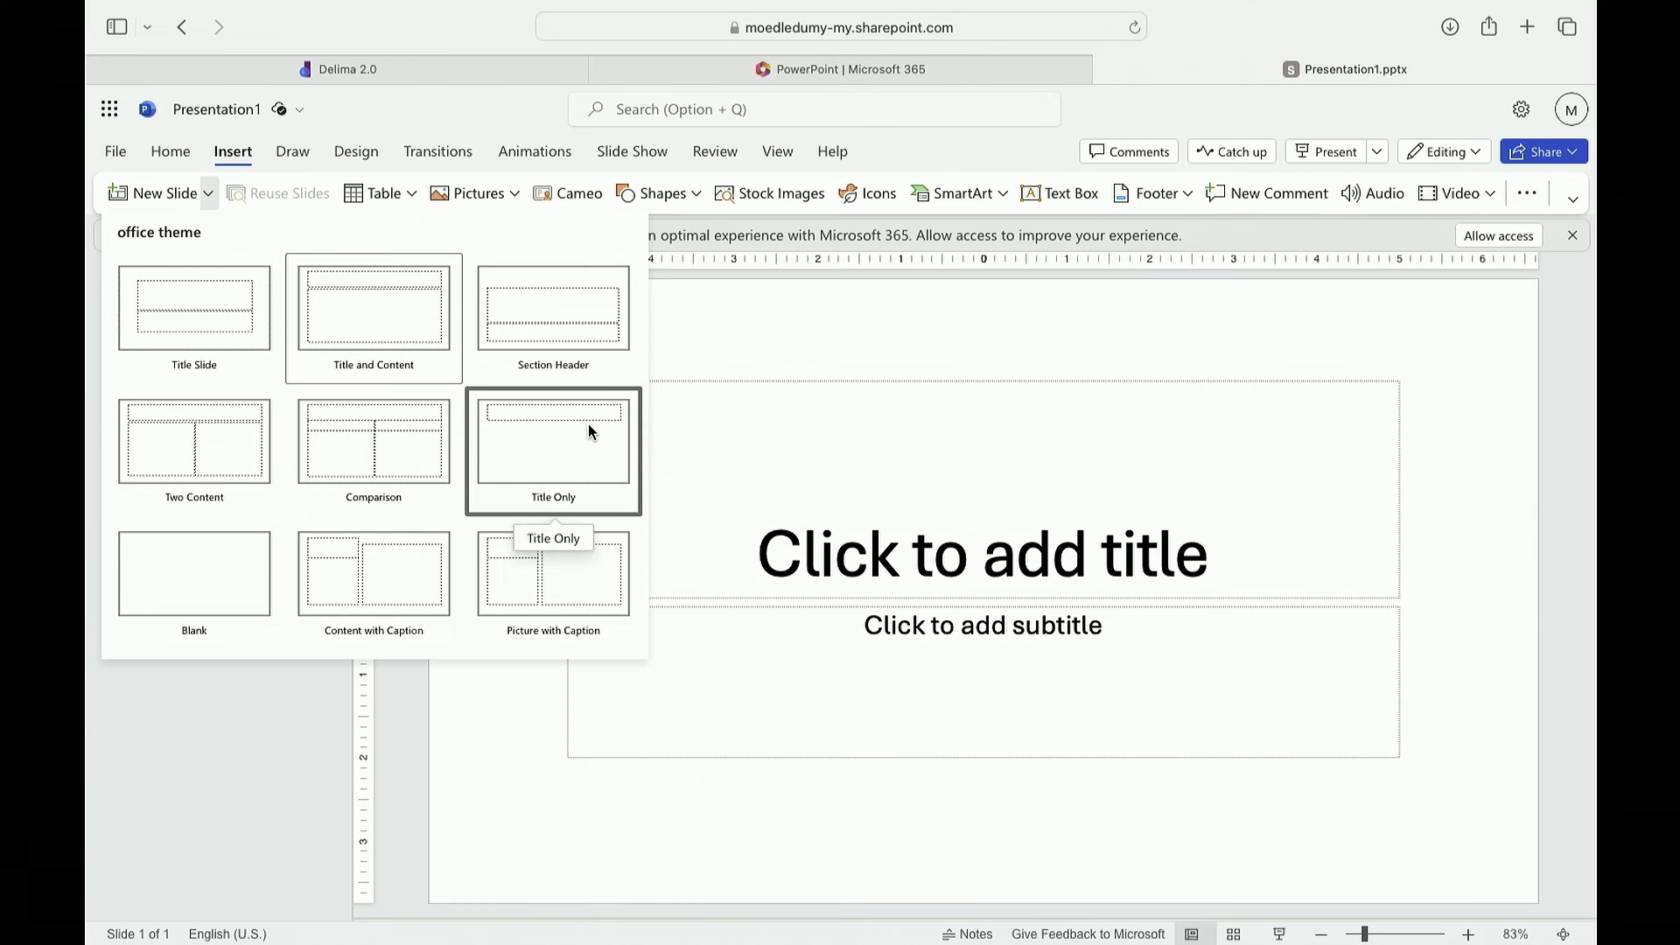
left_click(538, 455)
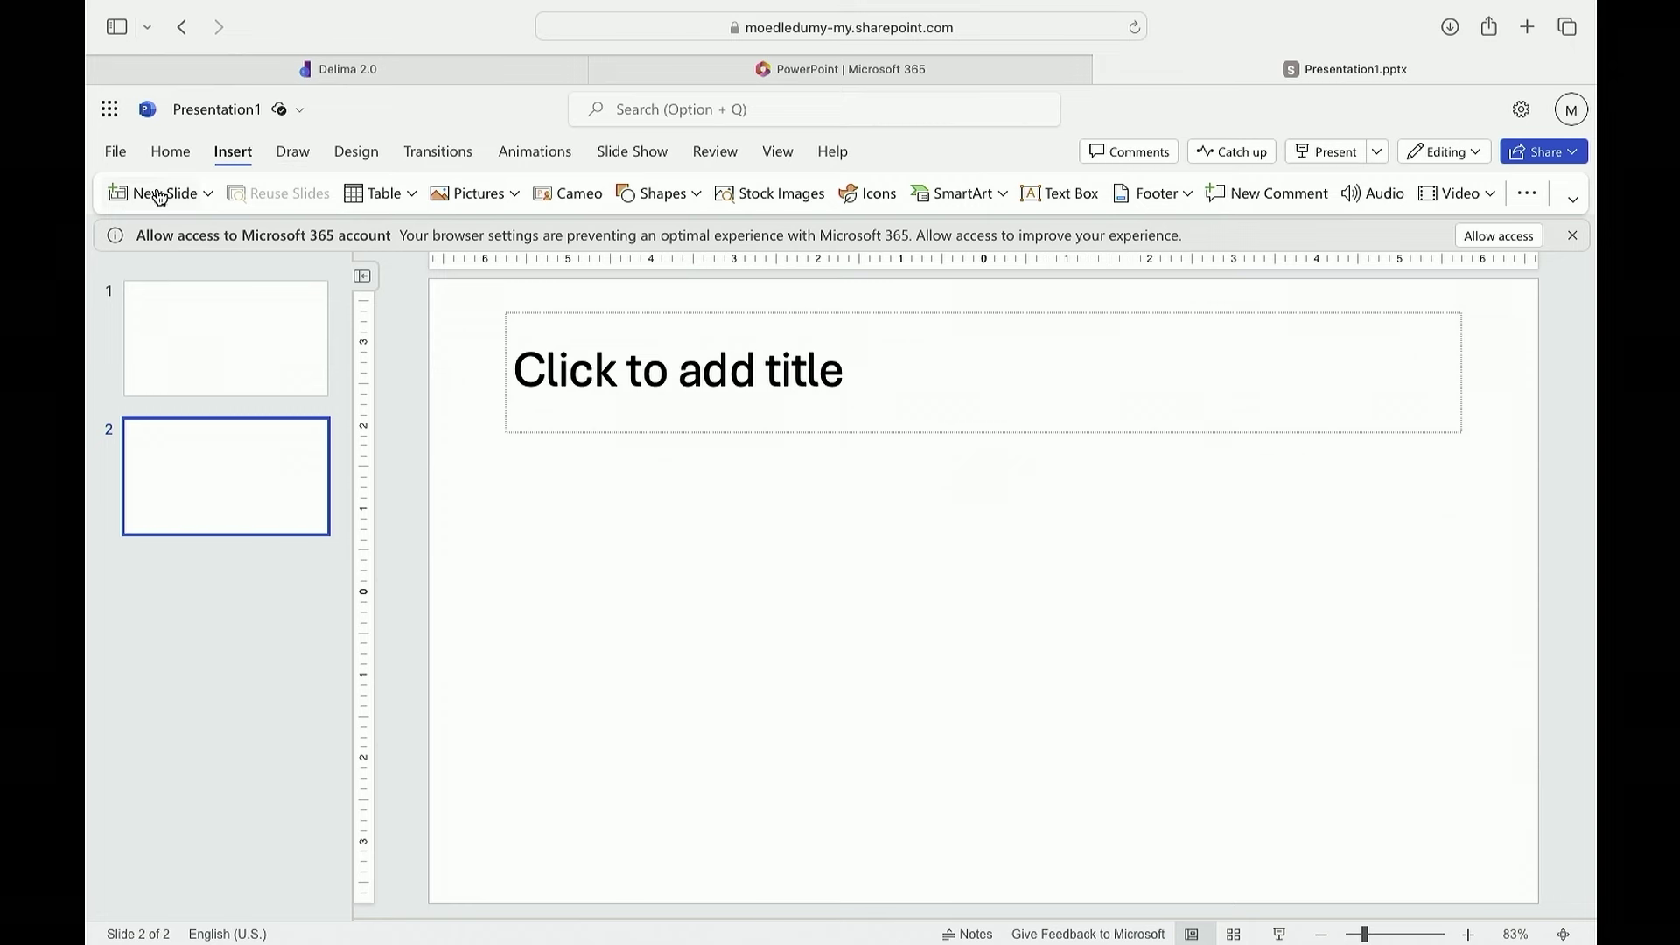
left_click(159, 196)
left_click(212, 194)
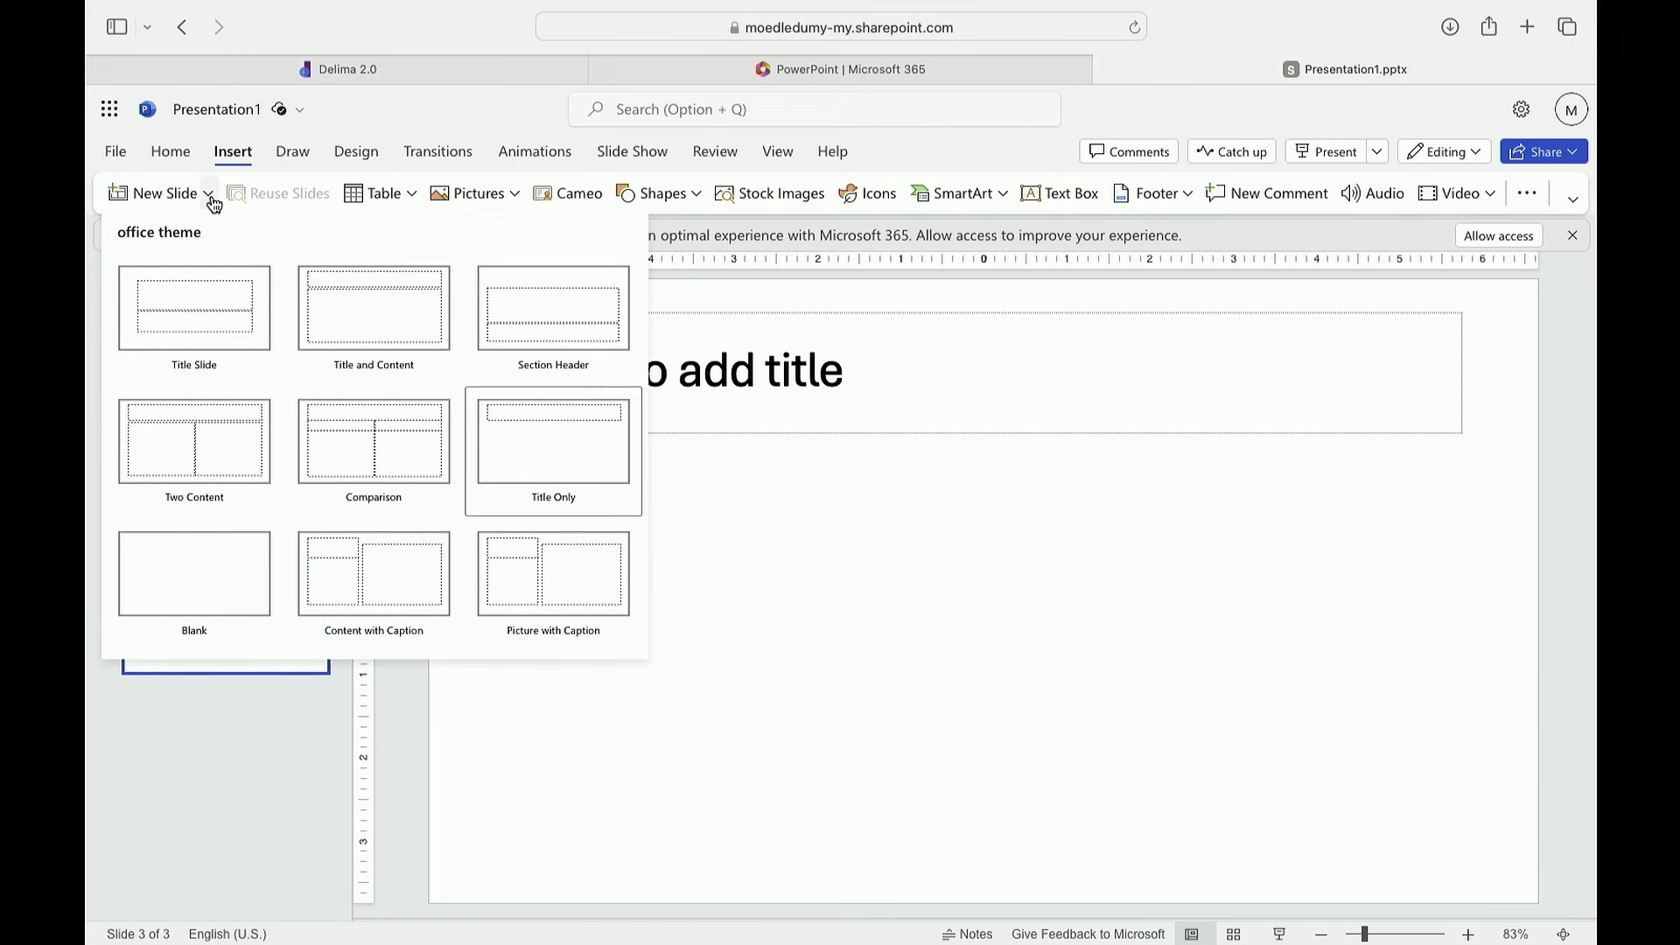
Step: Add two more slides, the last one with a title-and-content layout
left_click(352, 303)
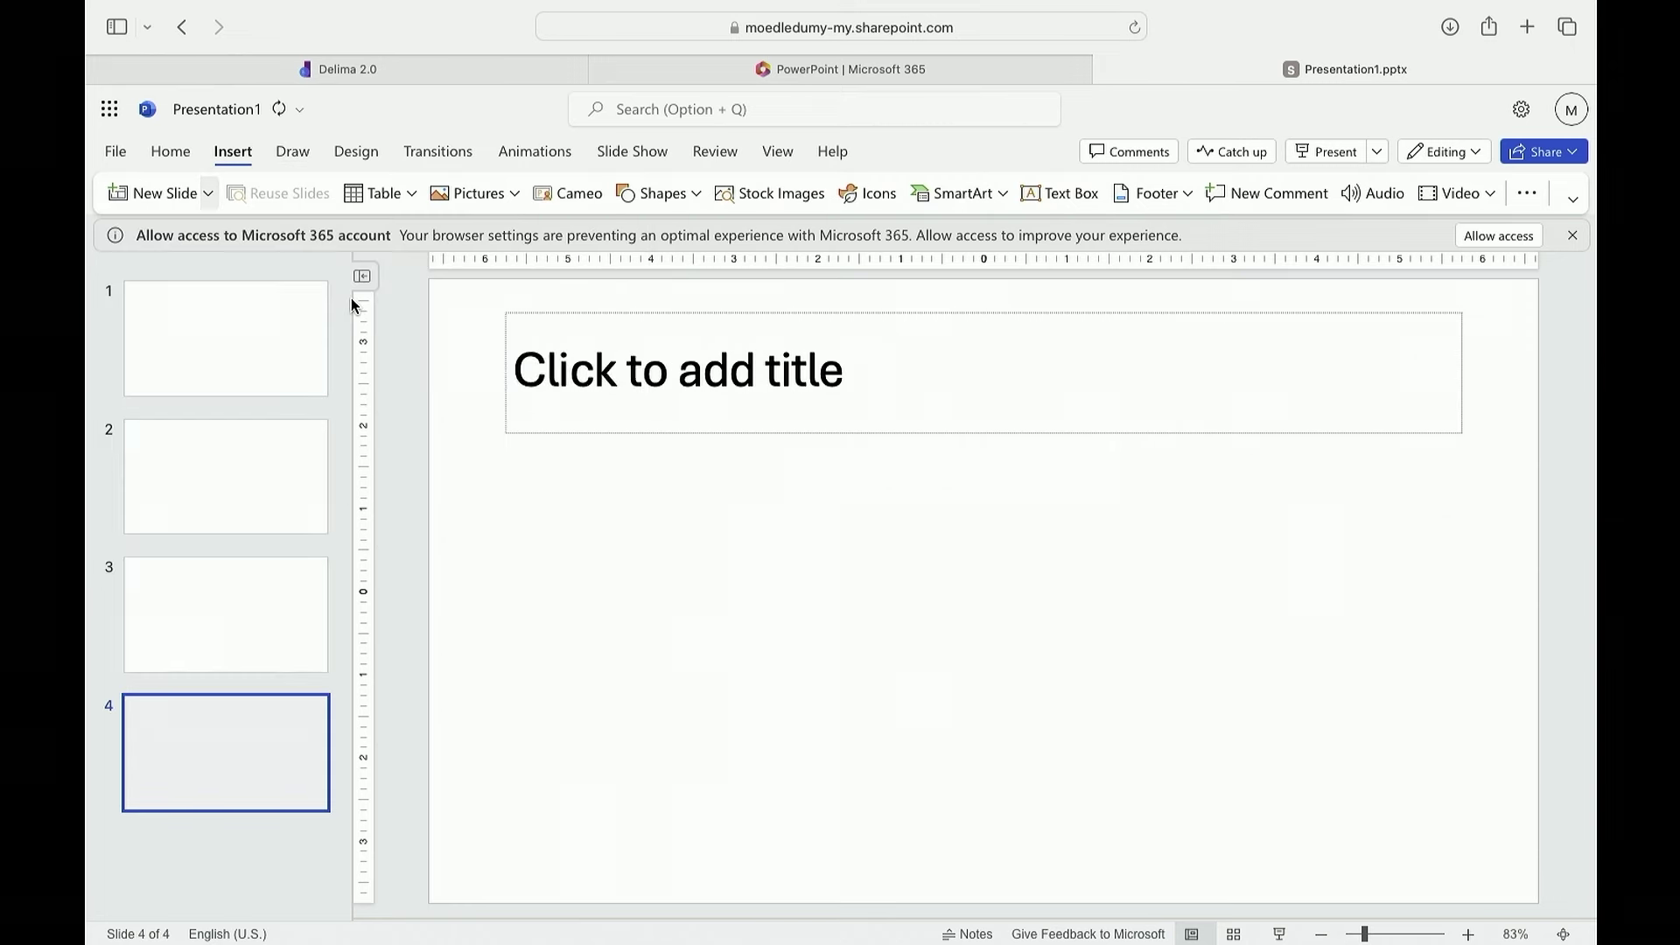
left_click(210, 196)
left_click(208, 286)
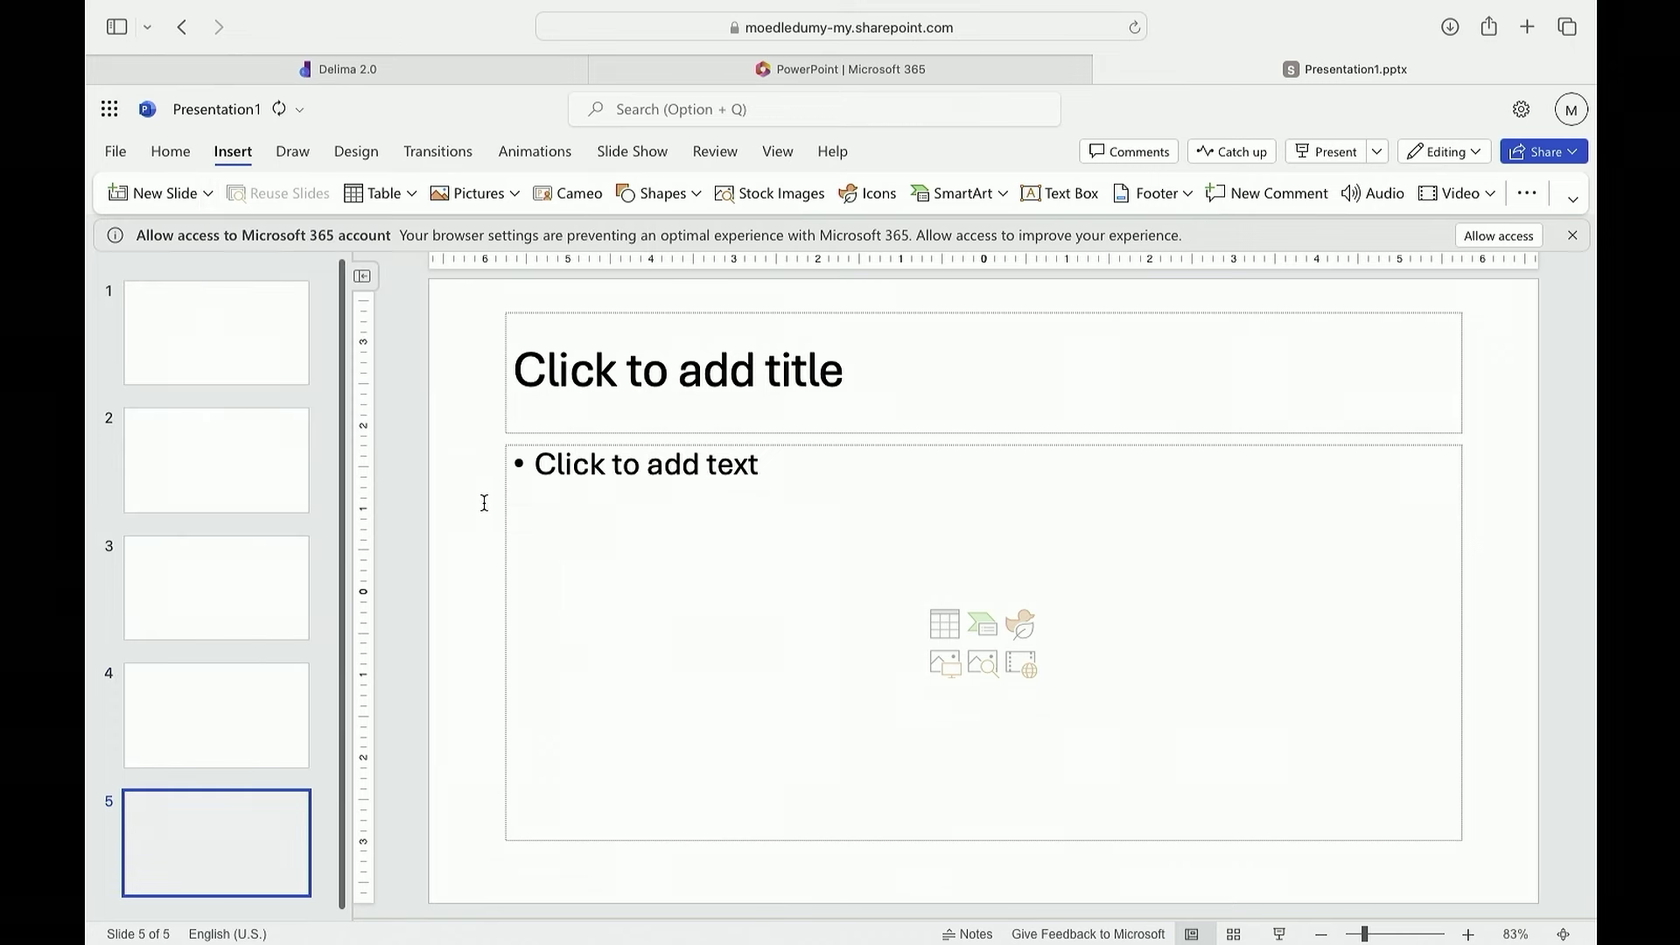
Step: Delete the extra slides so only two remain, with the title slide first
left_click(239, 341)
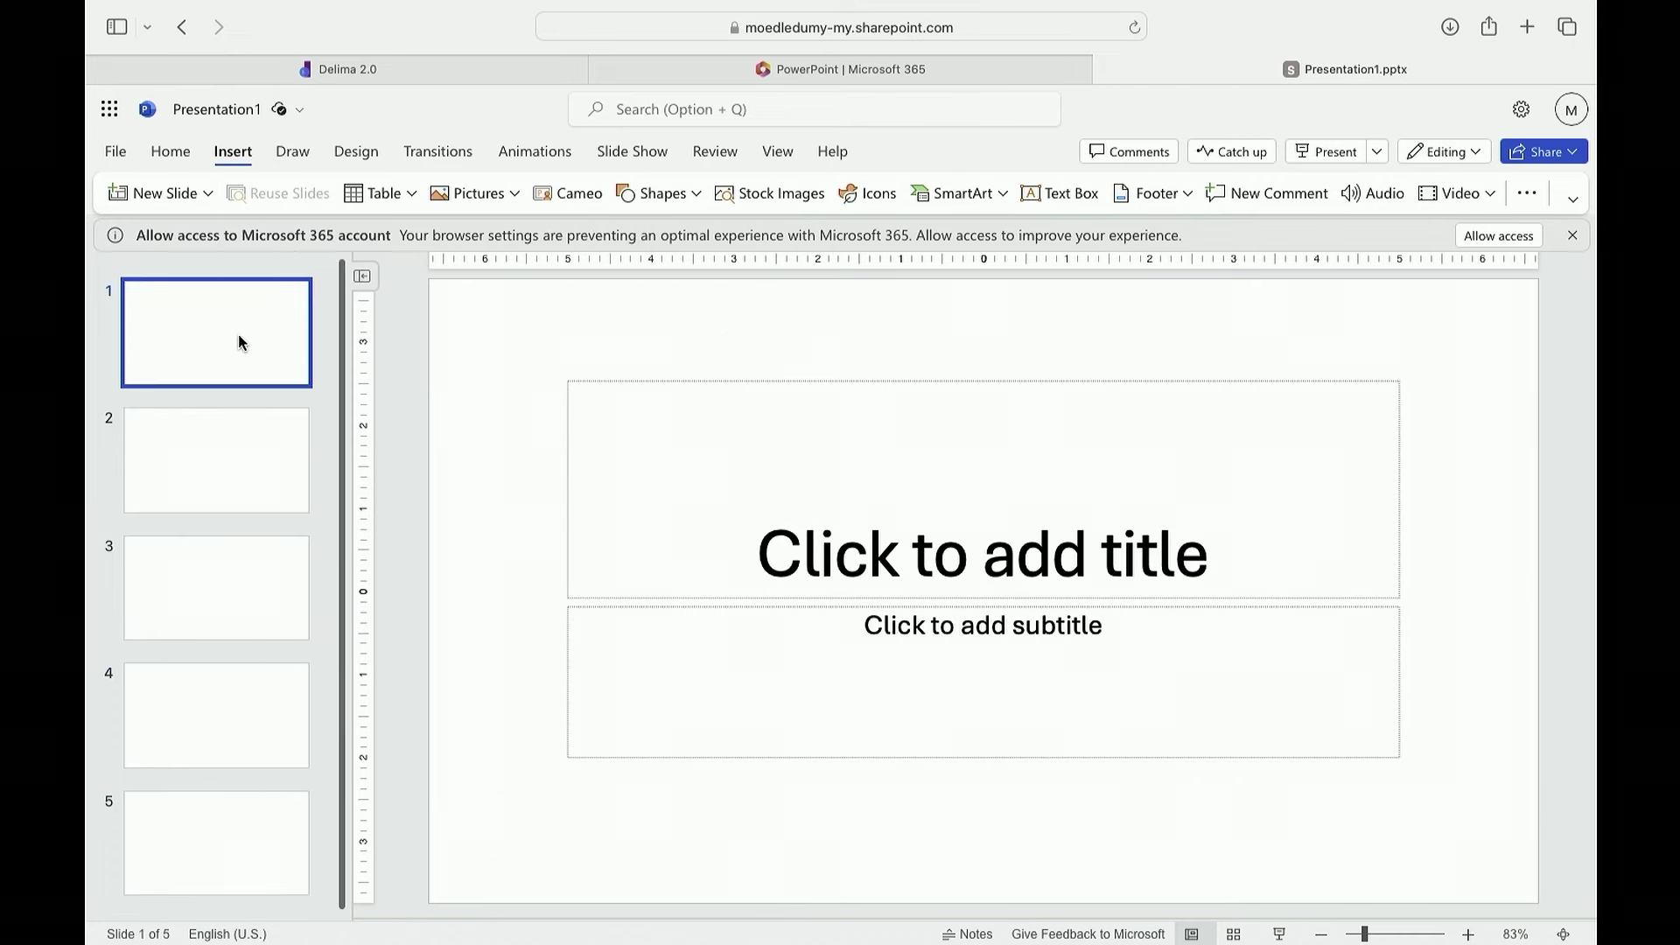
left_click(217, 453)
key("Delete")
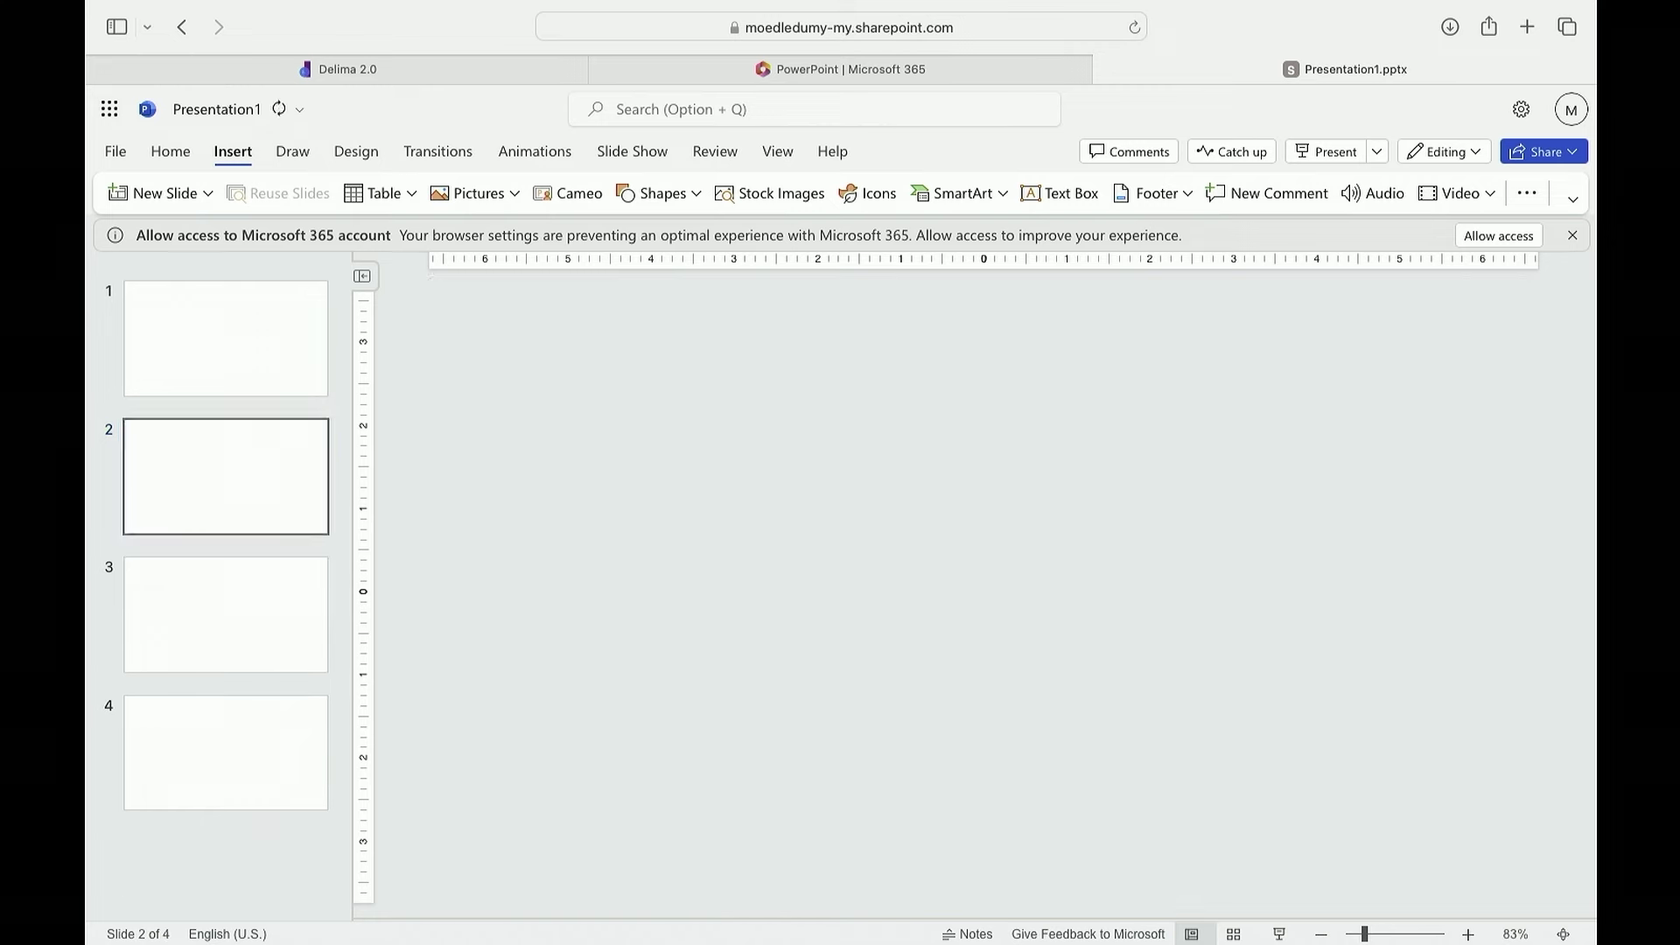
key("Delete")
left_click(217, 574)
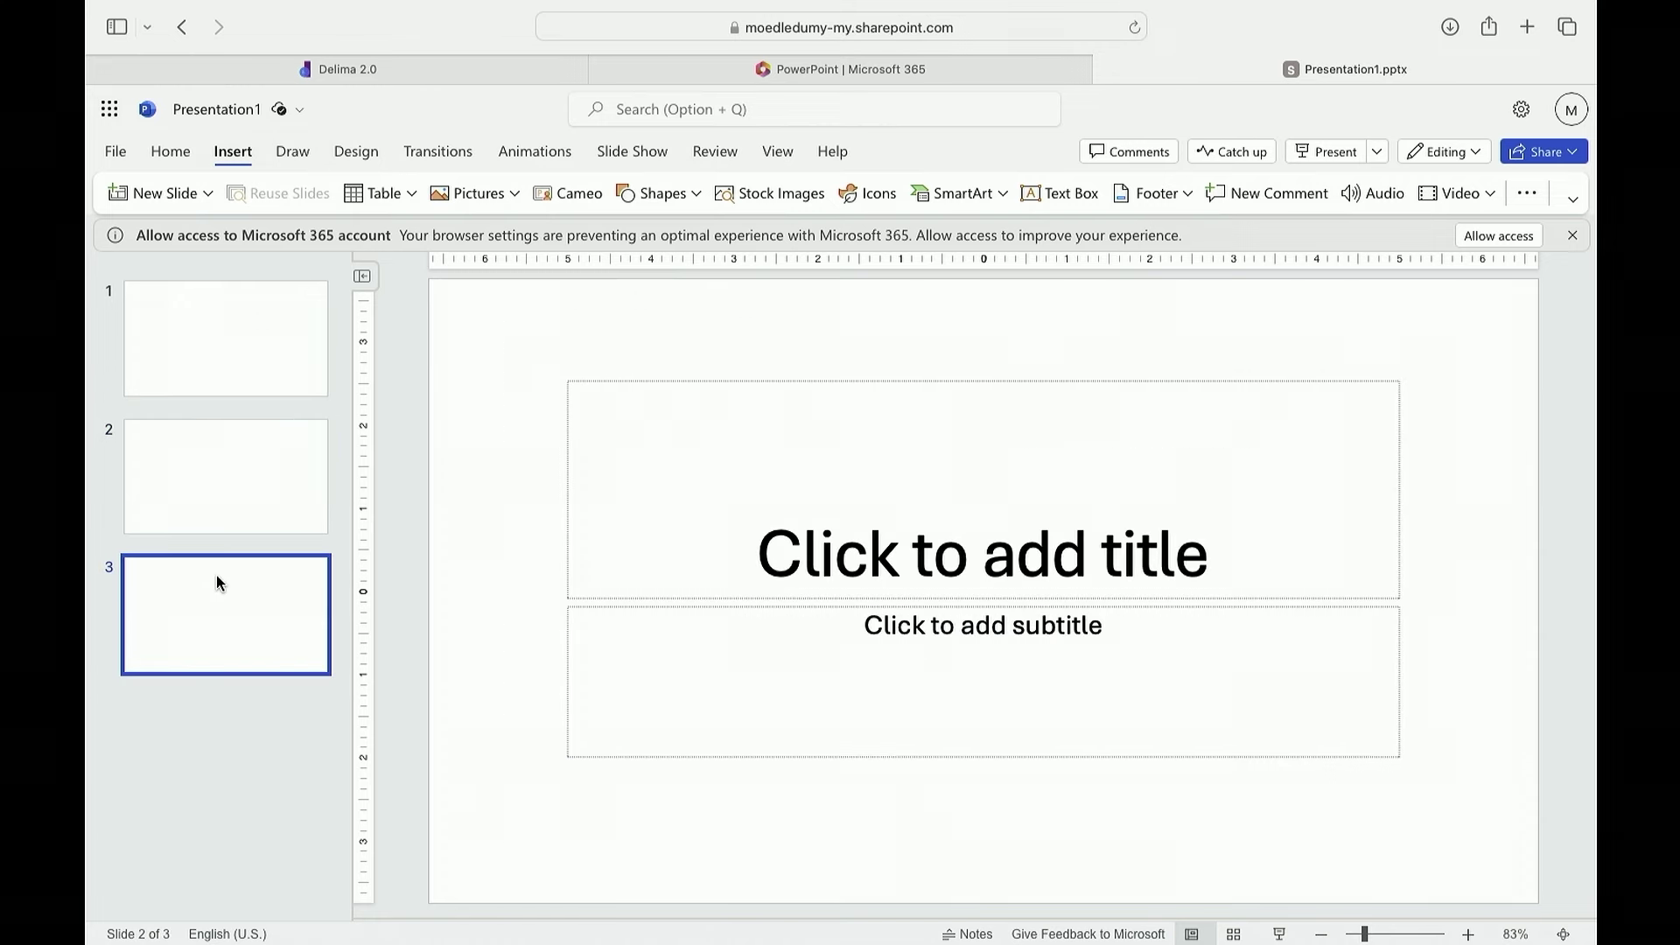
key("Delete")
left_click(245, 346)
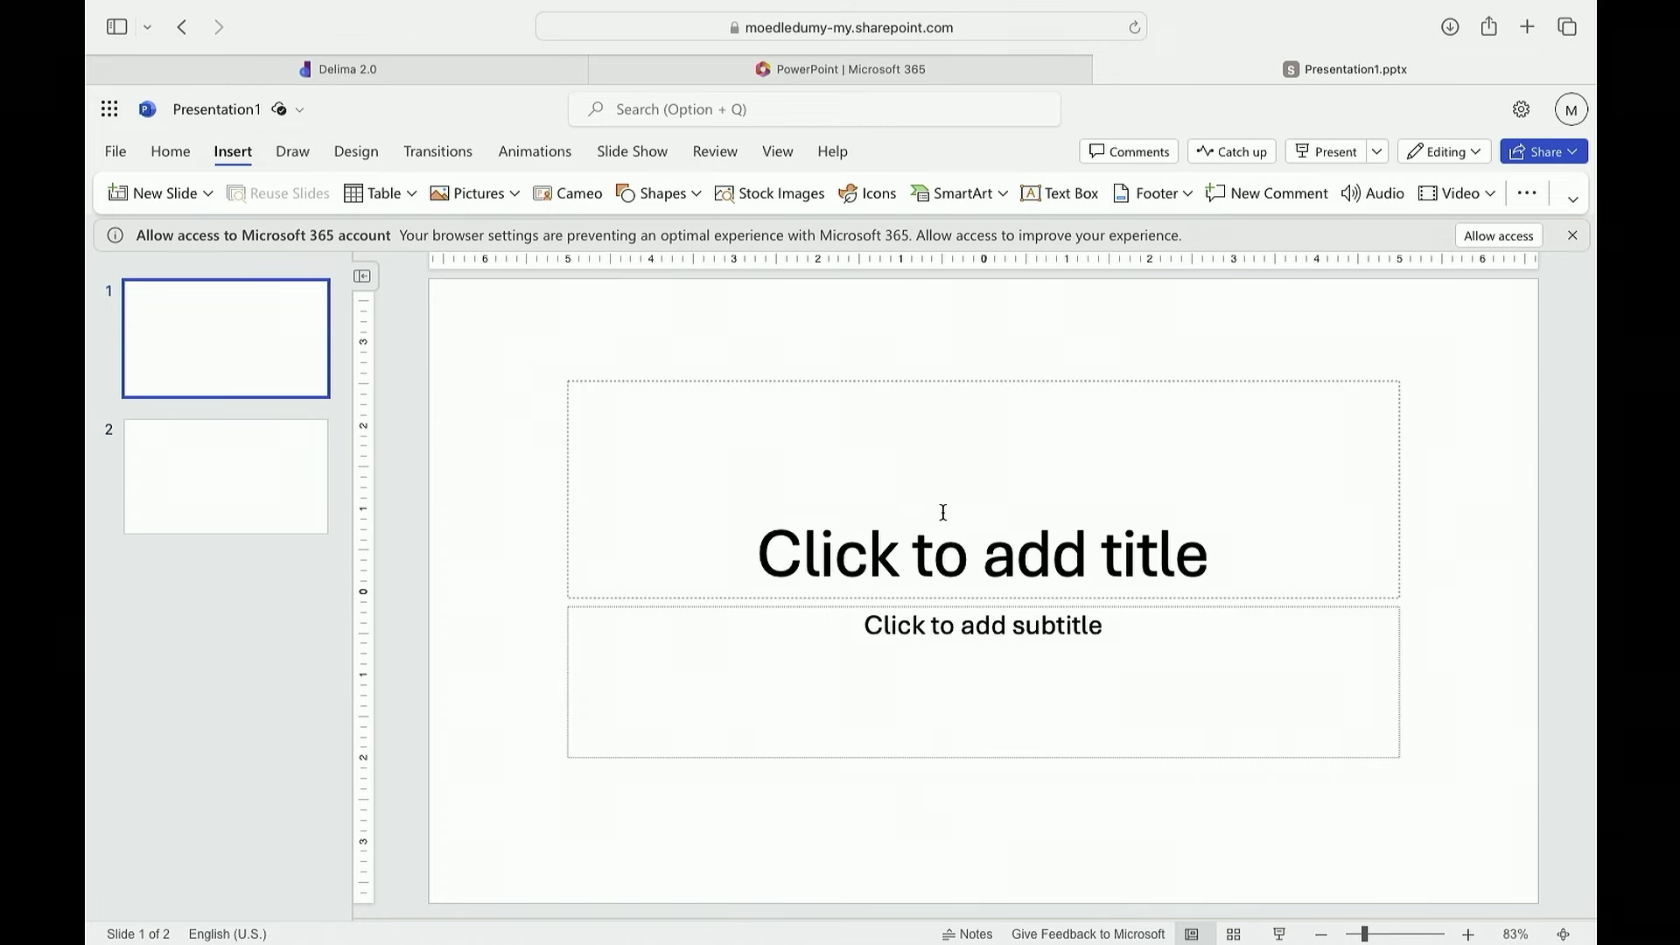
left_click(977, 557)
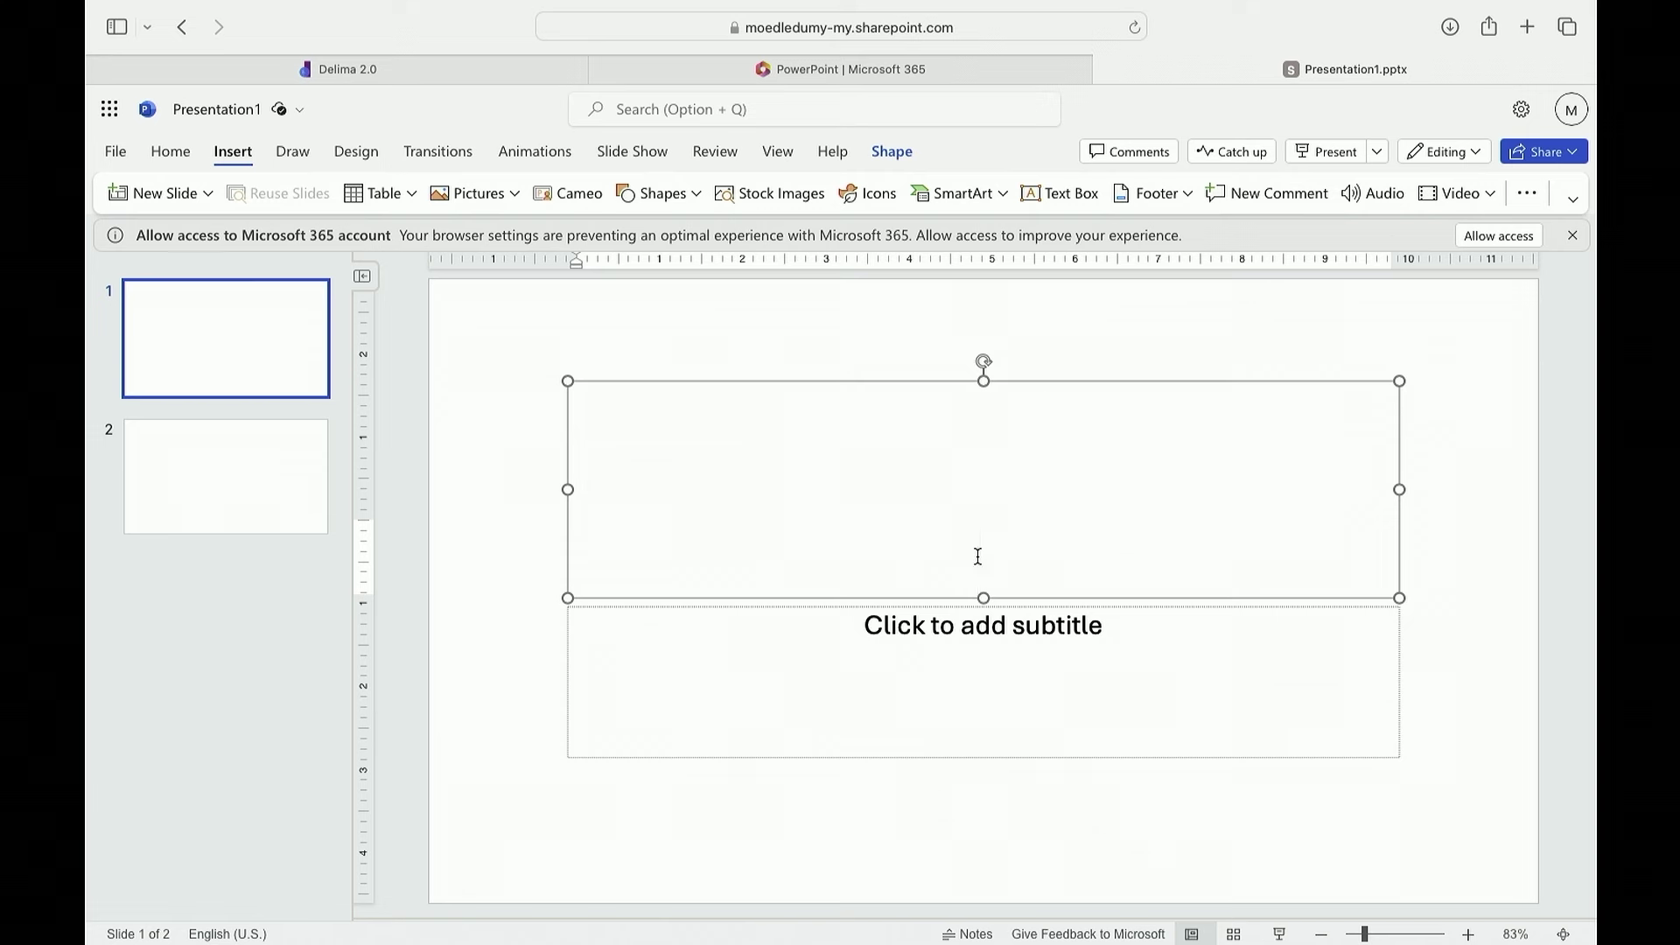
Step: Type 'Unicorn Hilang' as the slide 1 title, fixing the typo, and select it
type("Unicorn ")
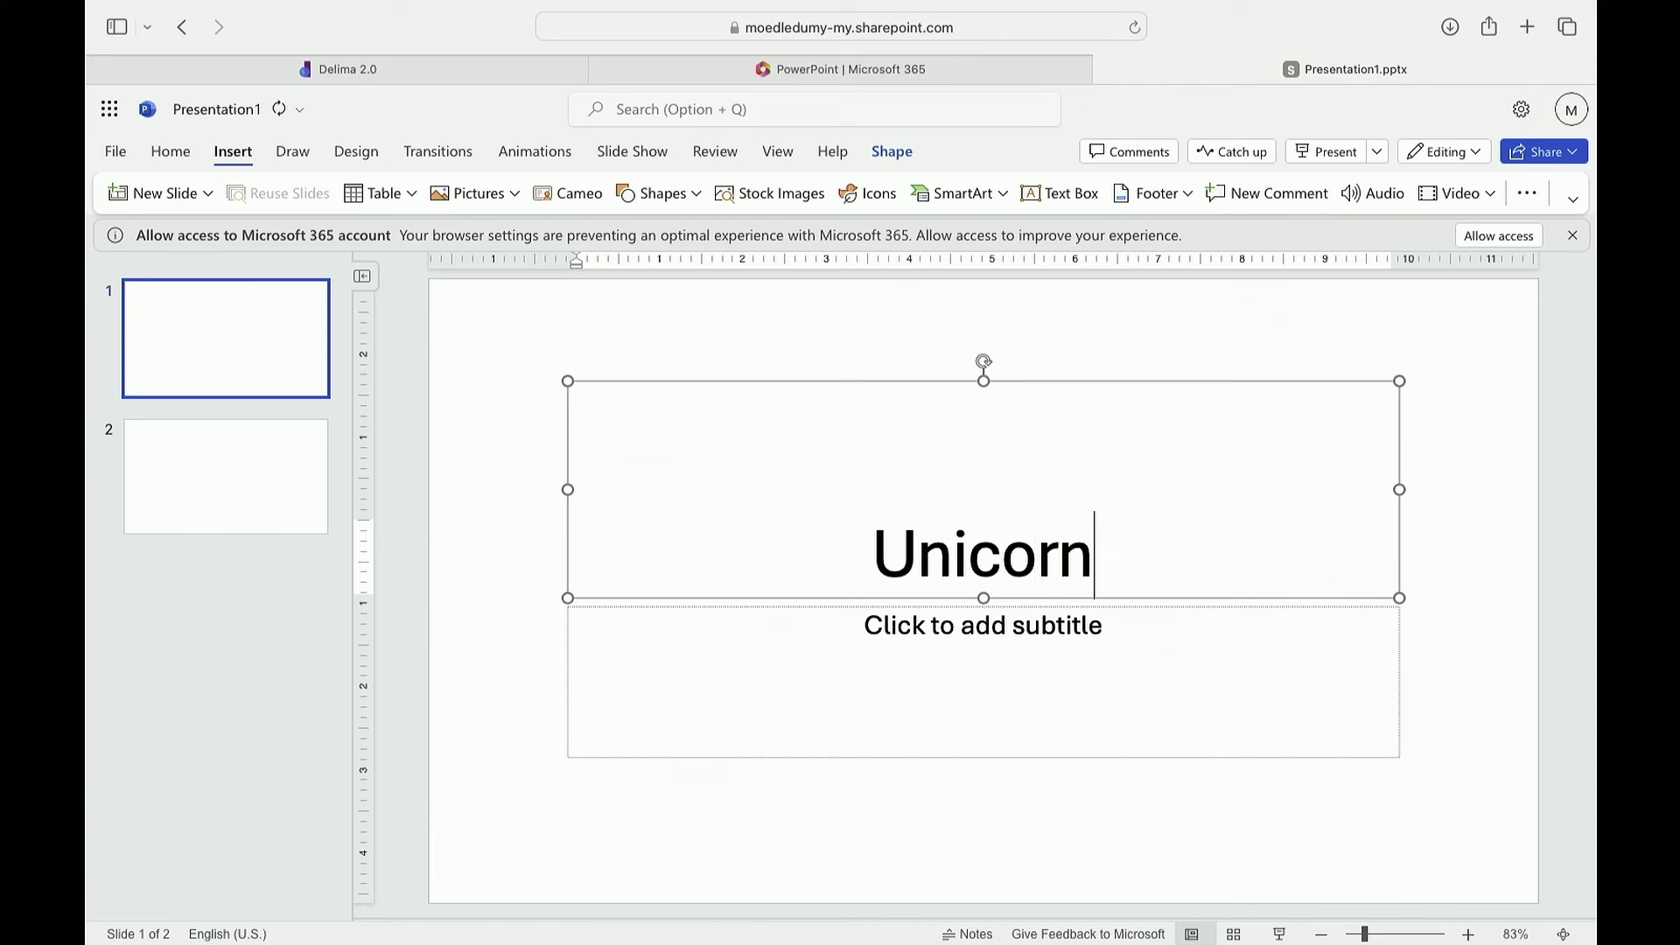
type("Hi")
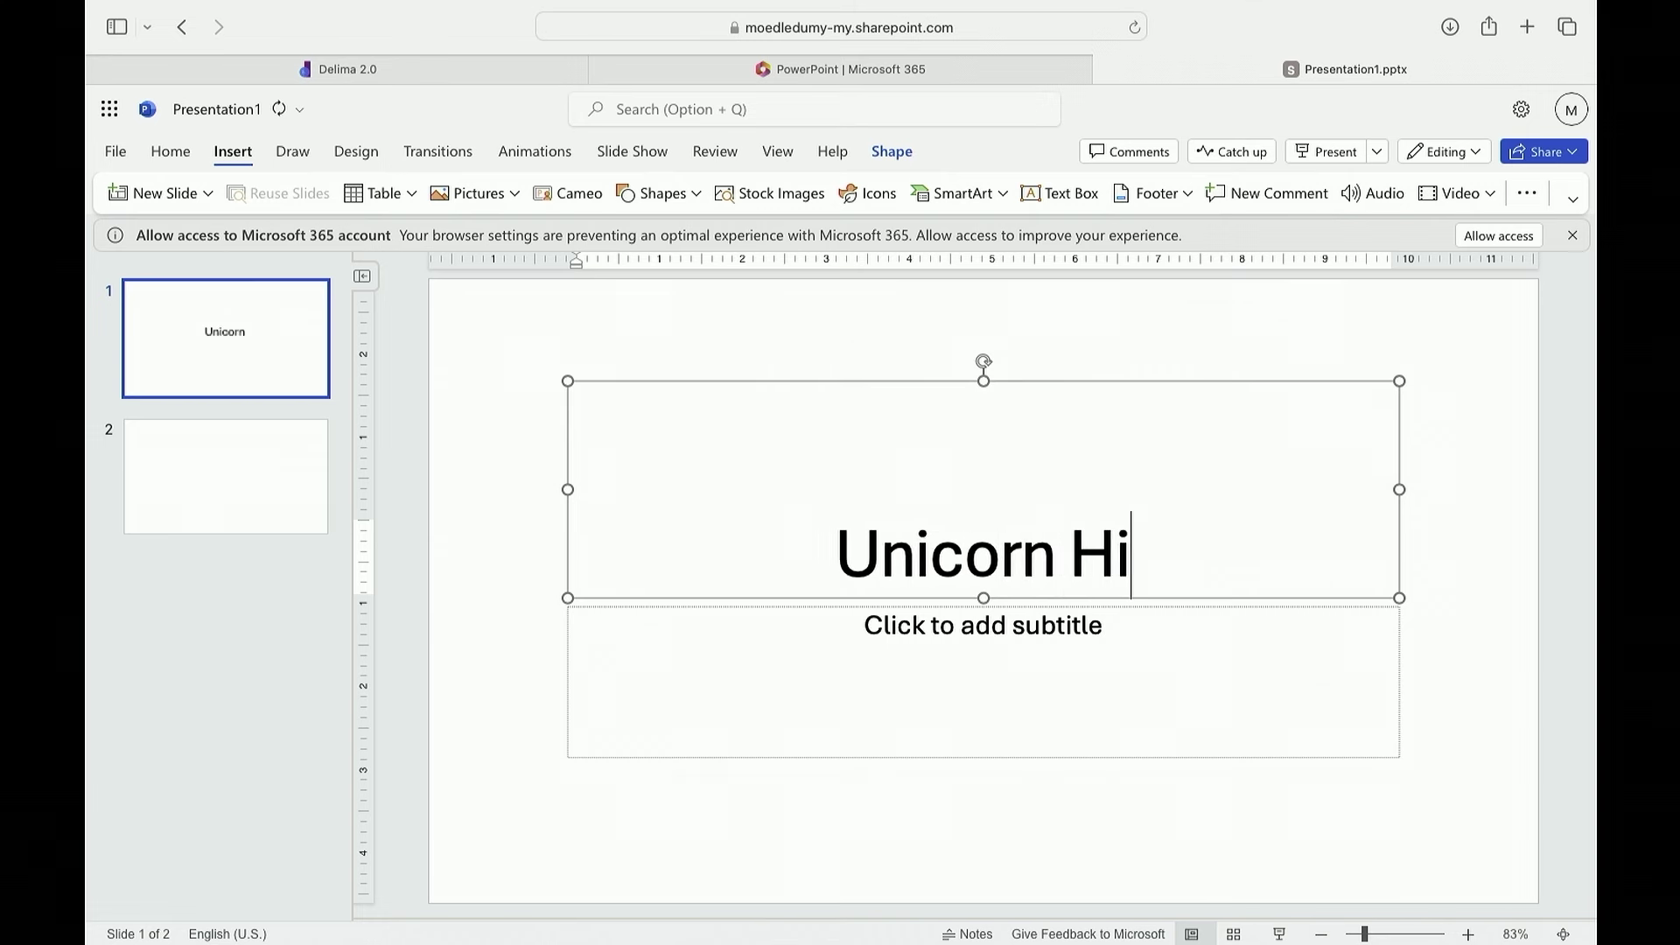
type("lanf")
key("BackSpace")
type("g")
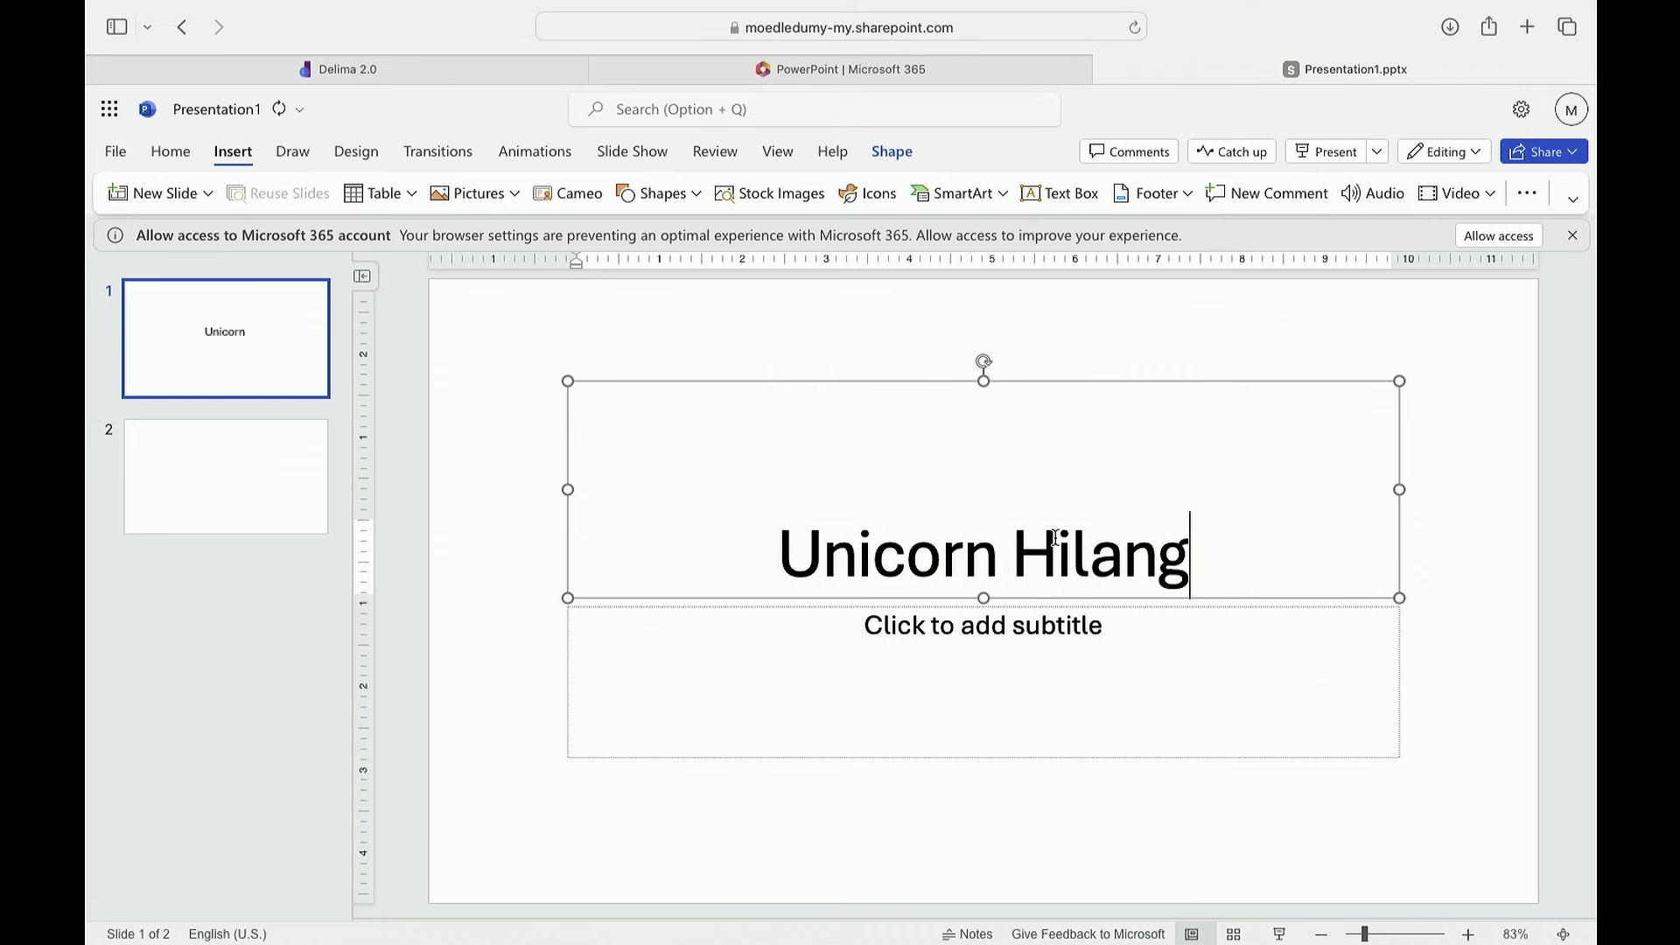
left_click_drag(1211, 555, 734, 533)
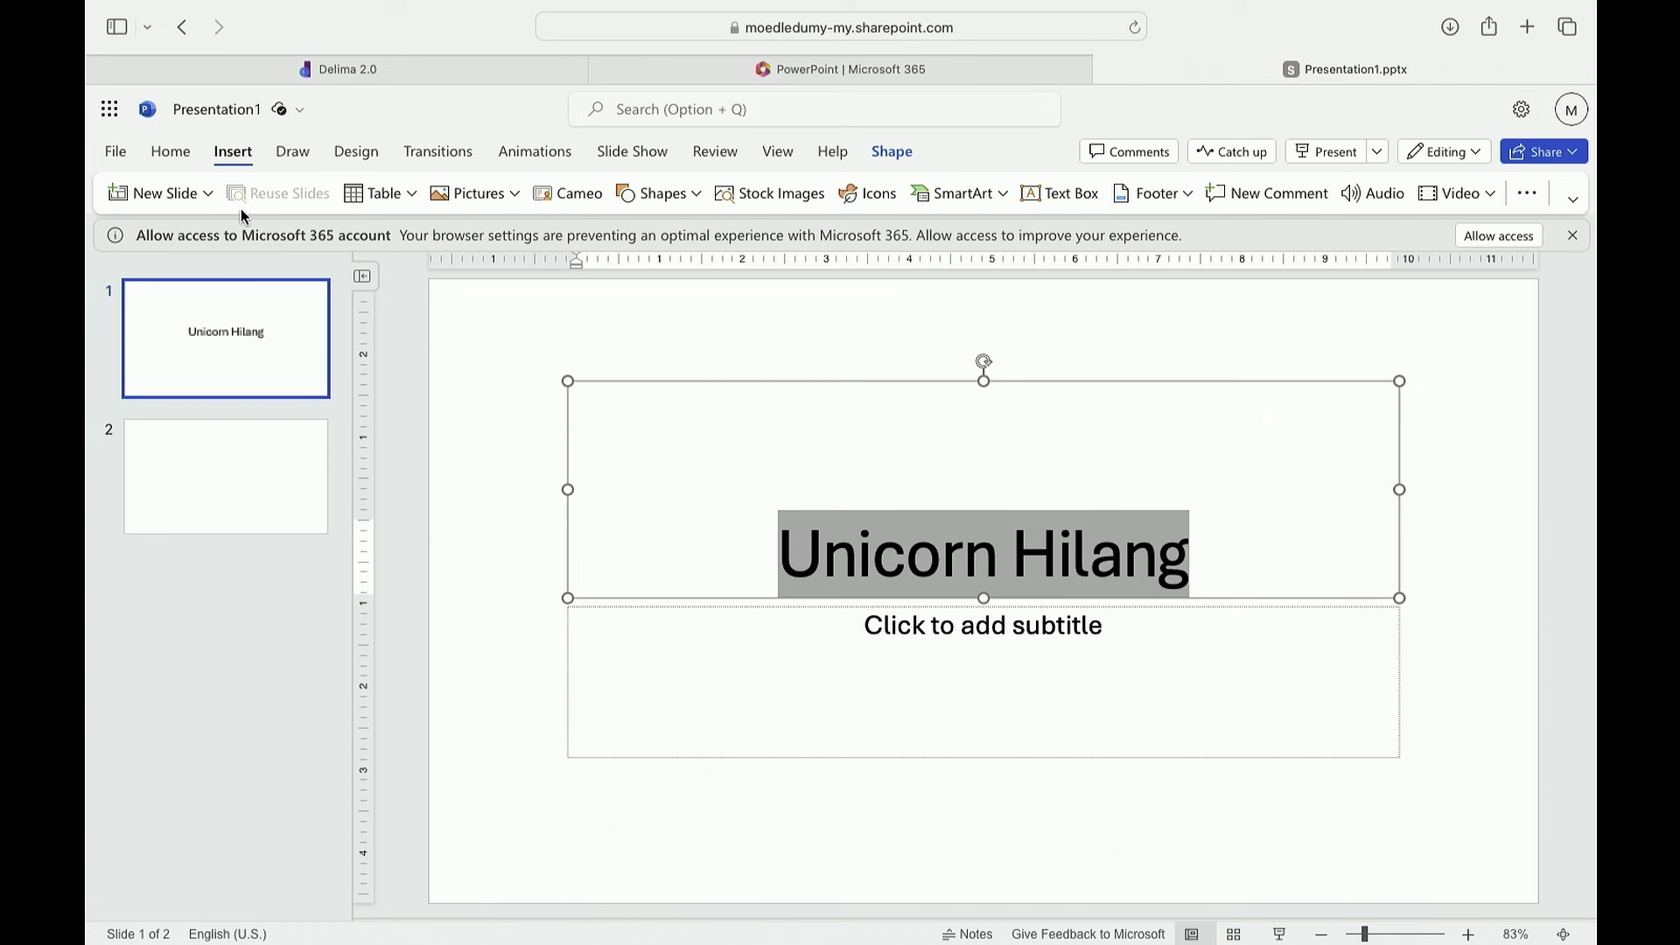
Step: Format the title bold, 80 pt, in the Consolas font
left_click(171, 151)
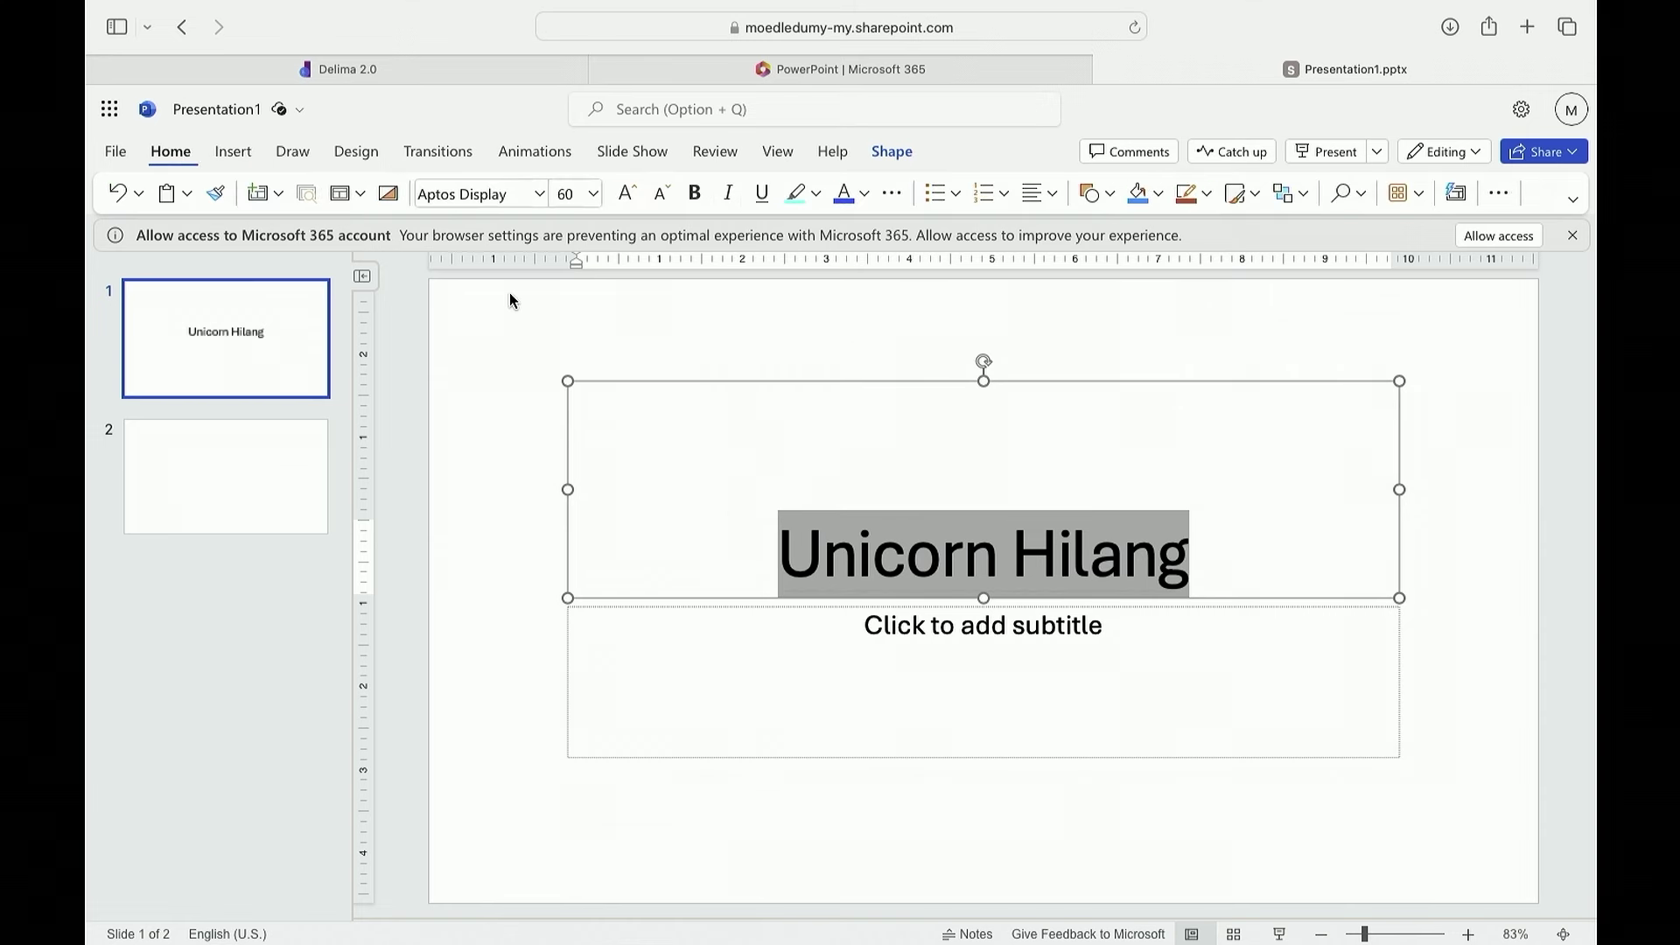
left_click(696, 194)
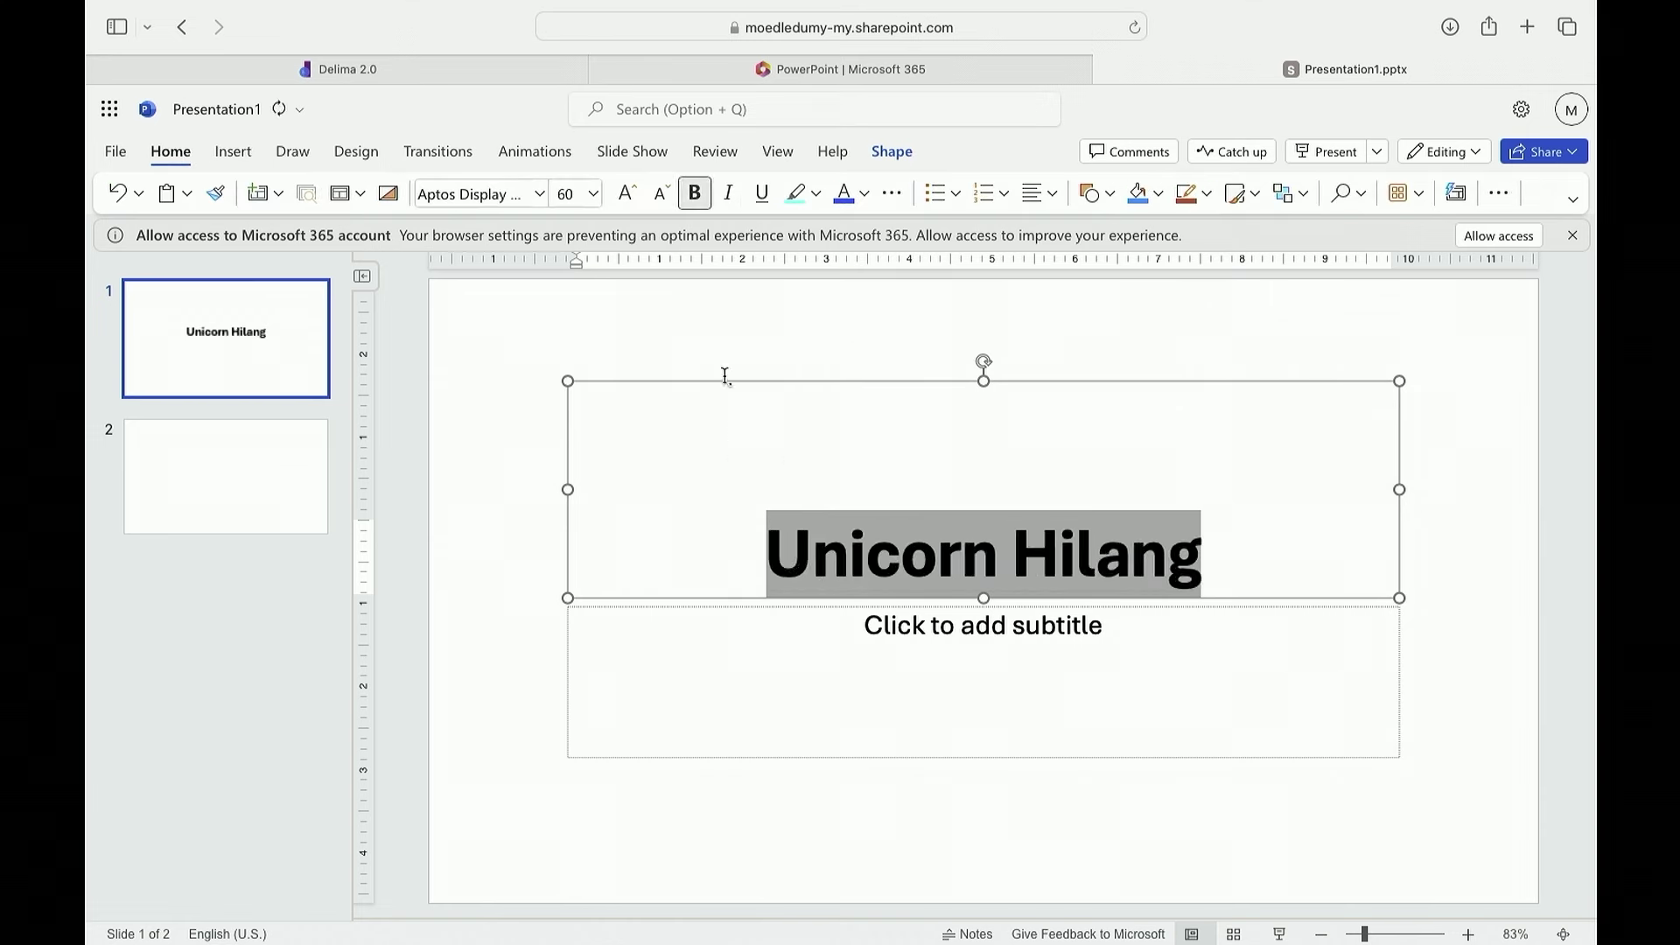
left_click(627, 196)
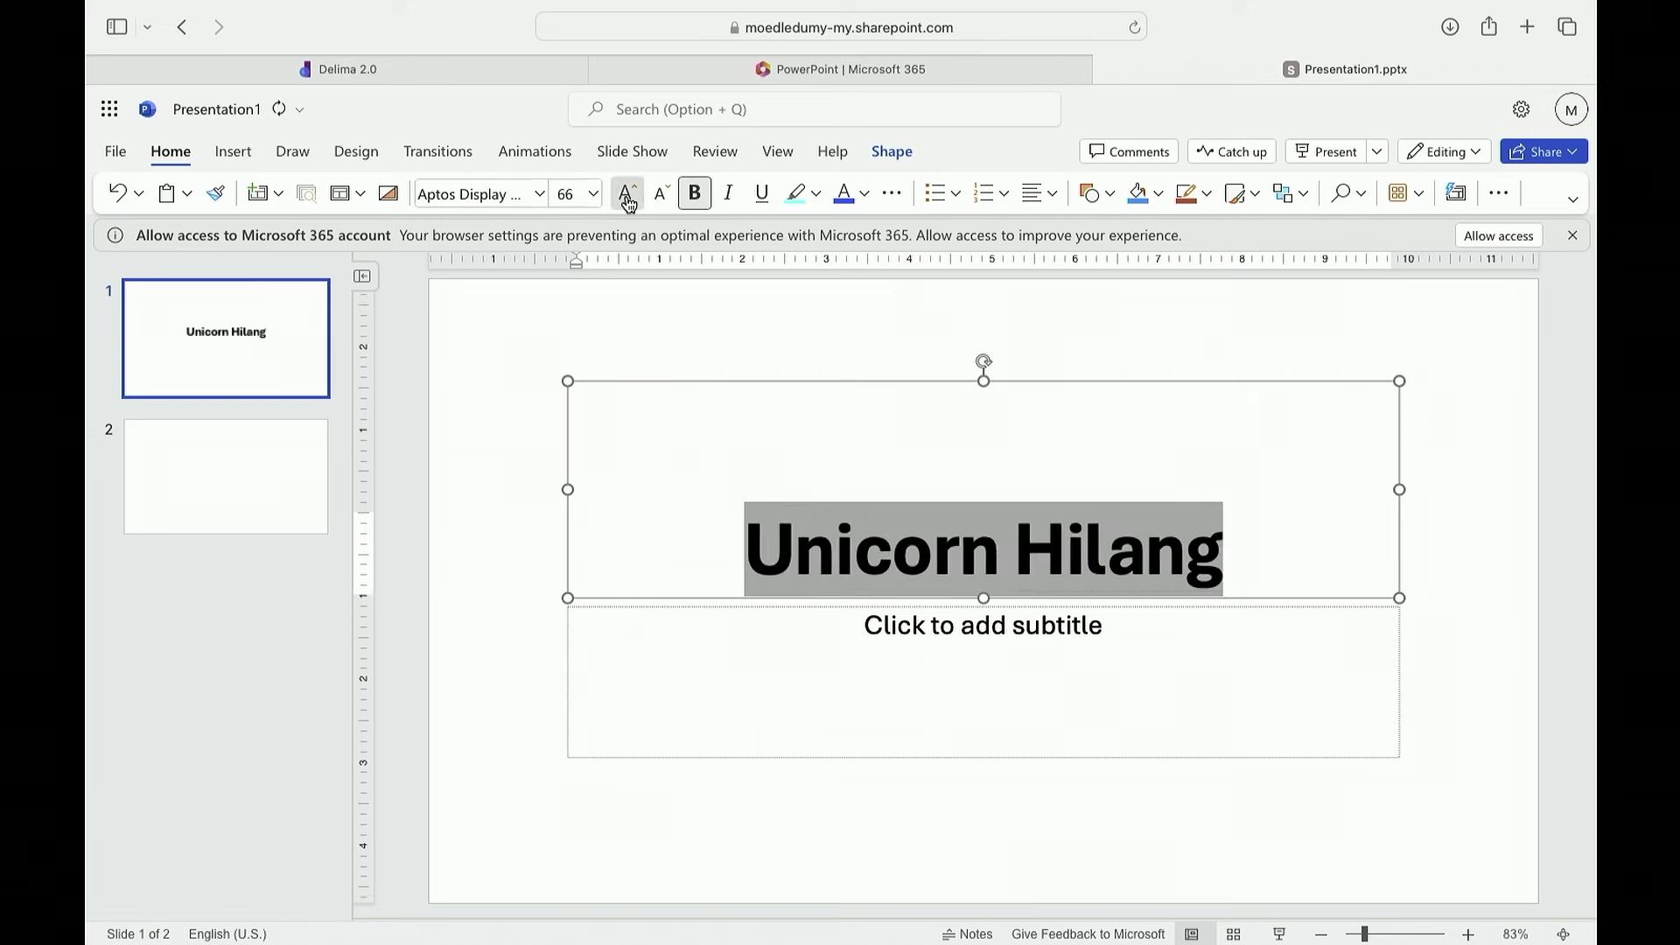
left_click(627, 196)
left_click(626, 196)
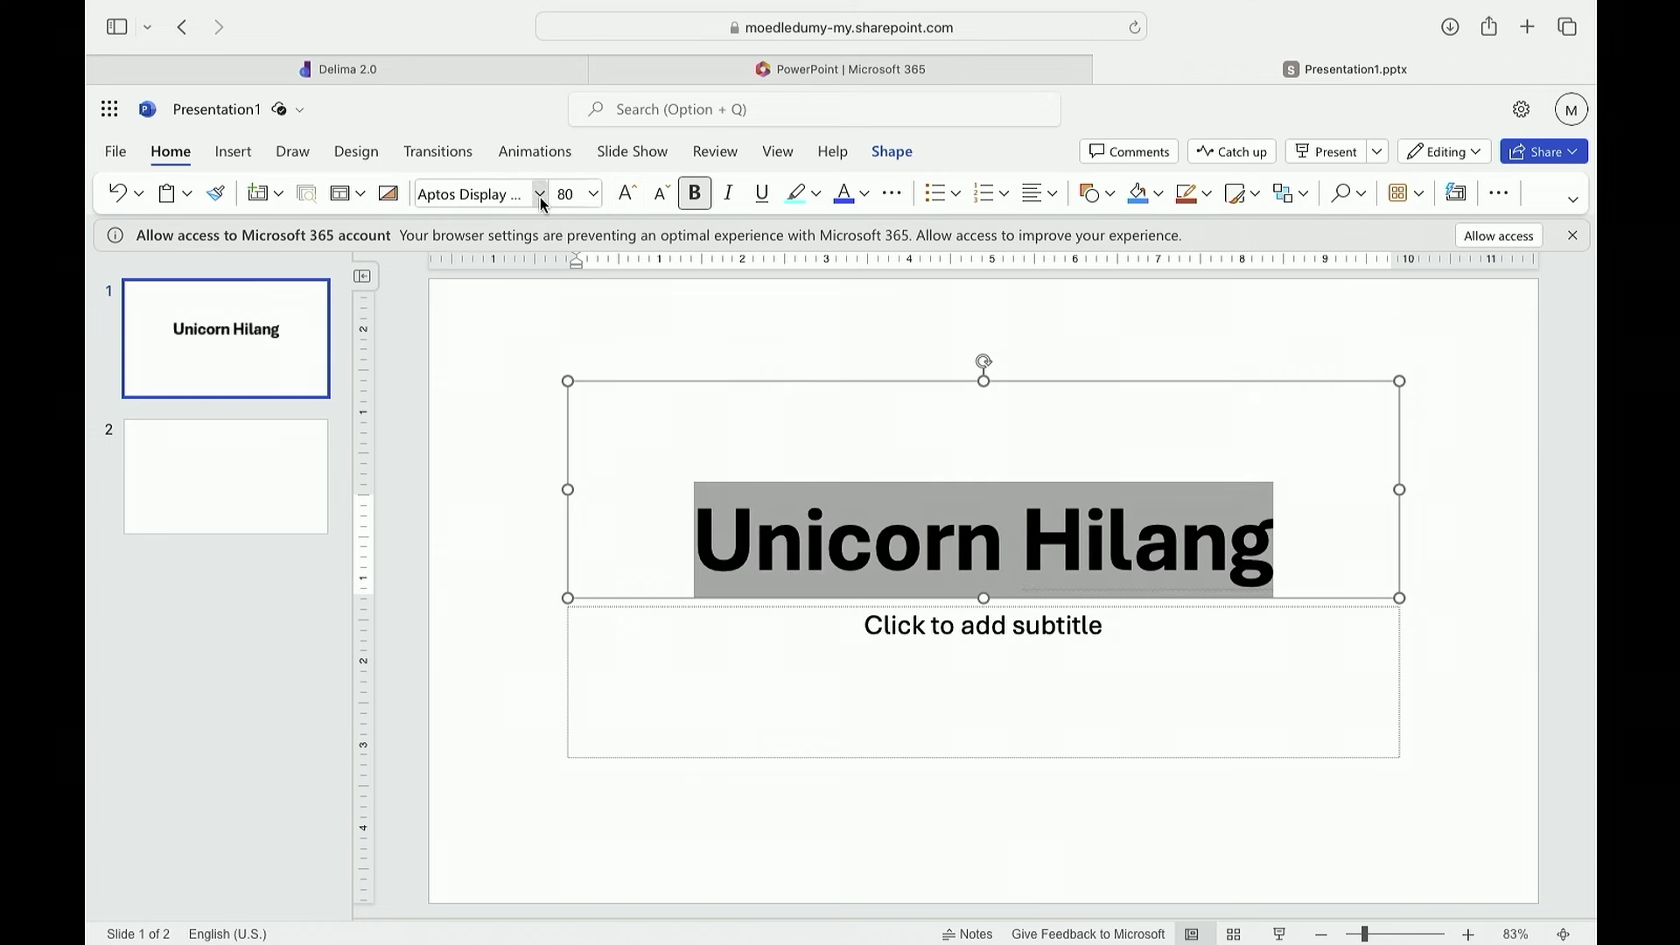
left_click(472, 193)
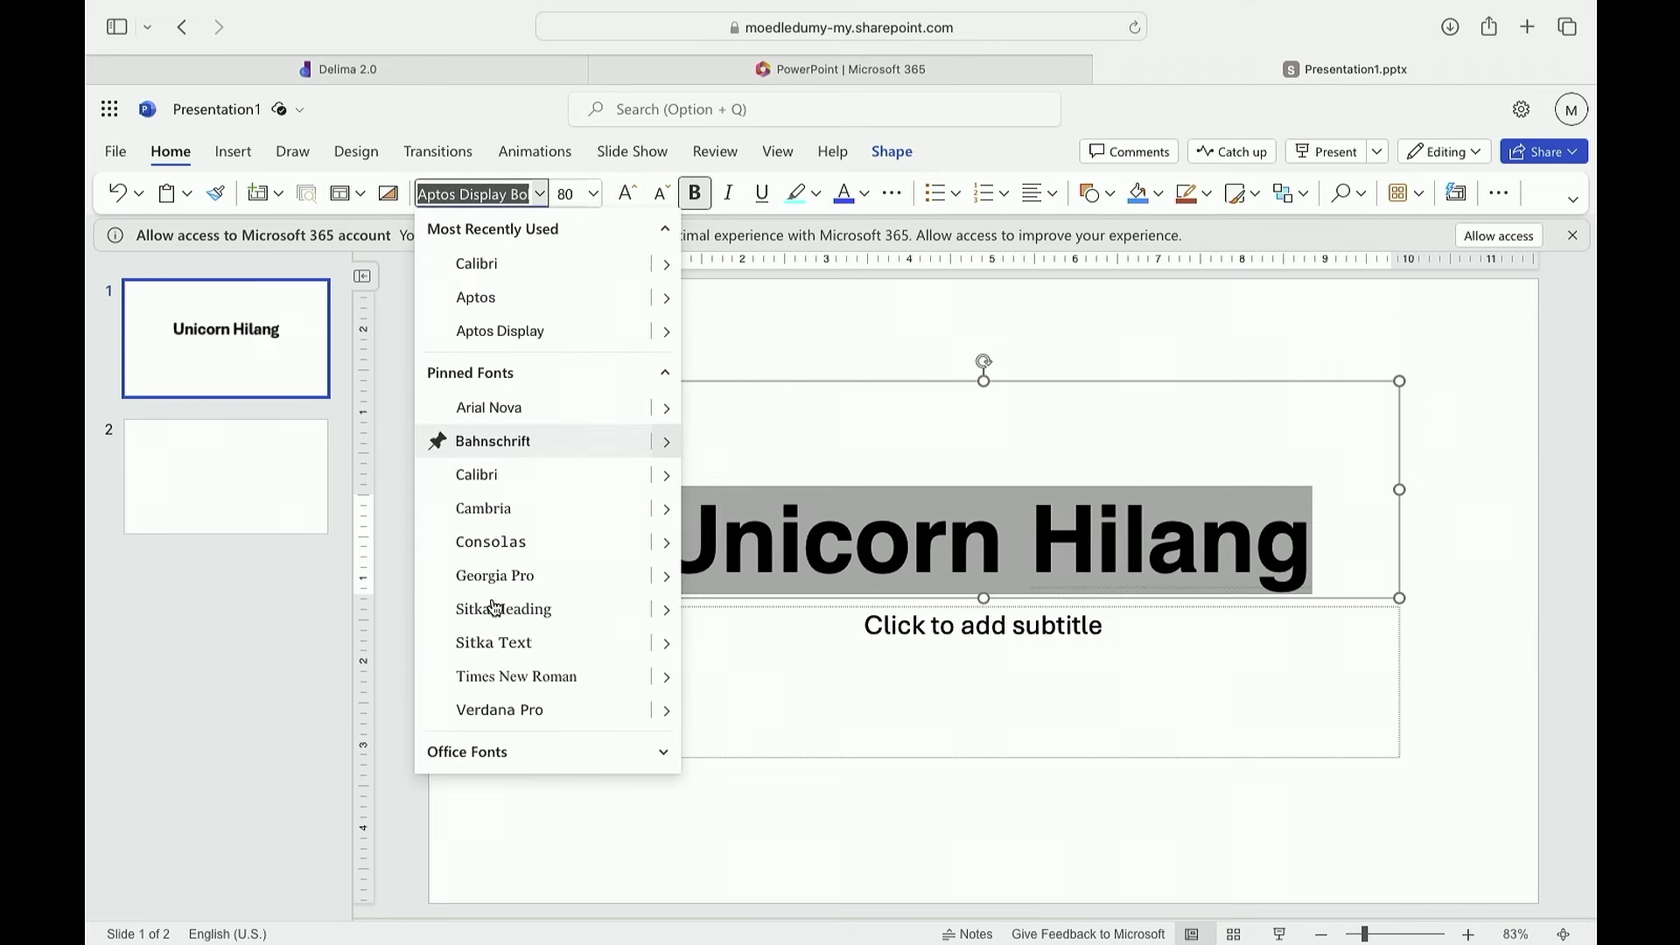
left_click(513, 532)
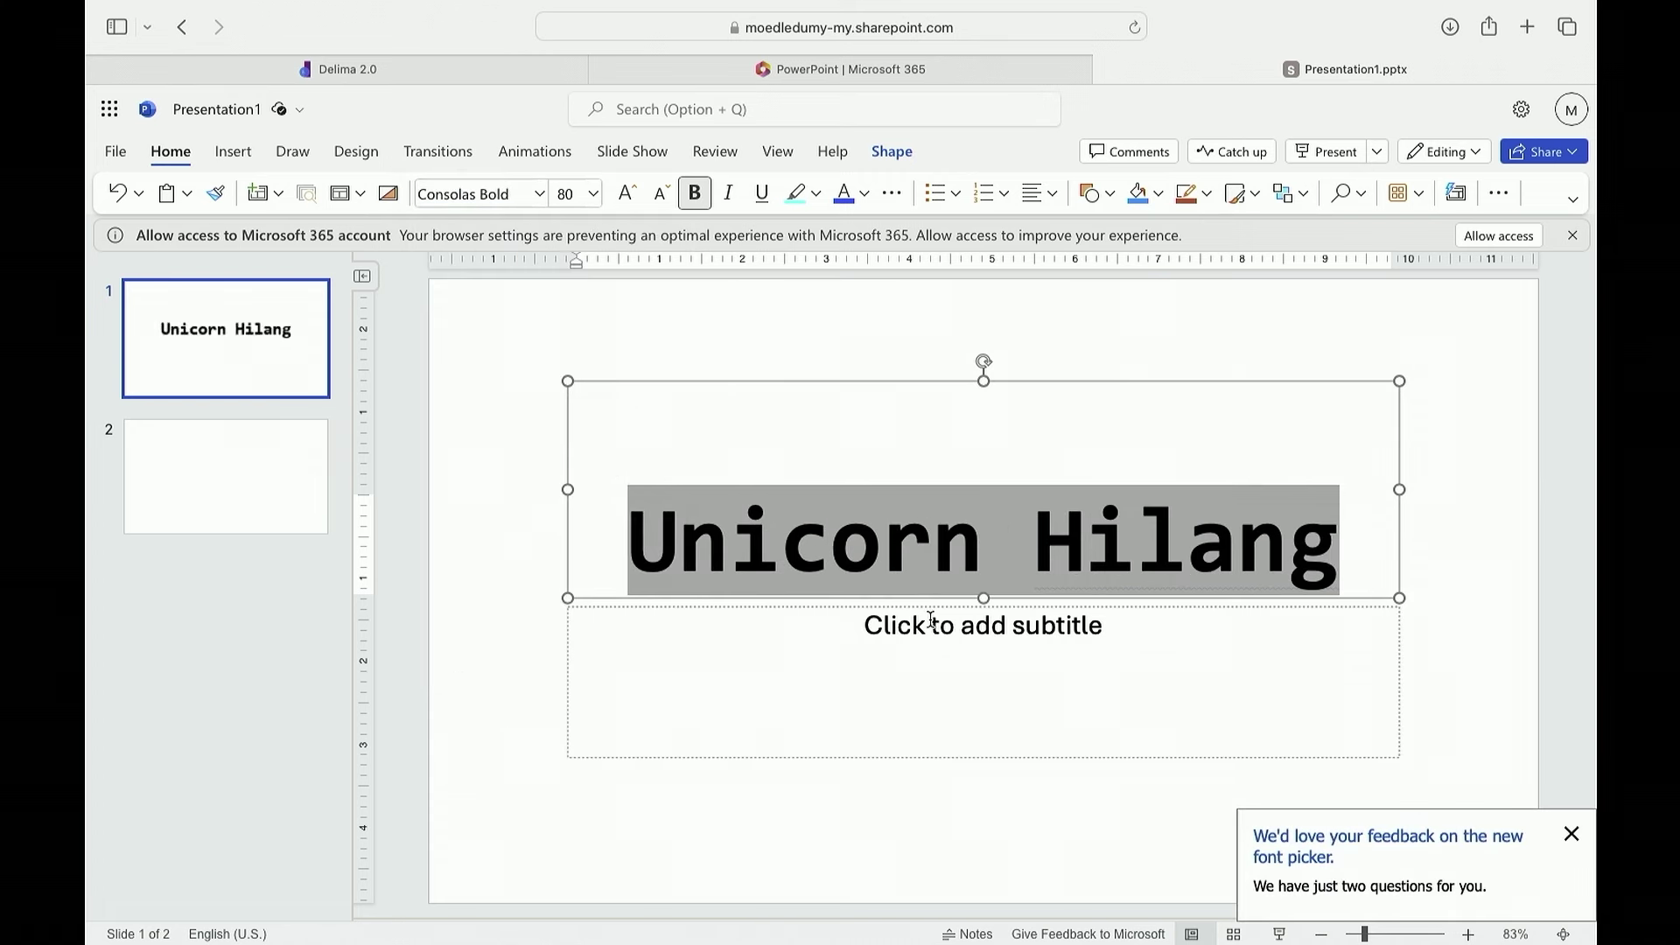
left_click(973, 627)
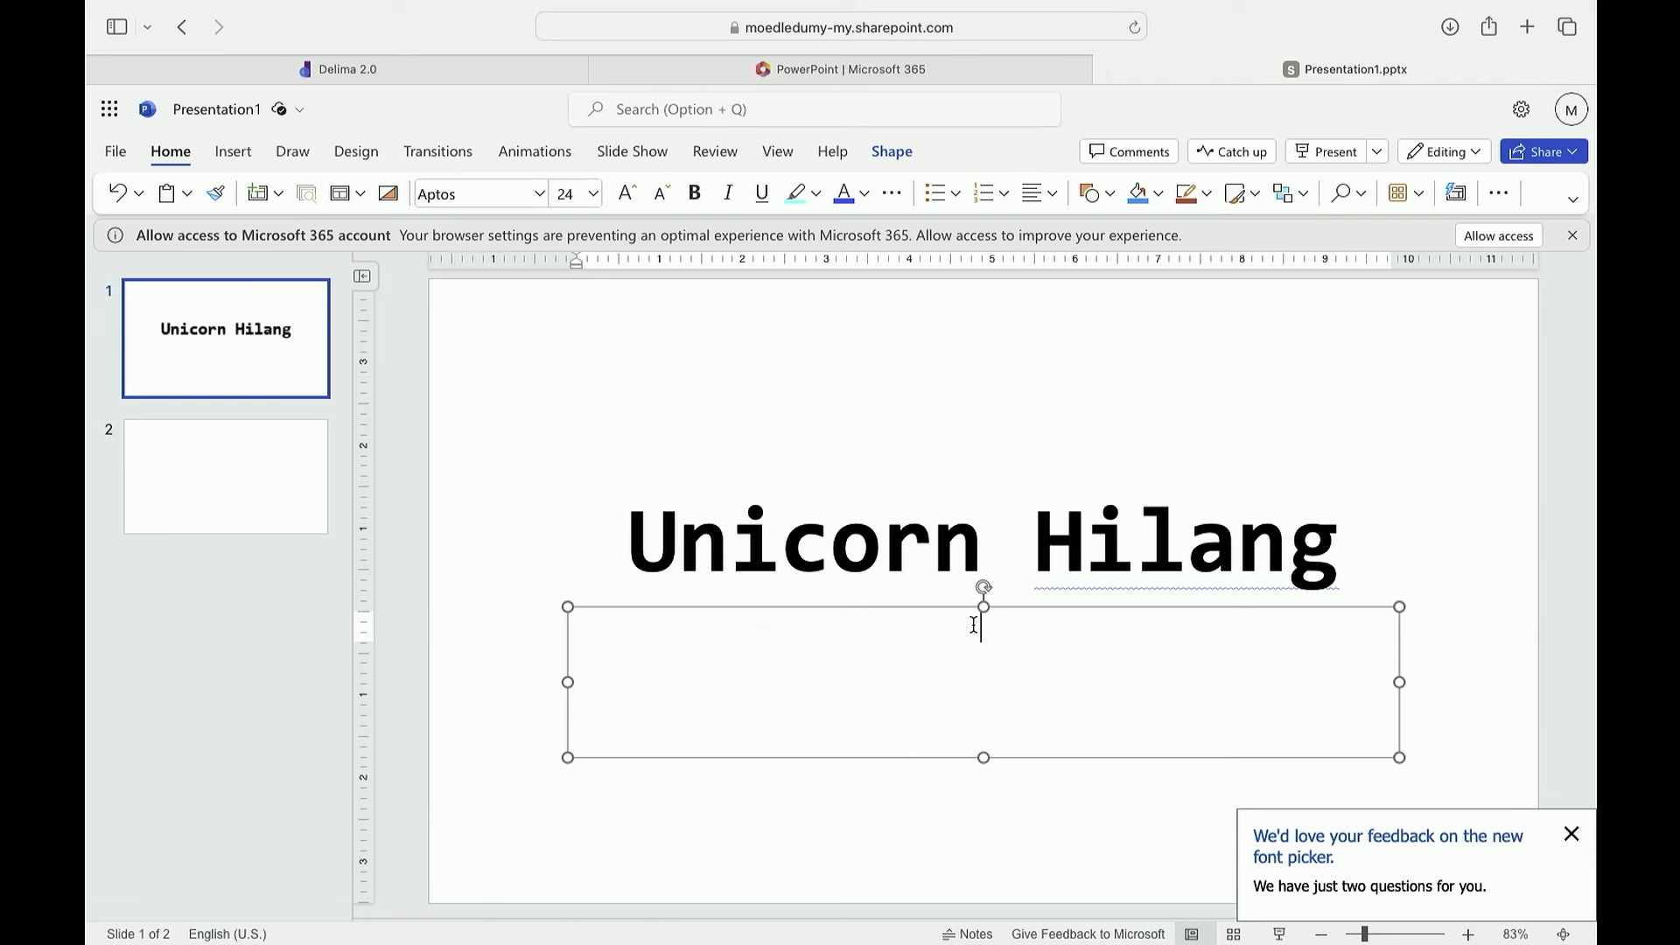
Step: Make 'Disediakan oleh:' the first subtitle line, replacing a mistyped 'Present'
type("Present")
key("BackSpace")
key("BackSpace")
key("BackSpace")
key("BackSpace")
key("BackSpace")
key("BackSpace")
key("BackSpace")
type("Dis")
type("ediakan oleh")
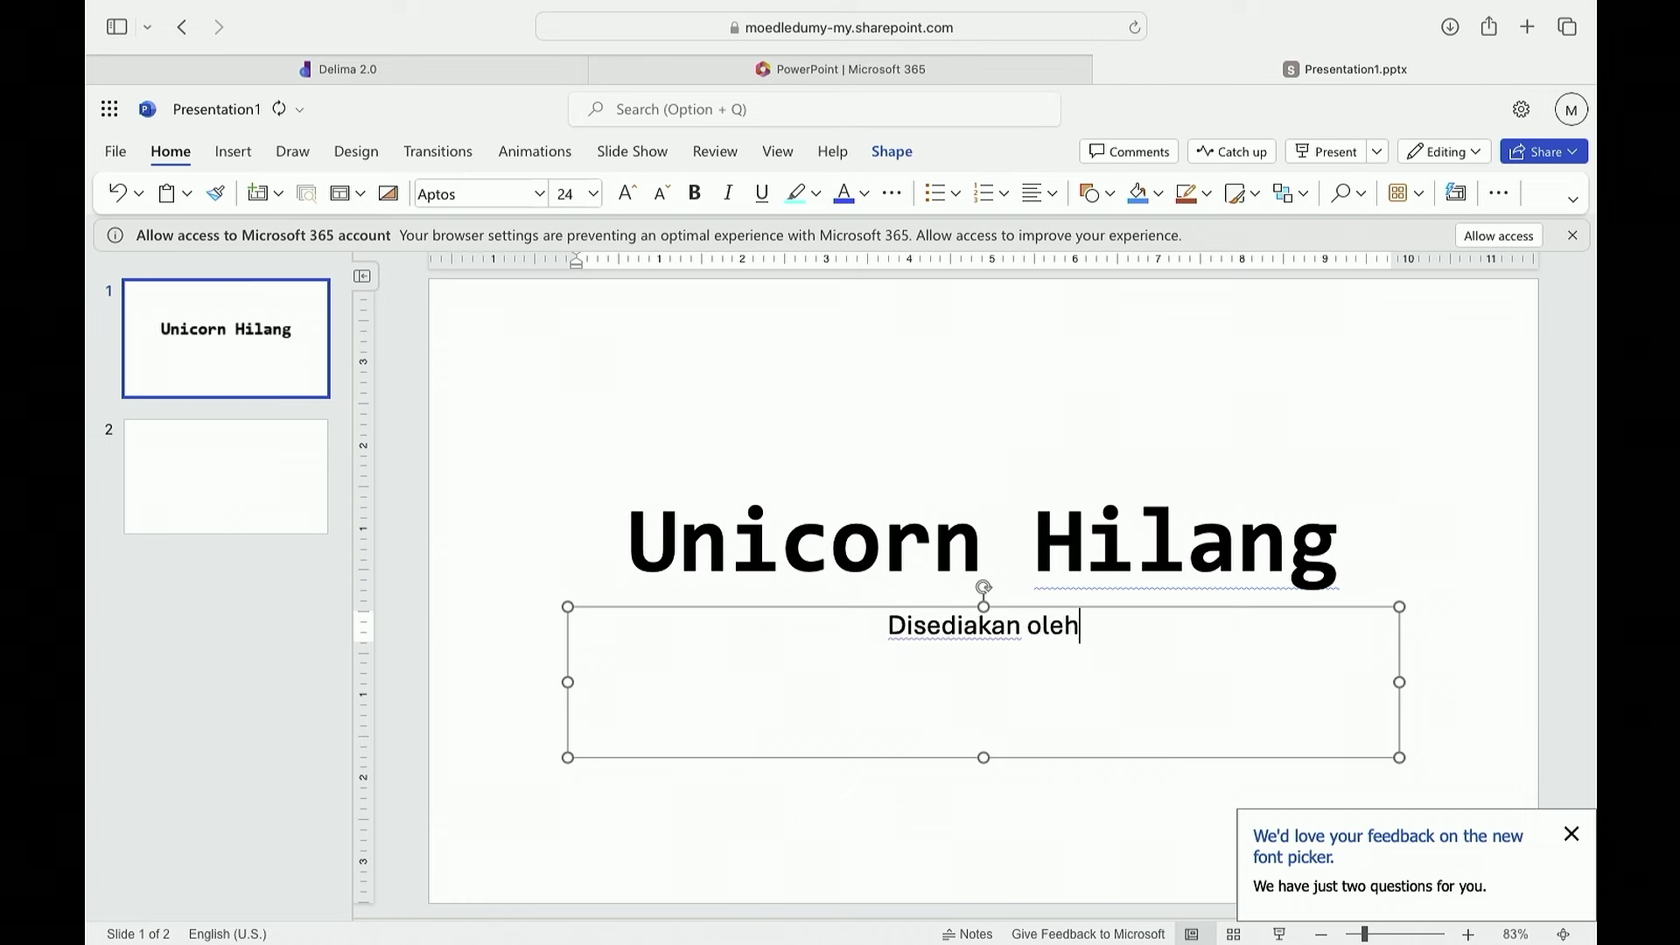
type(":")
key("Return")
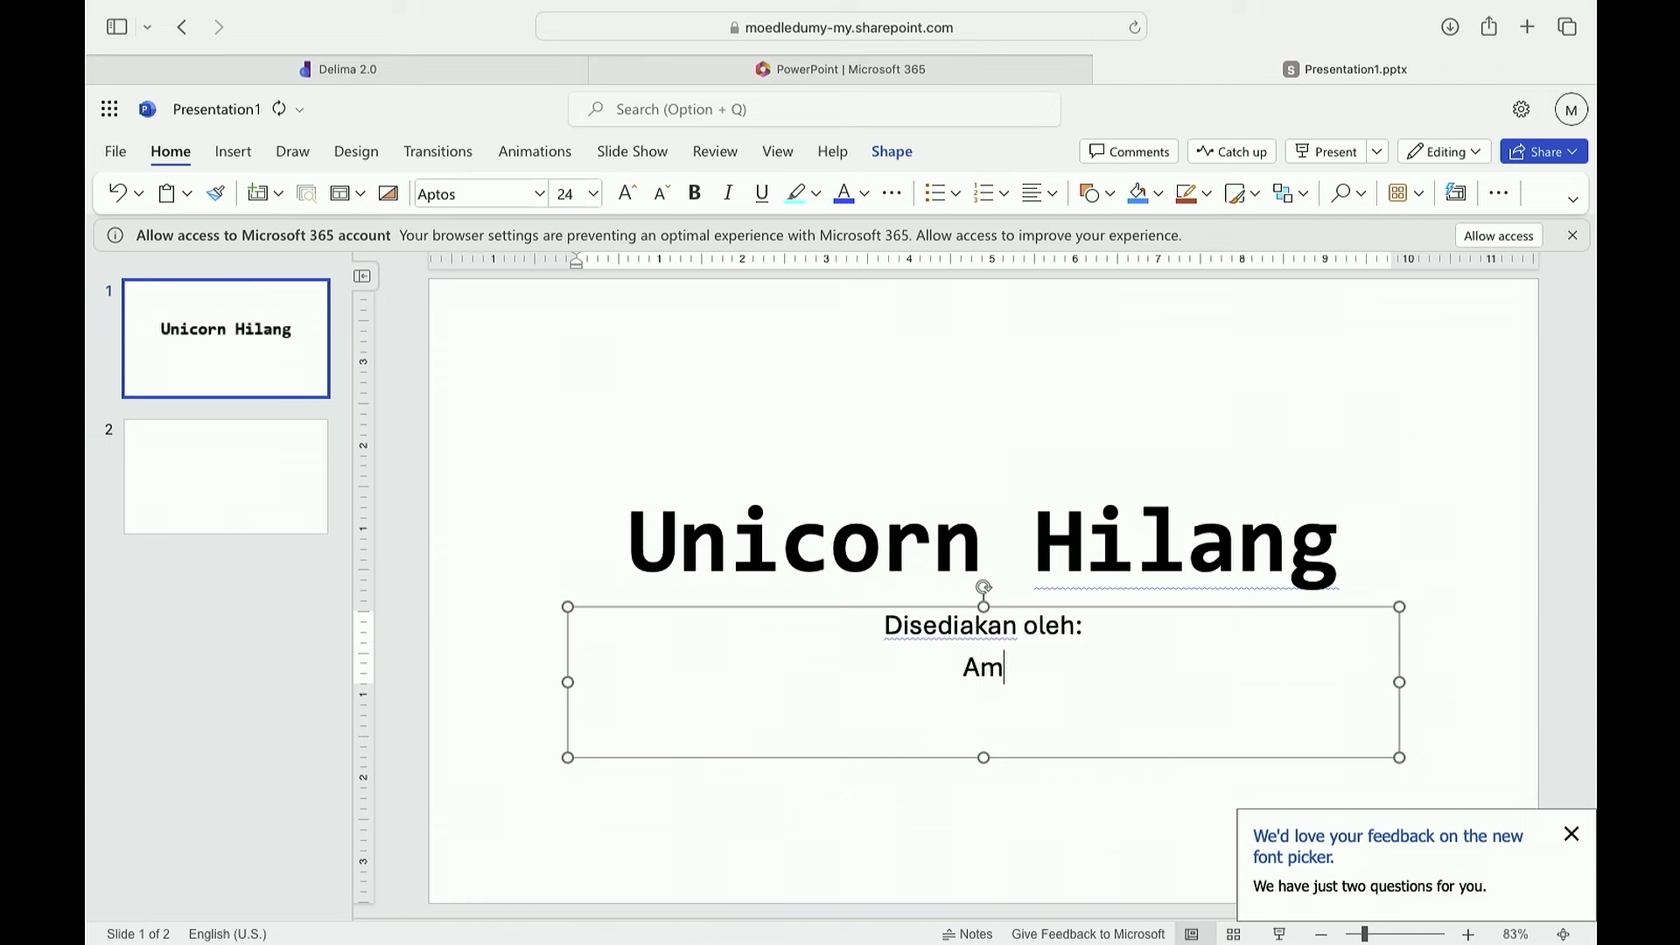
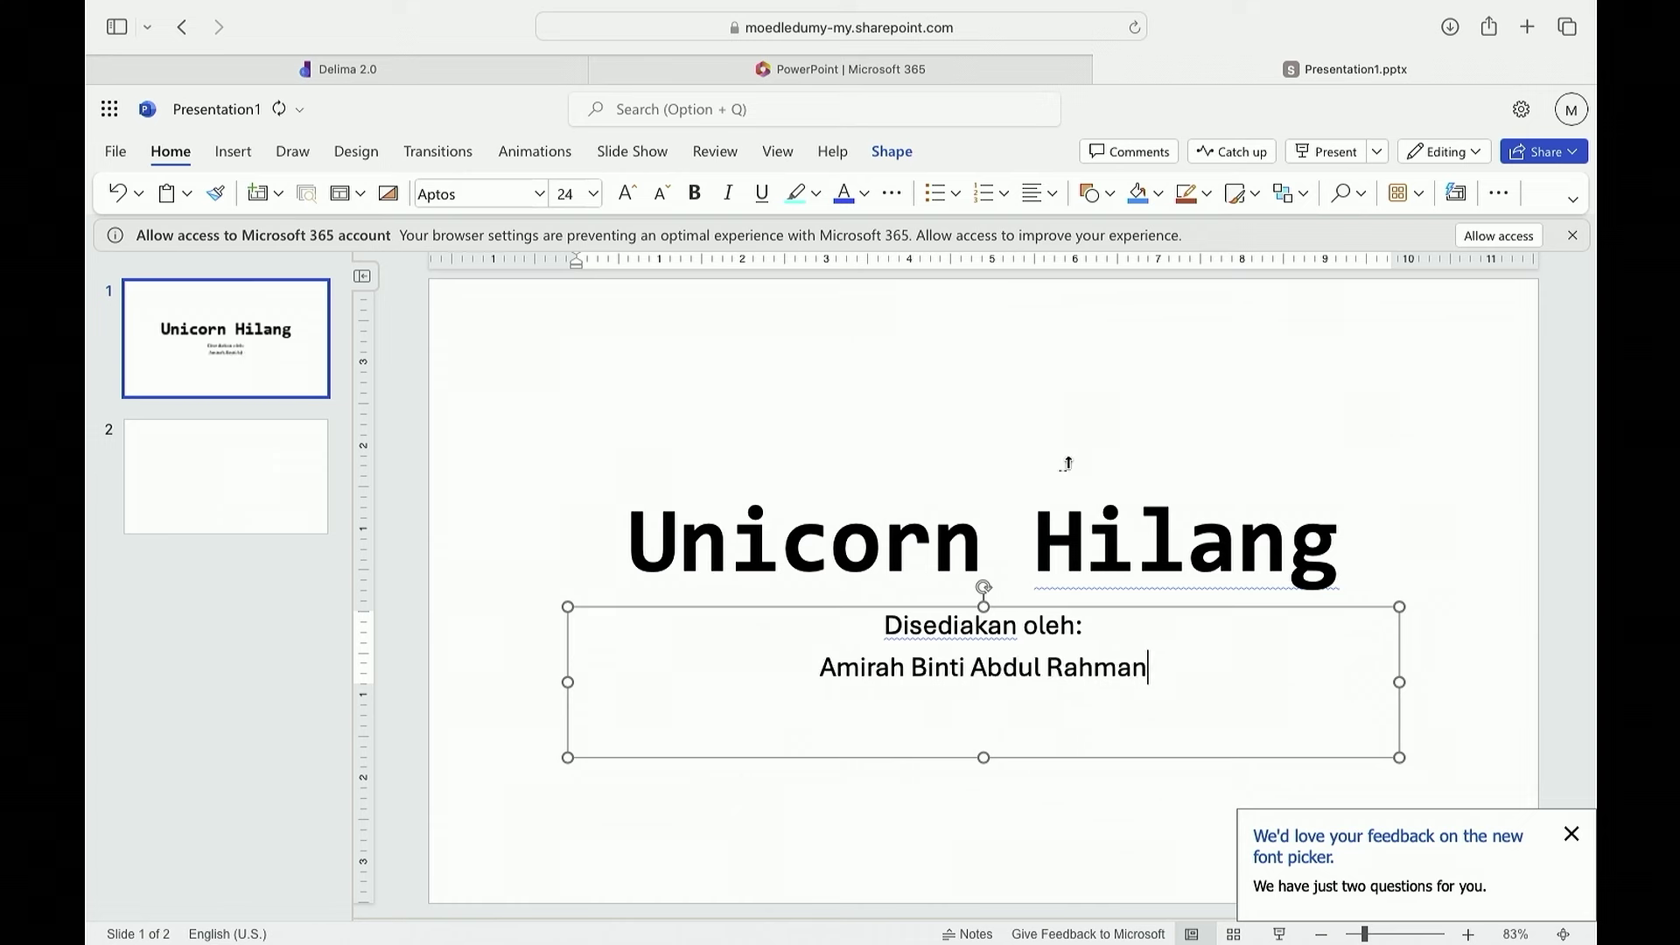
Step: Type the preparer's full name on the second subtitle line, correcting typos
key("Return")
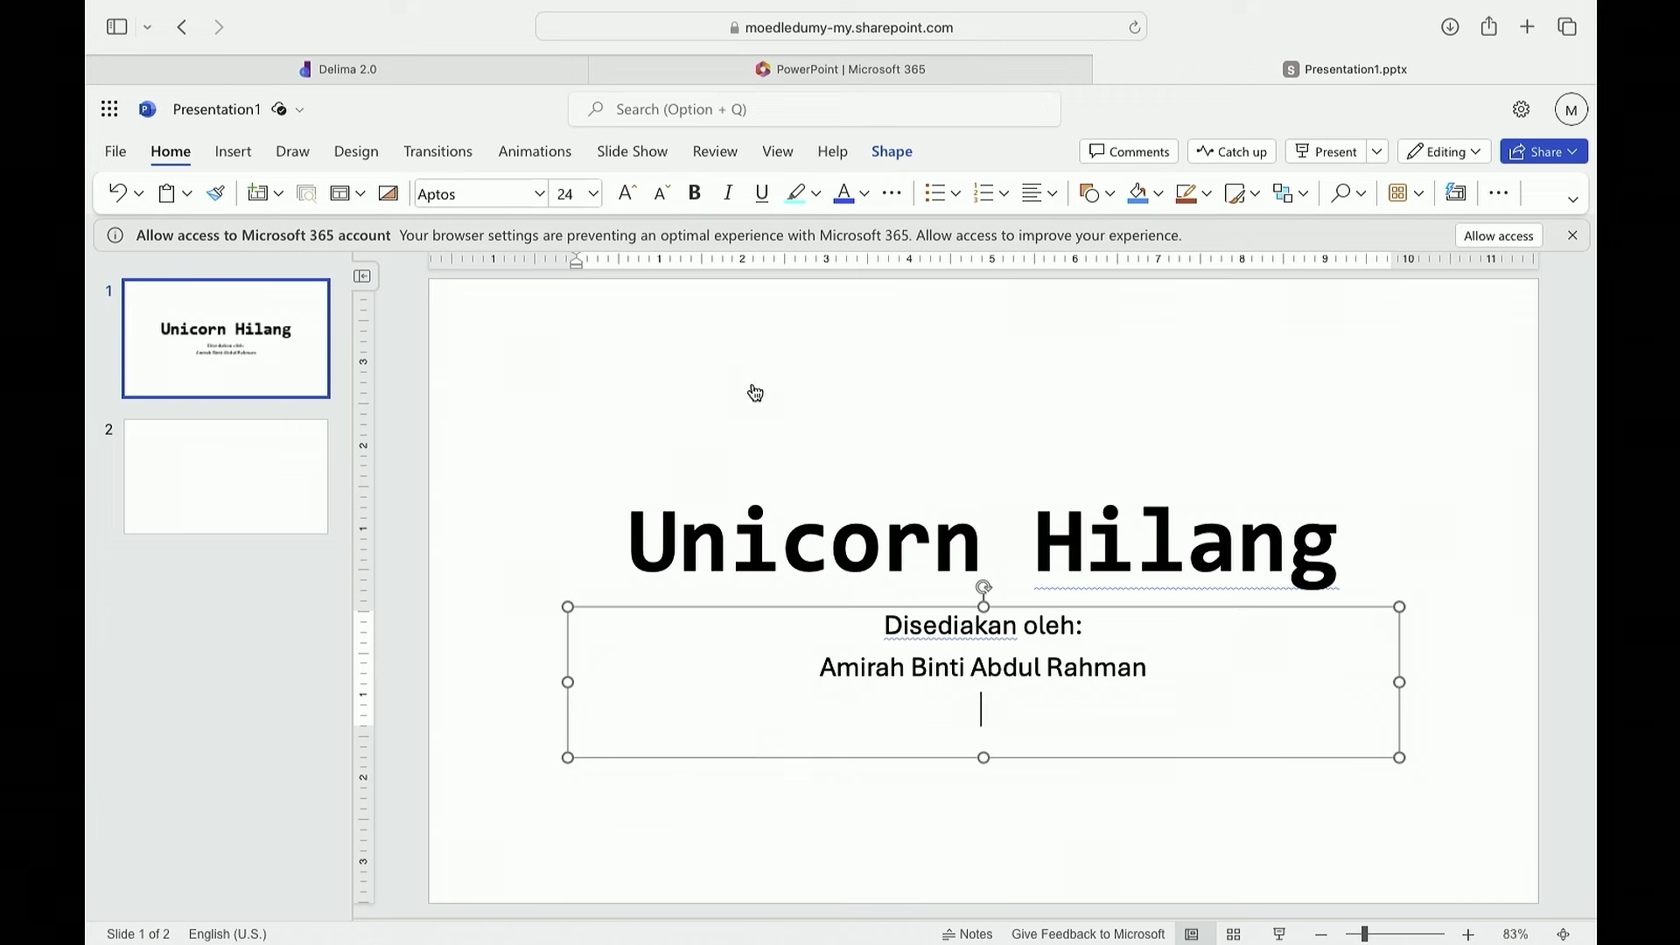
Step: Apply the dark unicorn-horn Designer idea to the title slide, then close Designer
left_click(1457, 194)
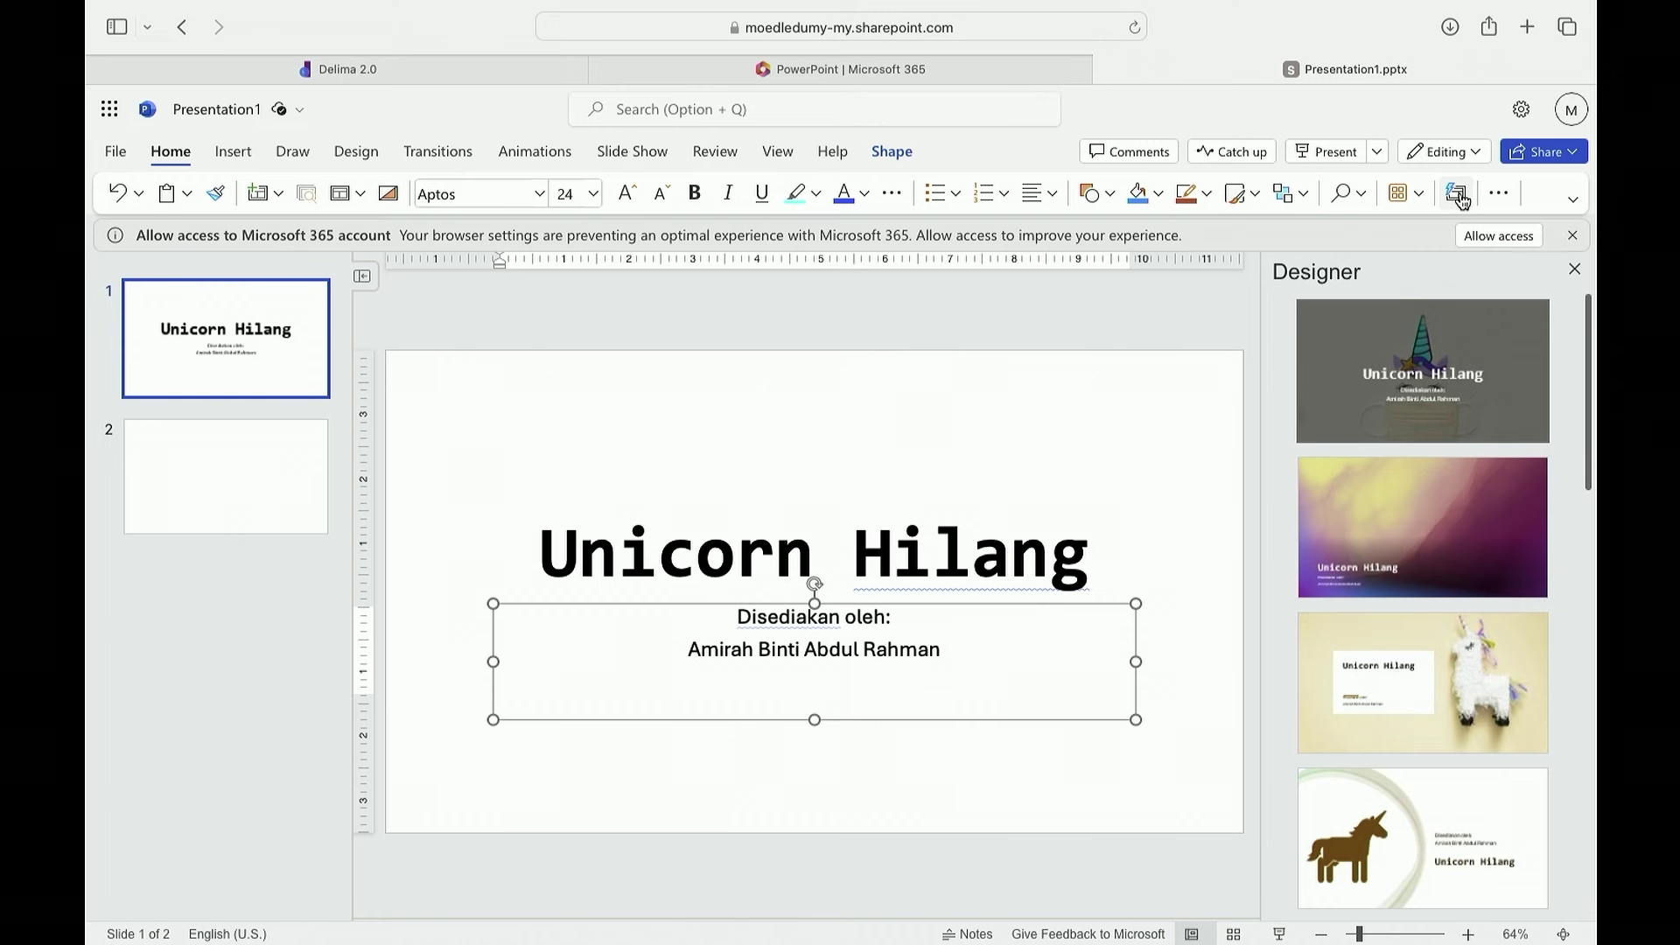
scroll(1467, 616, "down", 5)
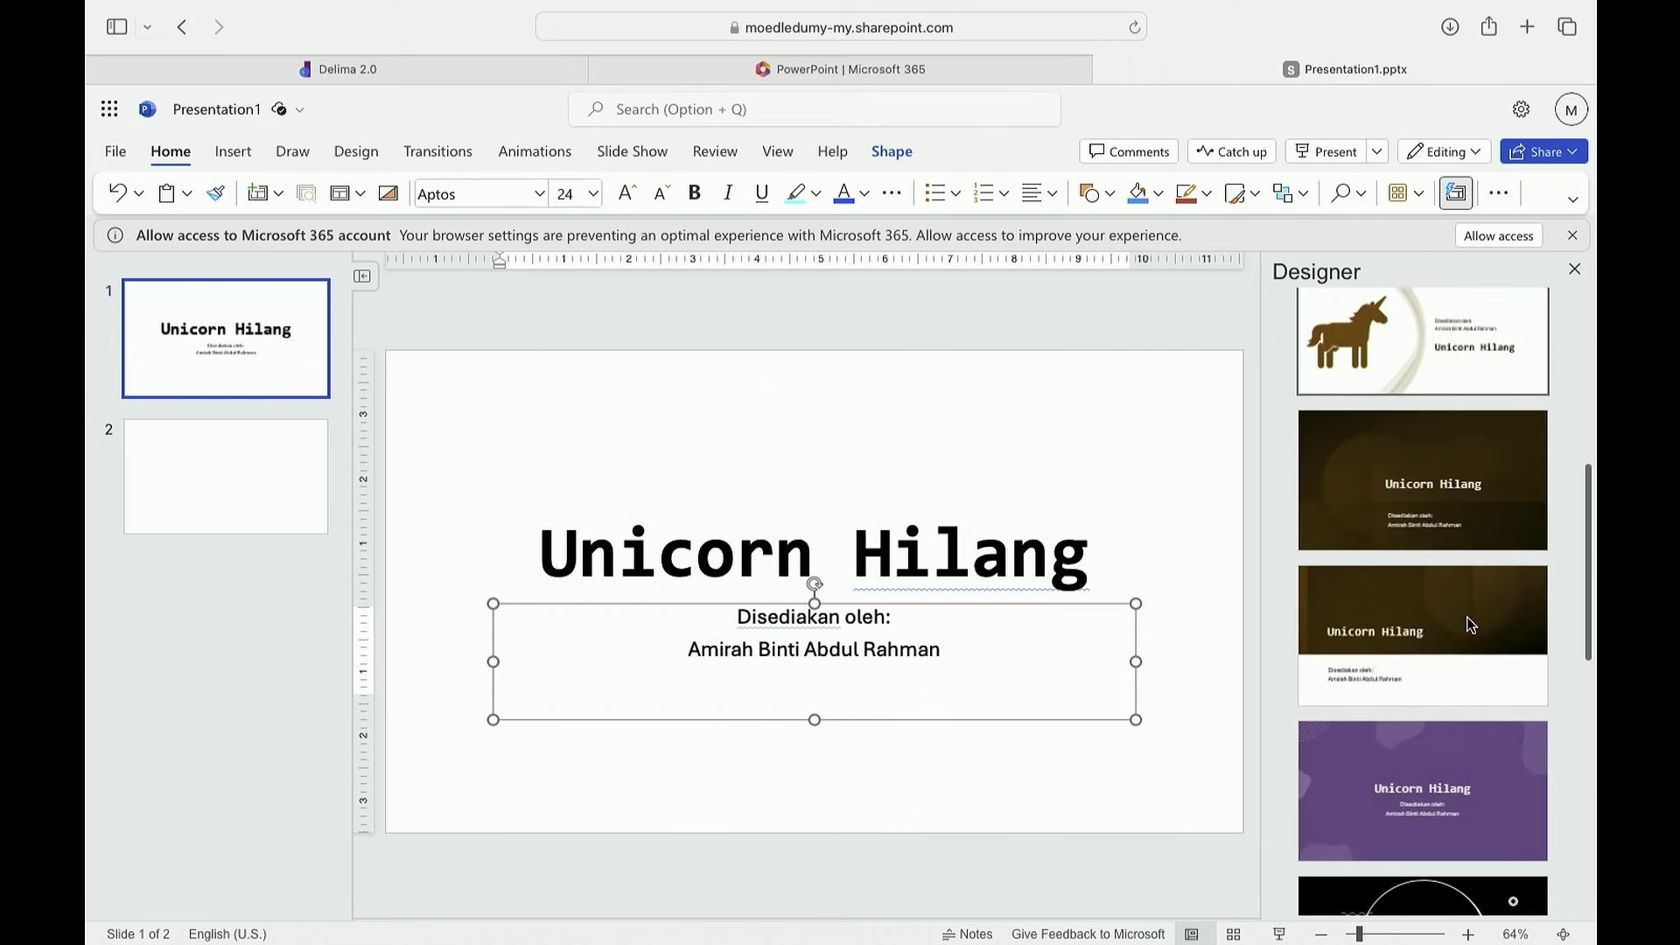
scroll(1470, 623, "down", 2)
scroll(1470, 624, "down", 3)
scroll(1470, 623, "down", 3)
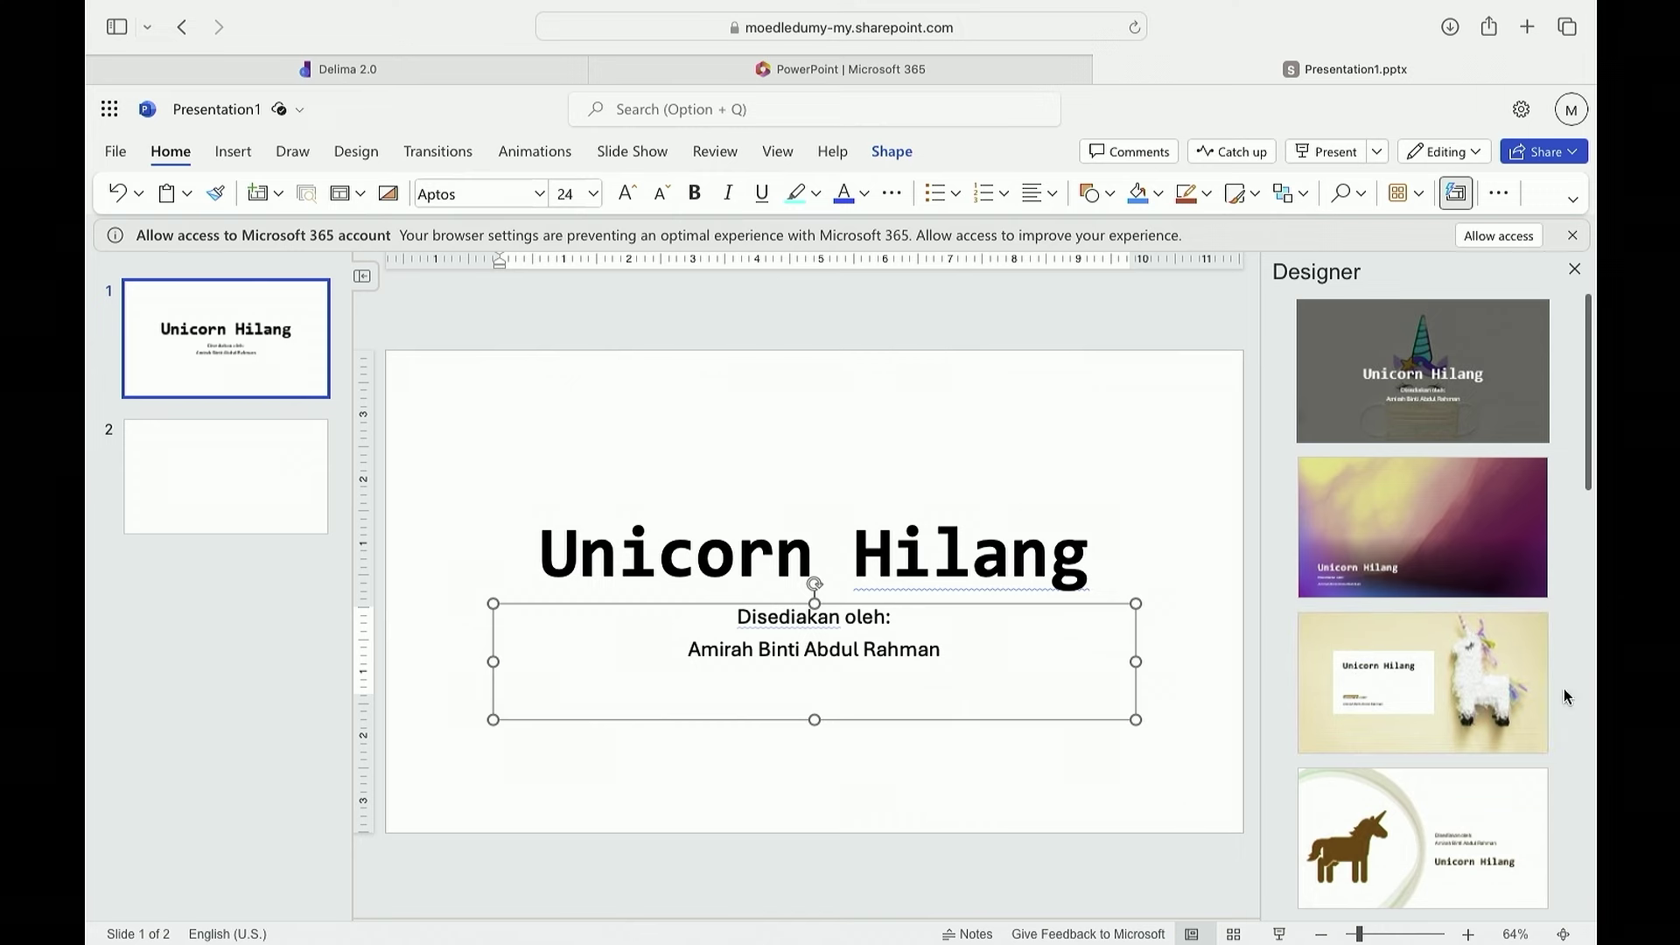
scroll(1459, 681, "down", 2)
scroll(1459, 680, "up", 2)
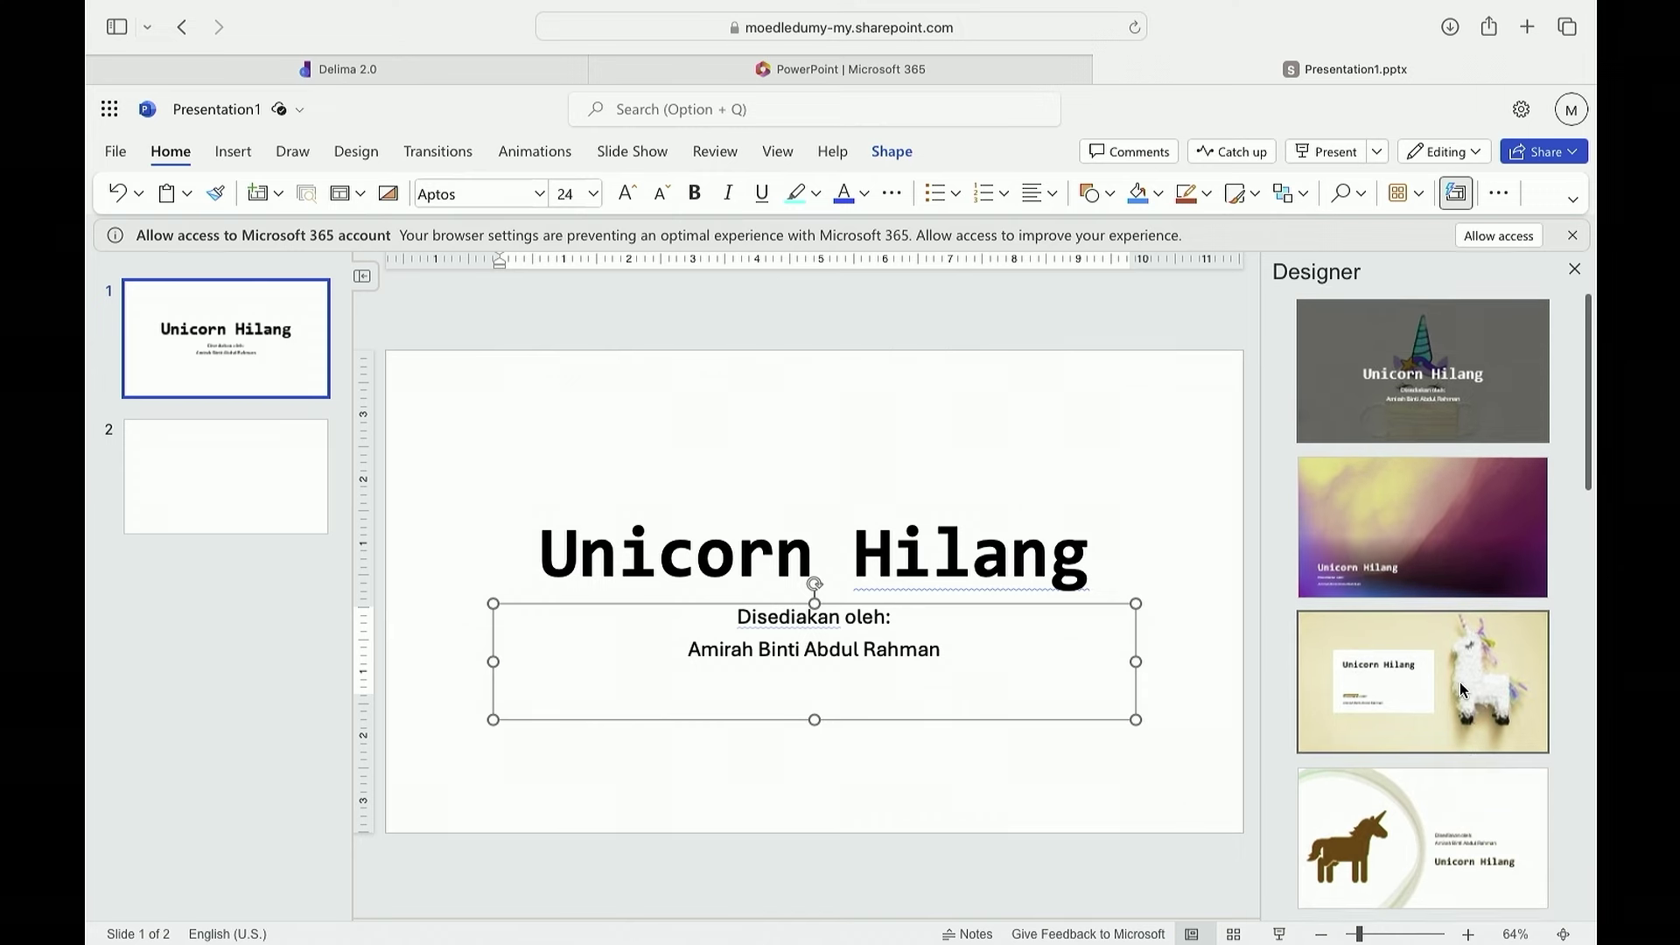
left_click(1421, 385)
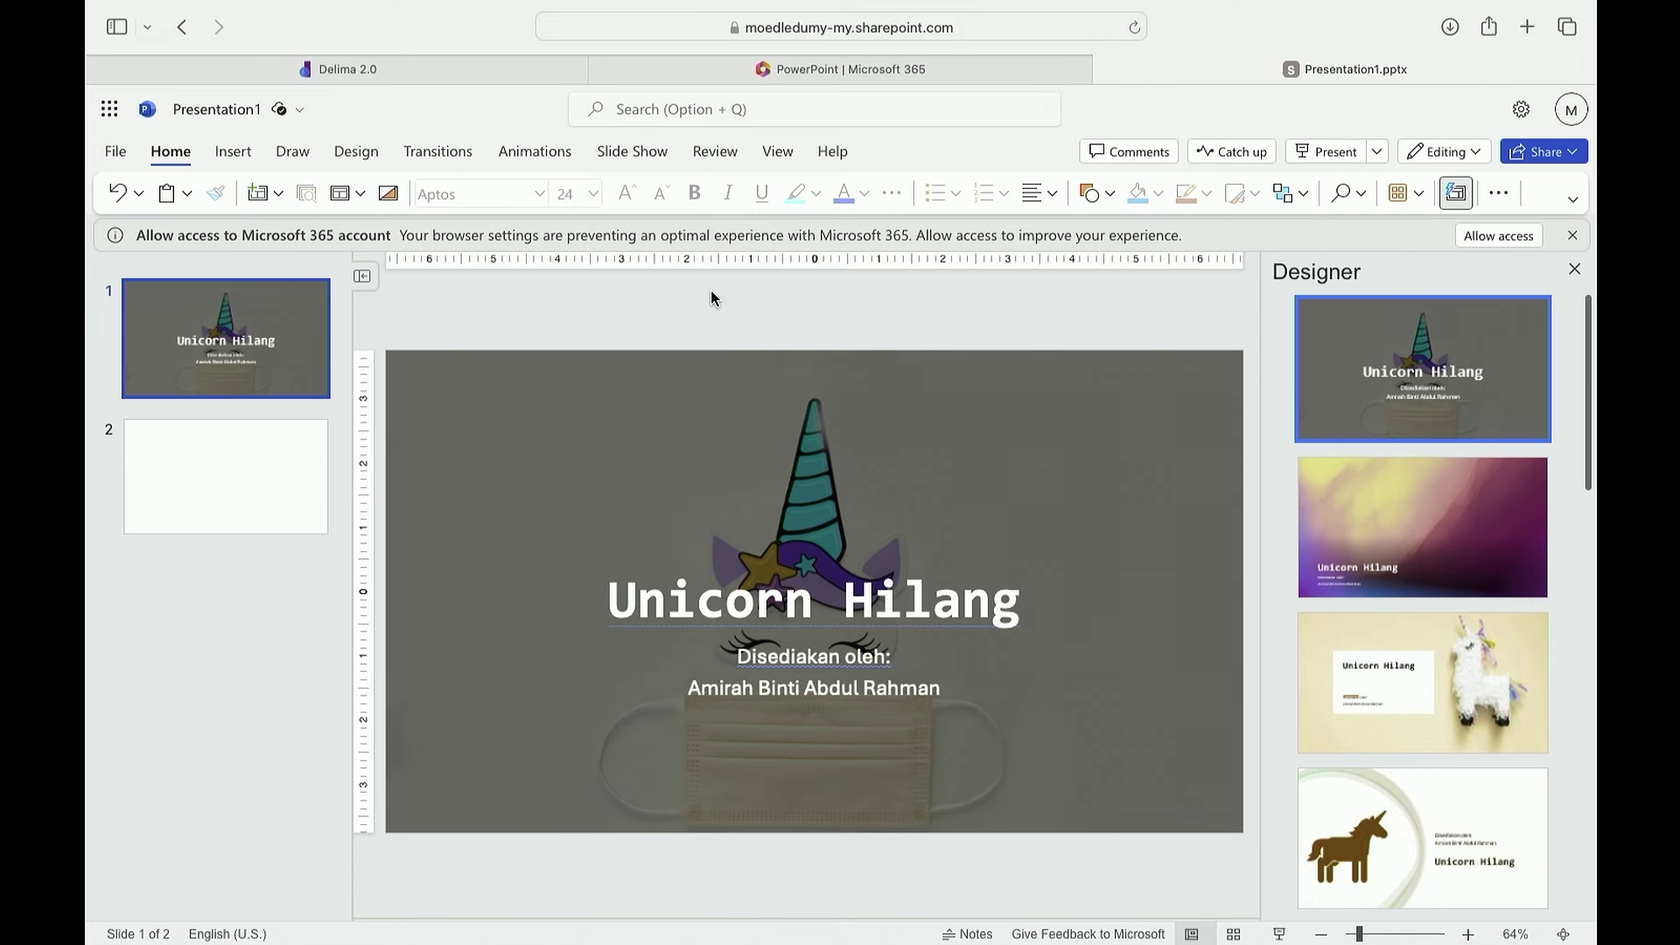
left_click(1575, 270)
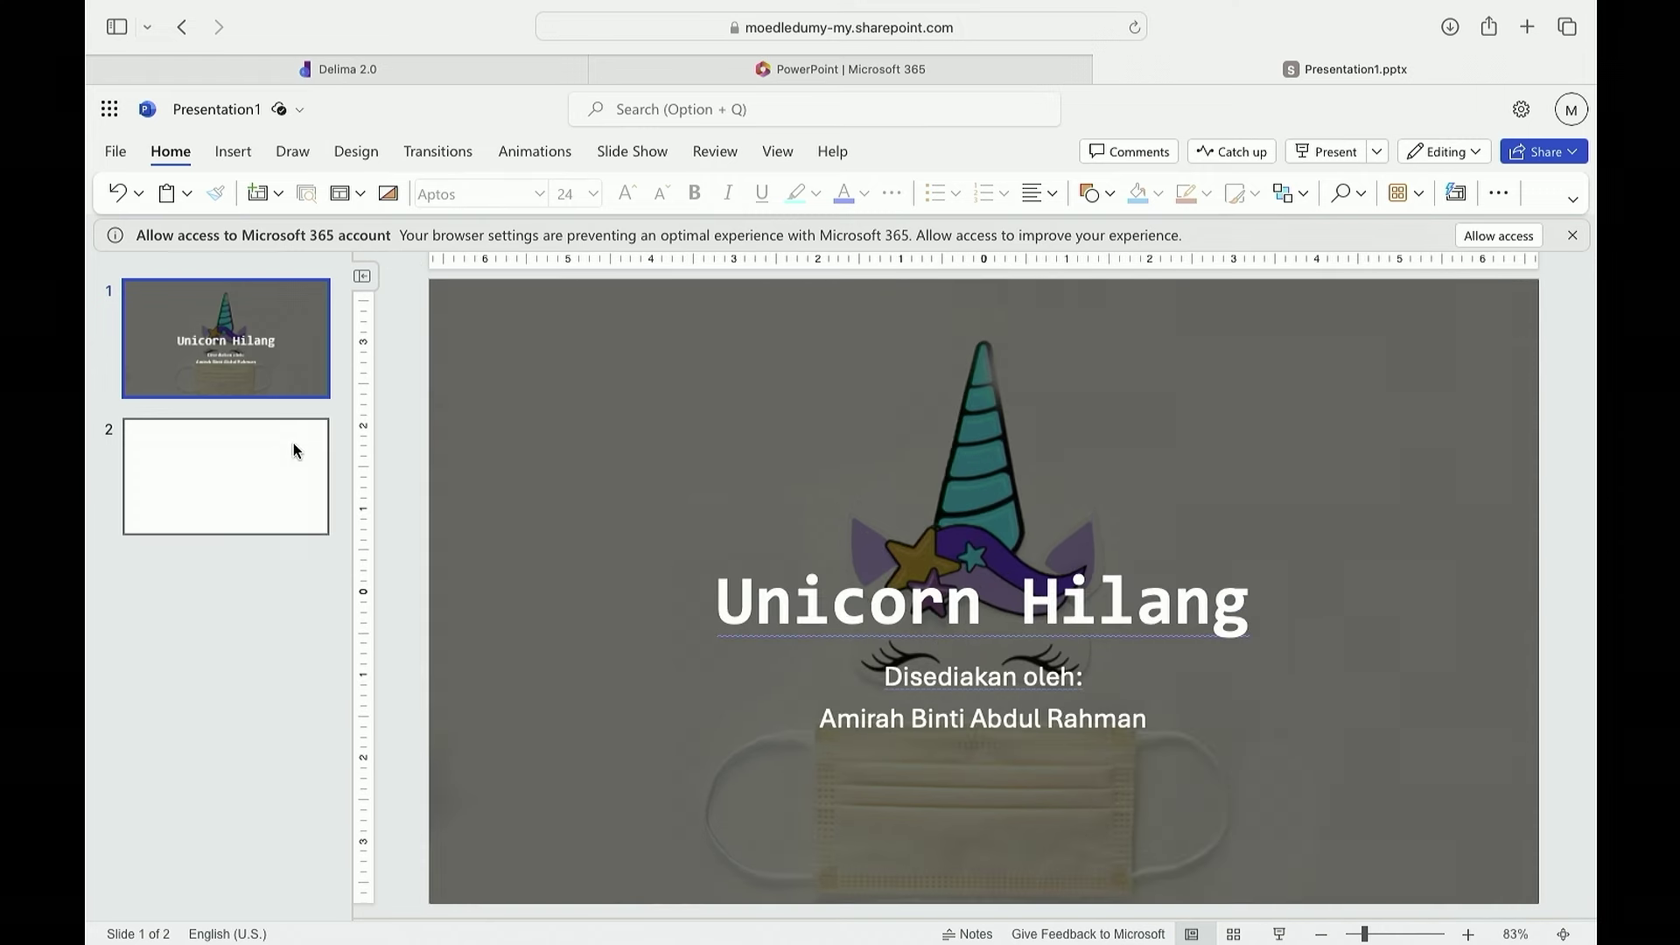
Step: Go to slide 2 and place the cursor in its blank title placeholder
left_click(231, 503)
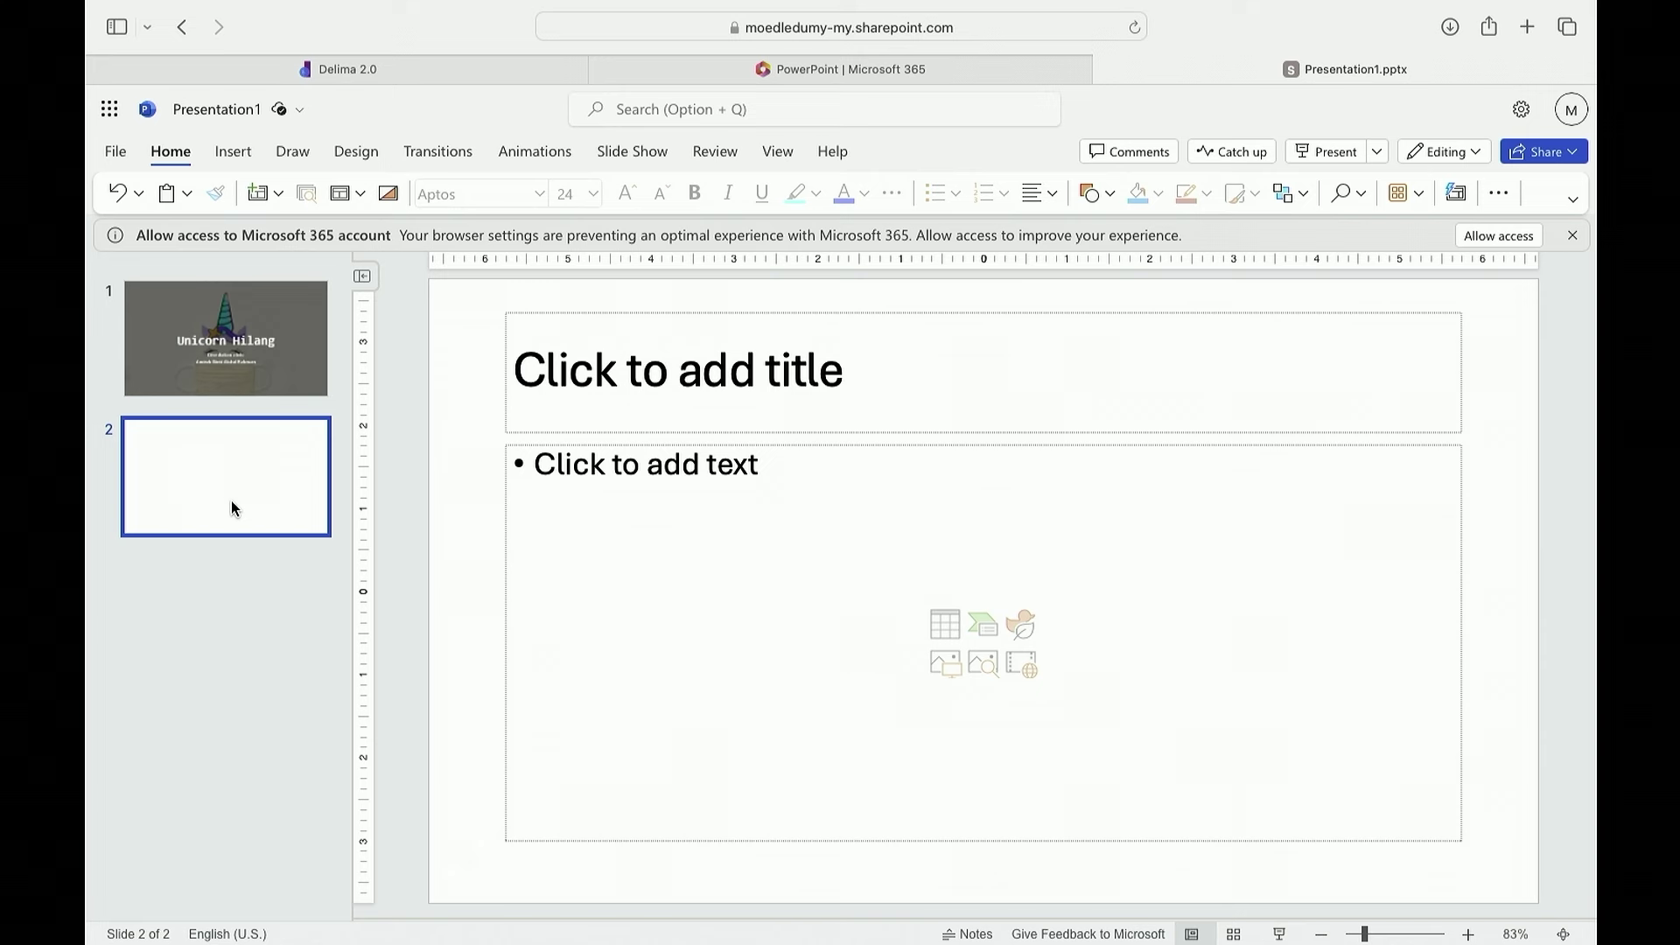
left_click(707, 377)
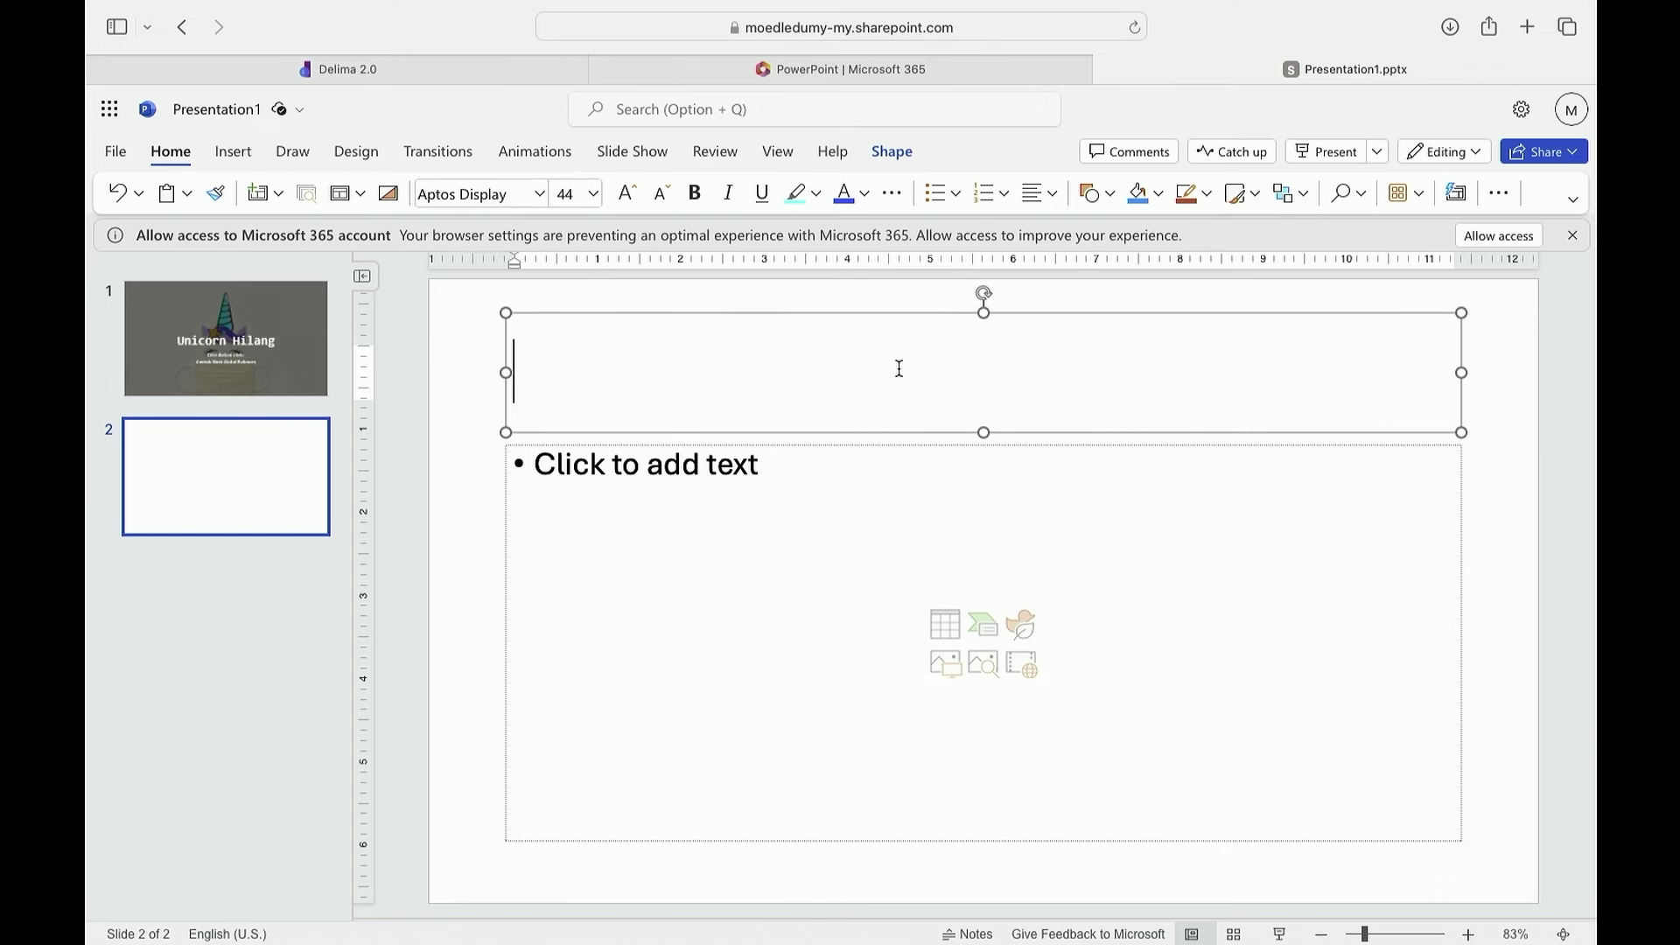
left_click(196, 349)
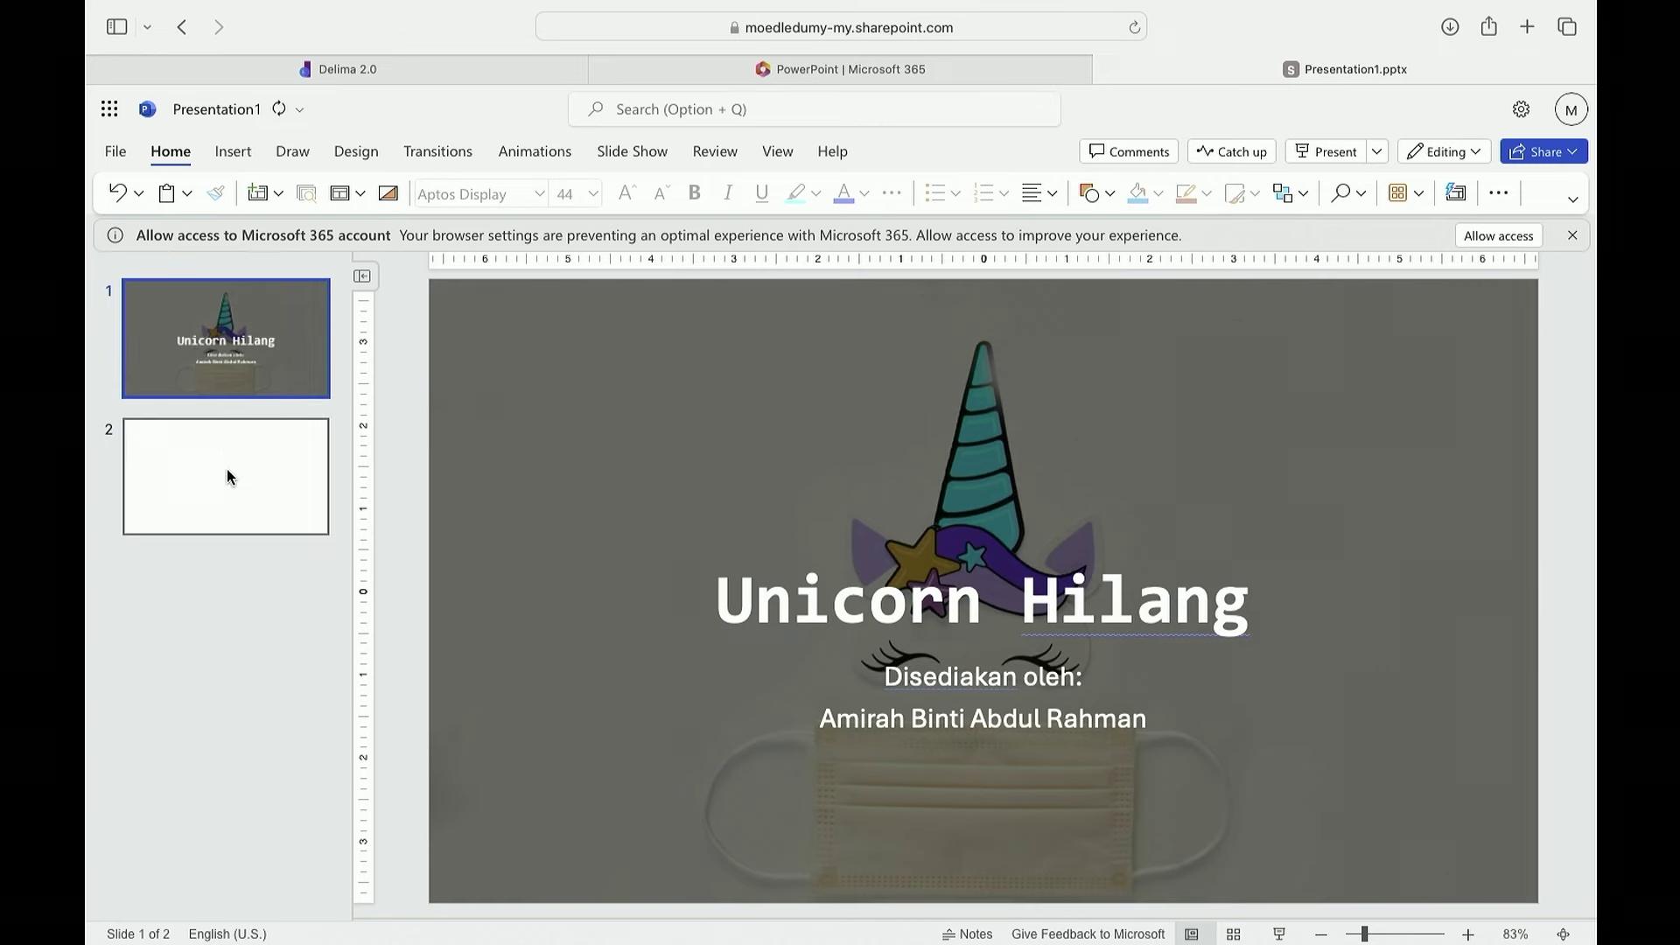
left_click(227, 472)
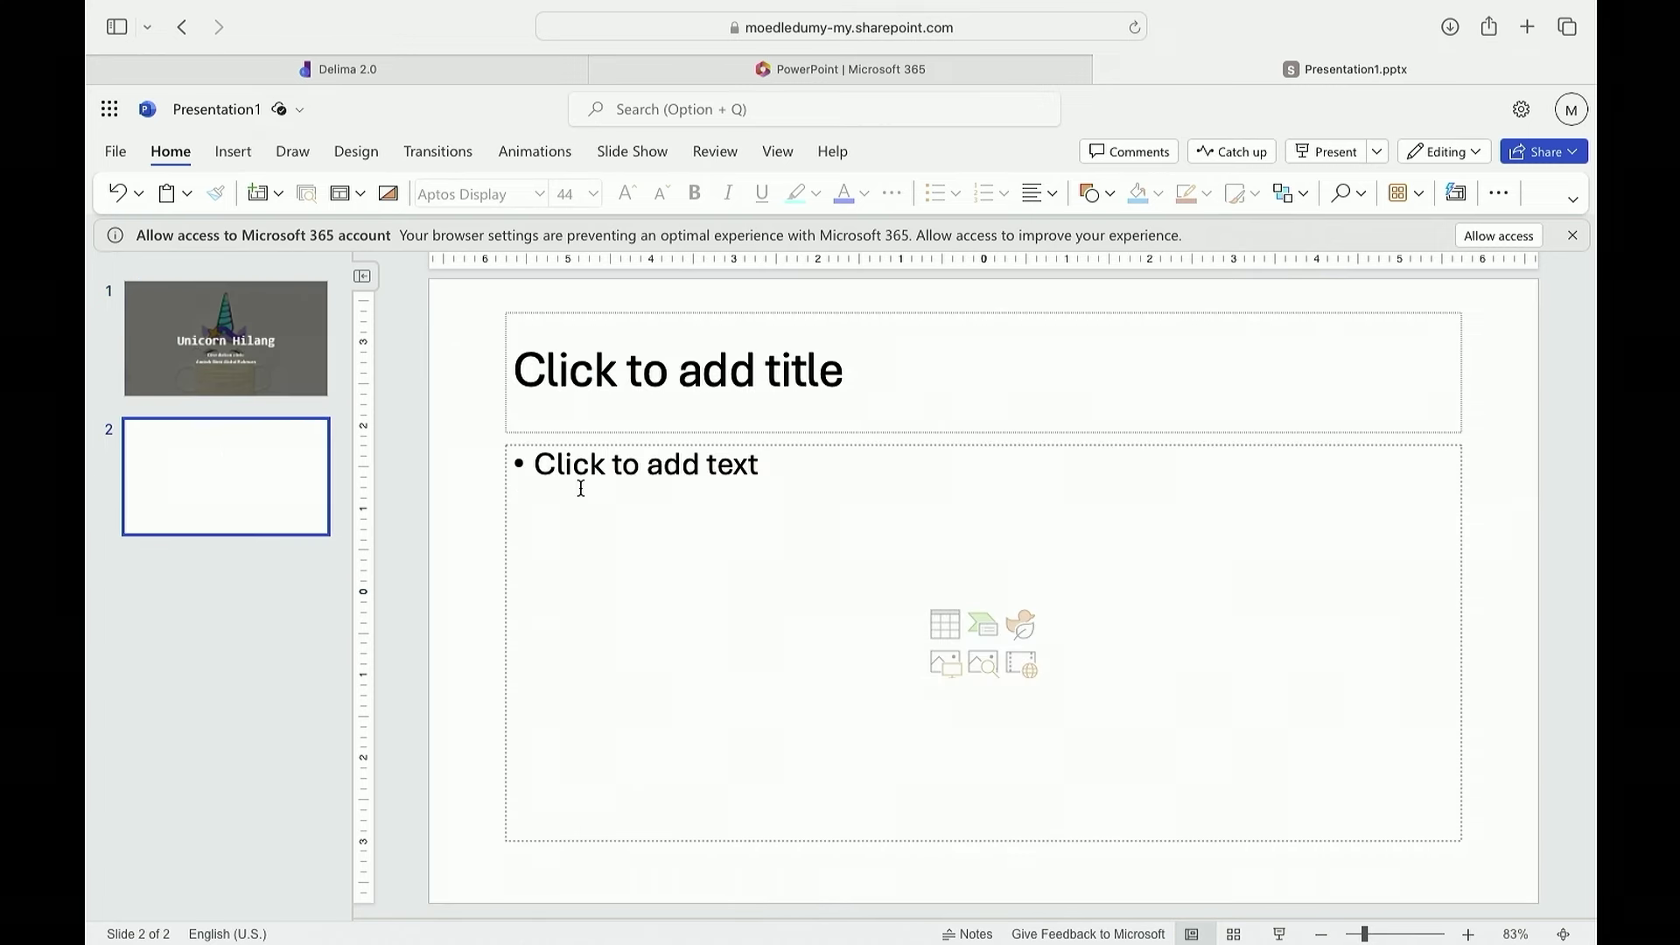
left_click(878, 375)
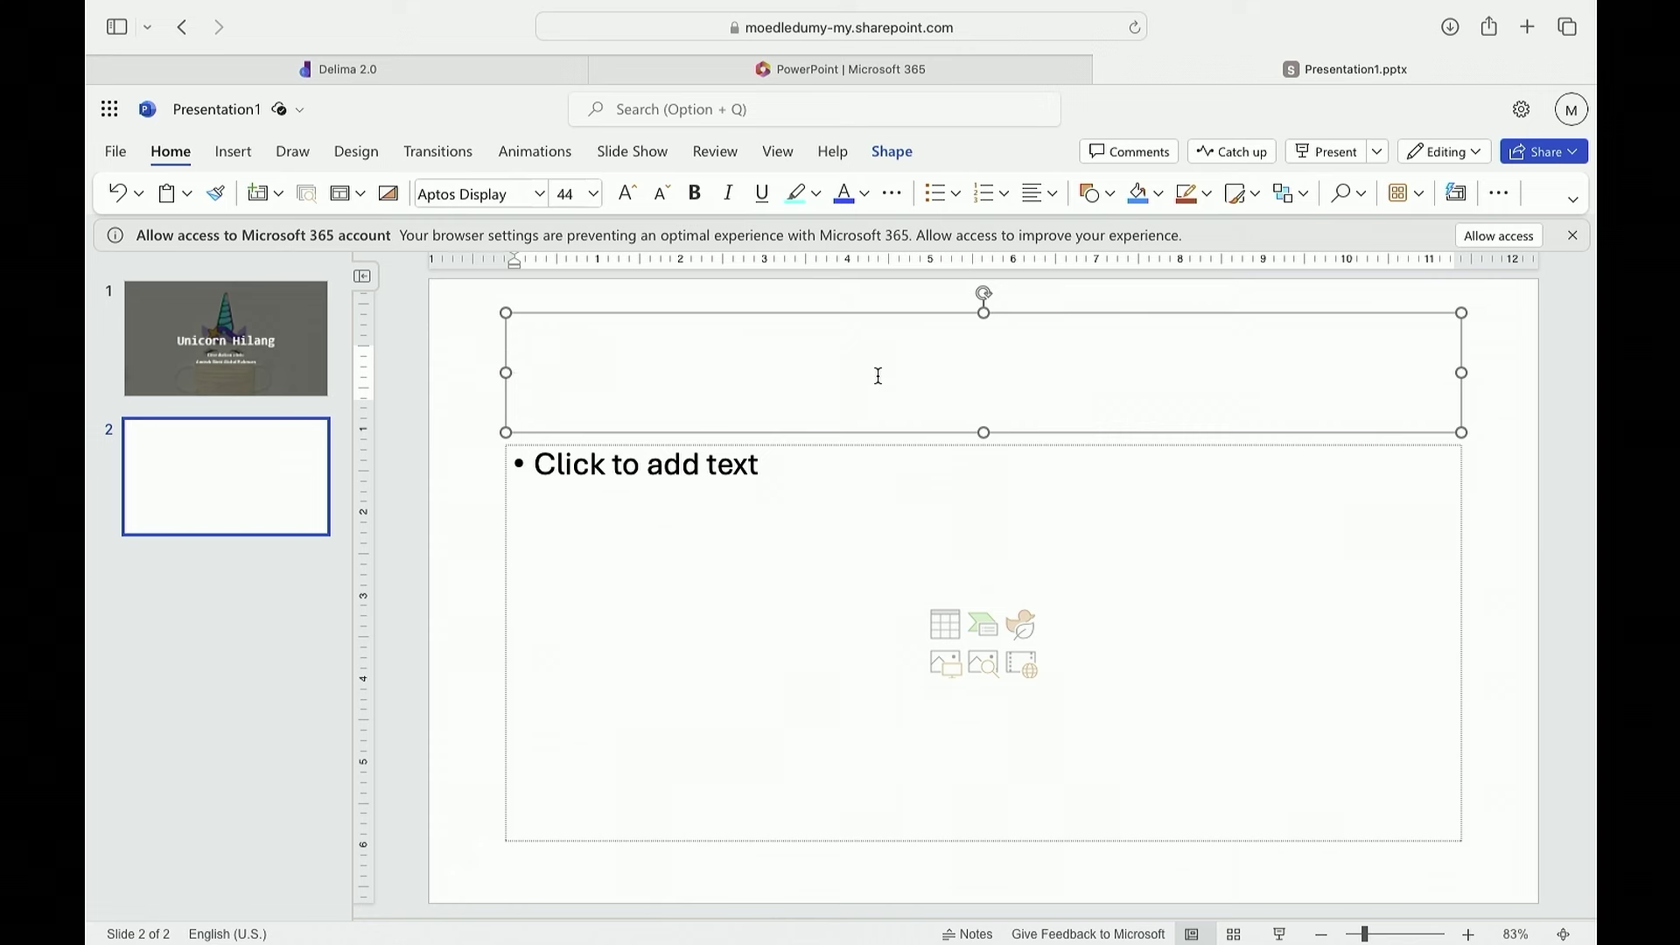
Step: Title slide 2 'Watak' and make it bold and centred
type("Watak")
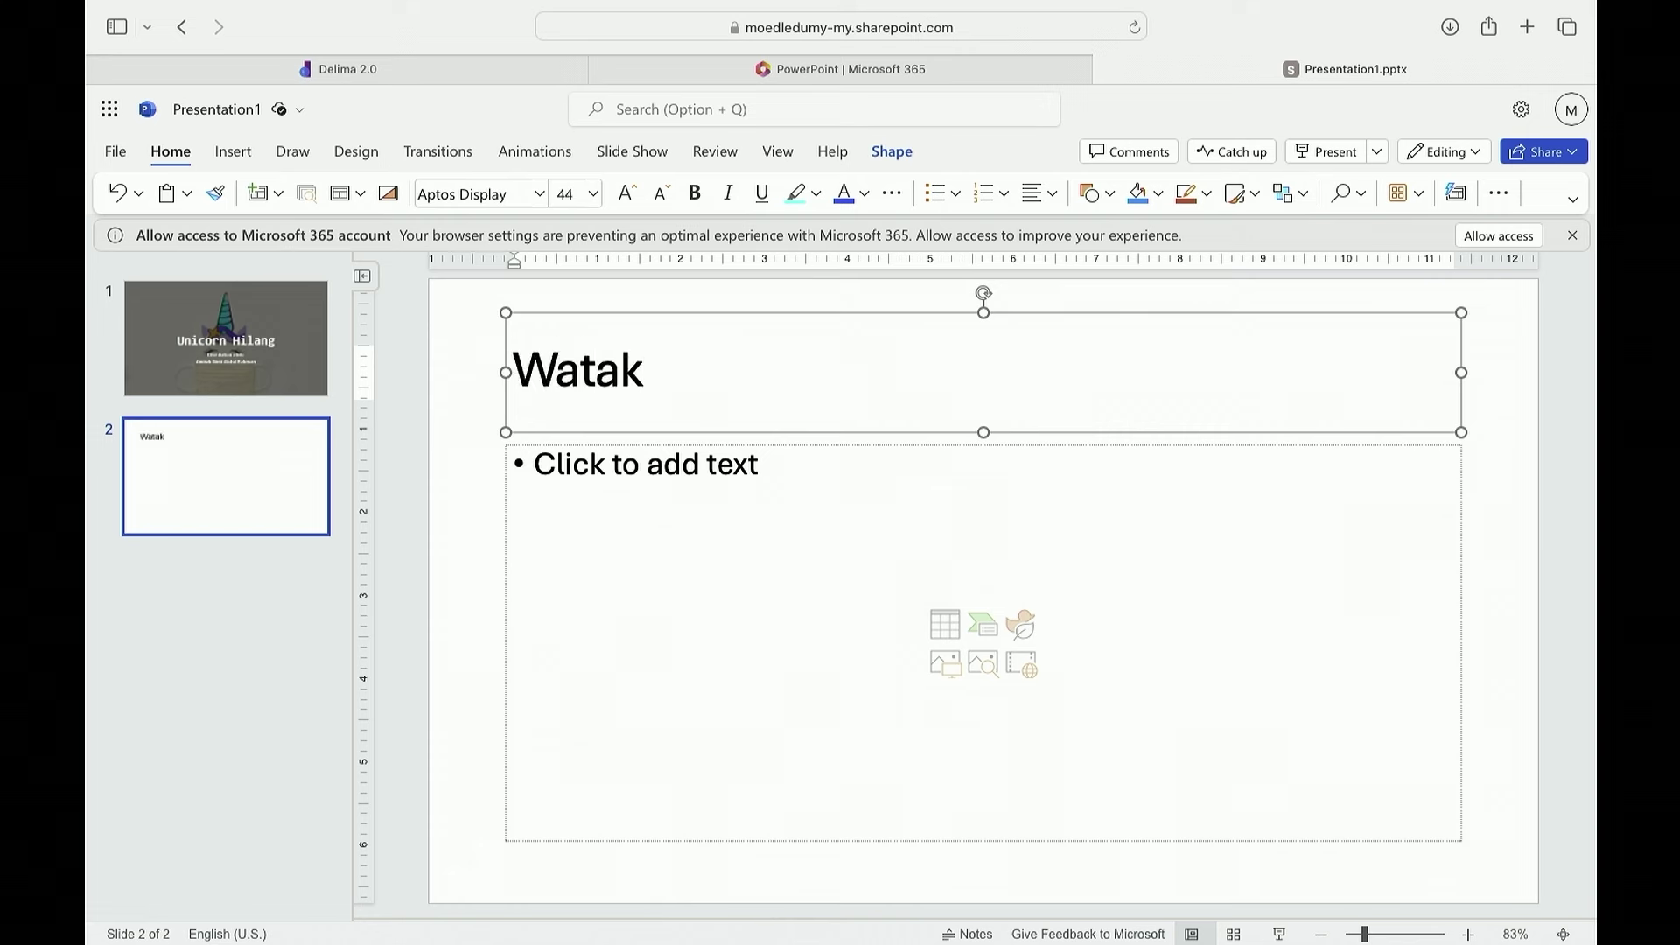
left_click_drag(763, 372, 516, 363)
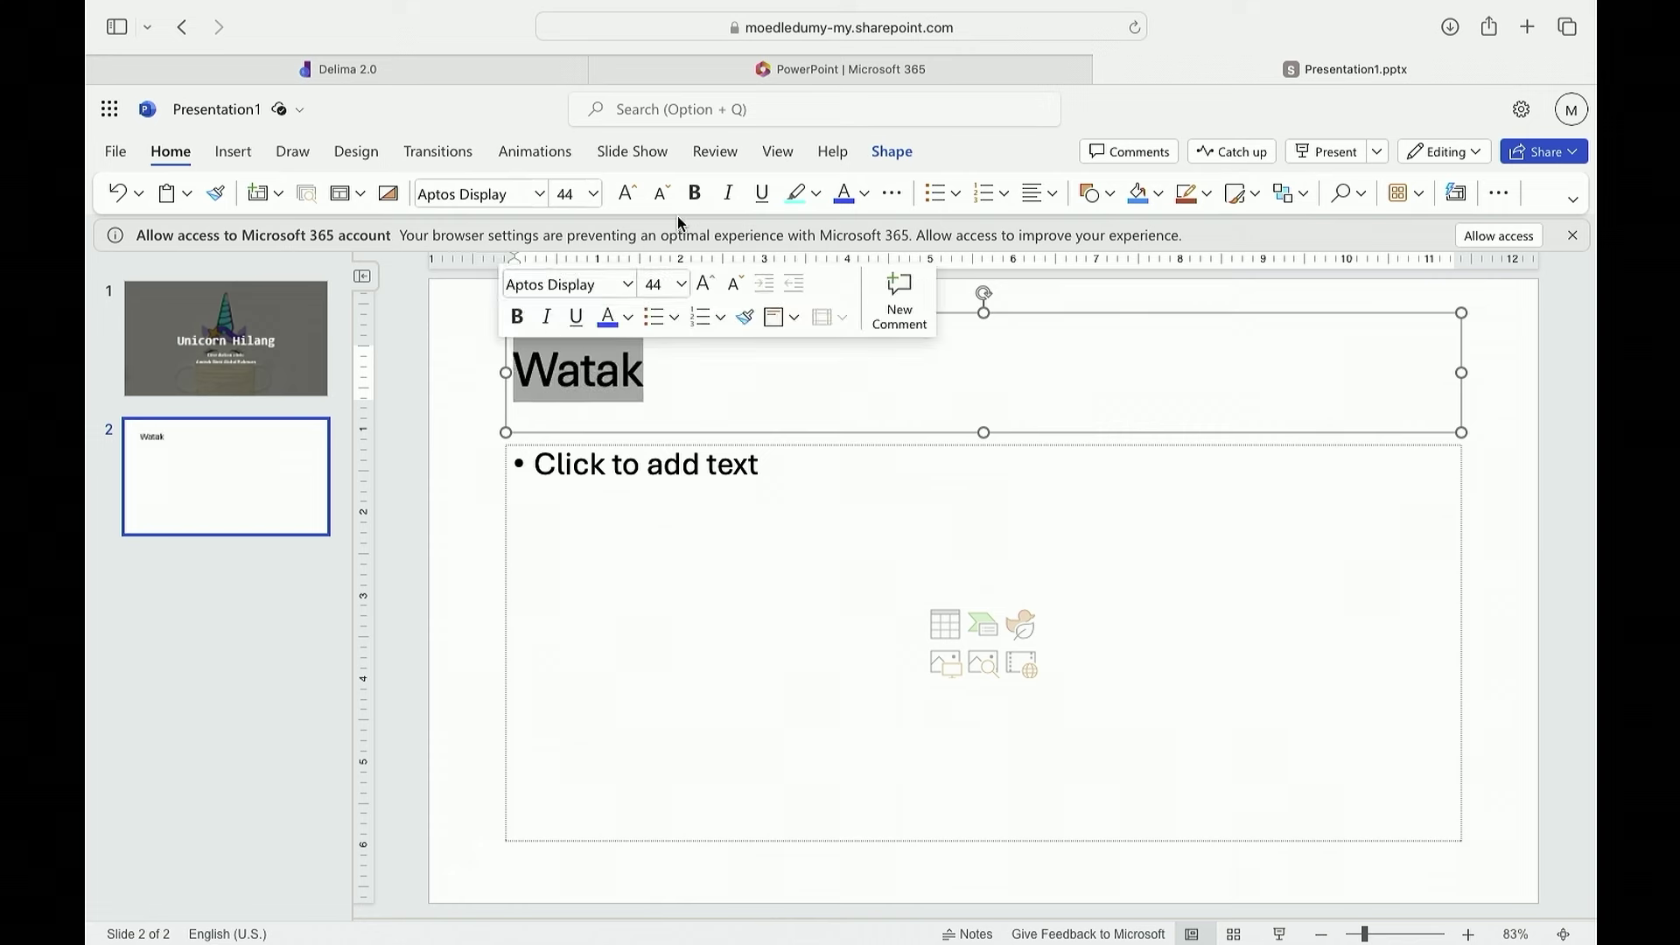
left_click(1034, 194)
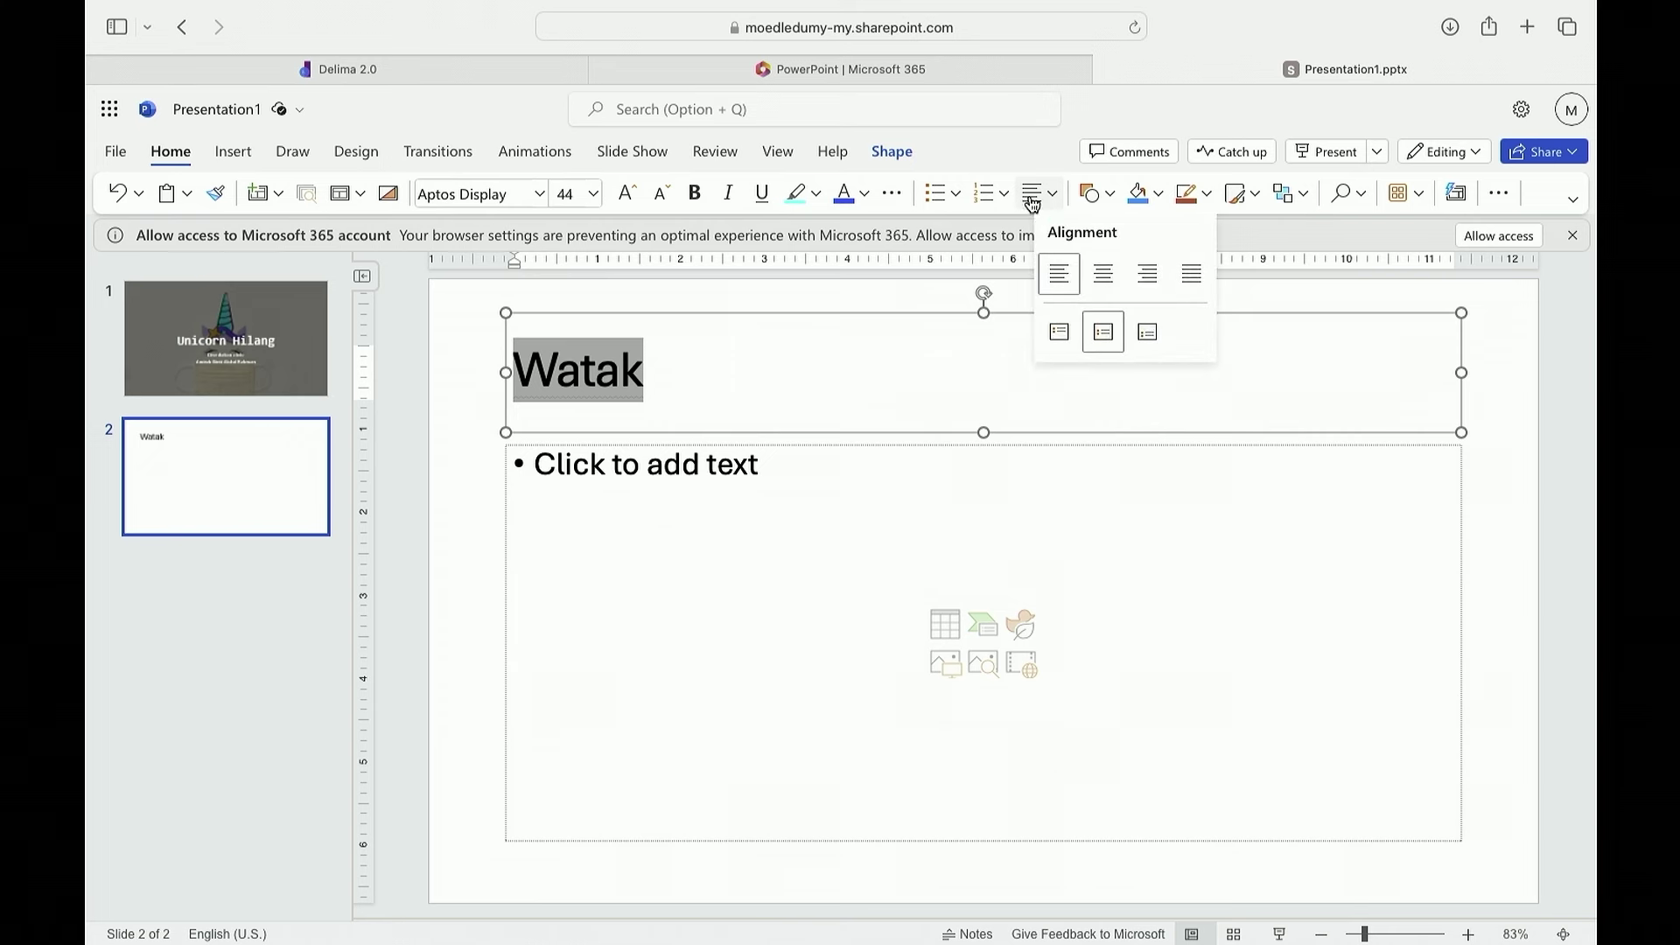
left_click(1102, 270)
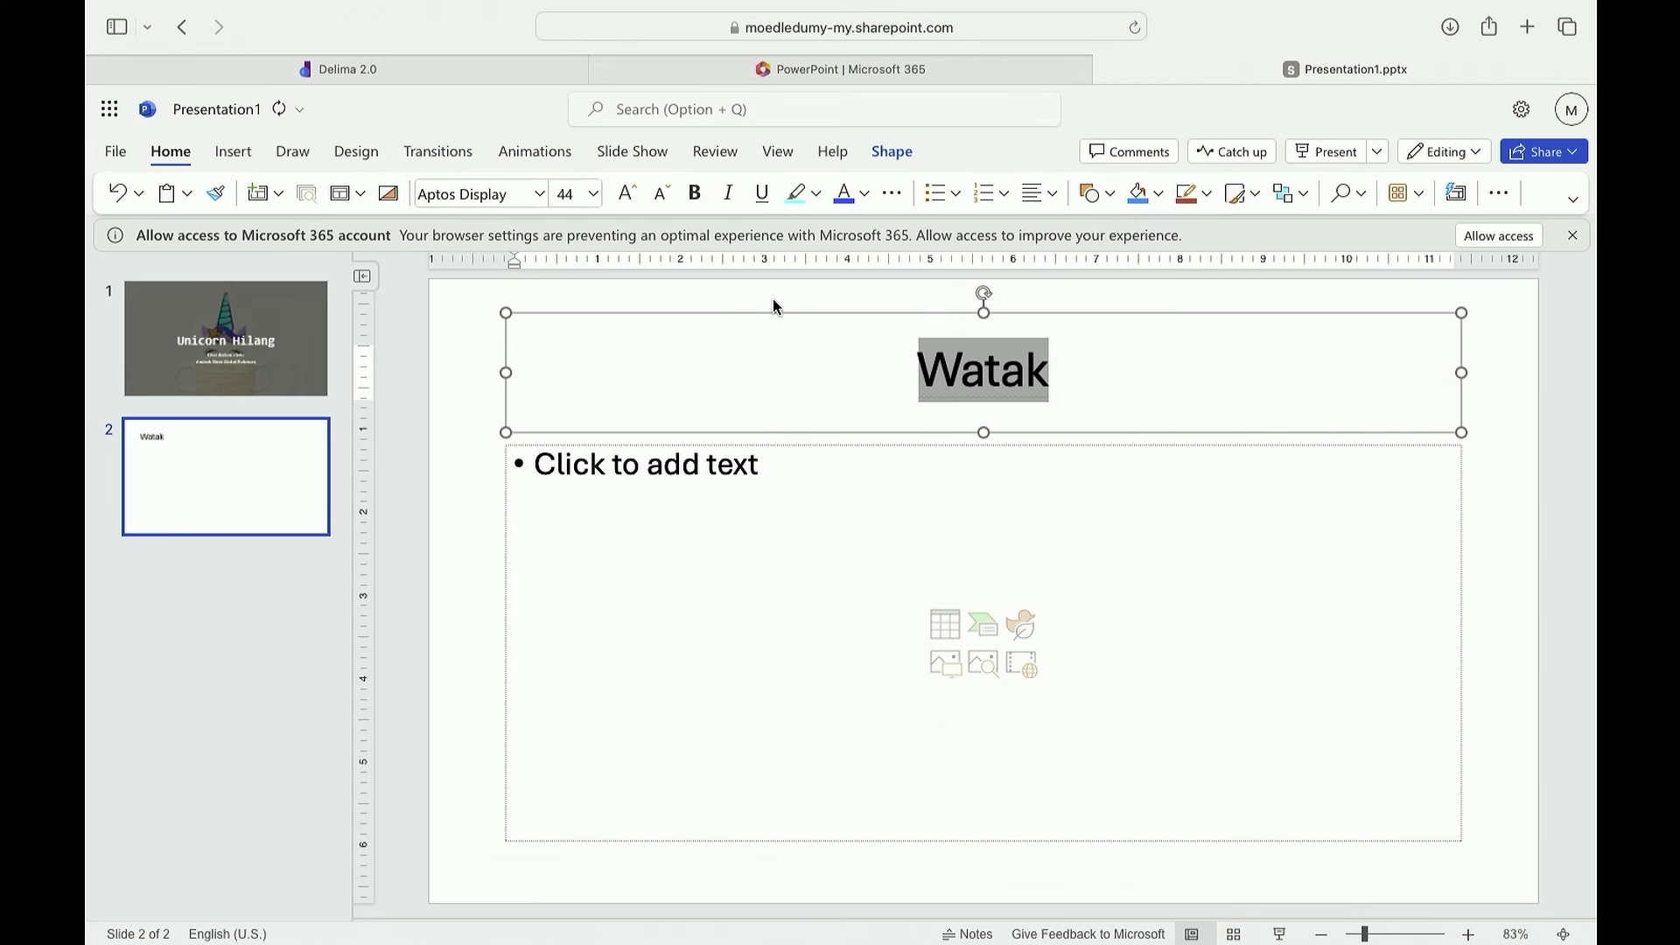
left_click(694, 194)
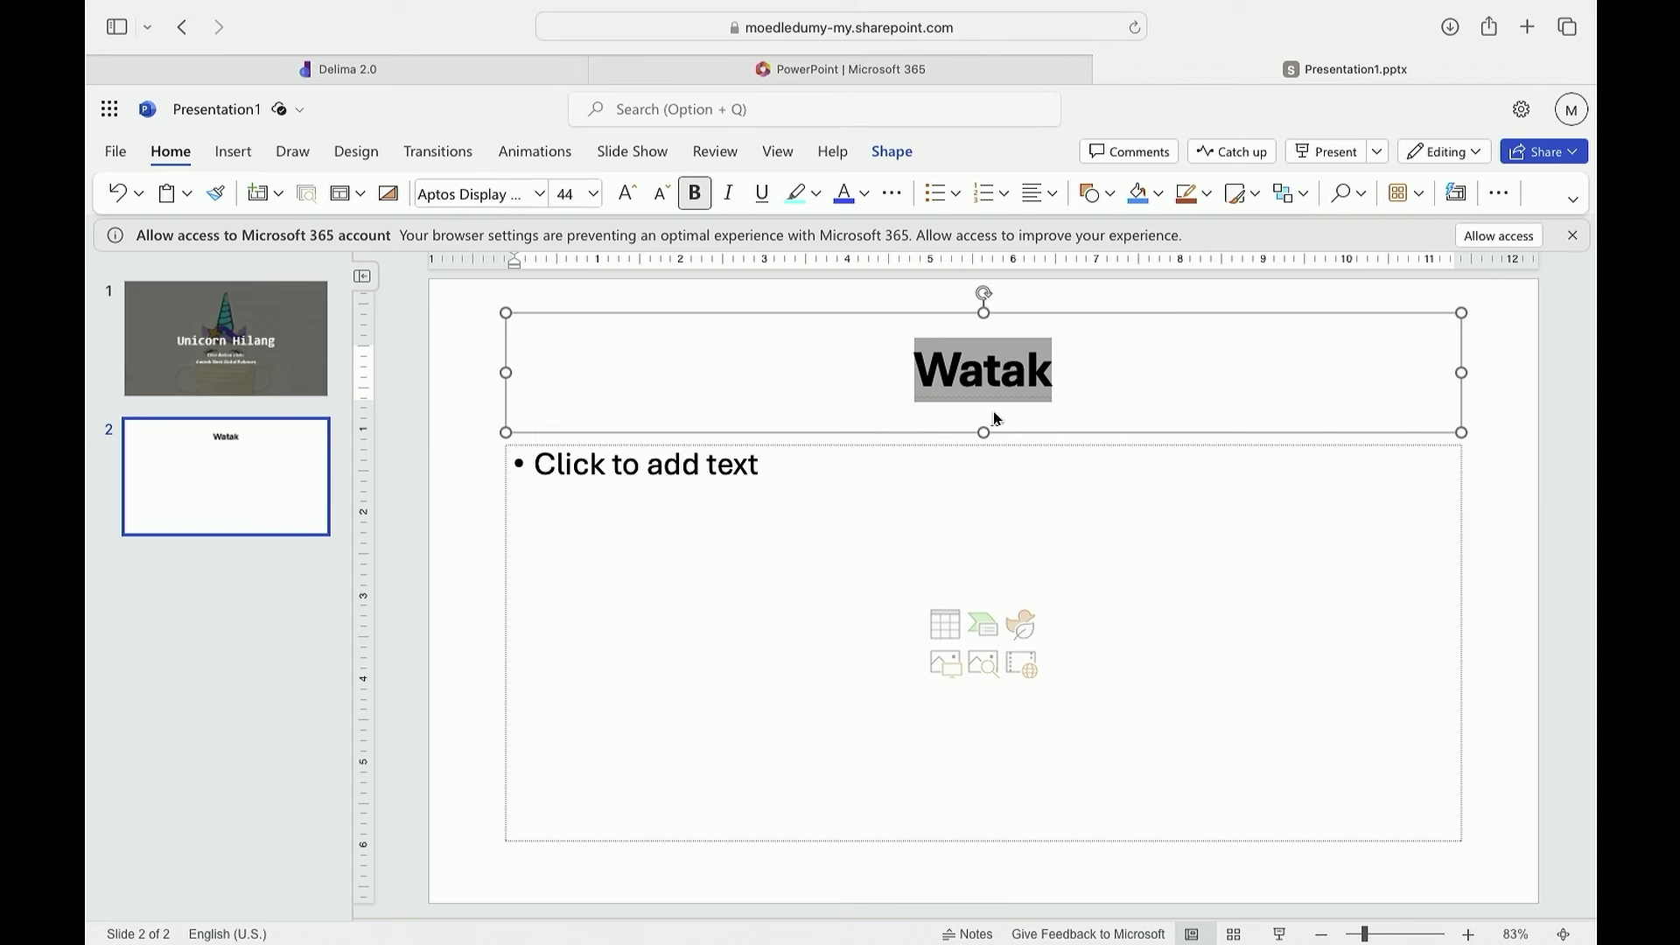
Step: Add 'Unicorn' as the first bullet and bring up Designer ideas
left_click(782, 475)
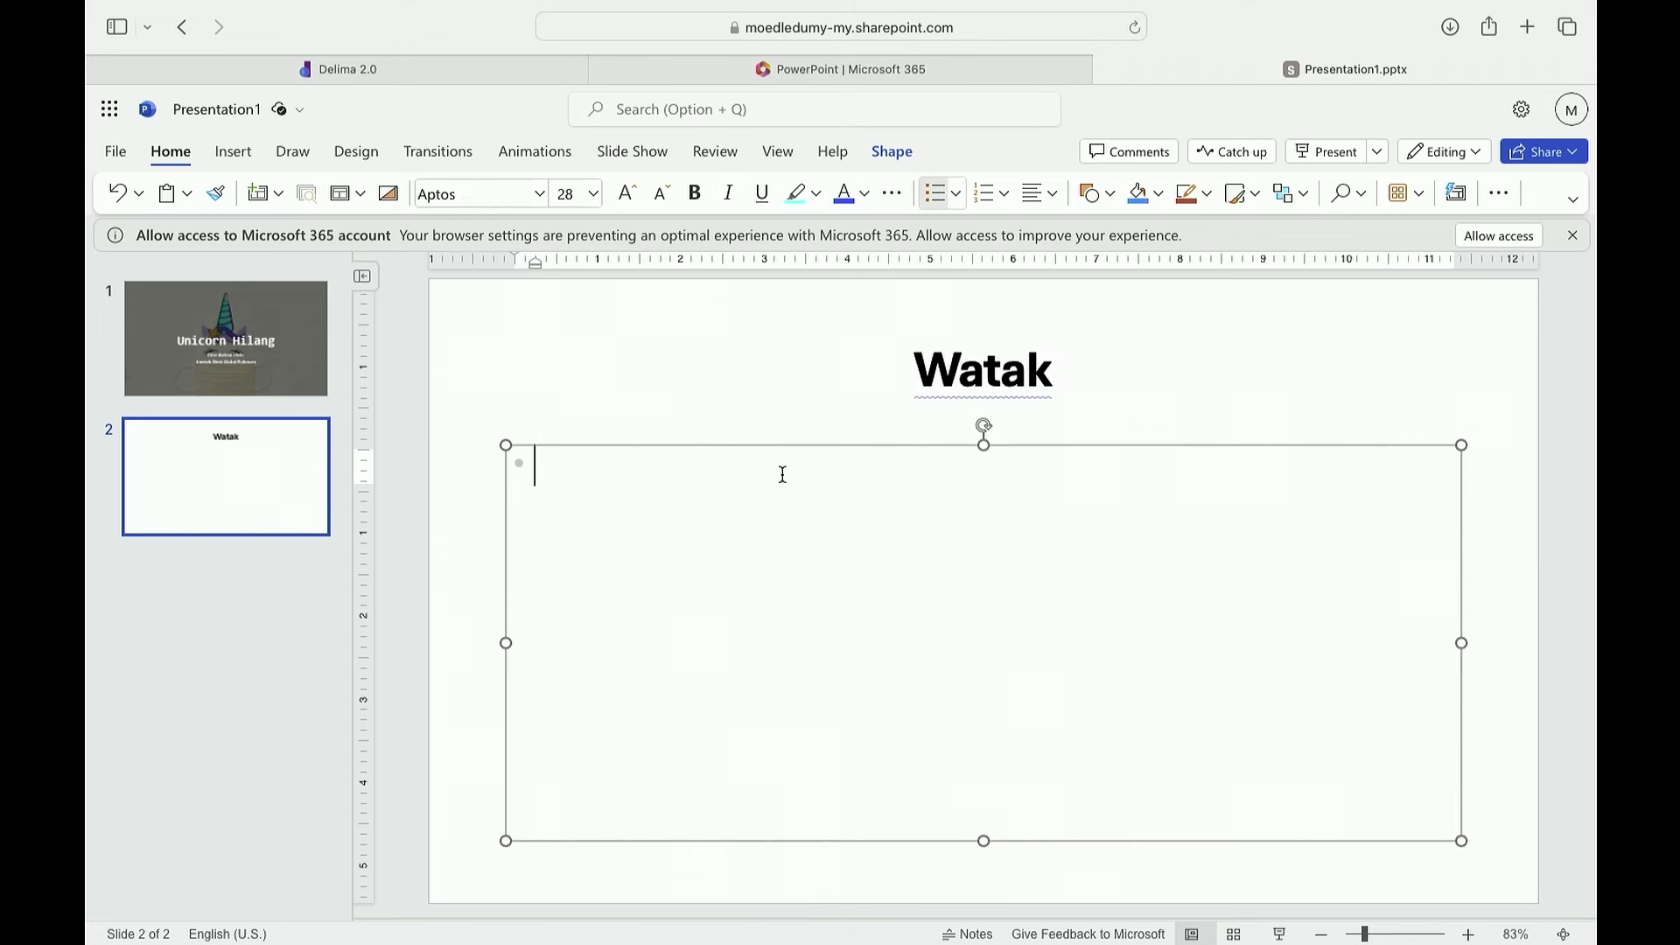
type("Uni")
type("corn")
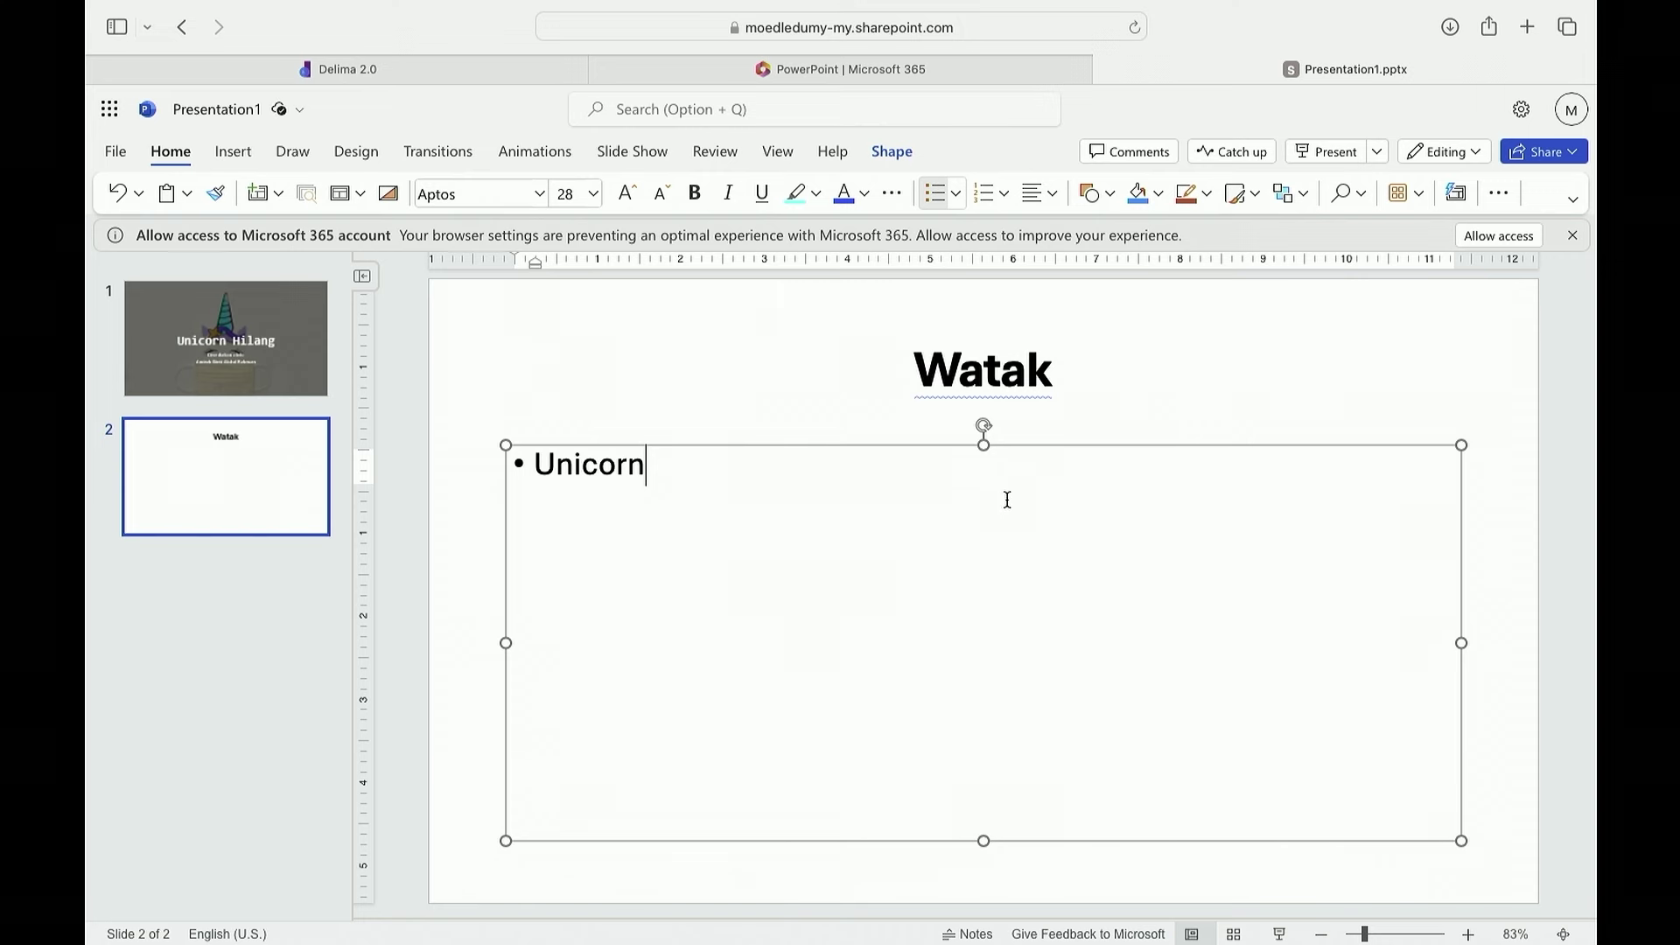
left_click(1456, 194)
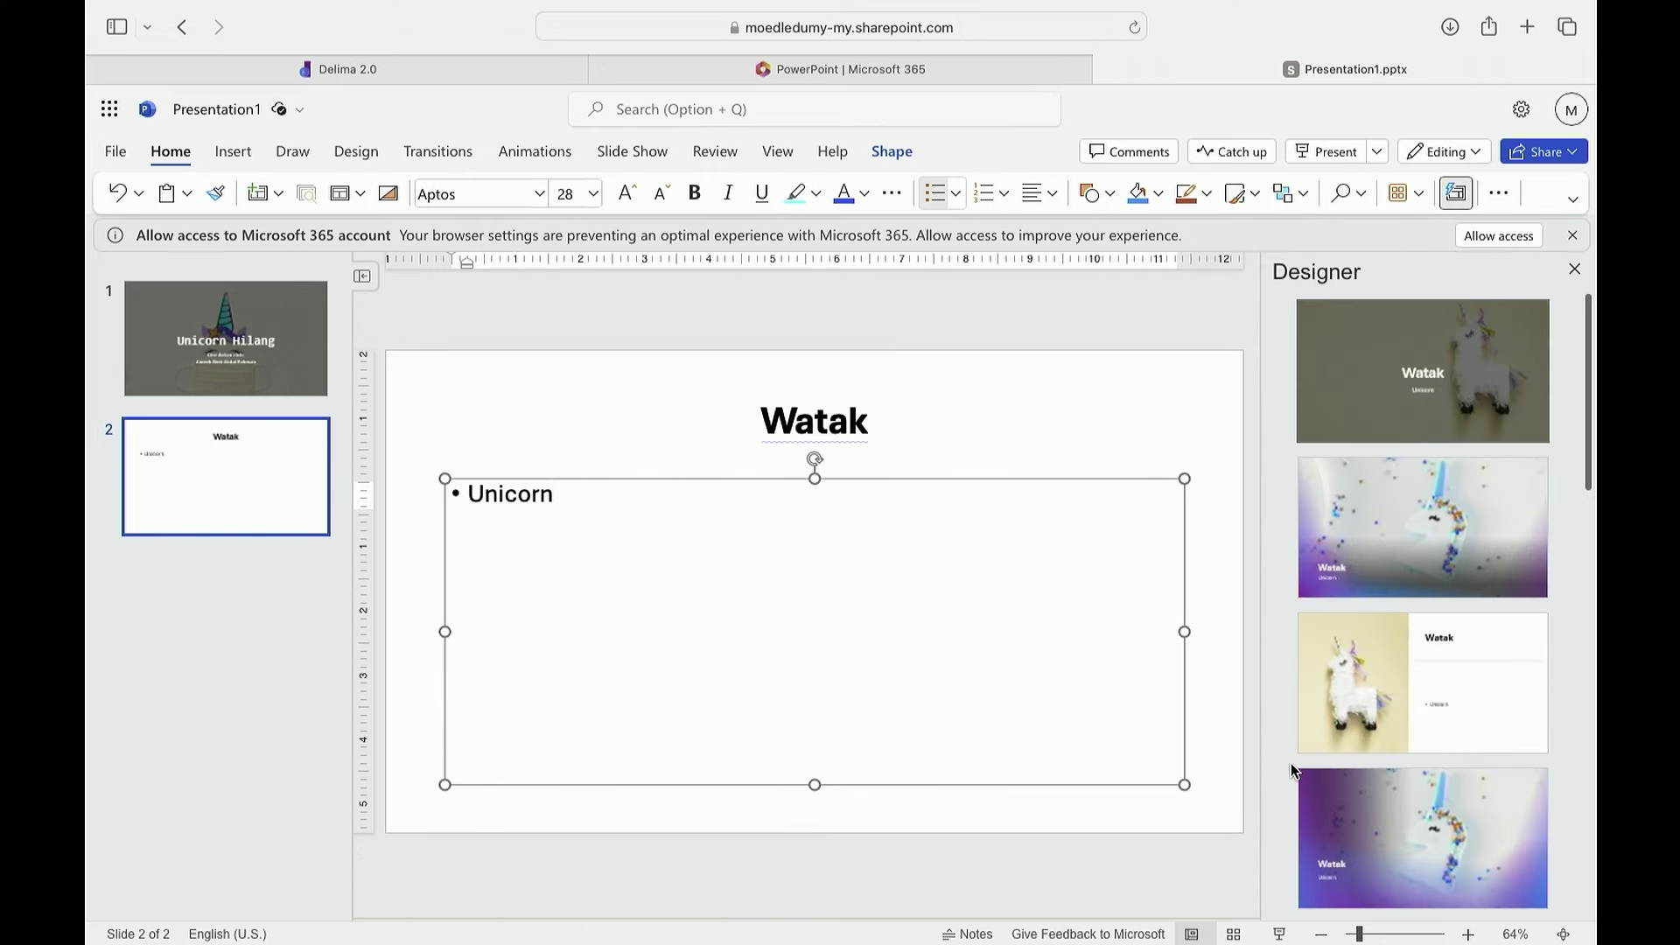
Step: Try the fourth Designer idea, a purple unicorn-photo layout, then undo it
left_click(1410, 848)
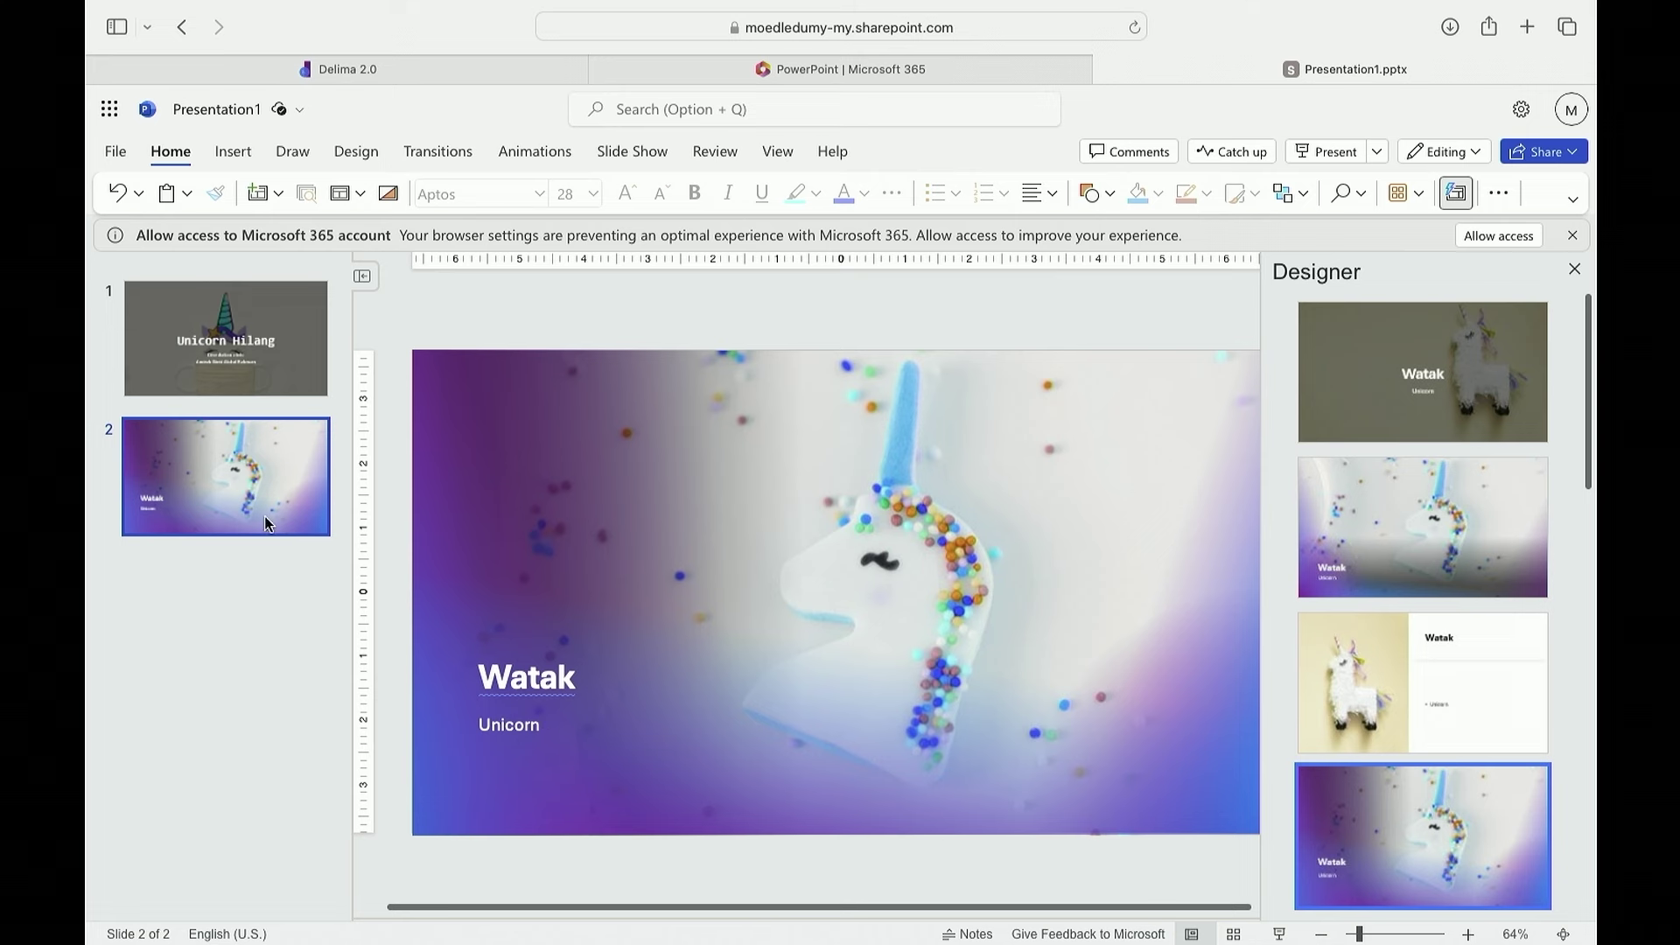
left_click(551, 737)
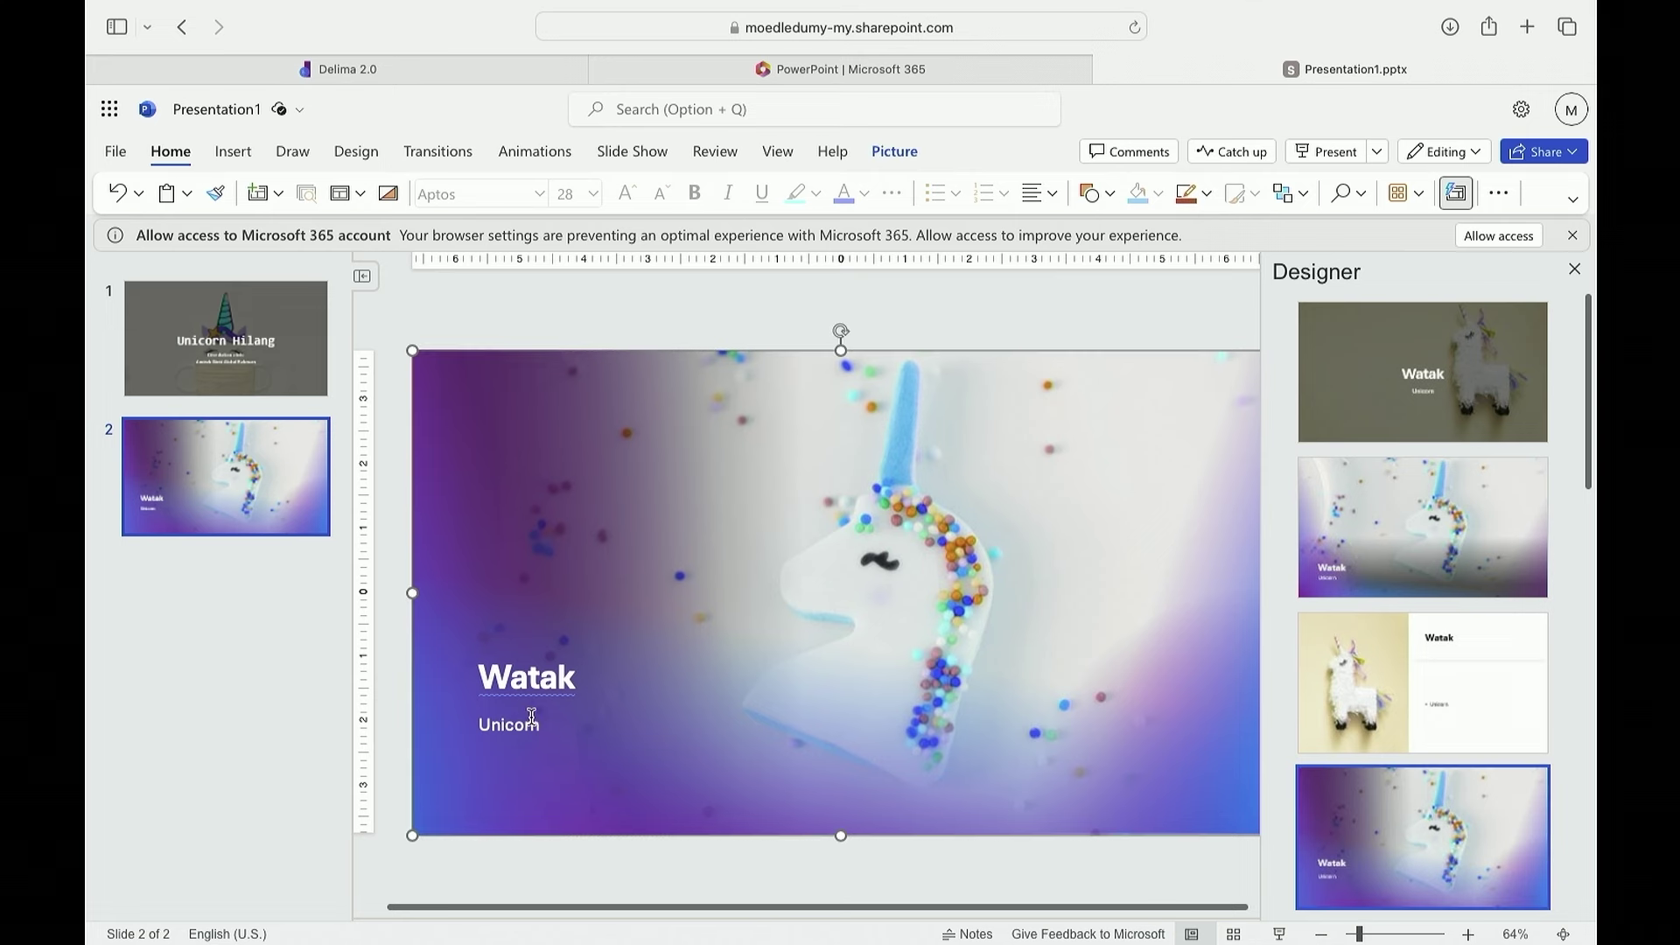
left_click(543, 725)
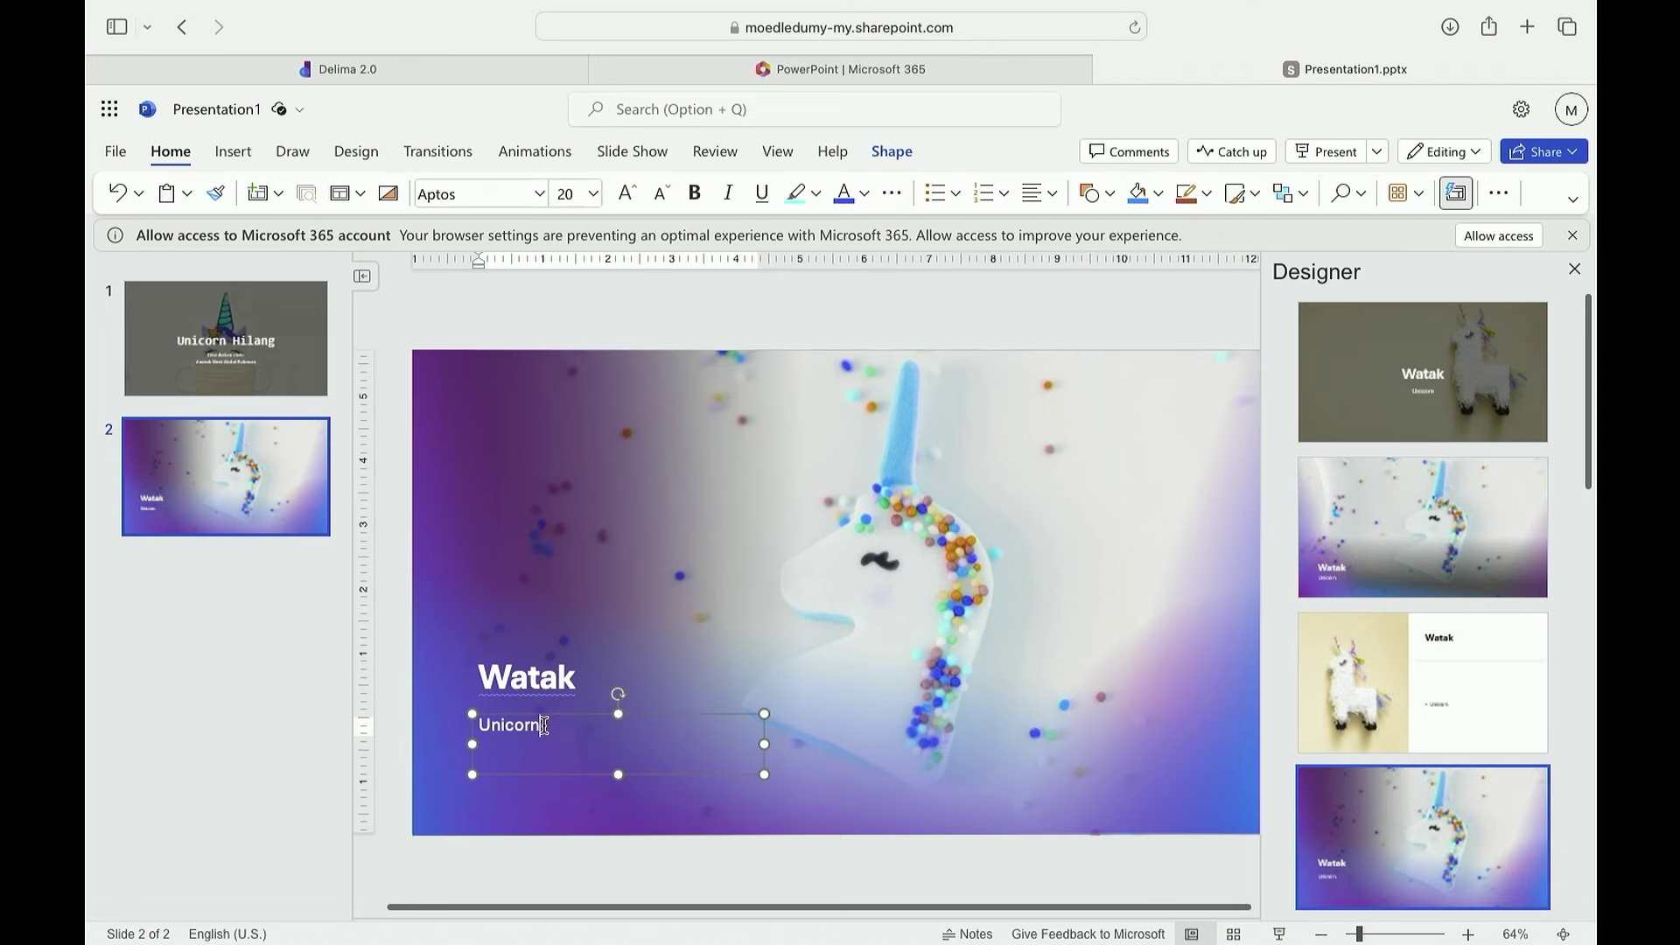
left_click(117, 196)
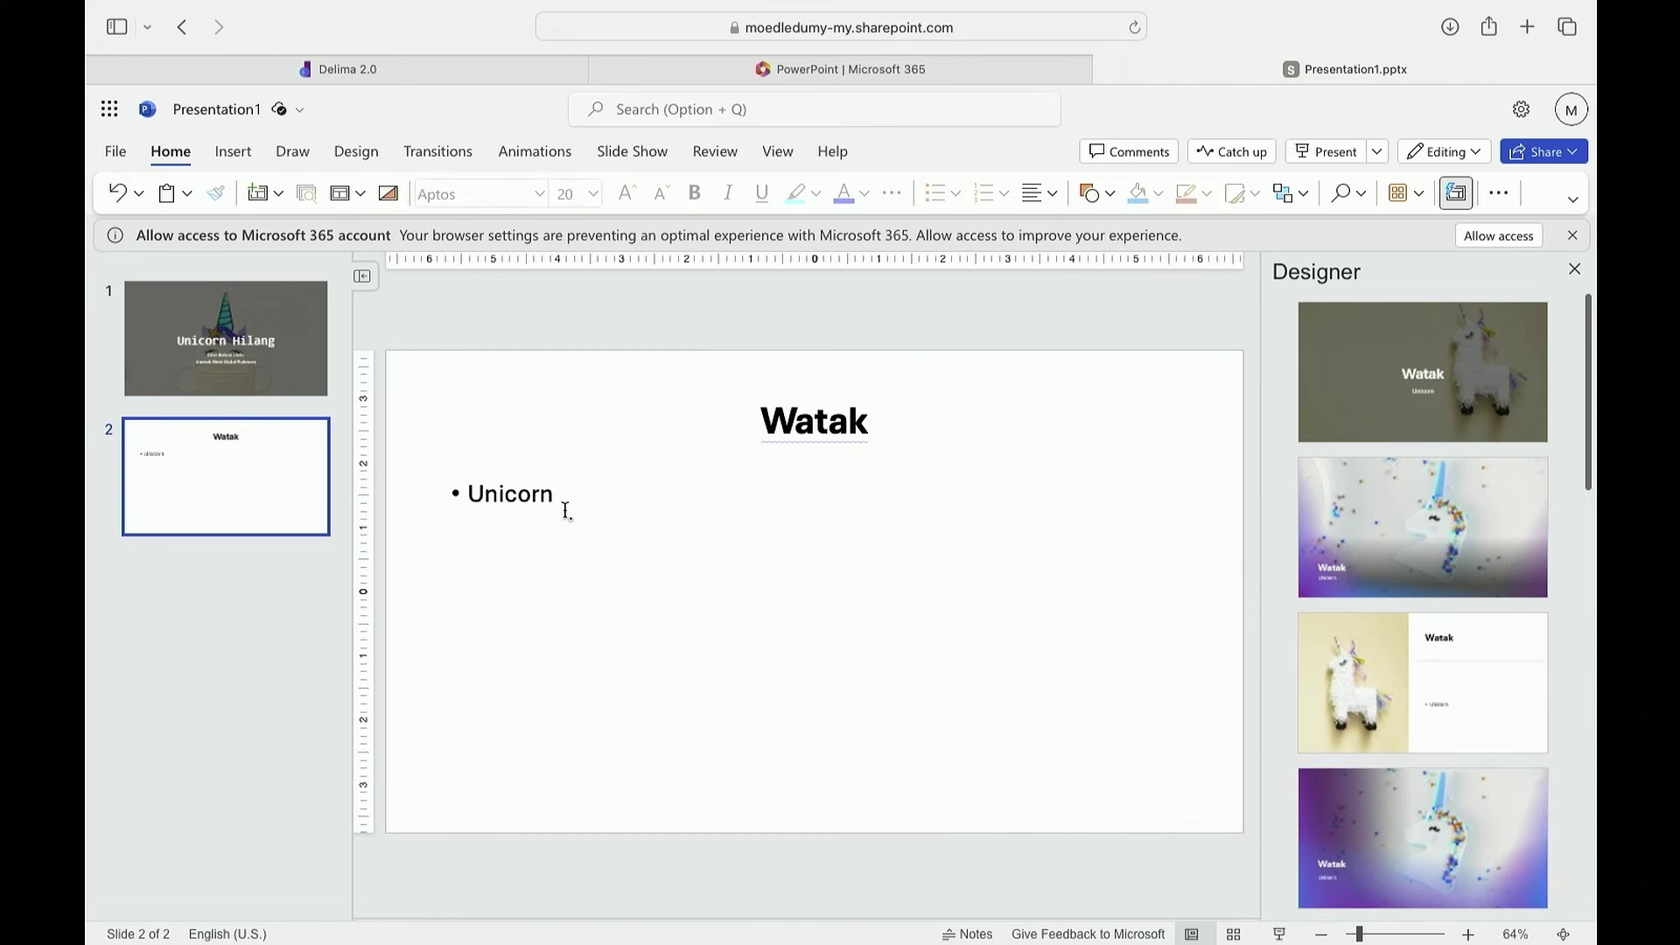
Step: Add 'Peri' and 'Naga' as bullets below 'Unicorn' and deselect the text box
left_click(573, 499)
key("Return")
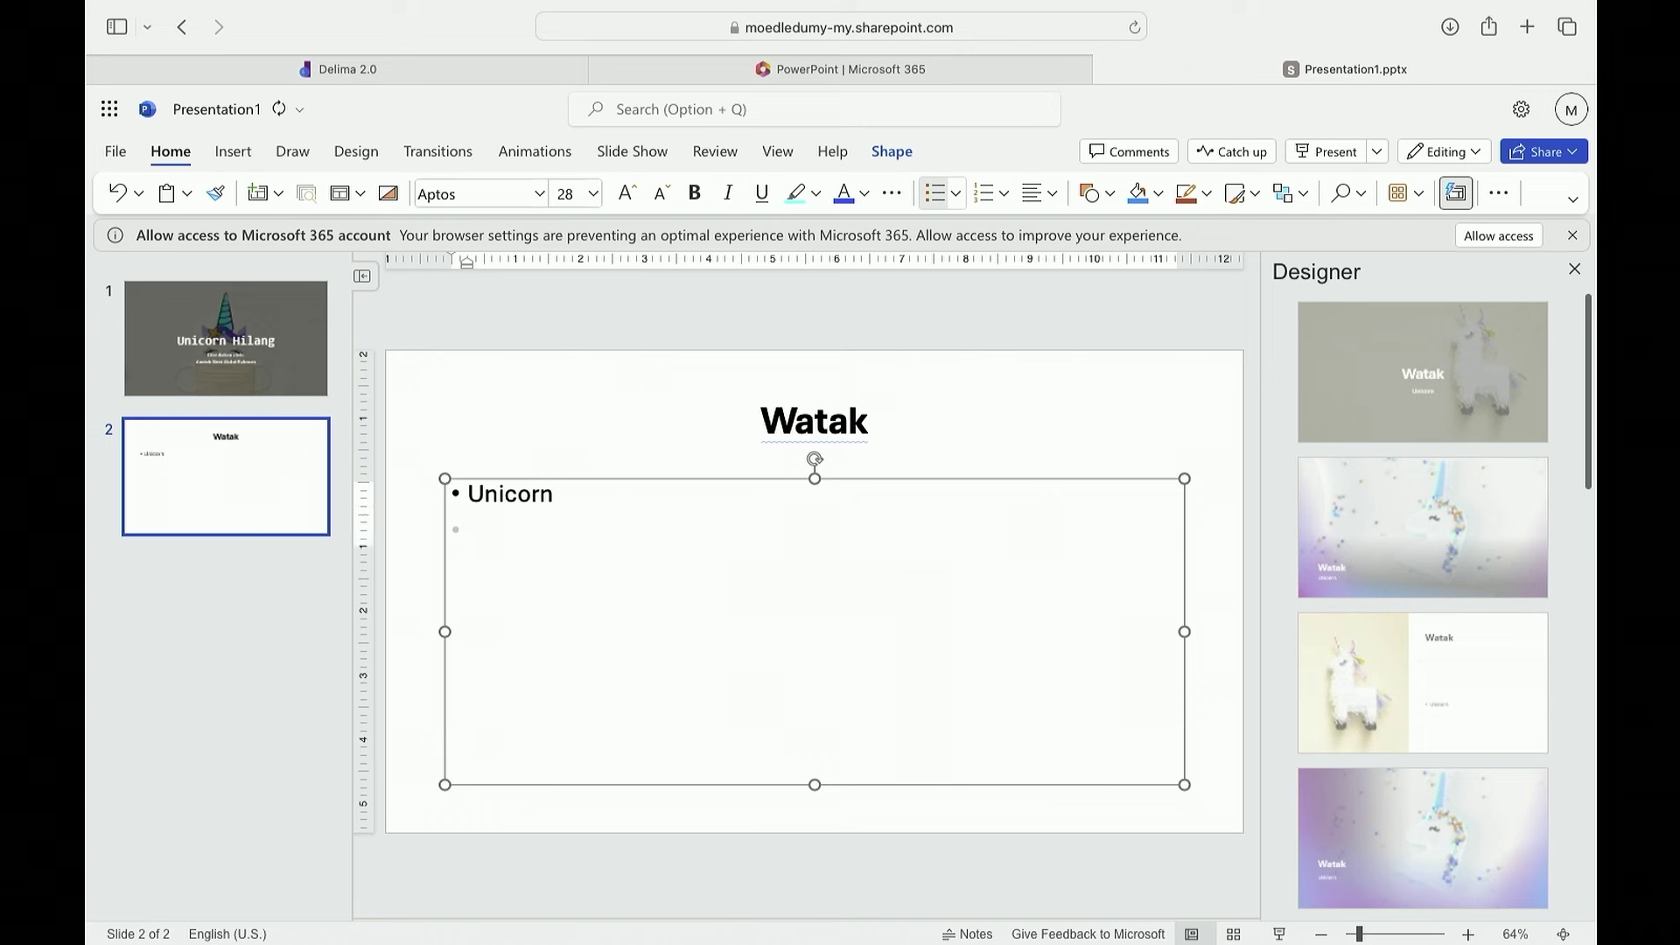
type("P")
type("eri")
key("Return")
type("Na")
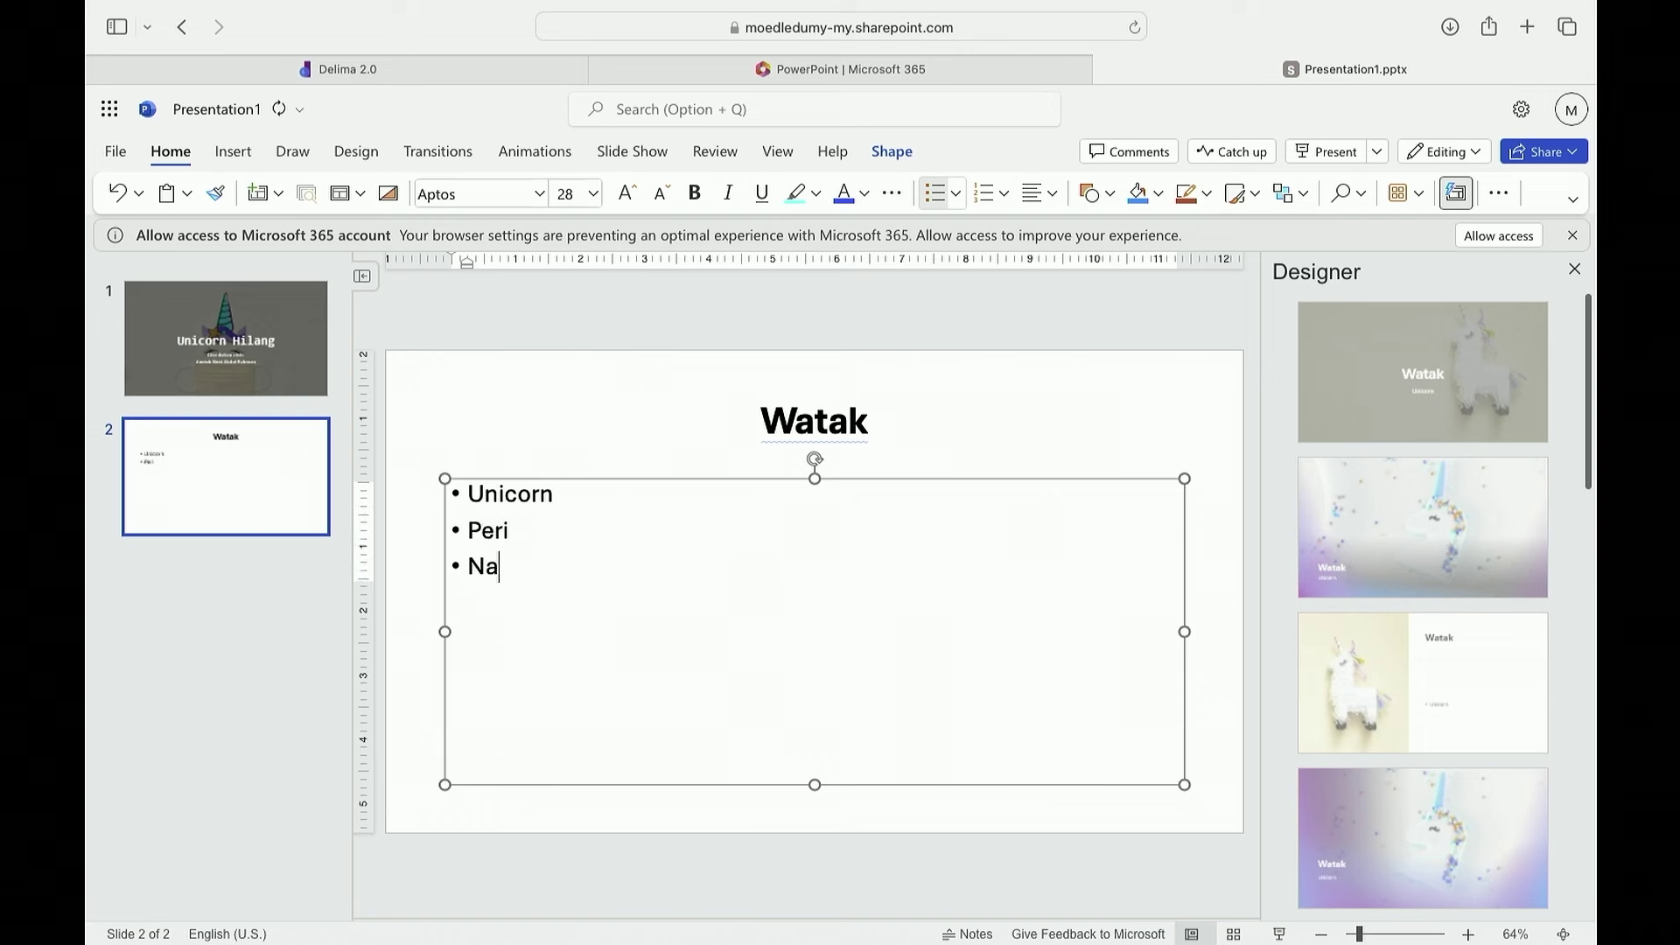
type("ga")
left_click(592, 394)
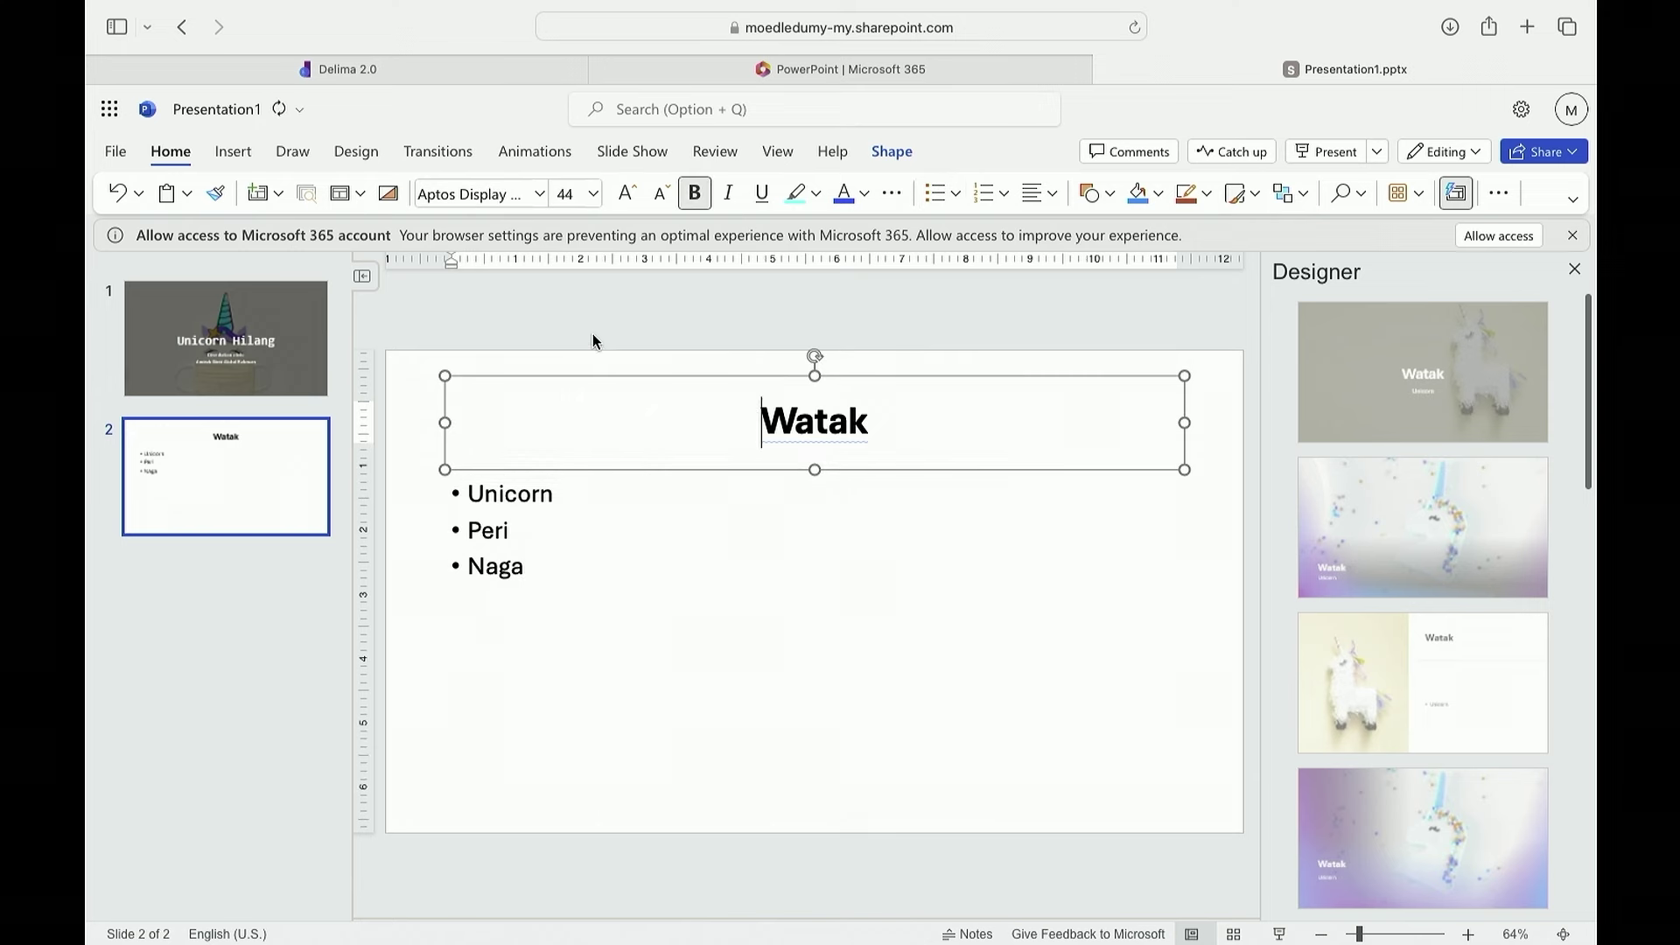
left_click(590, 313)
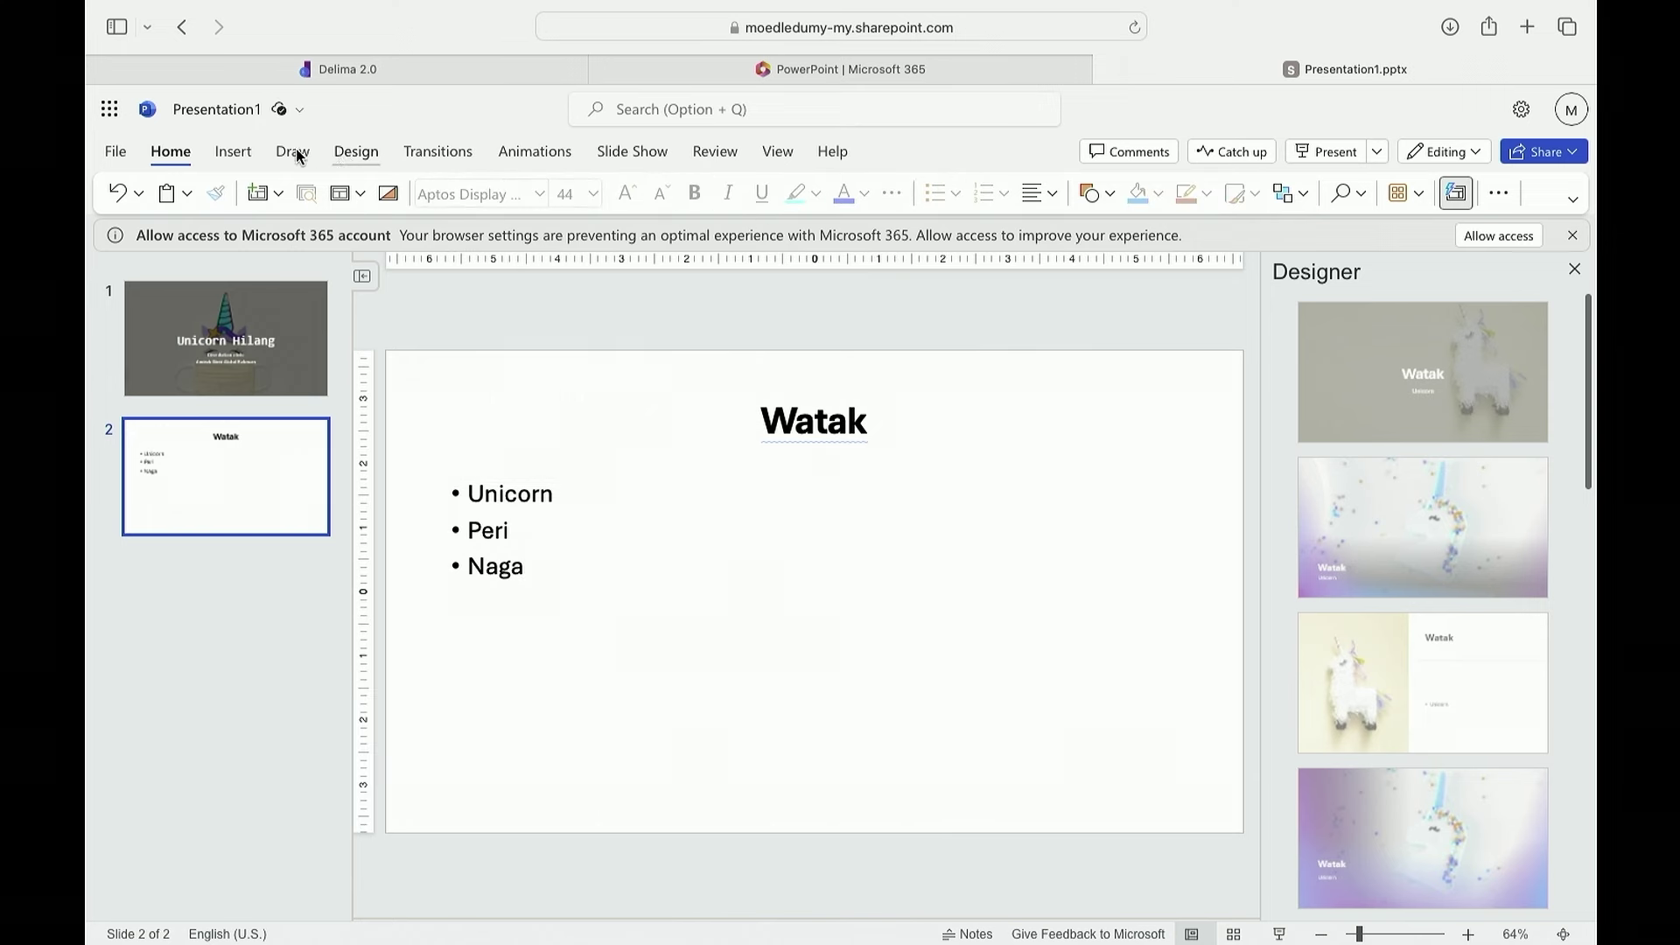
Step: Search Stock Images for 'dragon' and insert the dragon-with-lanterns illustration
left_click(234, 152)
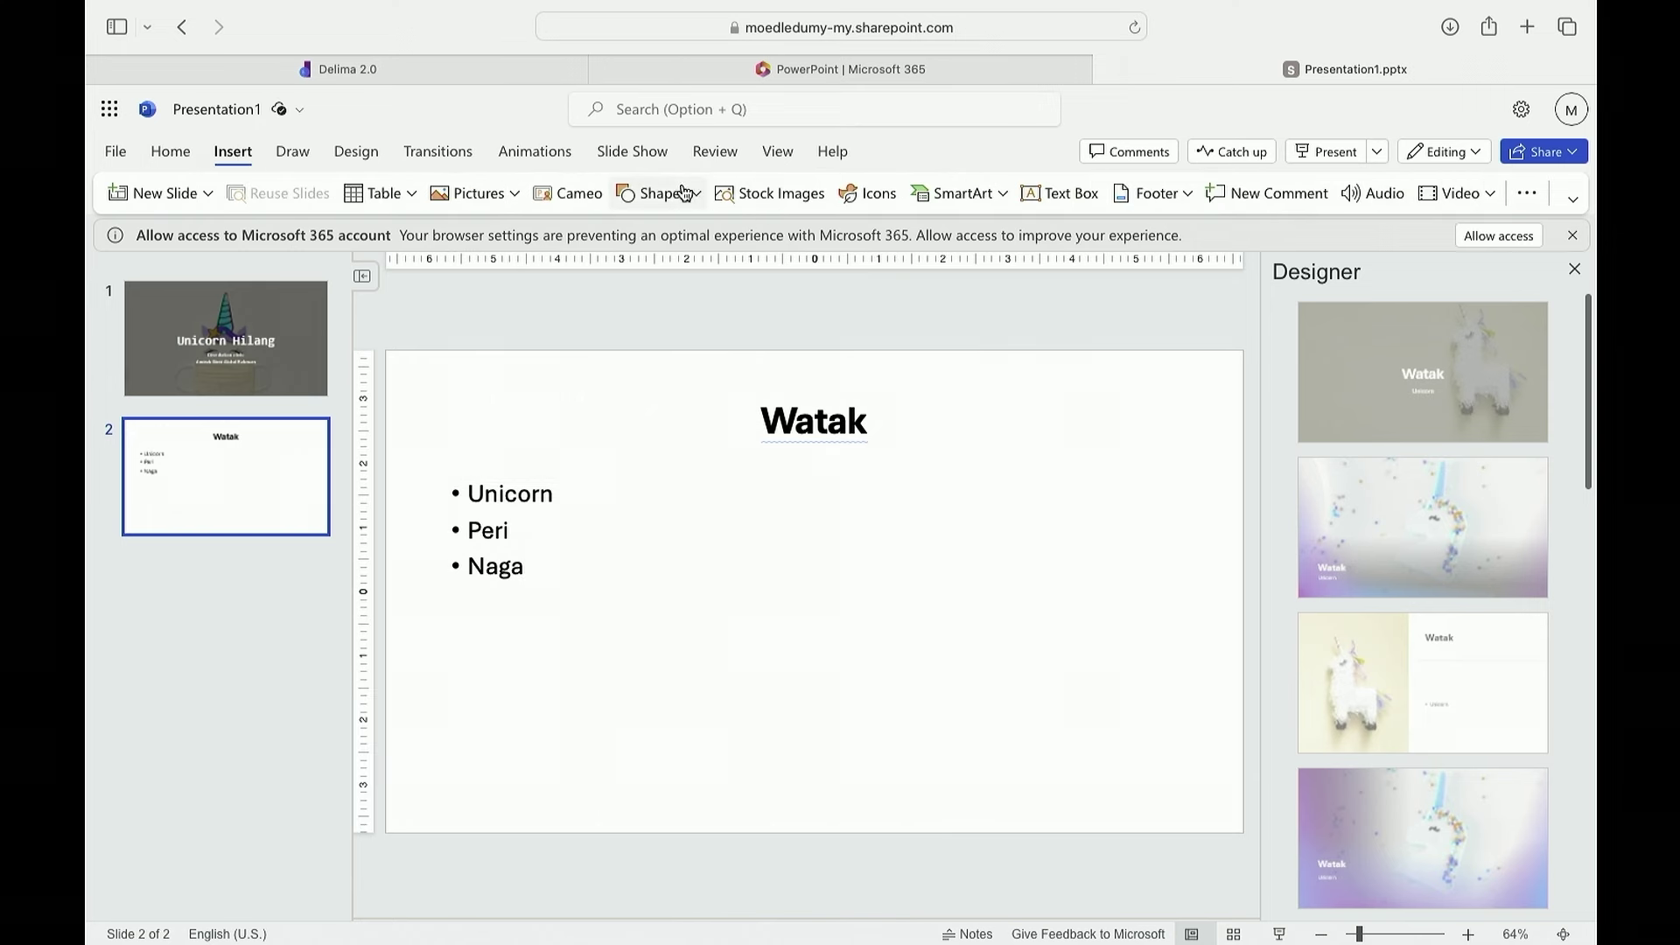
left_click(738, 194)
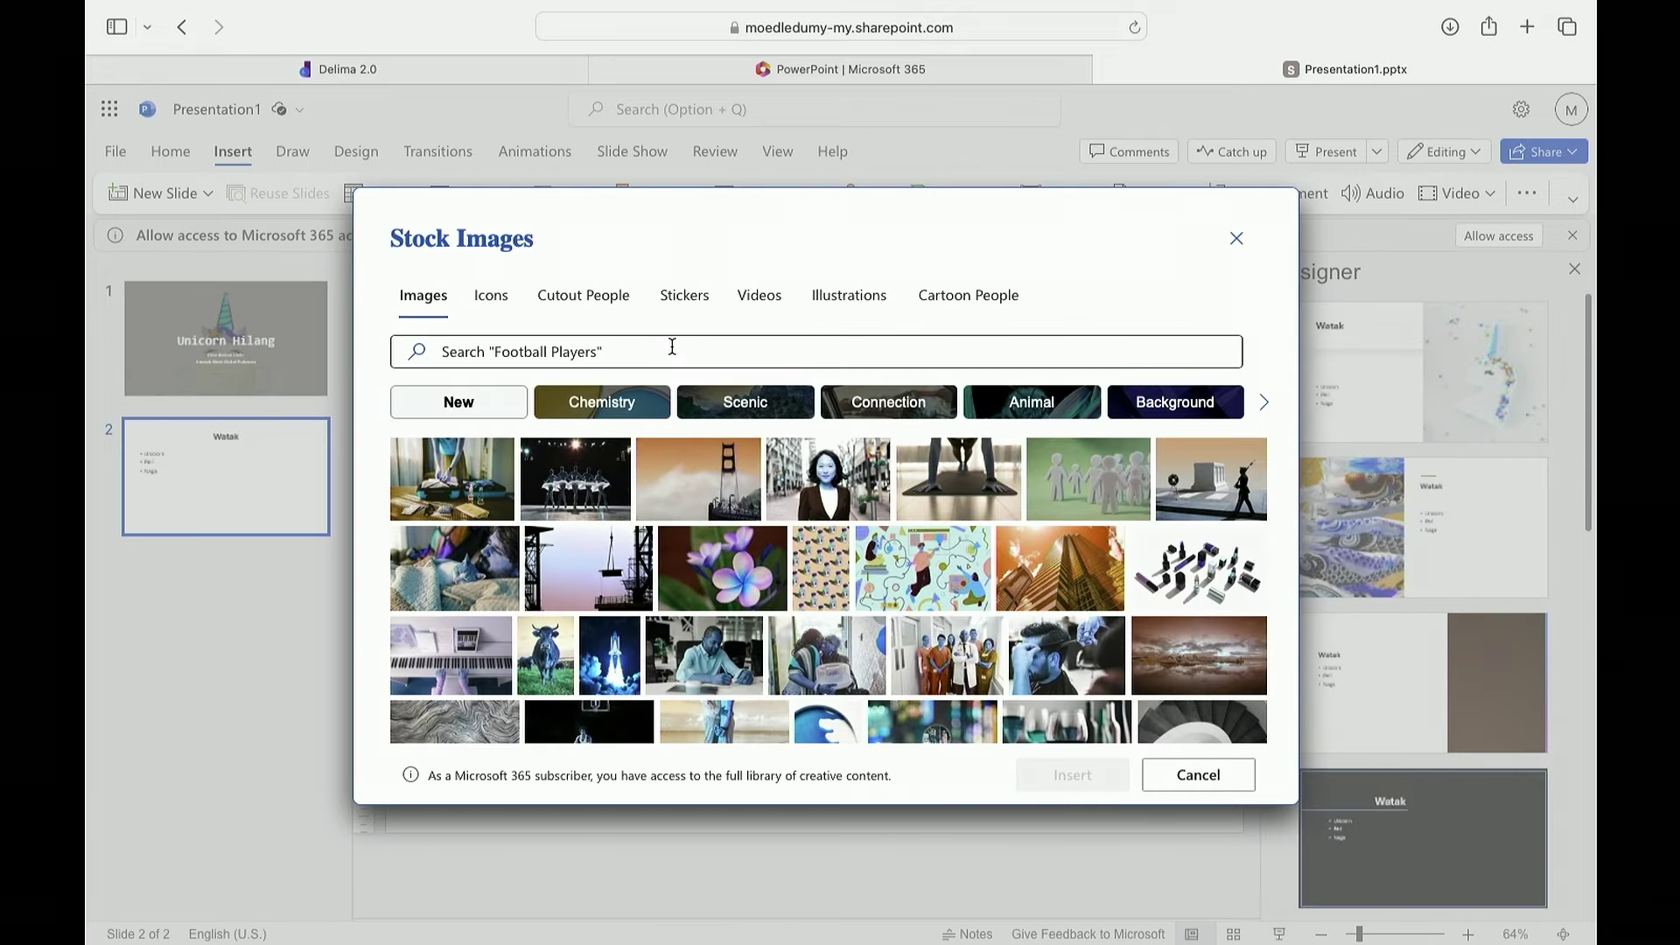
left_click(672, 347)
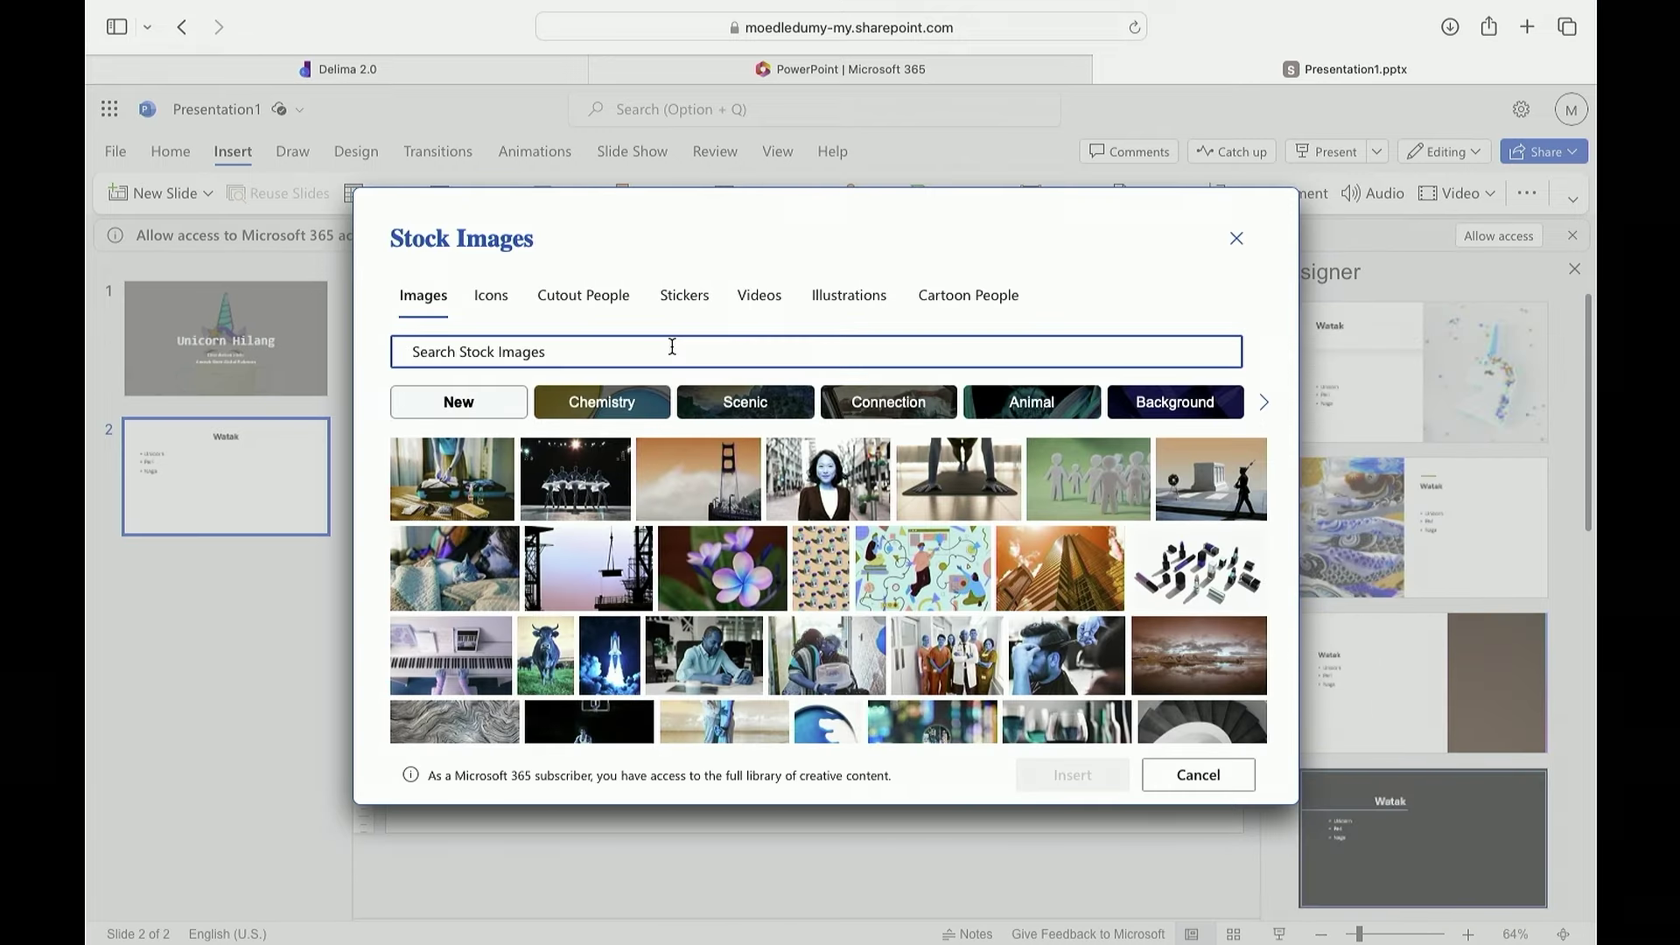
type("naga")
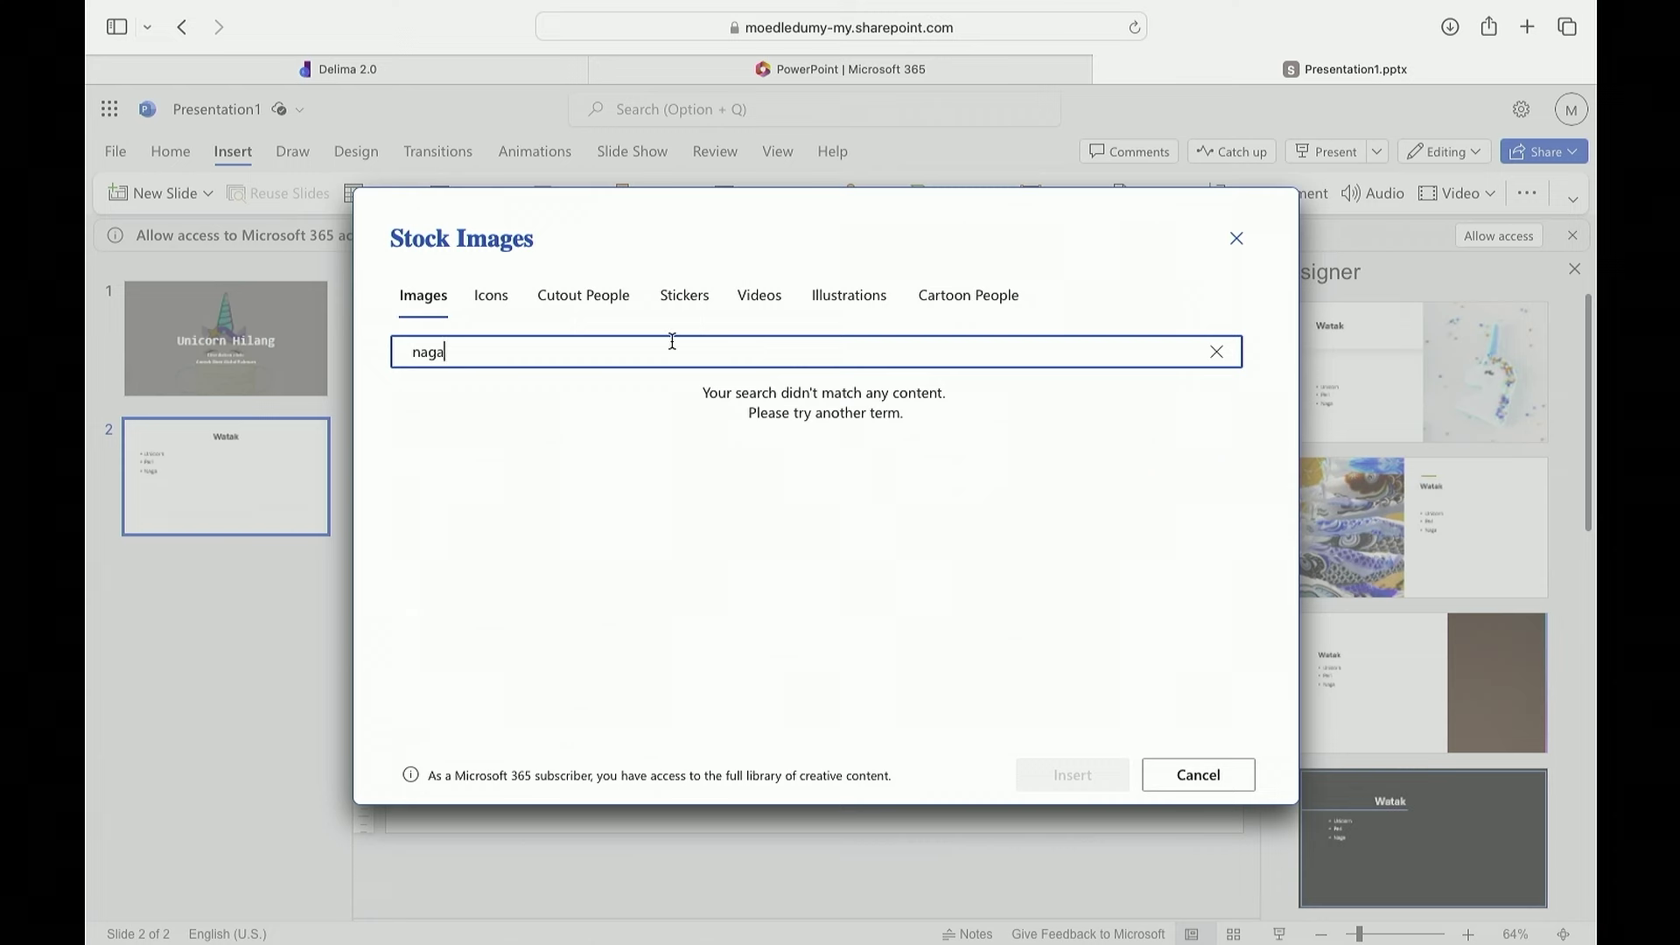
key("BackSpace")
key("BackSpace")
key("BackSpace")
key("BackSpace")
type("drag")
type("on")
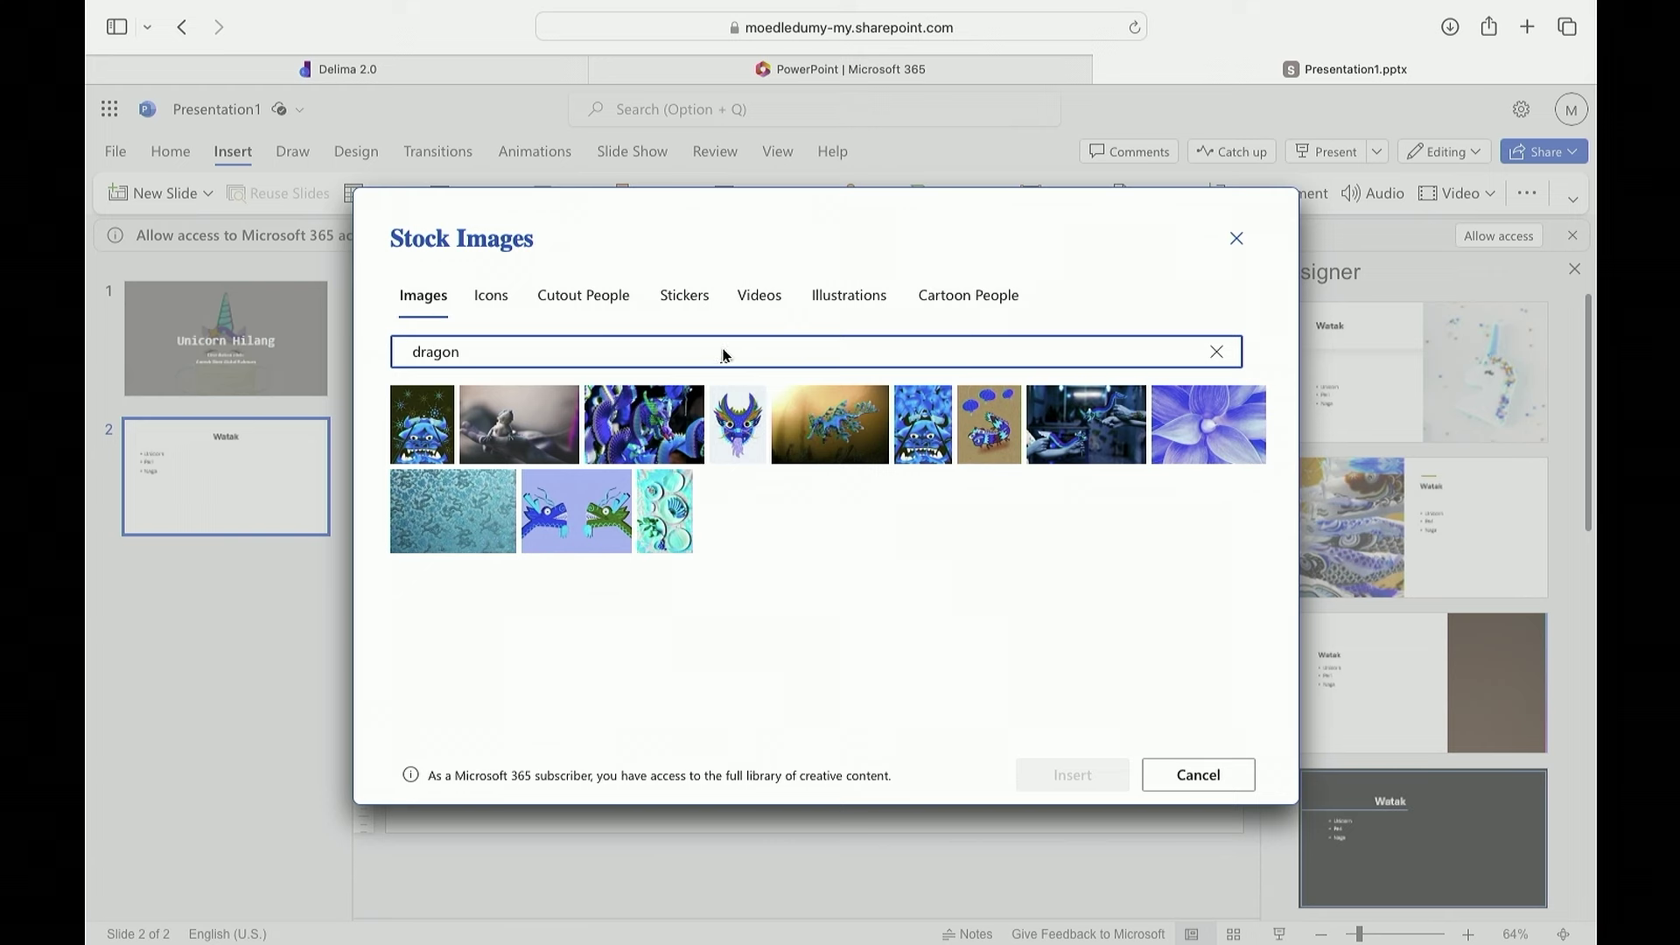
left_click(681, 302)
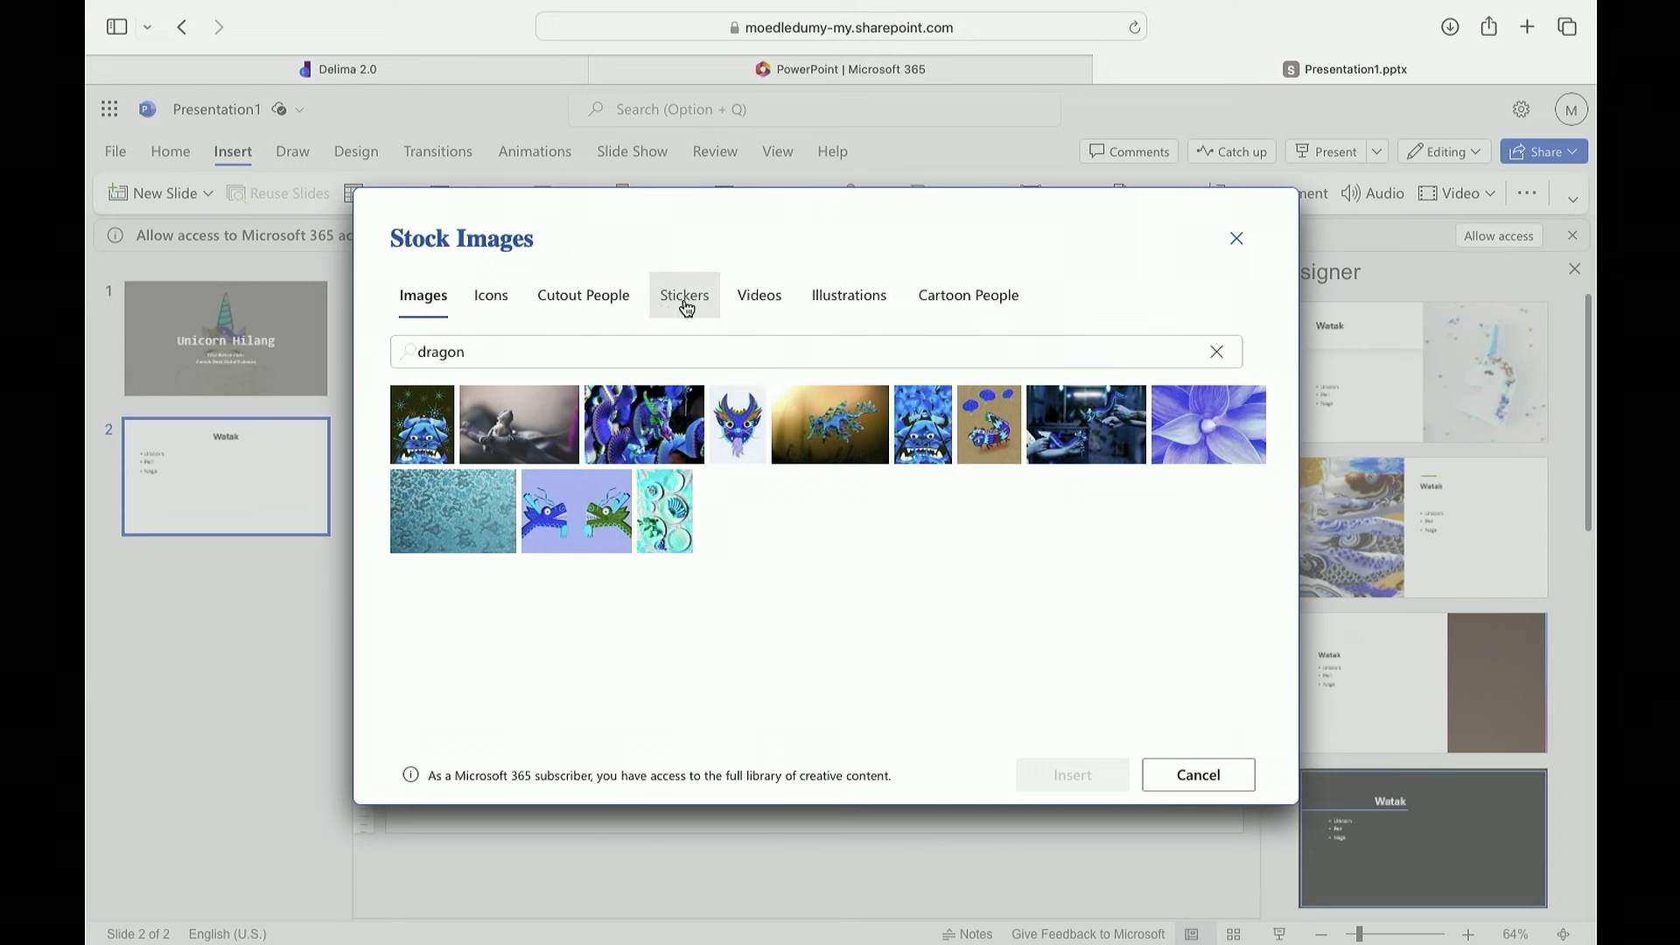
left_click(441, 307)
left_click(498, 354)
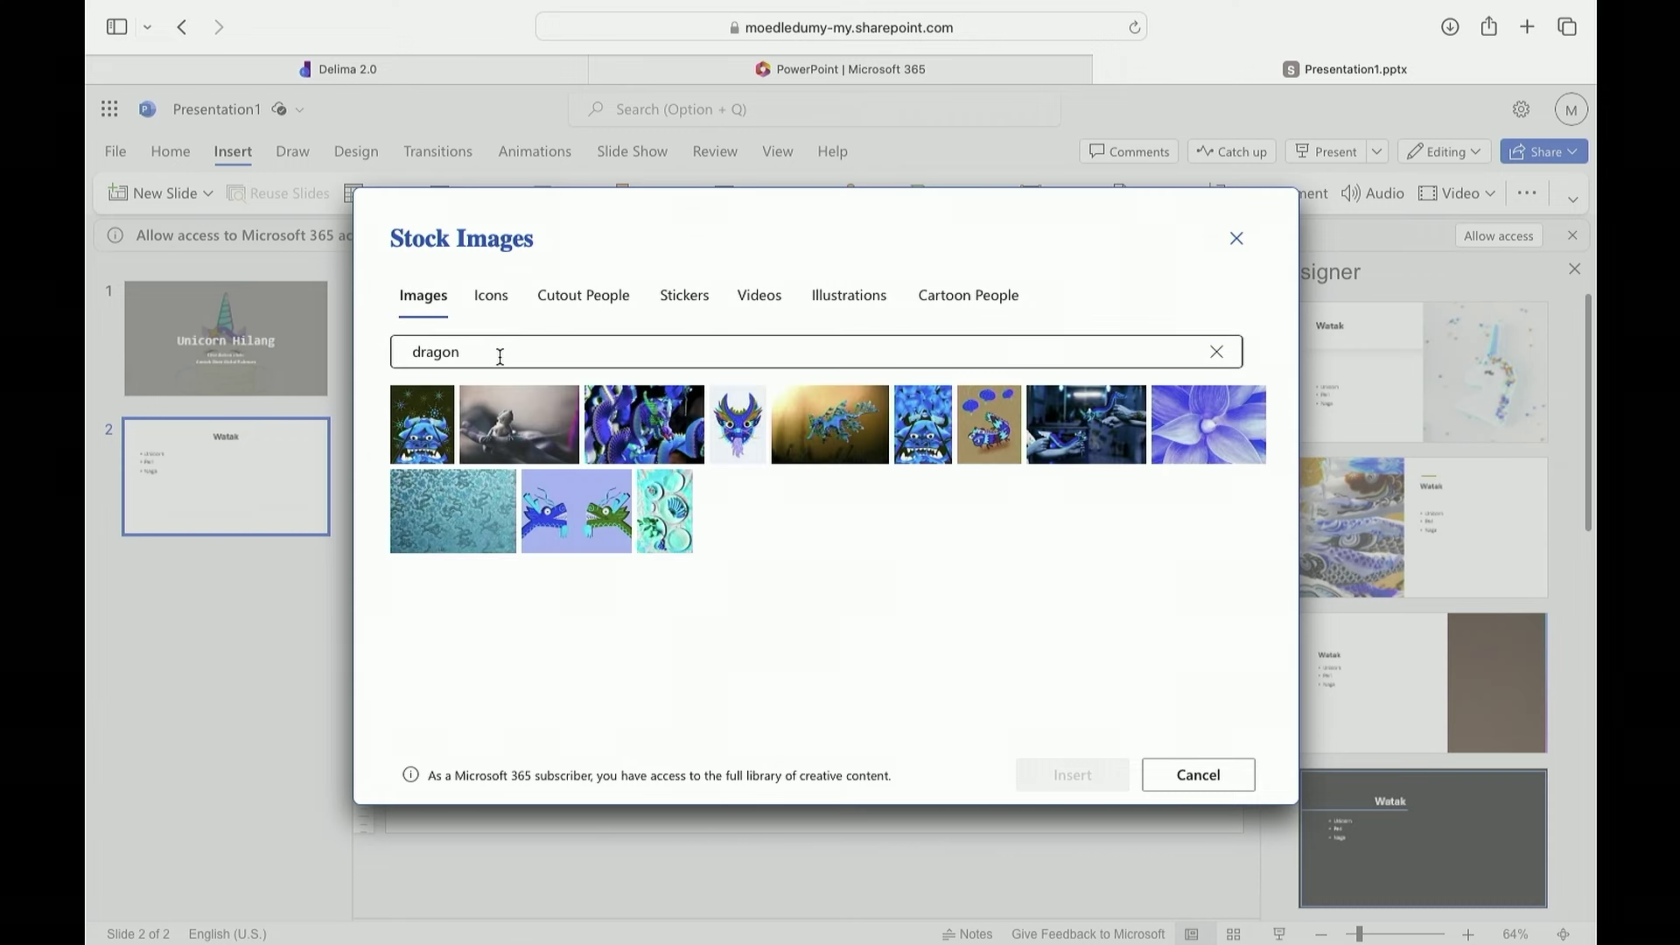
mouse_move(989, 424)
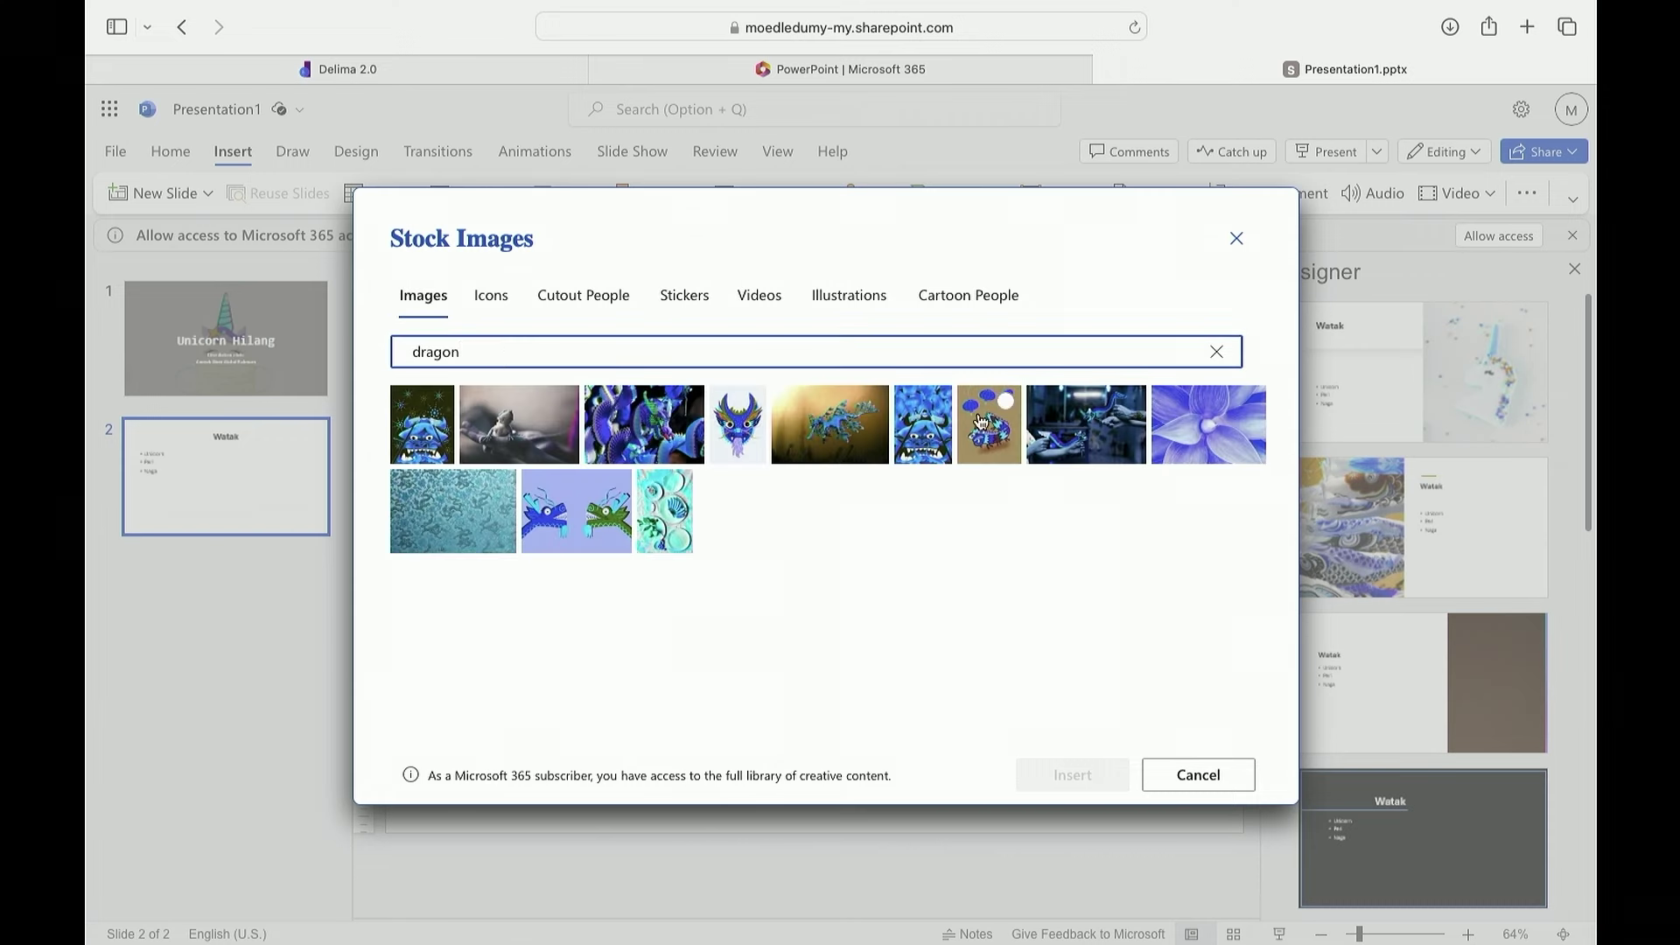
left_click(983, 442)
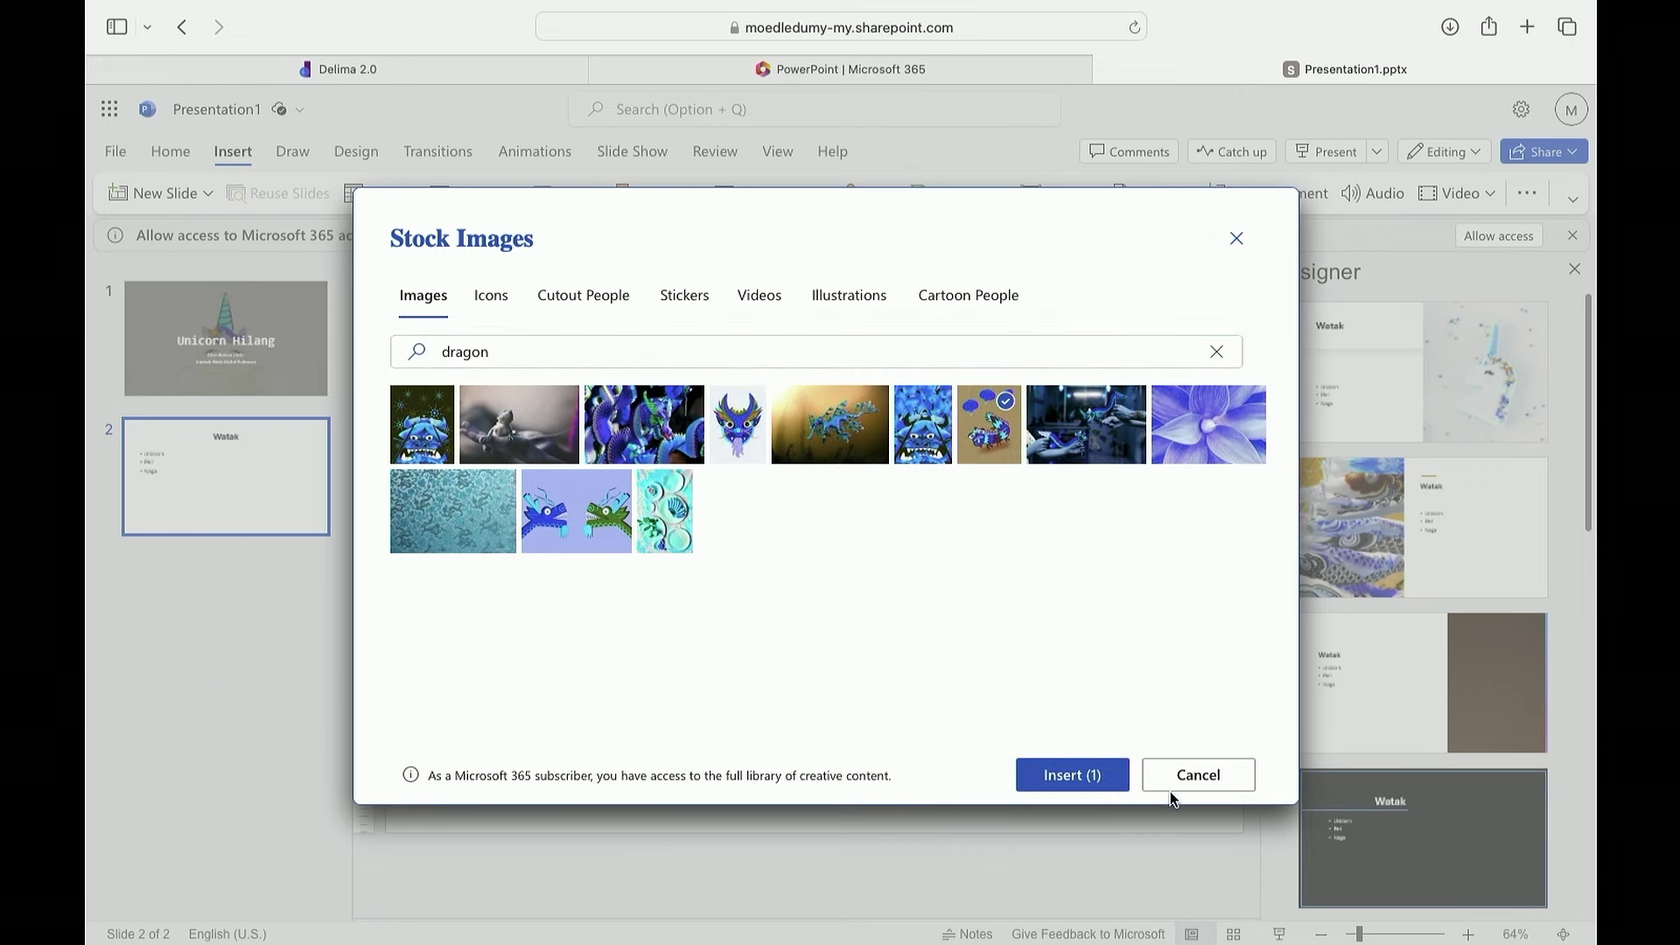
left_click(1045, 770)
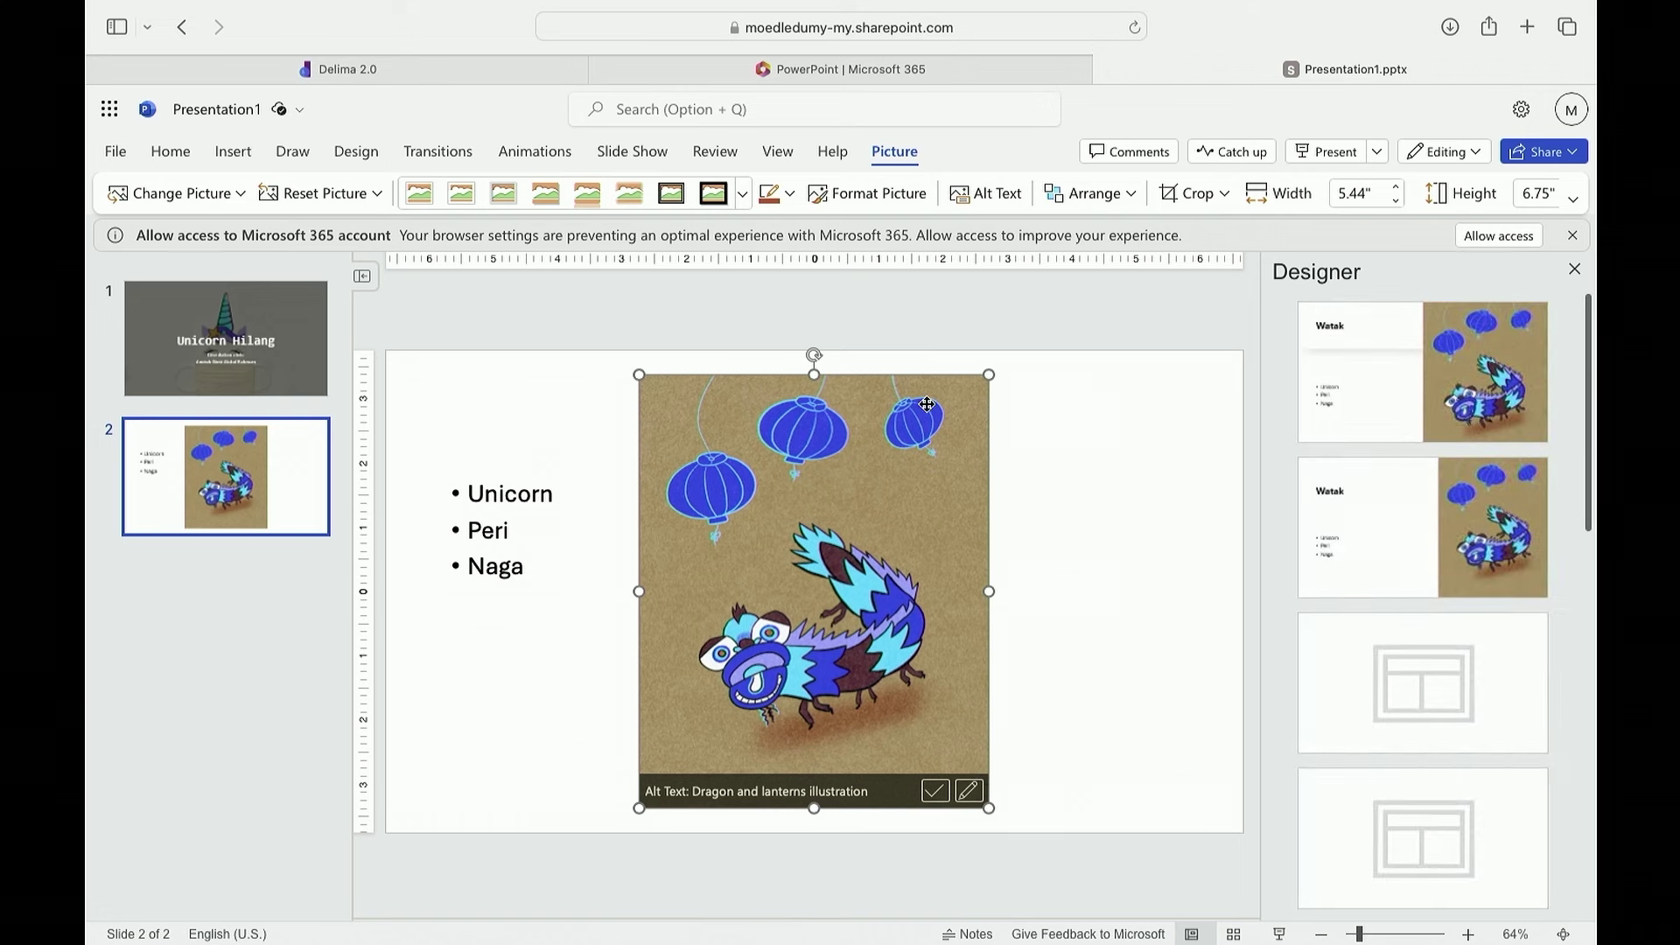
Step: Shrink the dragon picture to 3.18 by 3.93 inches and move it beside the bullets
left_click_drag(989, 374, 852, 550)
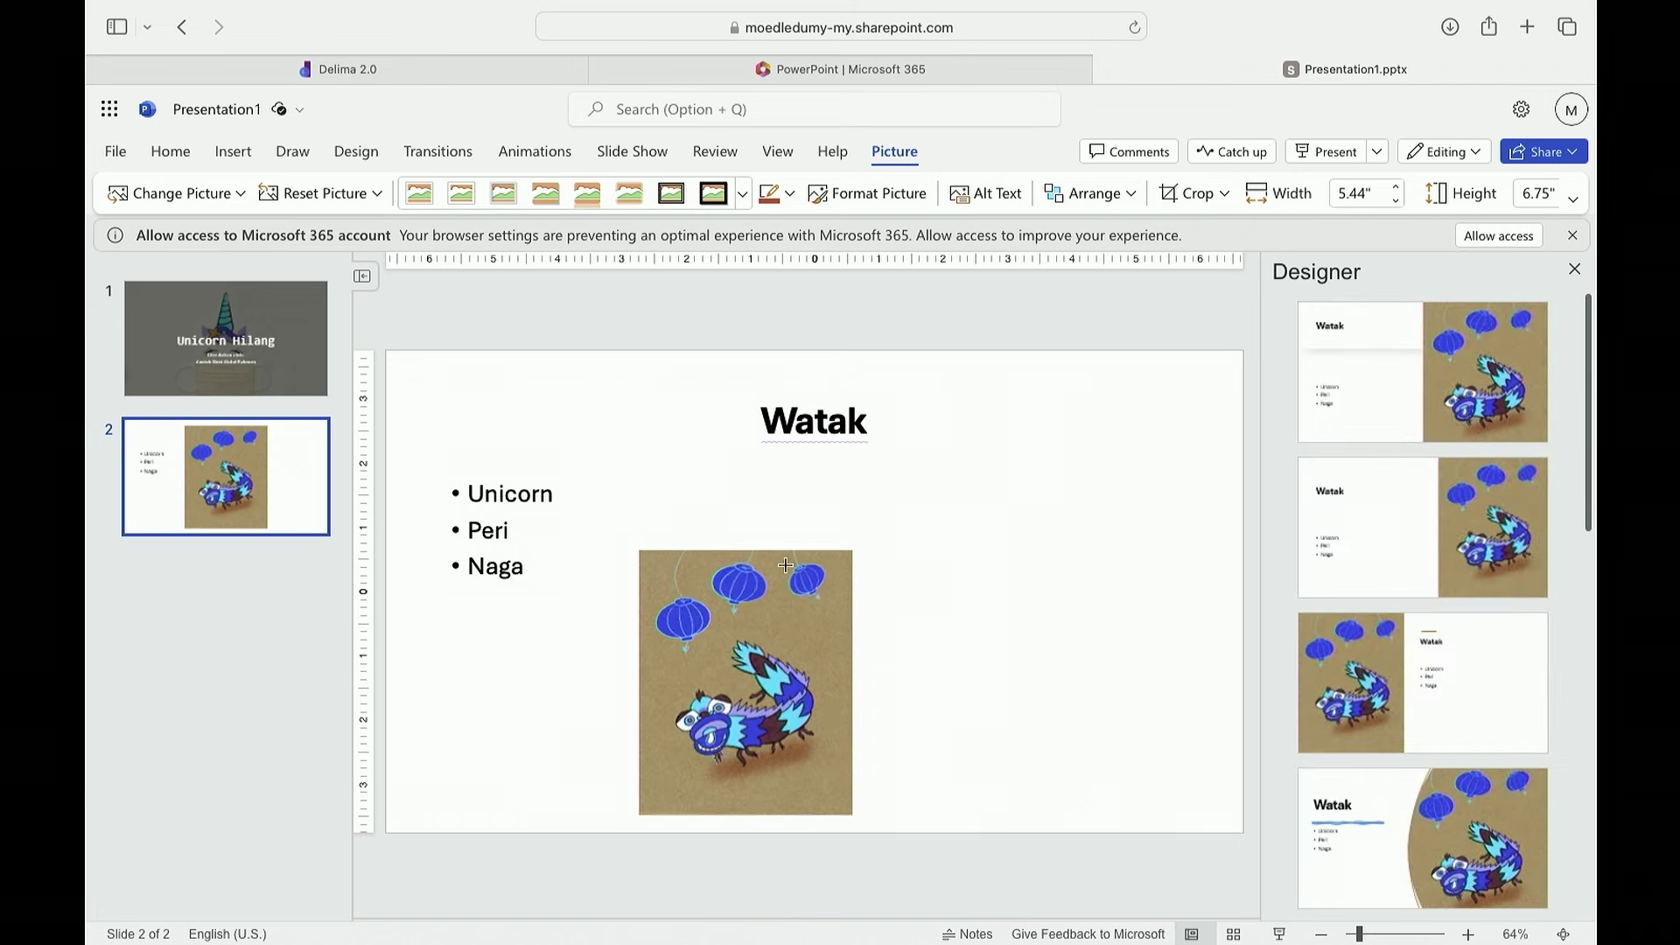
mouse_move(758, 689)
left_mouse_down()
mouse_move(764, 604)
mouse_move(756, 617)
left_mouse_up()
left_click(469, 364)
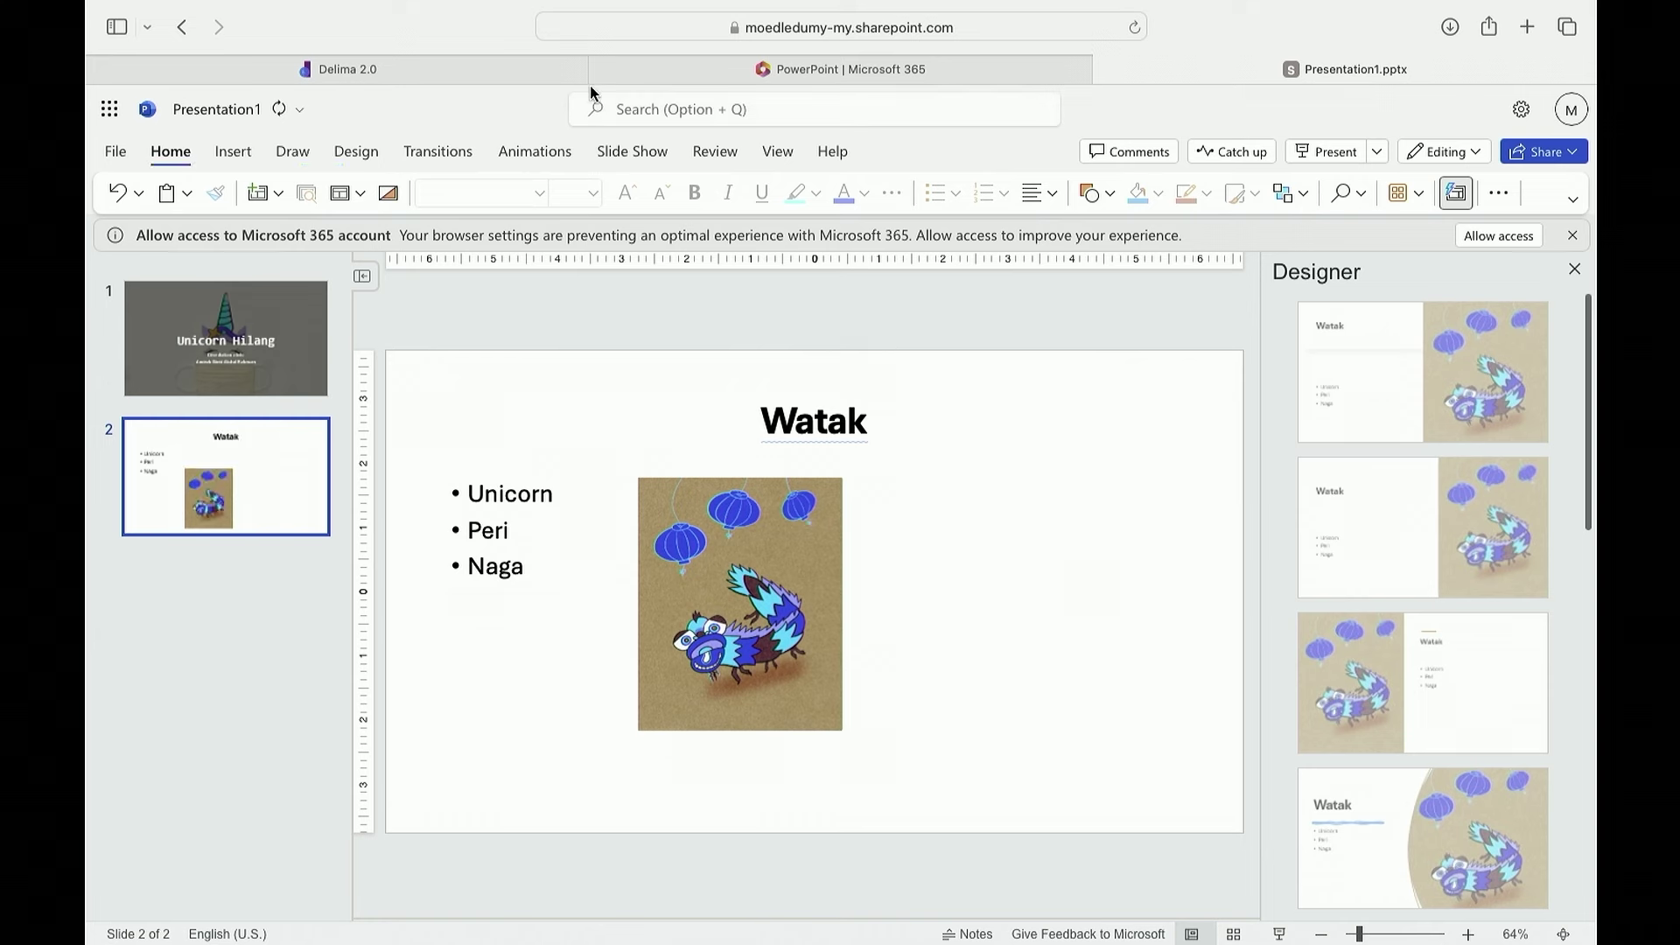
left_click(233, 157)
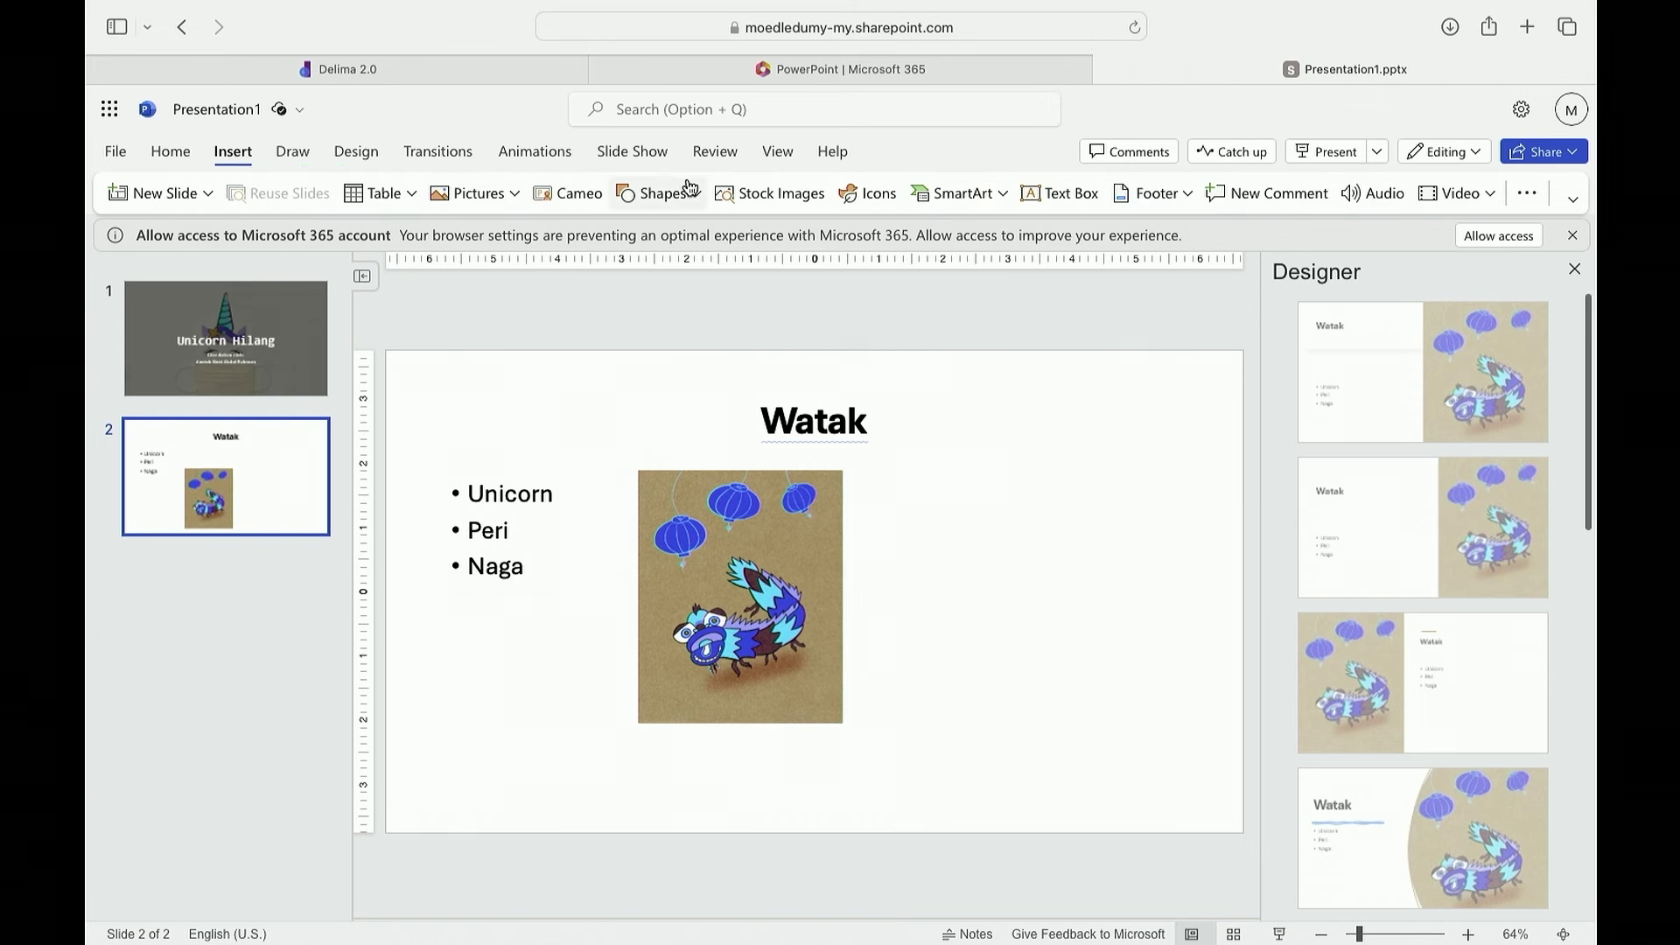
left_click(789, 200)
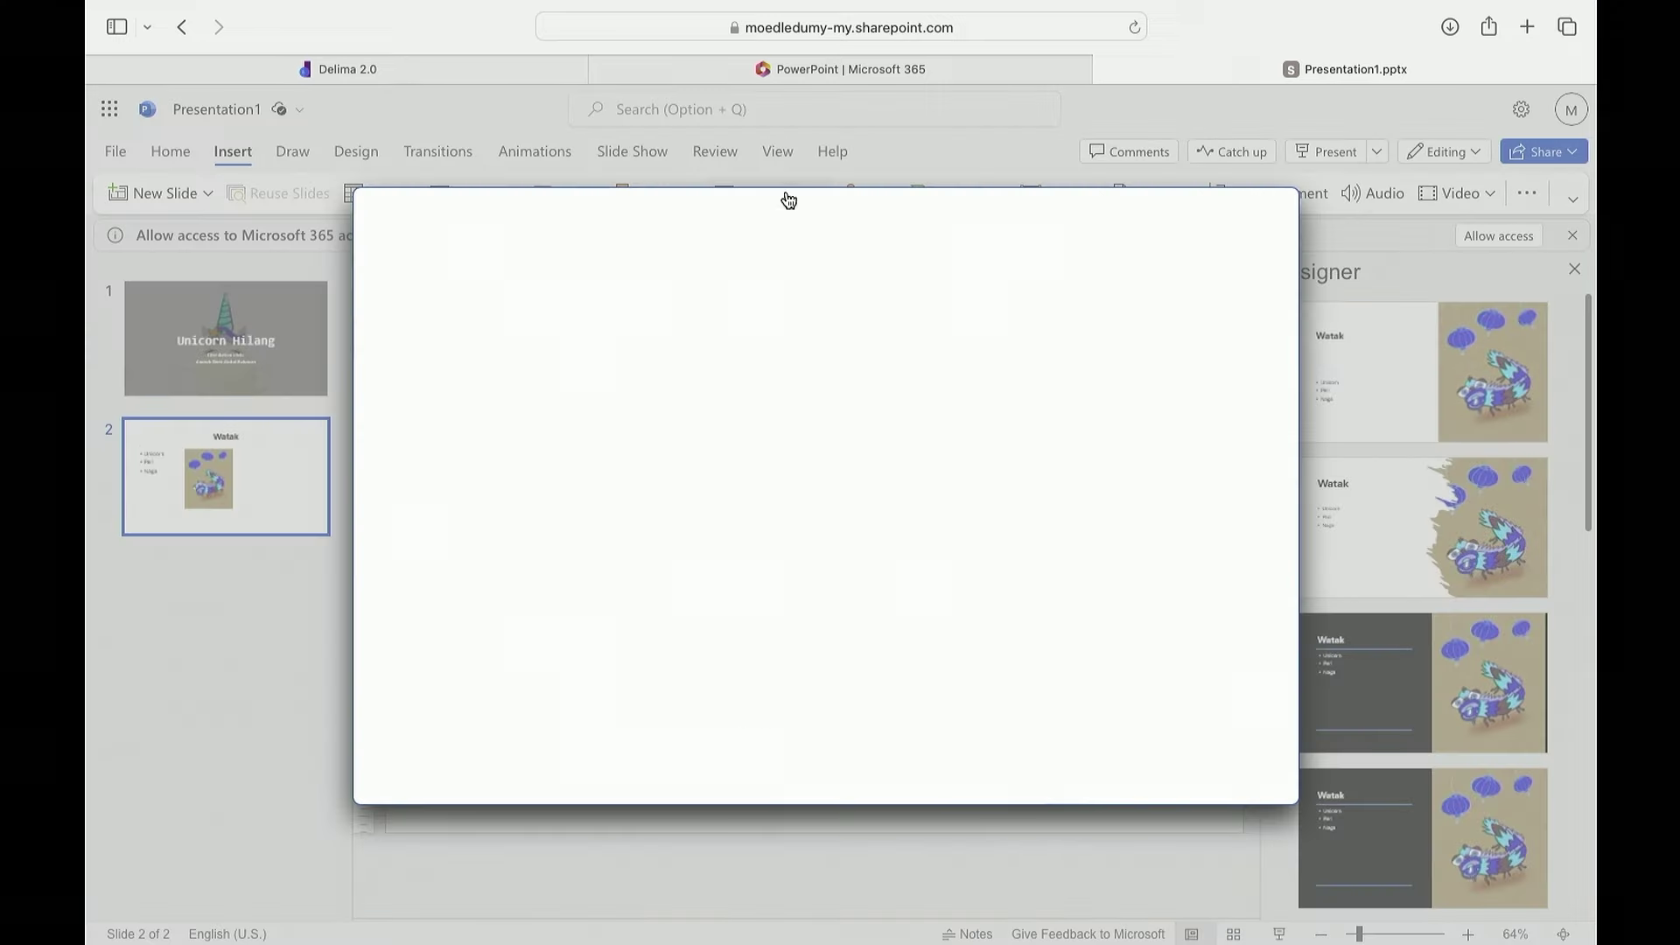
left_click(625, 353)
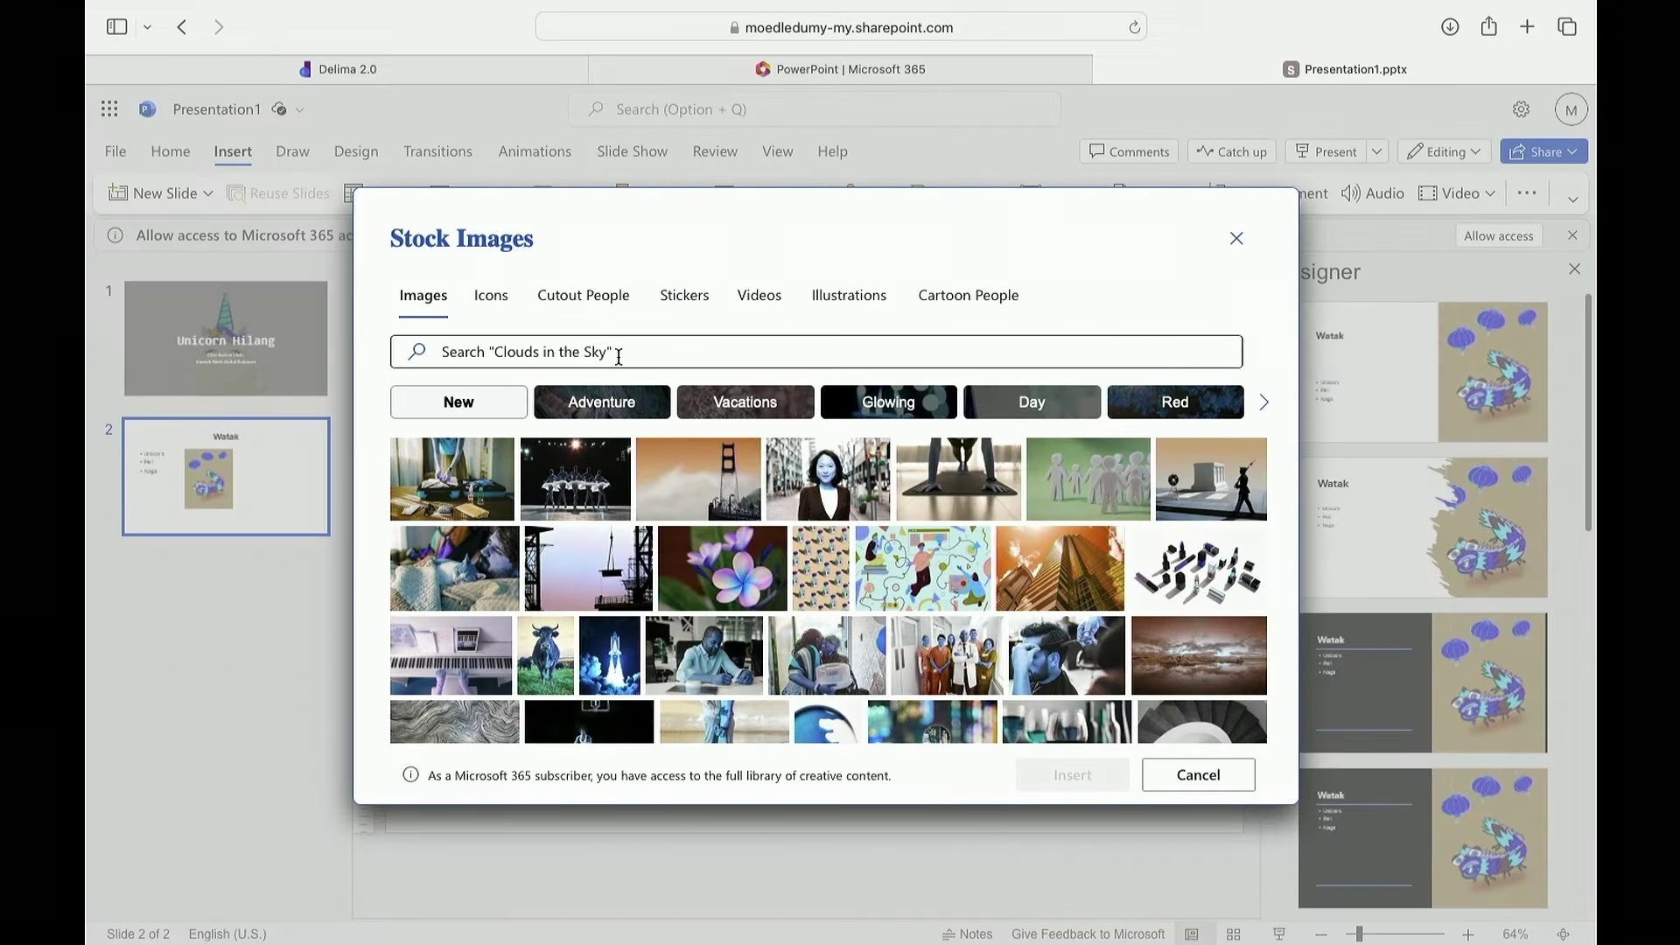
type("fairy")
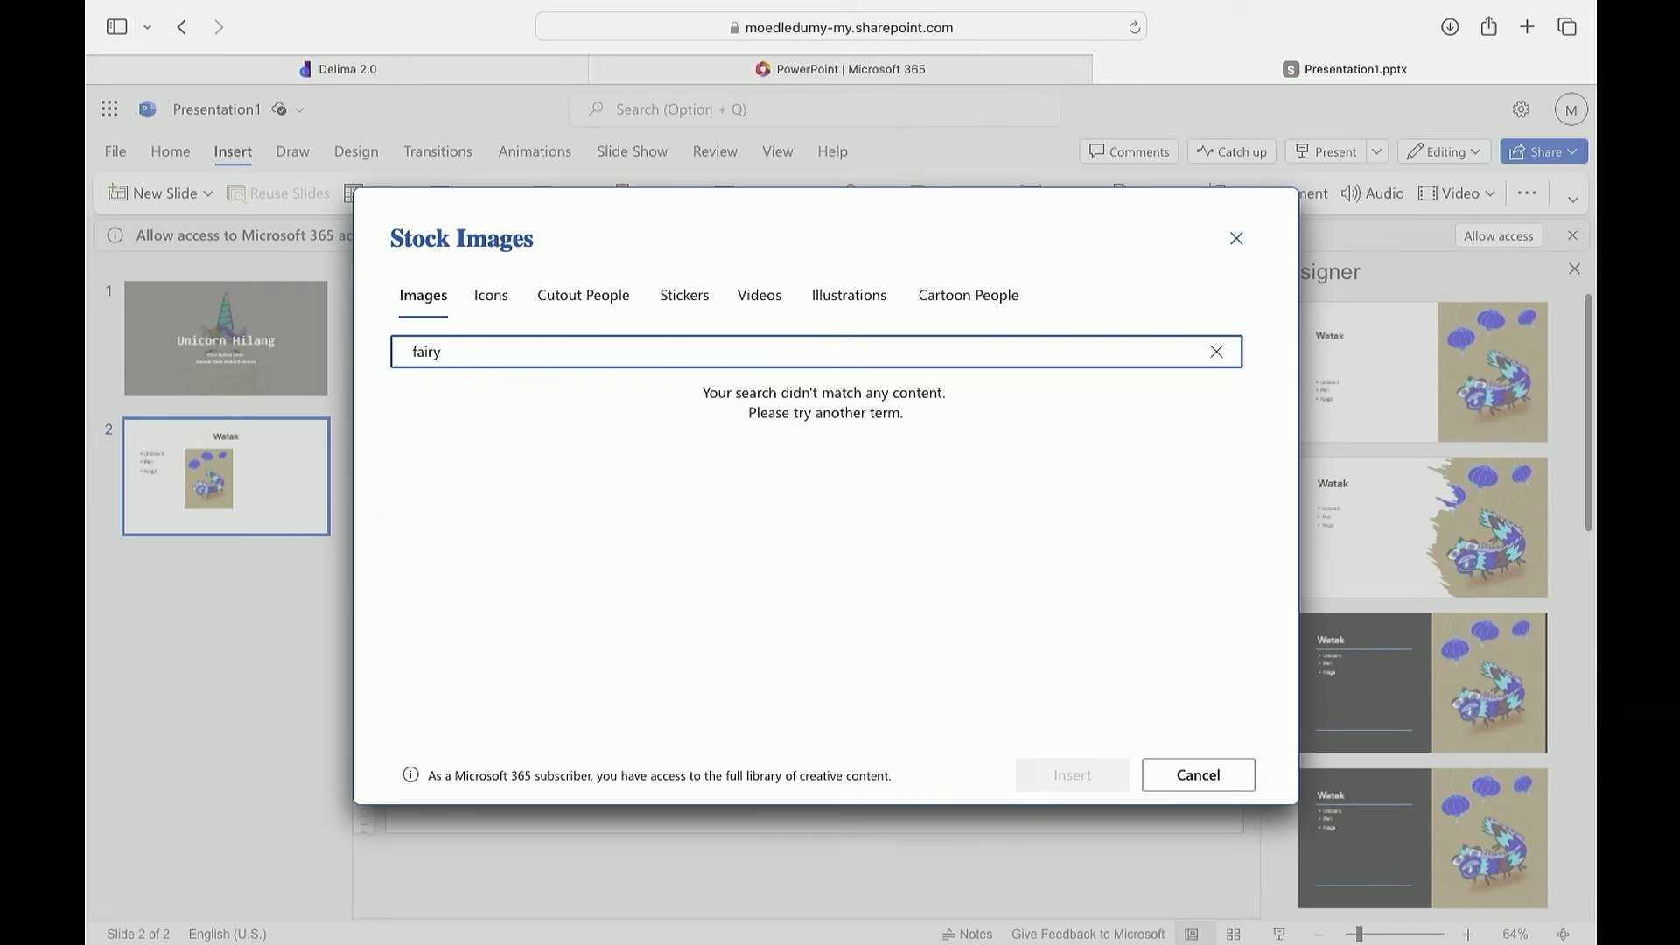
left_click(849, 295)
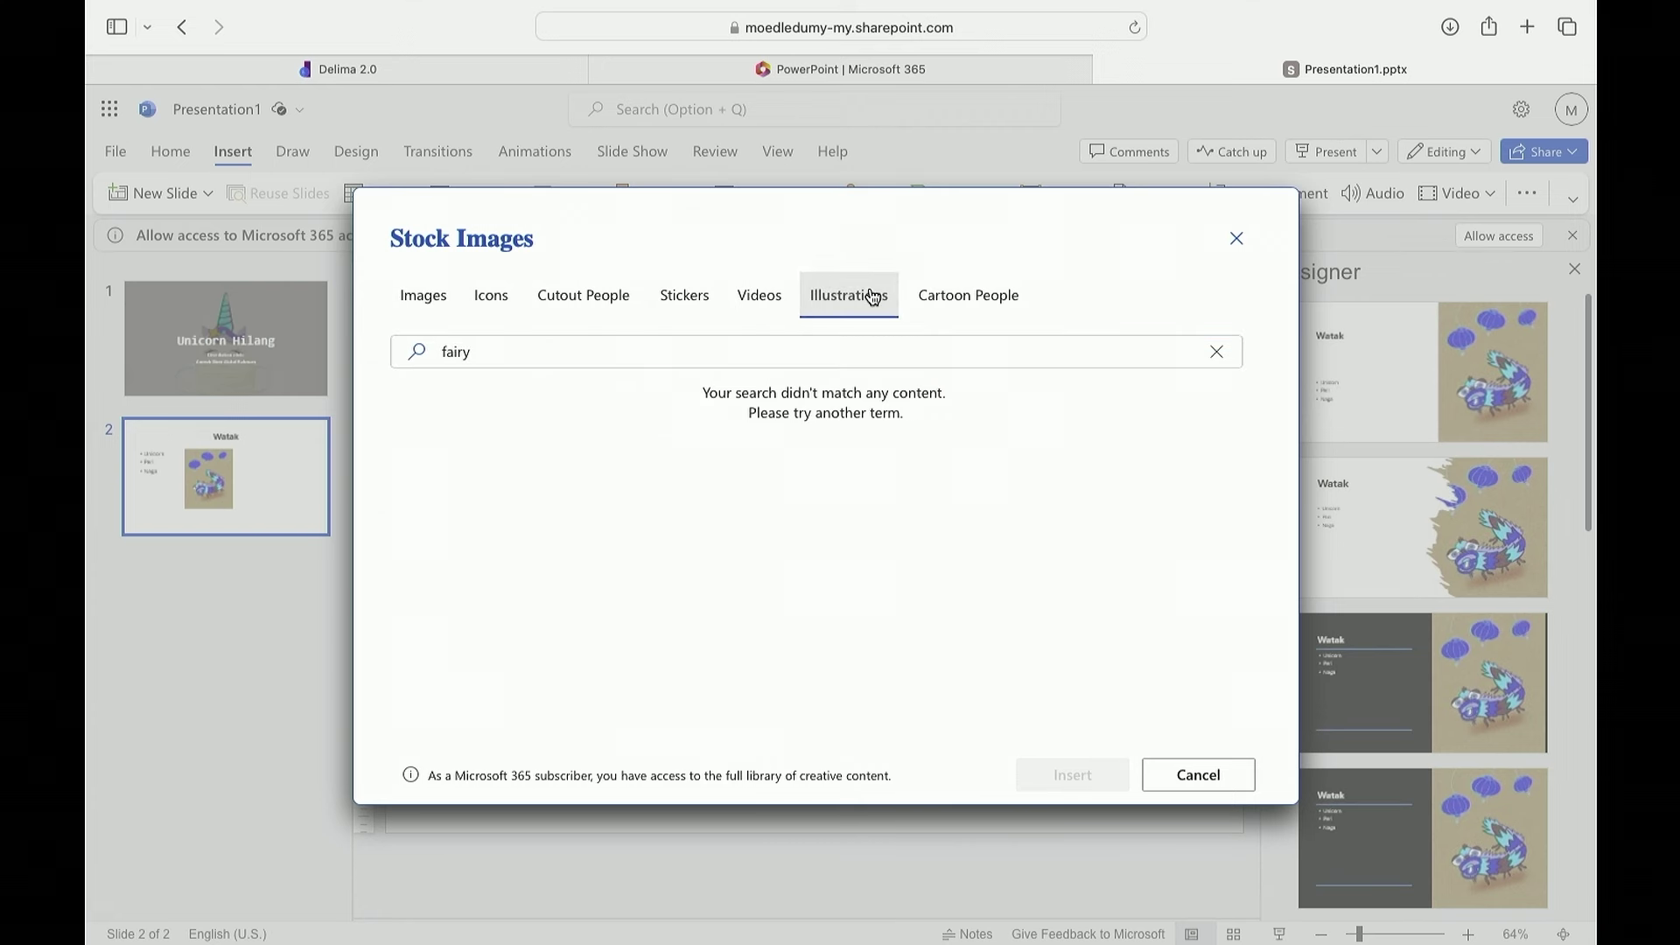
left_click(486, 299)
left_click(435, 302)
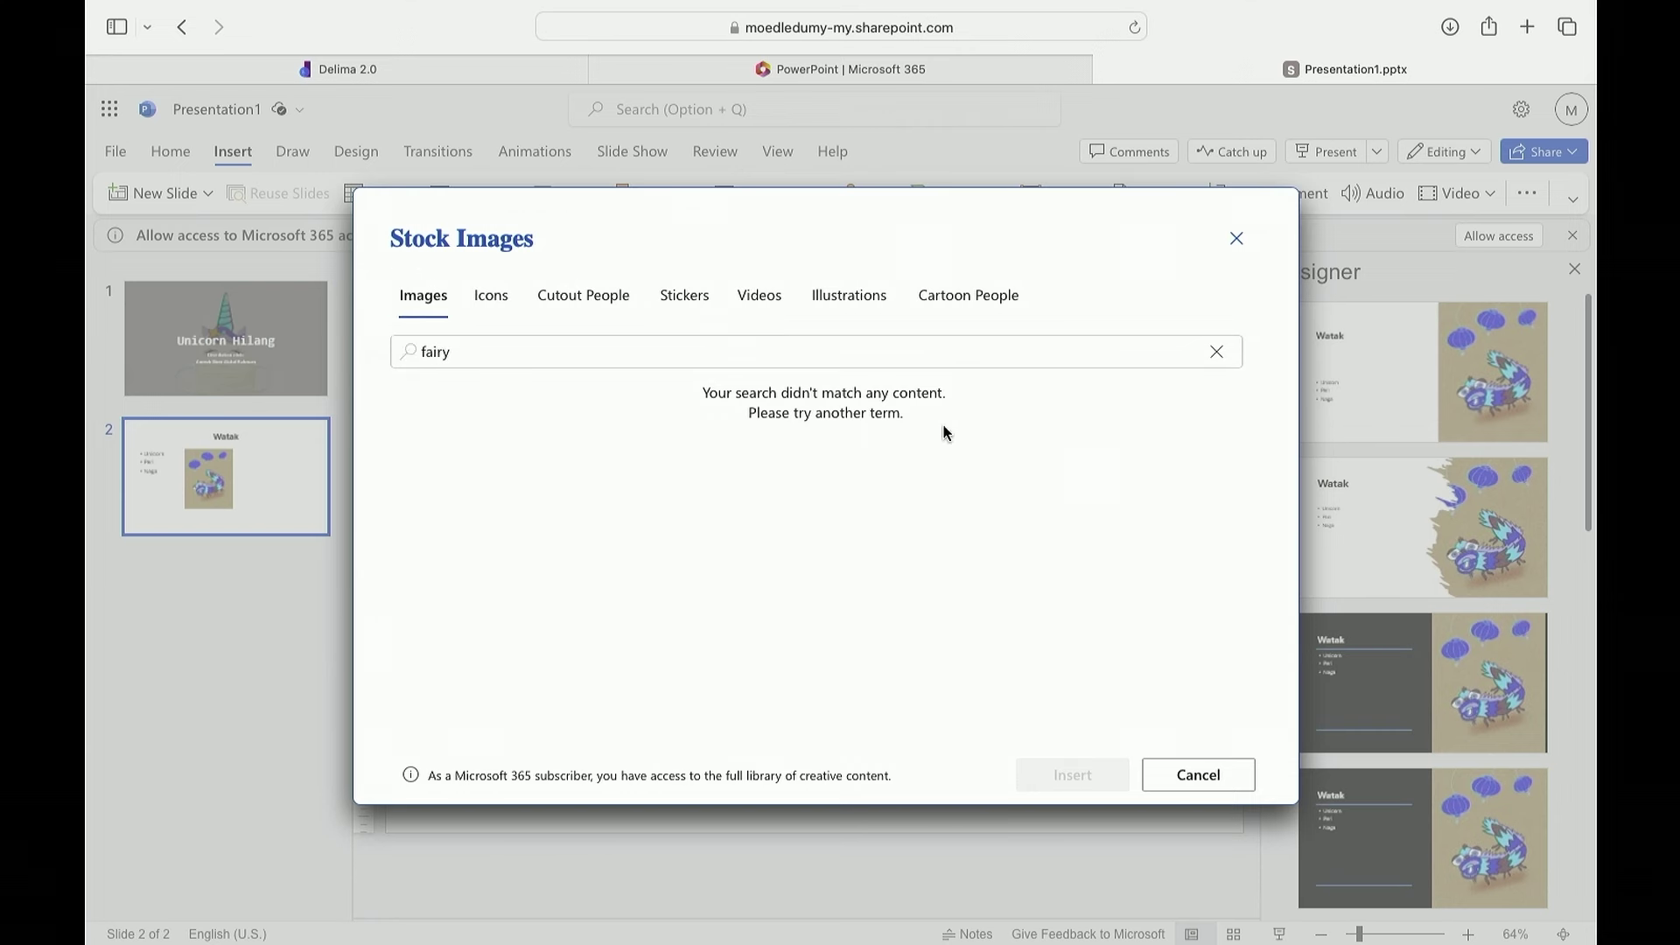
left_click(542, 357)
left_click(542, 358)
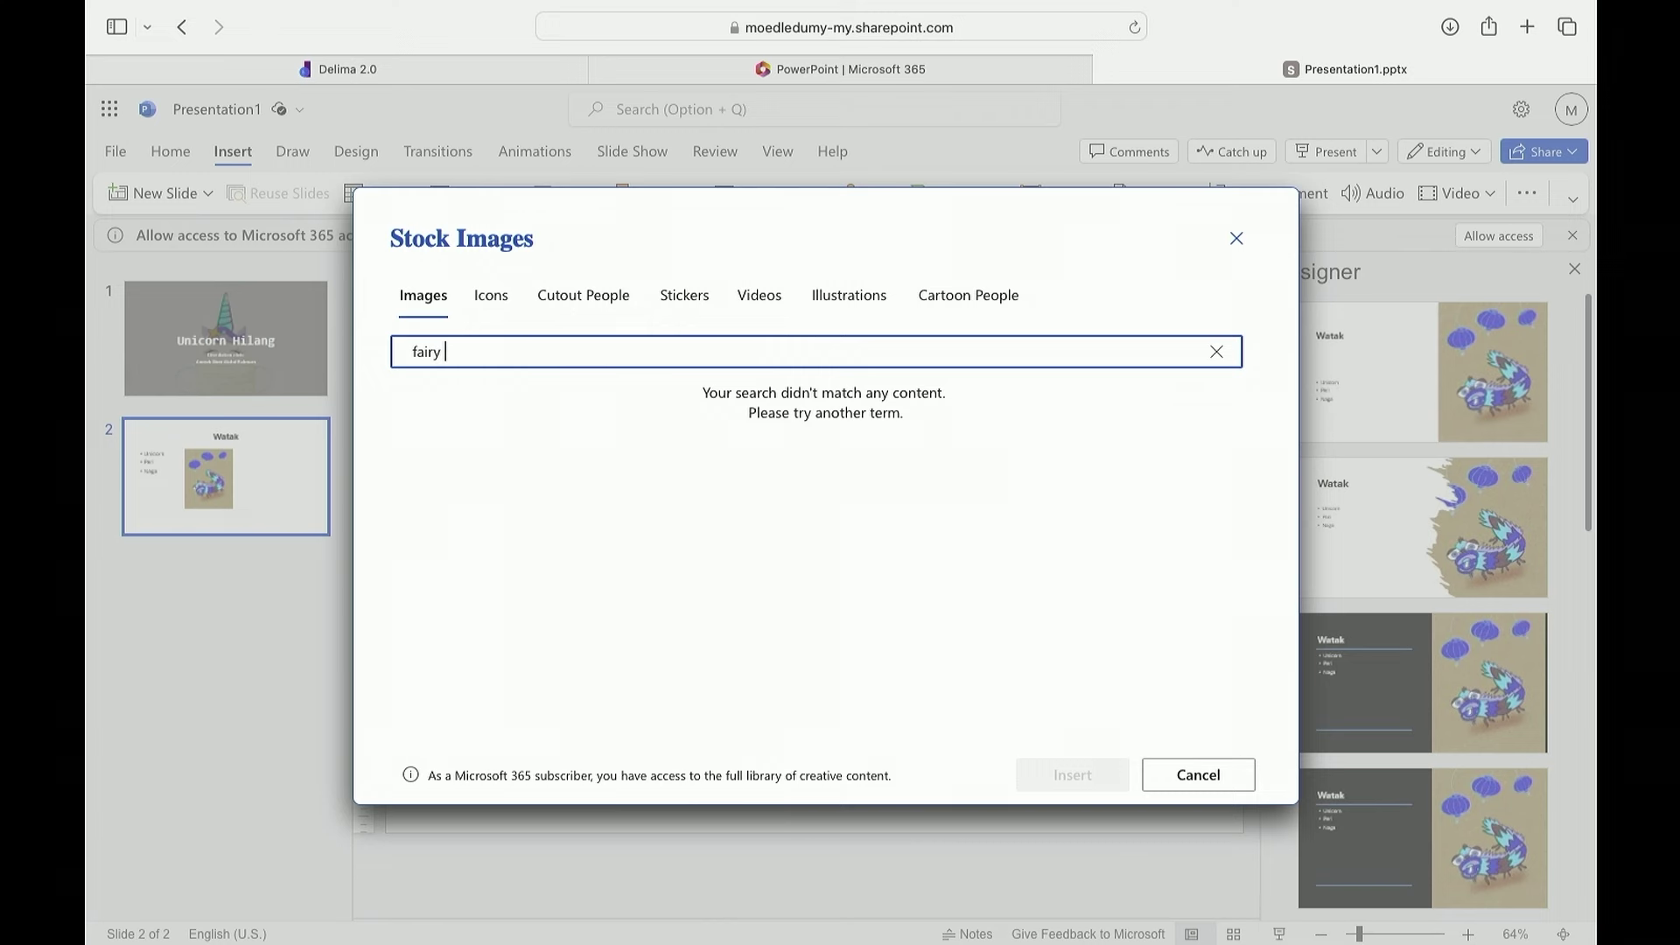
type("f")
key("BackSpace")
key("BackSpace")
key("BackSpace")
key("BackSpace")
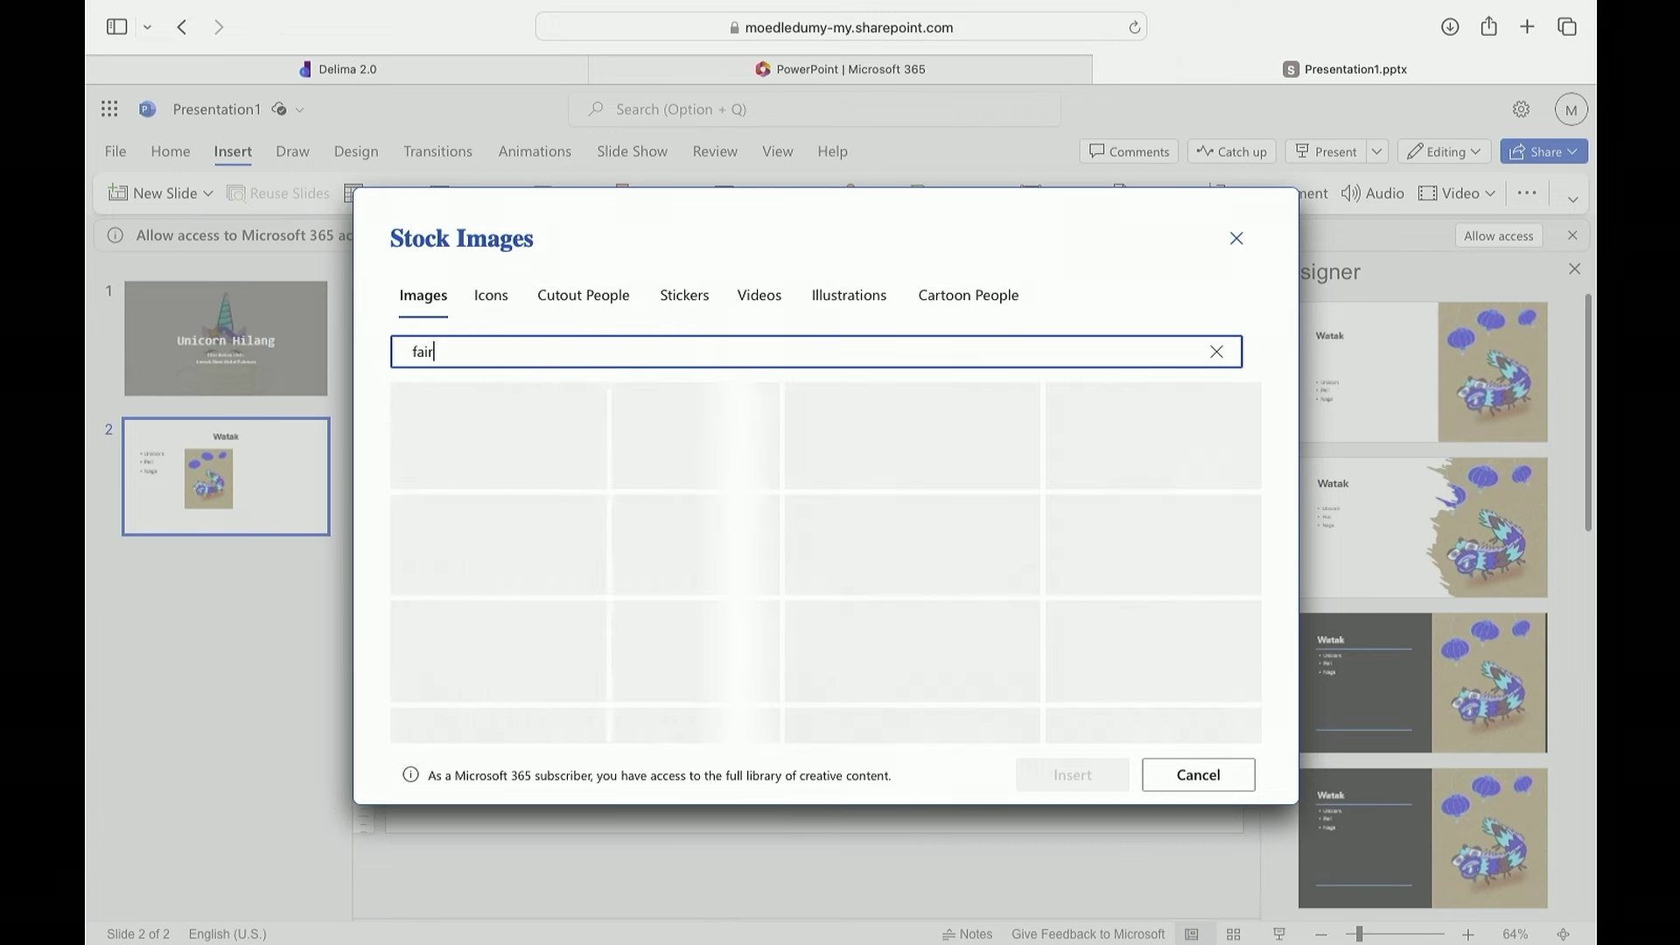
key("BackSpace")
key("BackSpace")
key("BackSpace")
type("ma")
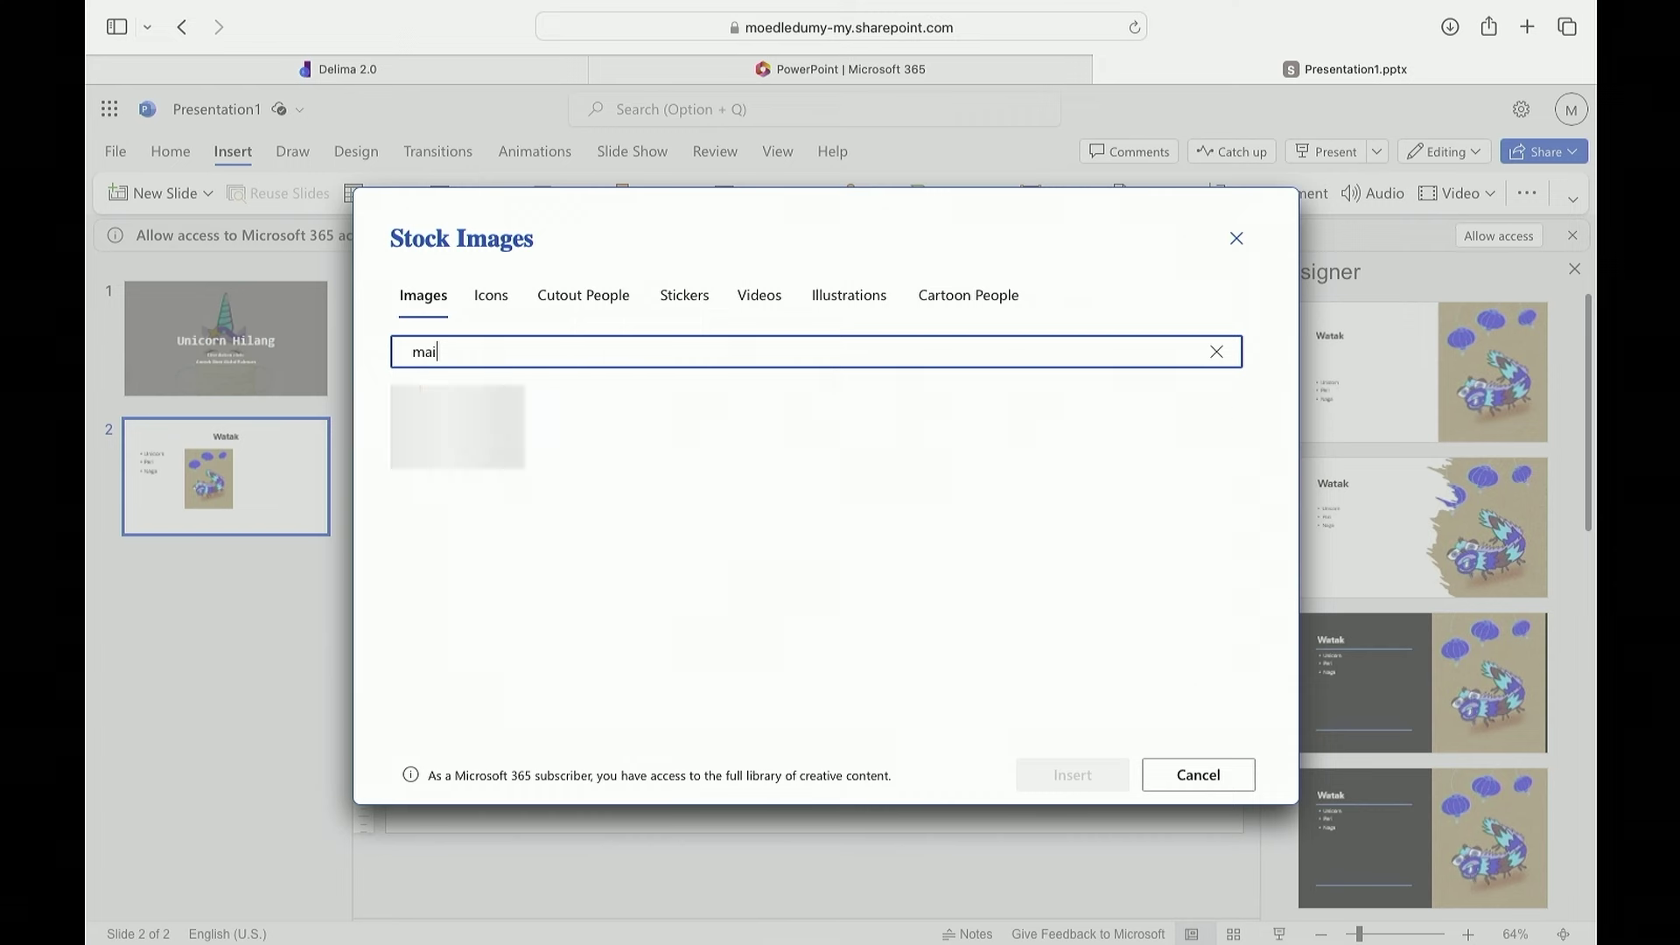
type("g")
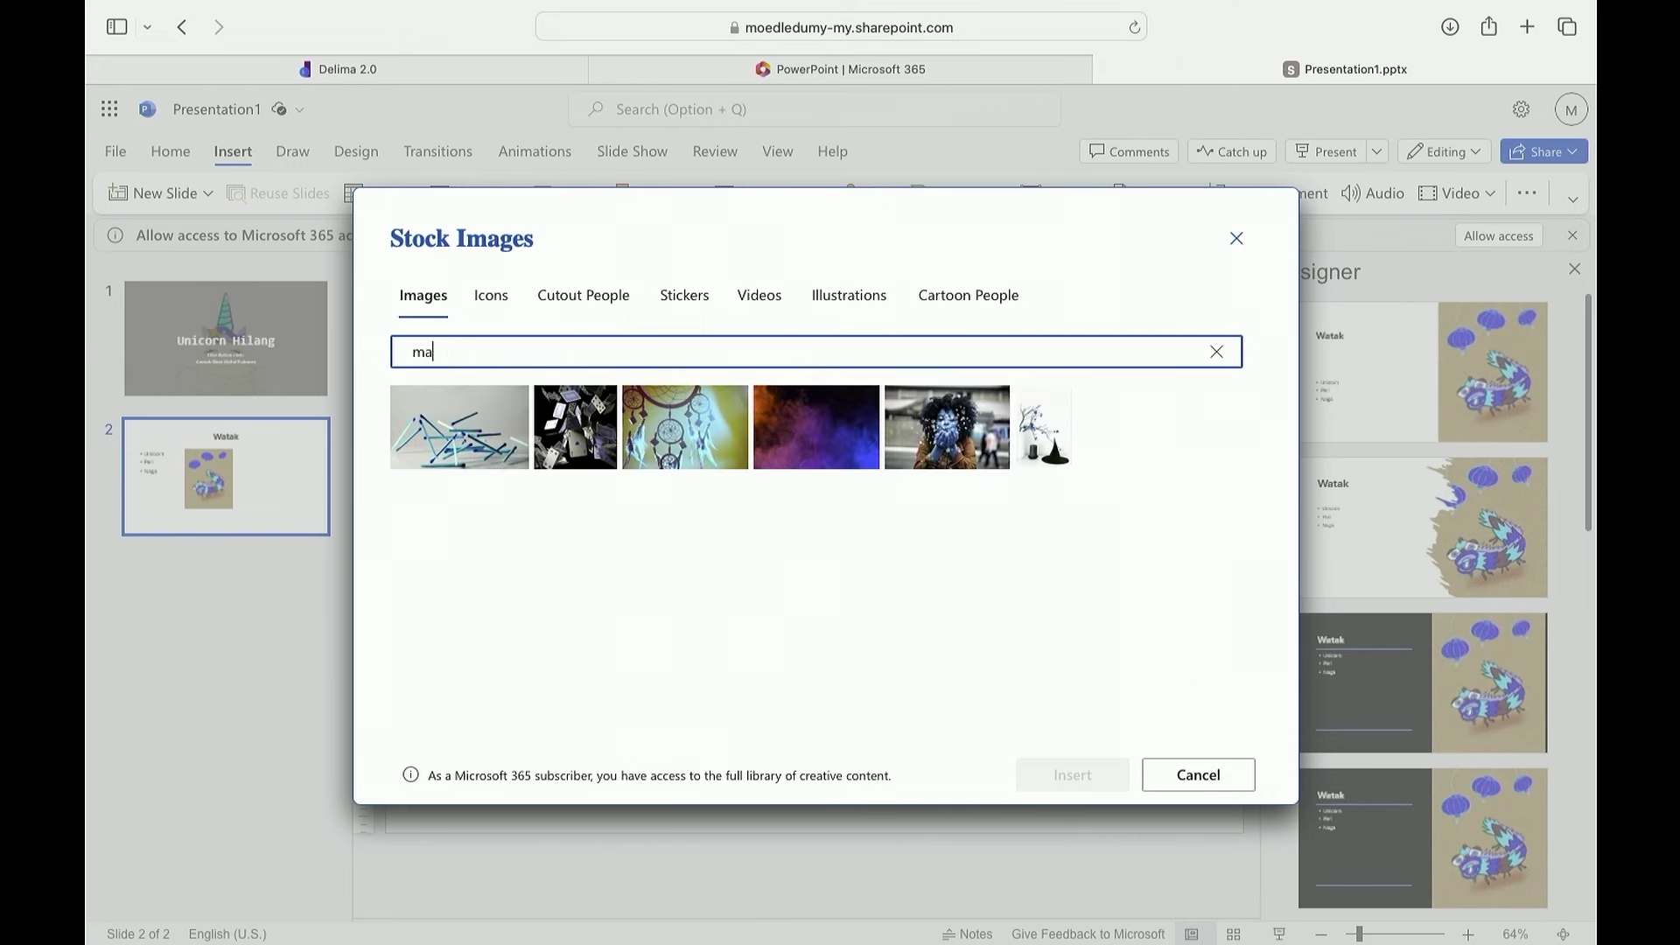
key("BackSpace")
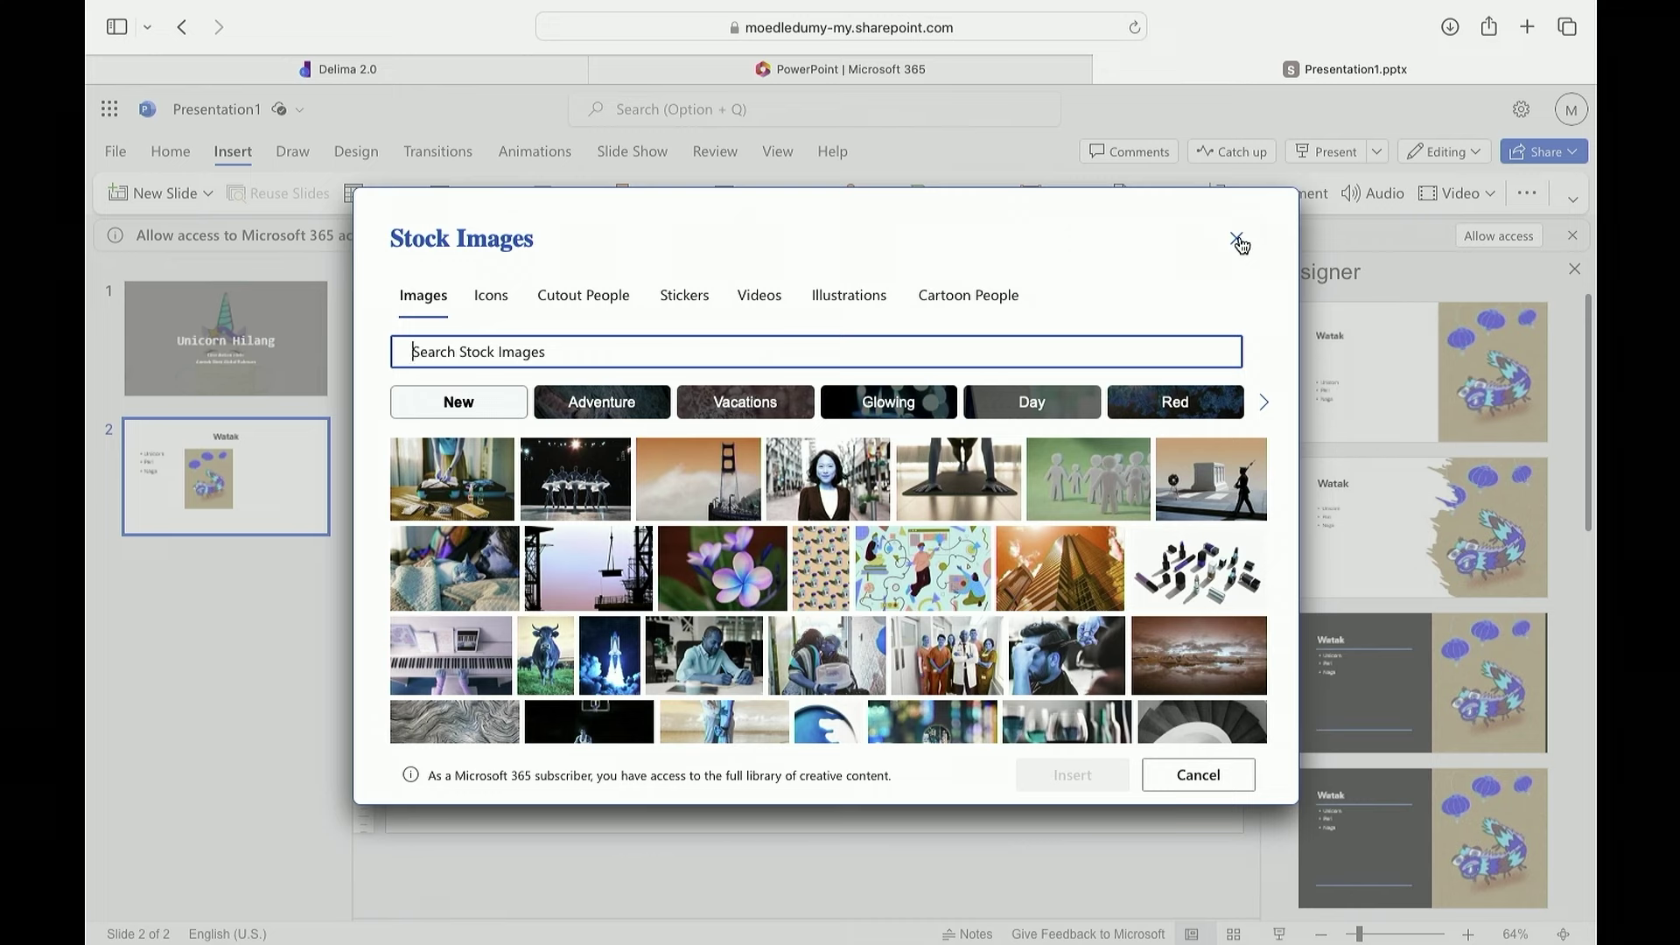
left_click(1236, 238)
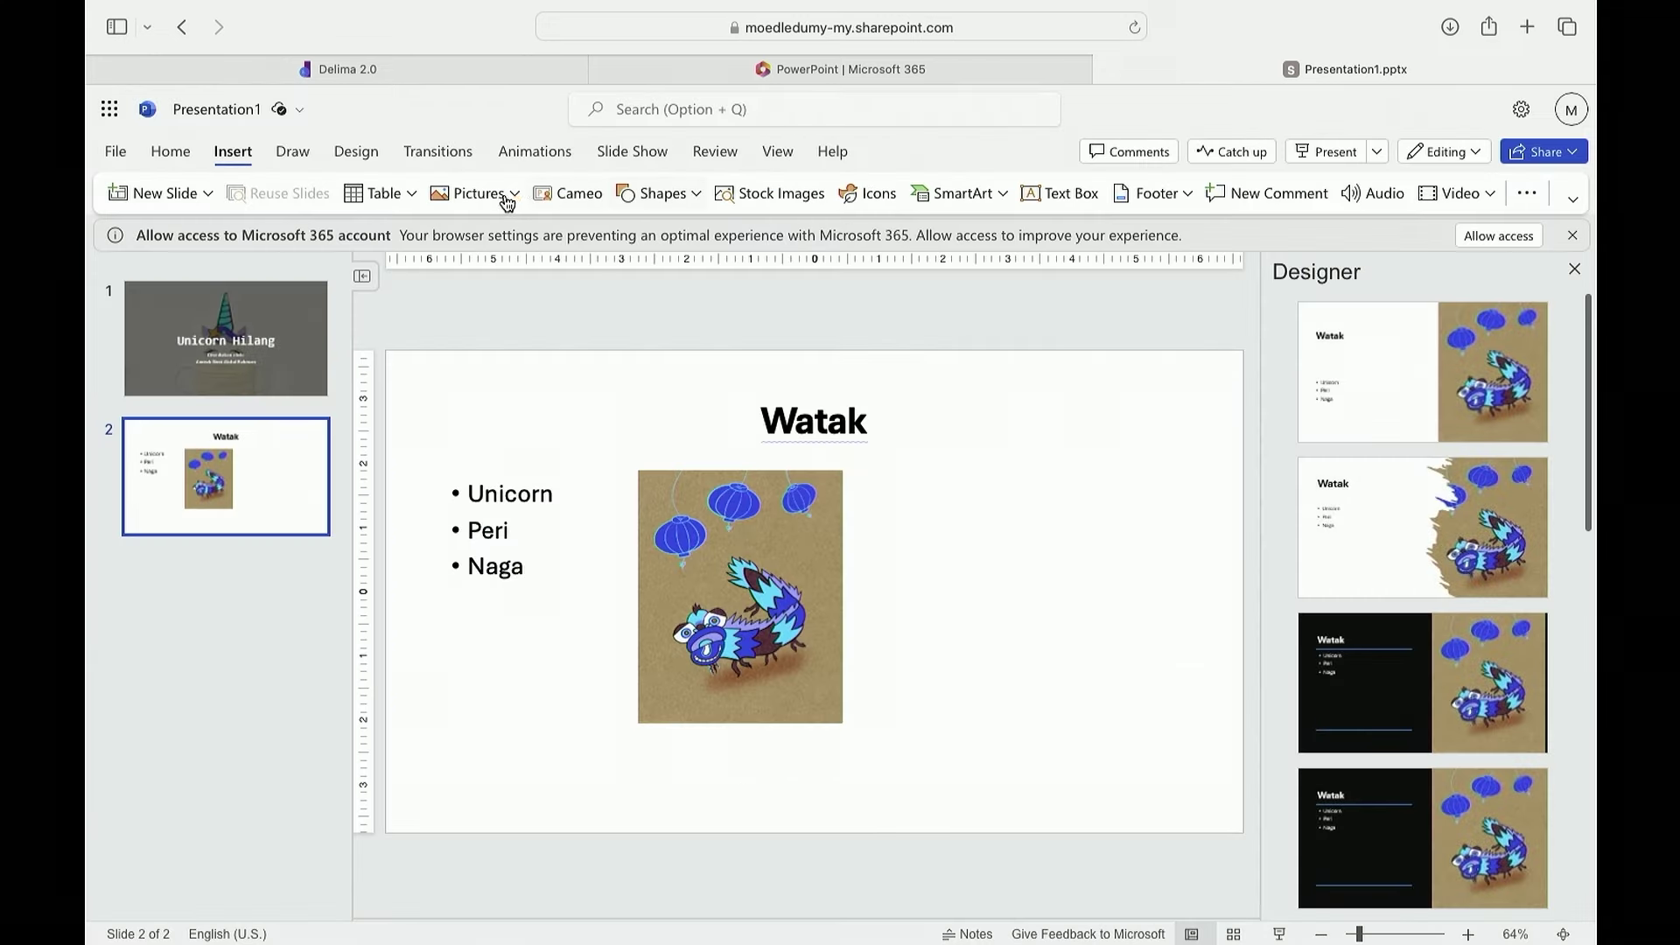
Step: Search web pictures for 'fairy' to find fairy images
left_click(474, 196)
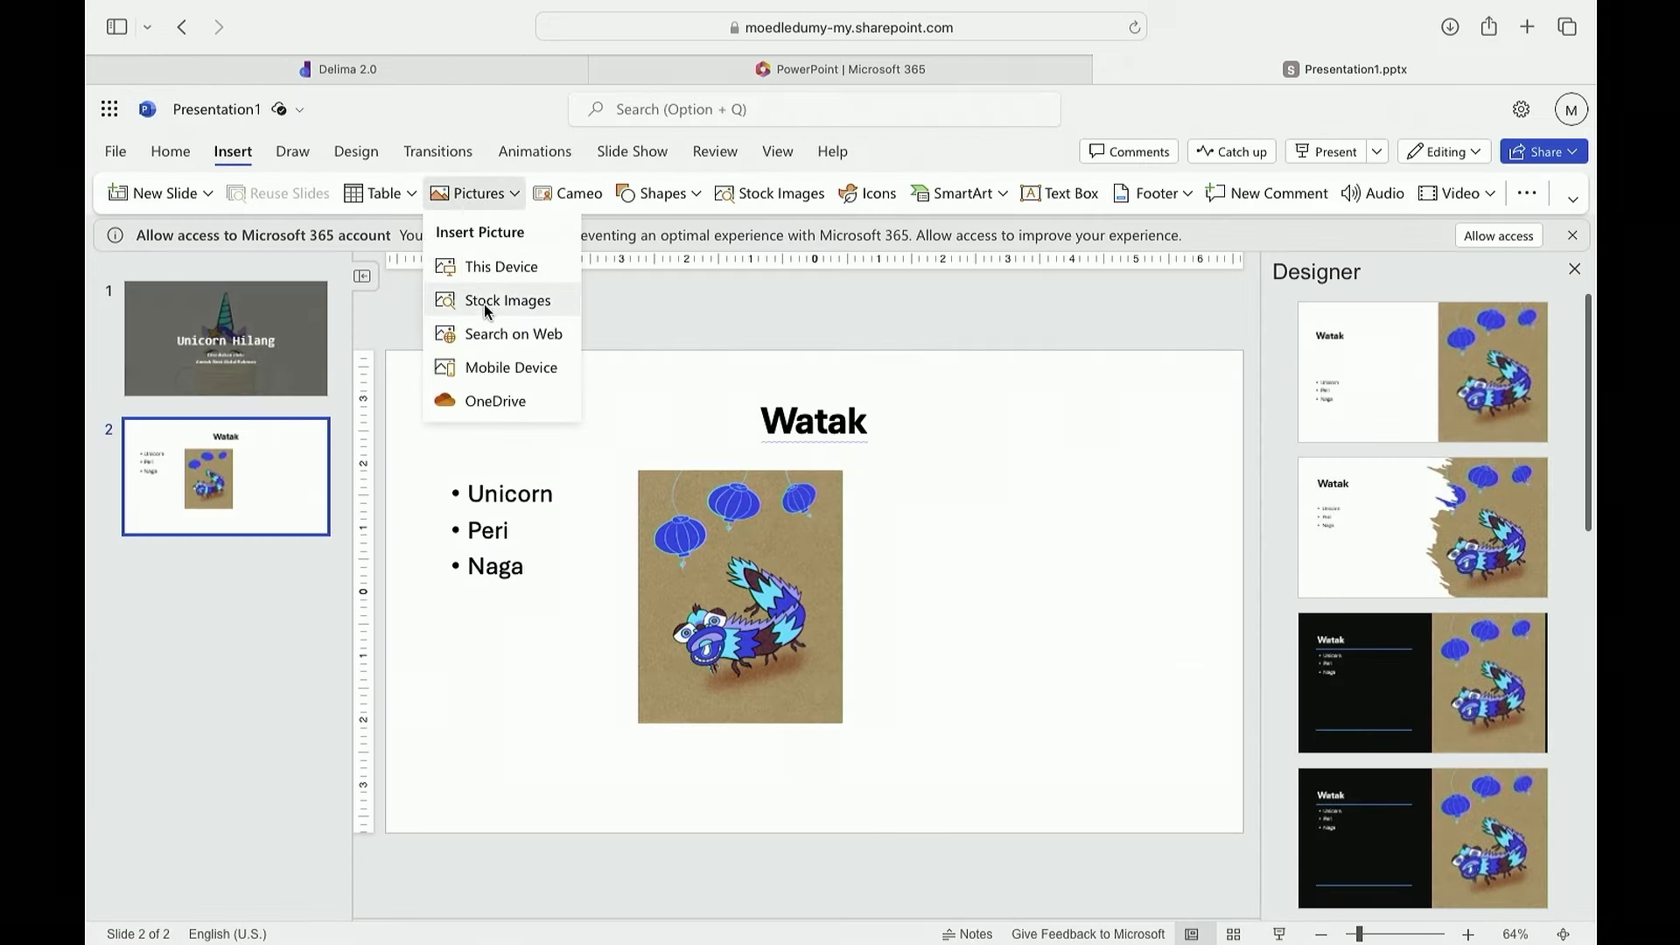
left_click(492, 339)
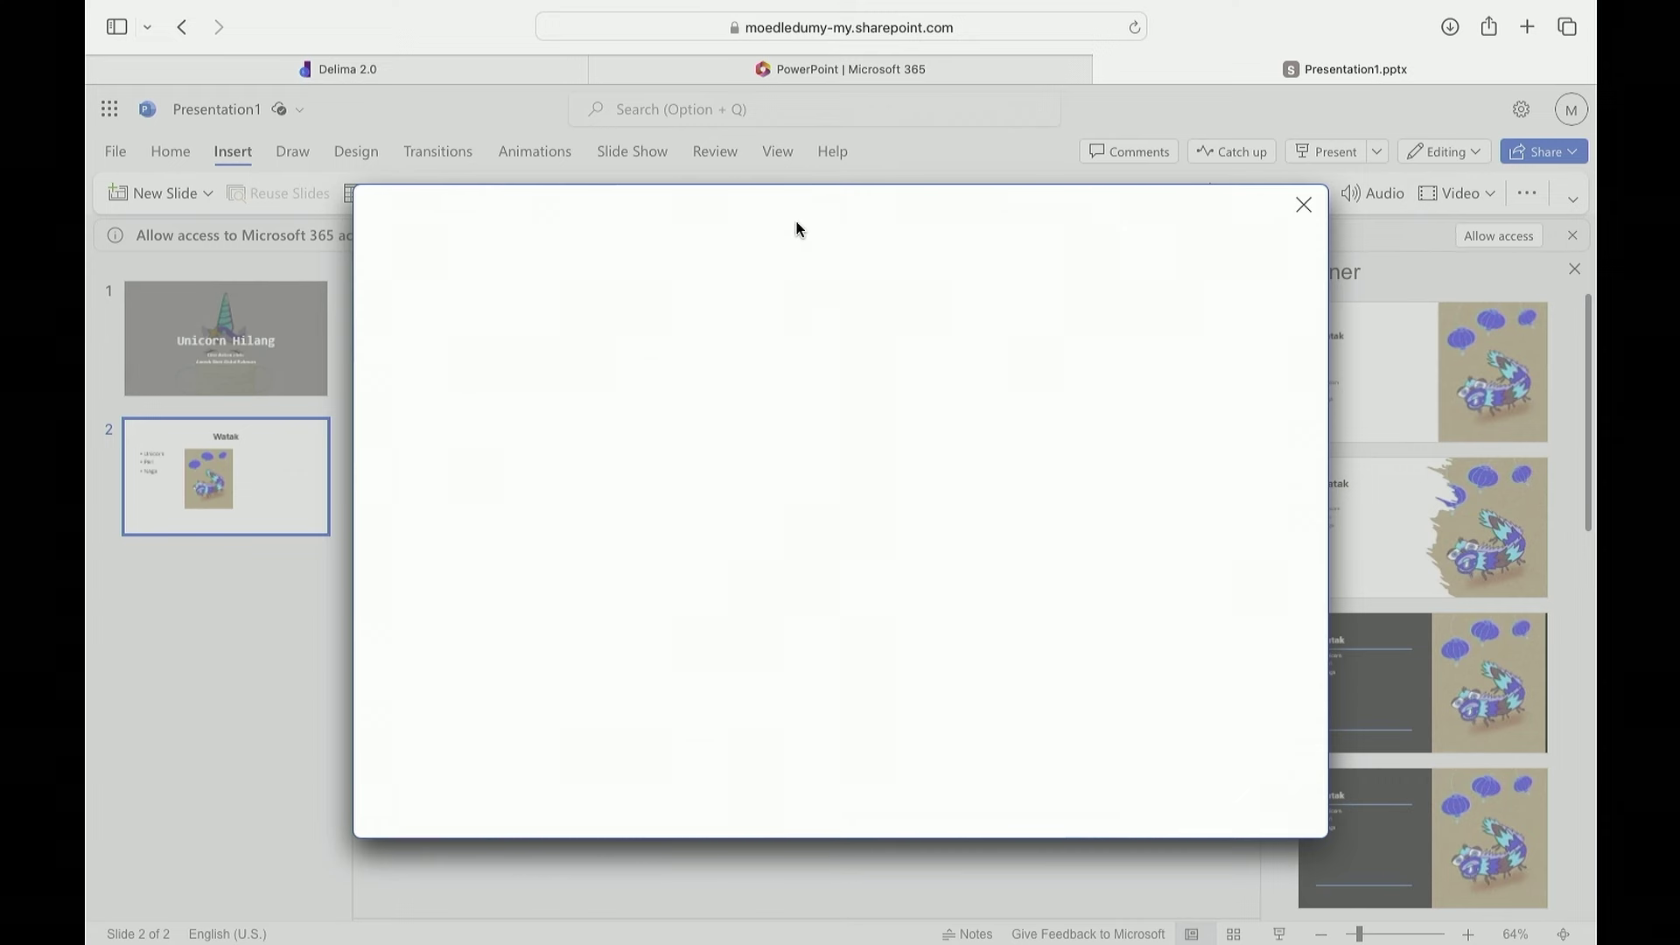
left_click(734, 325)
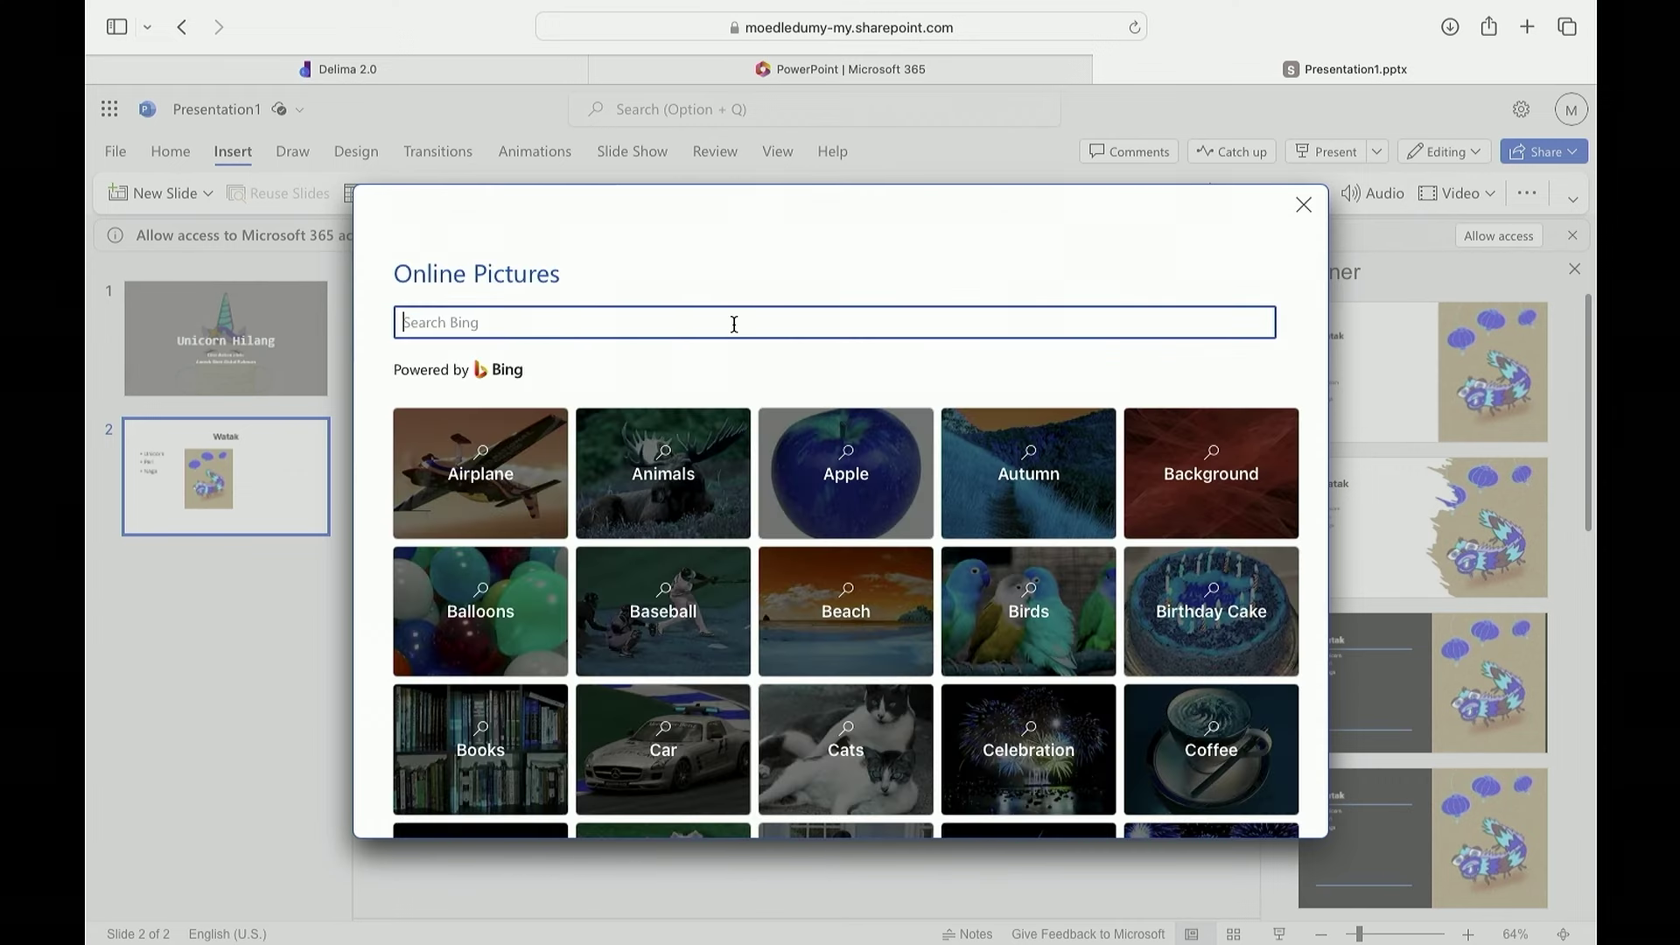
left_click(1303, 203)
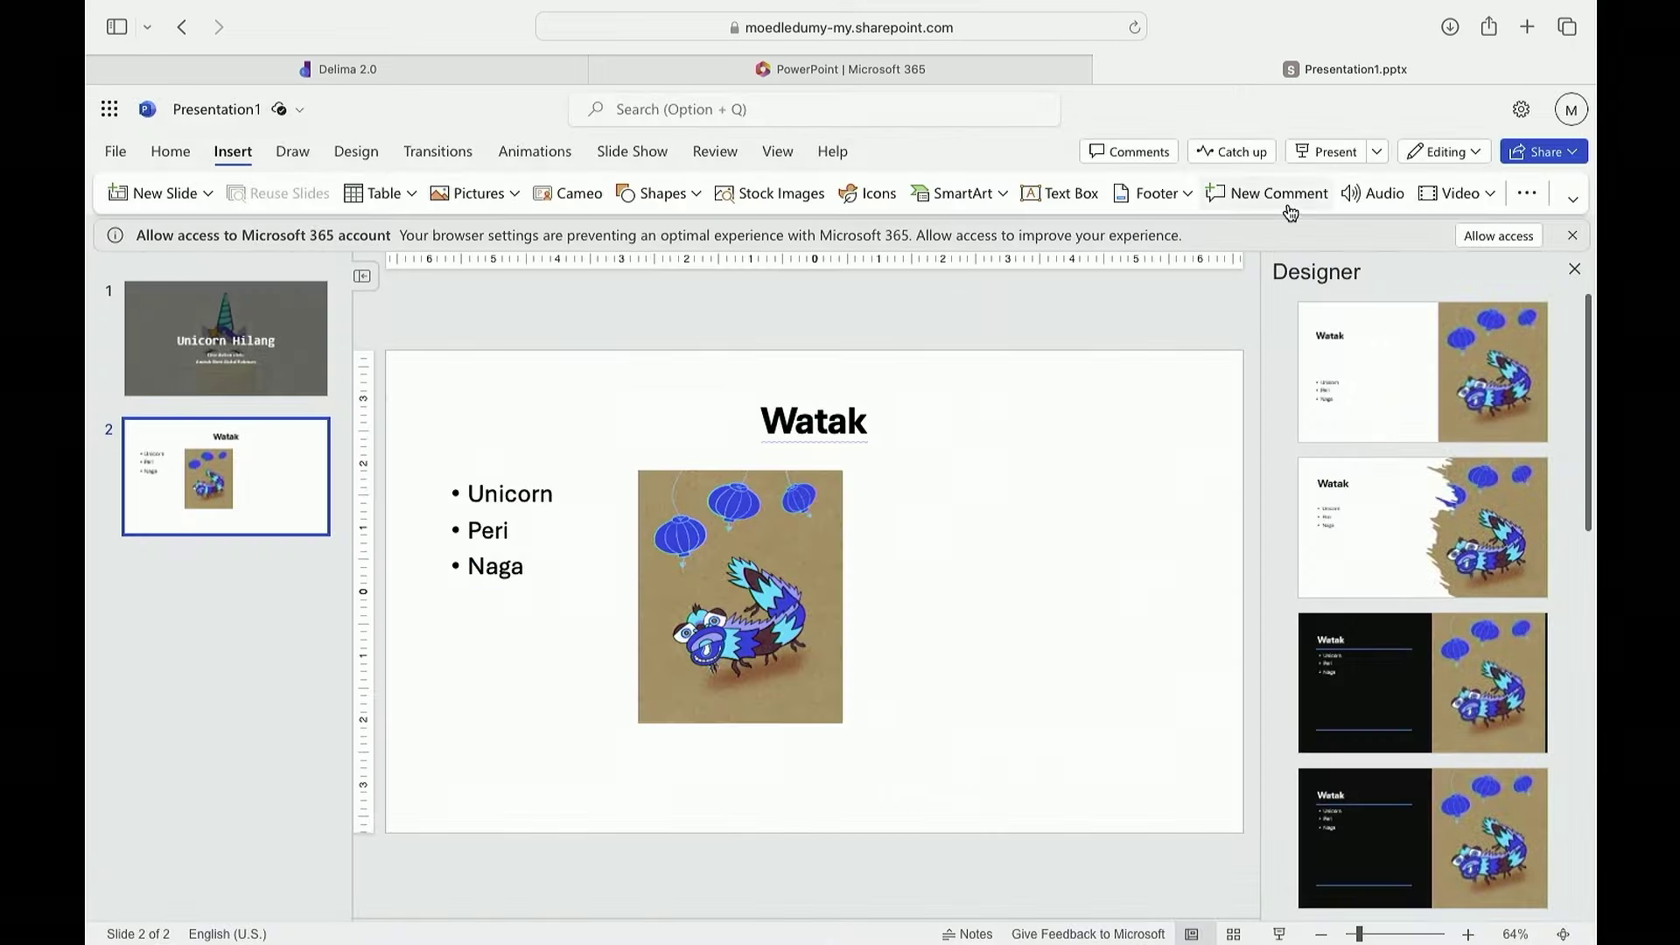
left_click(507, 202)
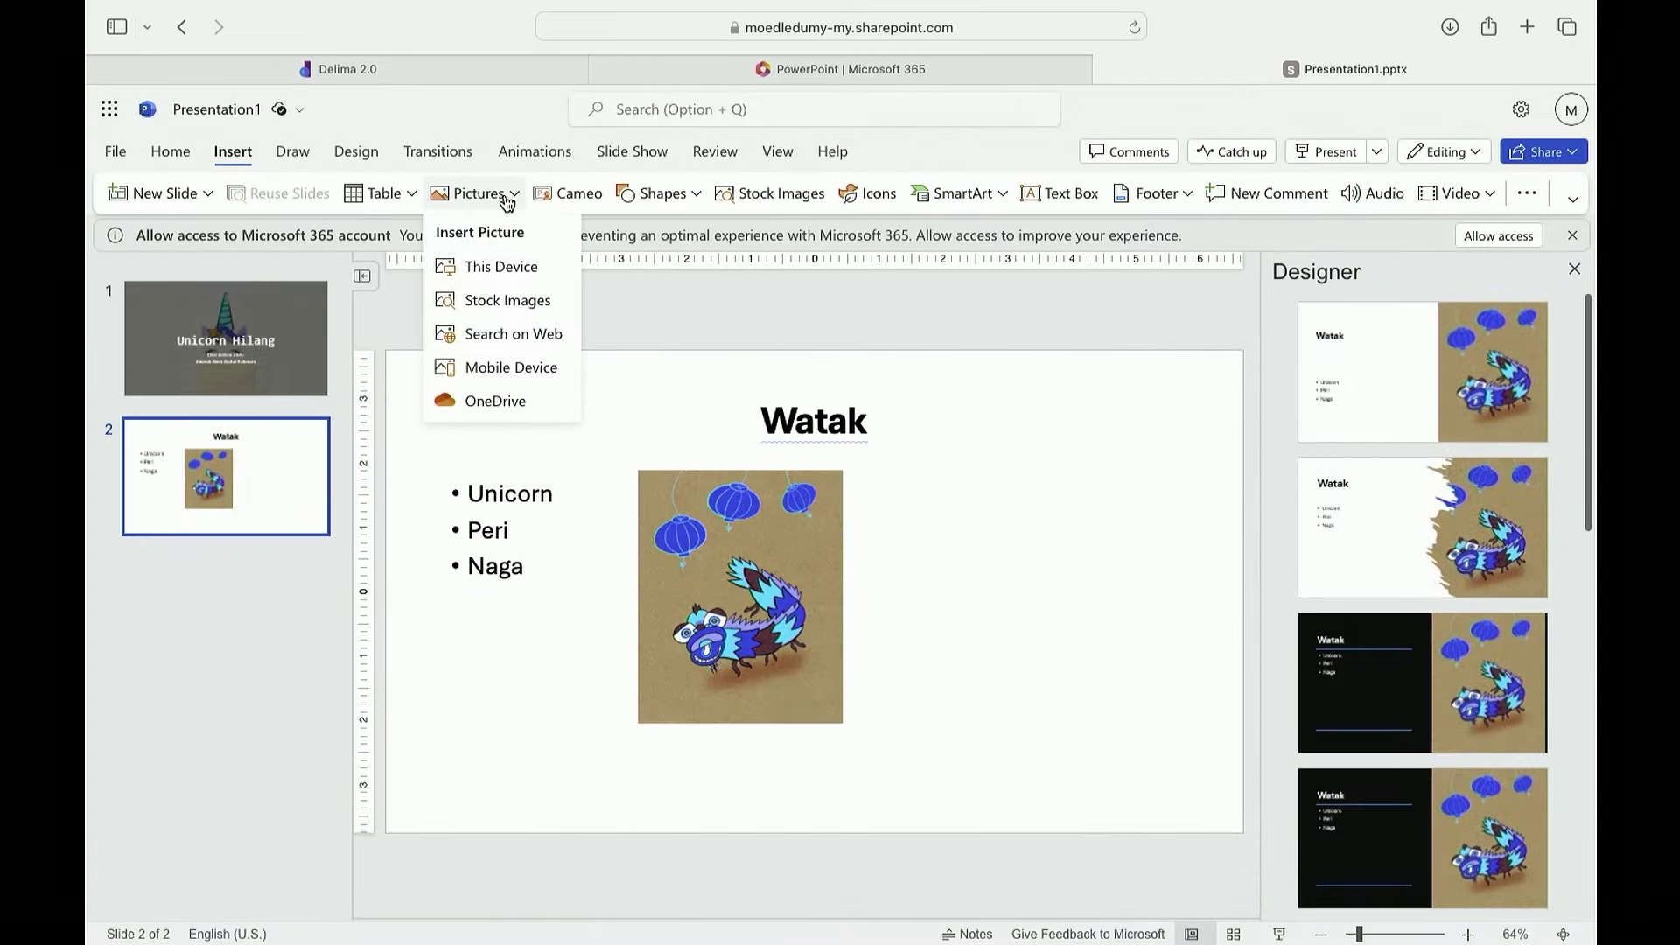
left_click(518, 334)
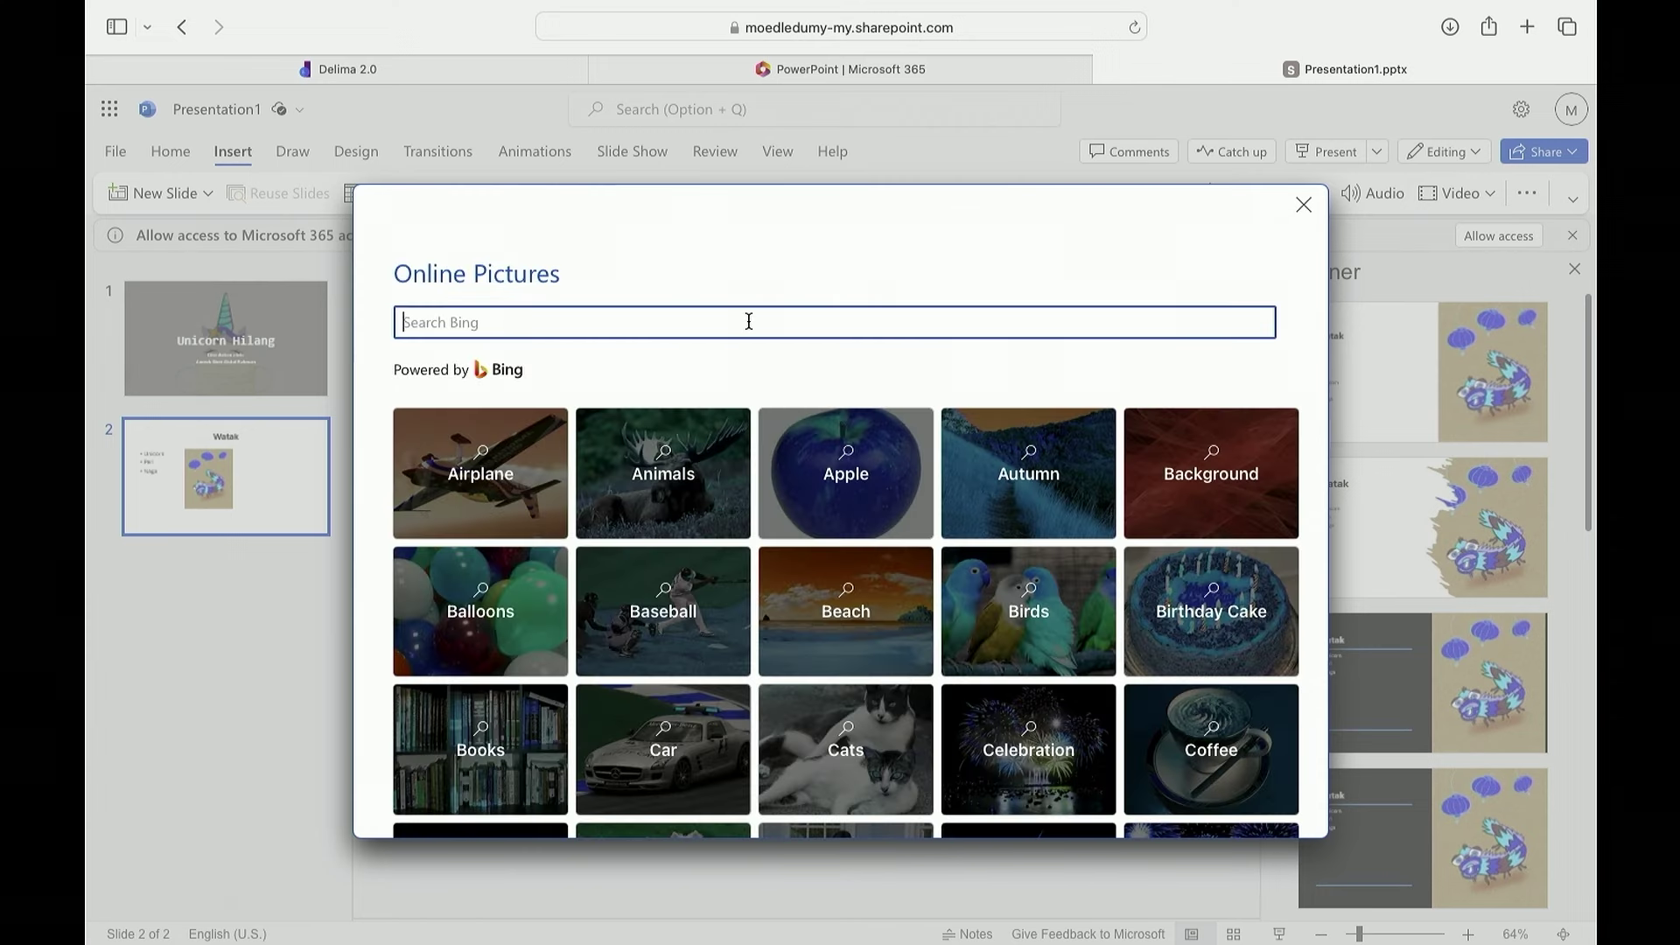
type("fairy")
key("Return")
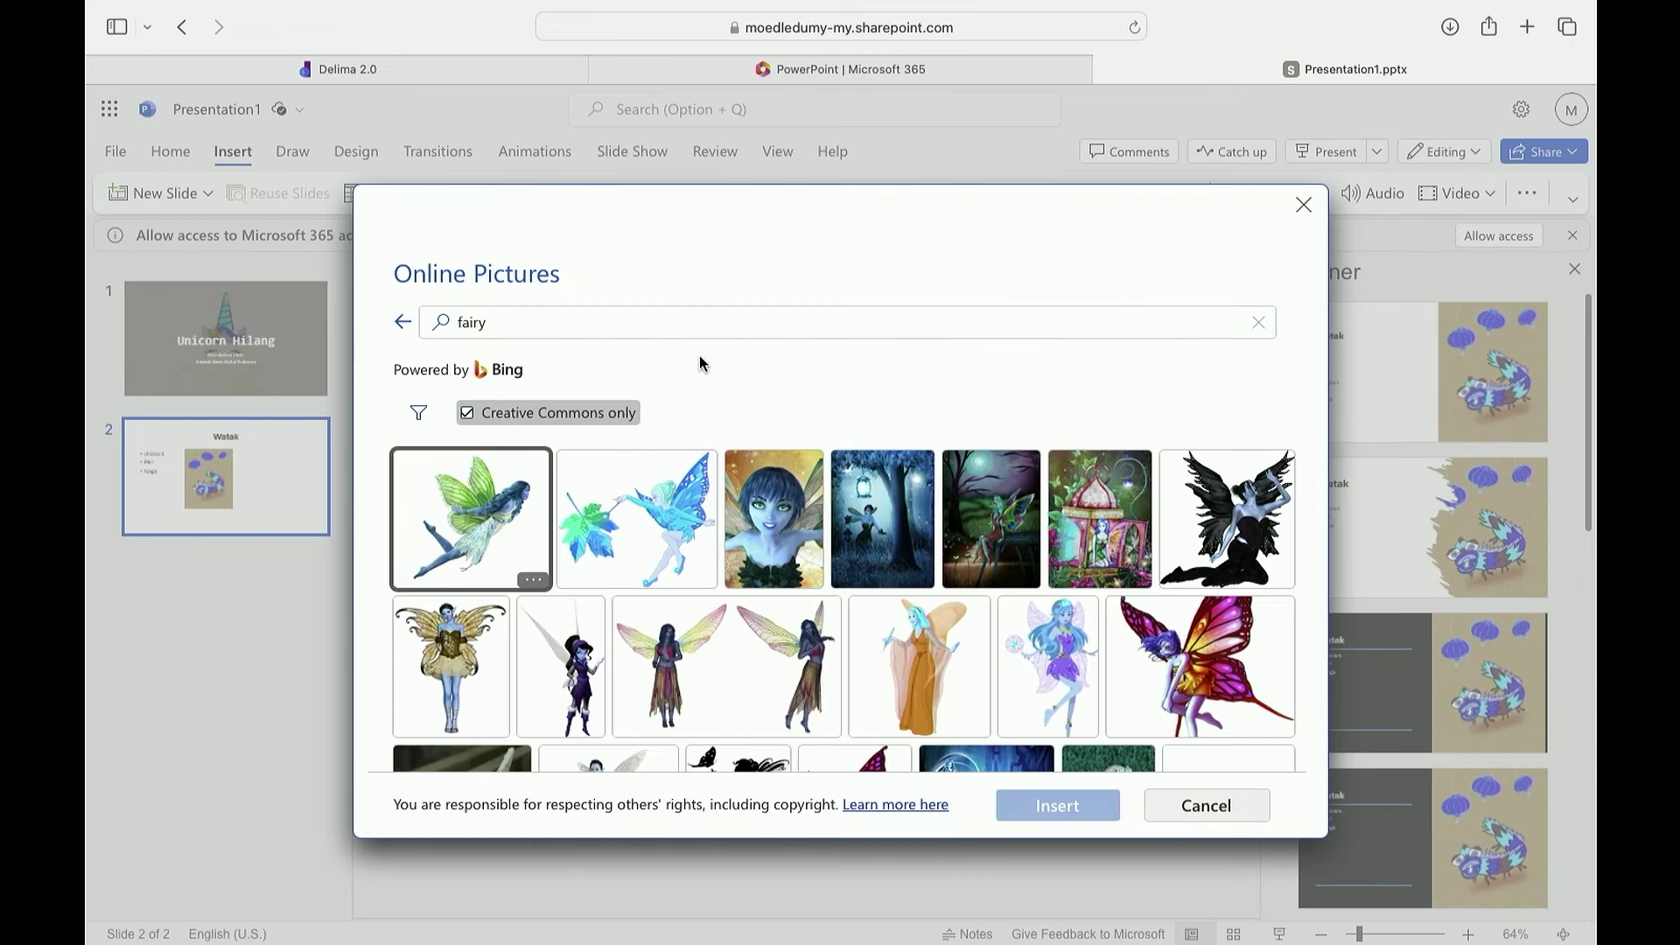
Step: Include non-Creative Commons results and insert the fairy-in-forest picture
scroll(834, 644, "down", 1)
scroll(833, 643, "down", 2)
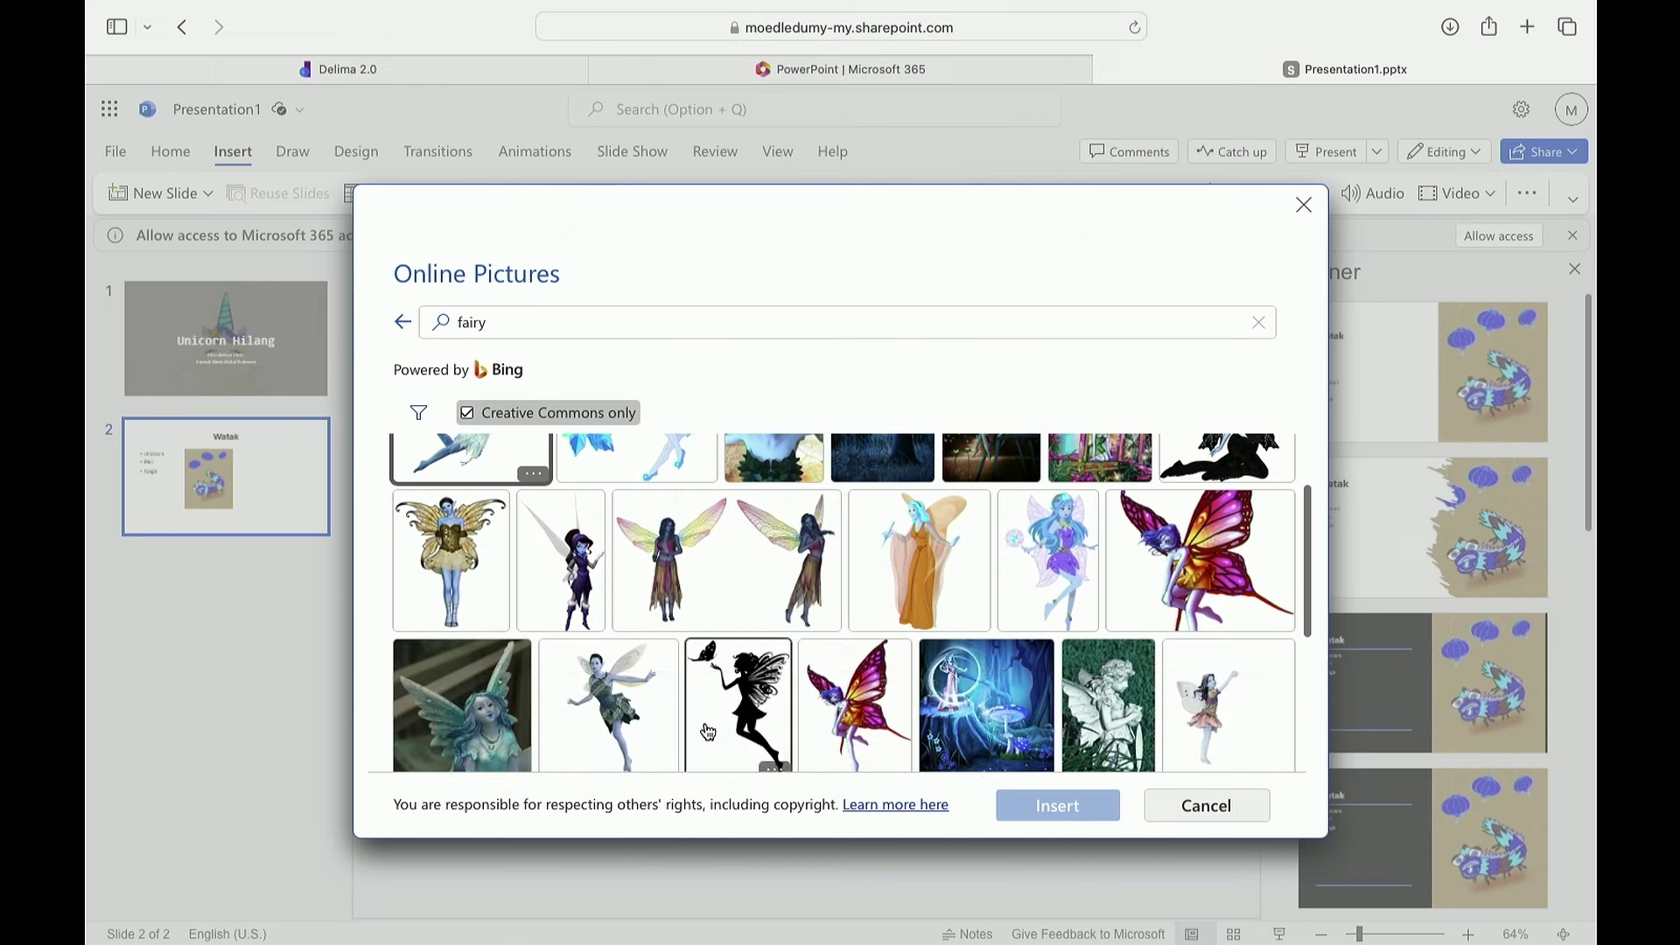
scroll(801, 605, "up", 2)
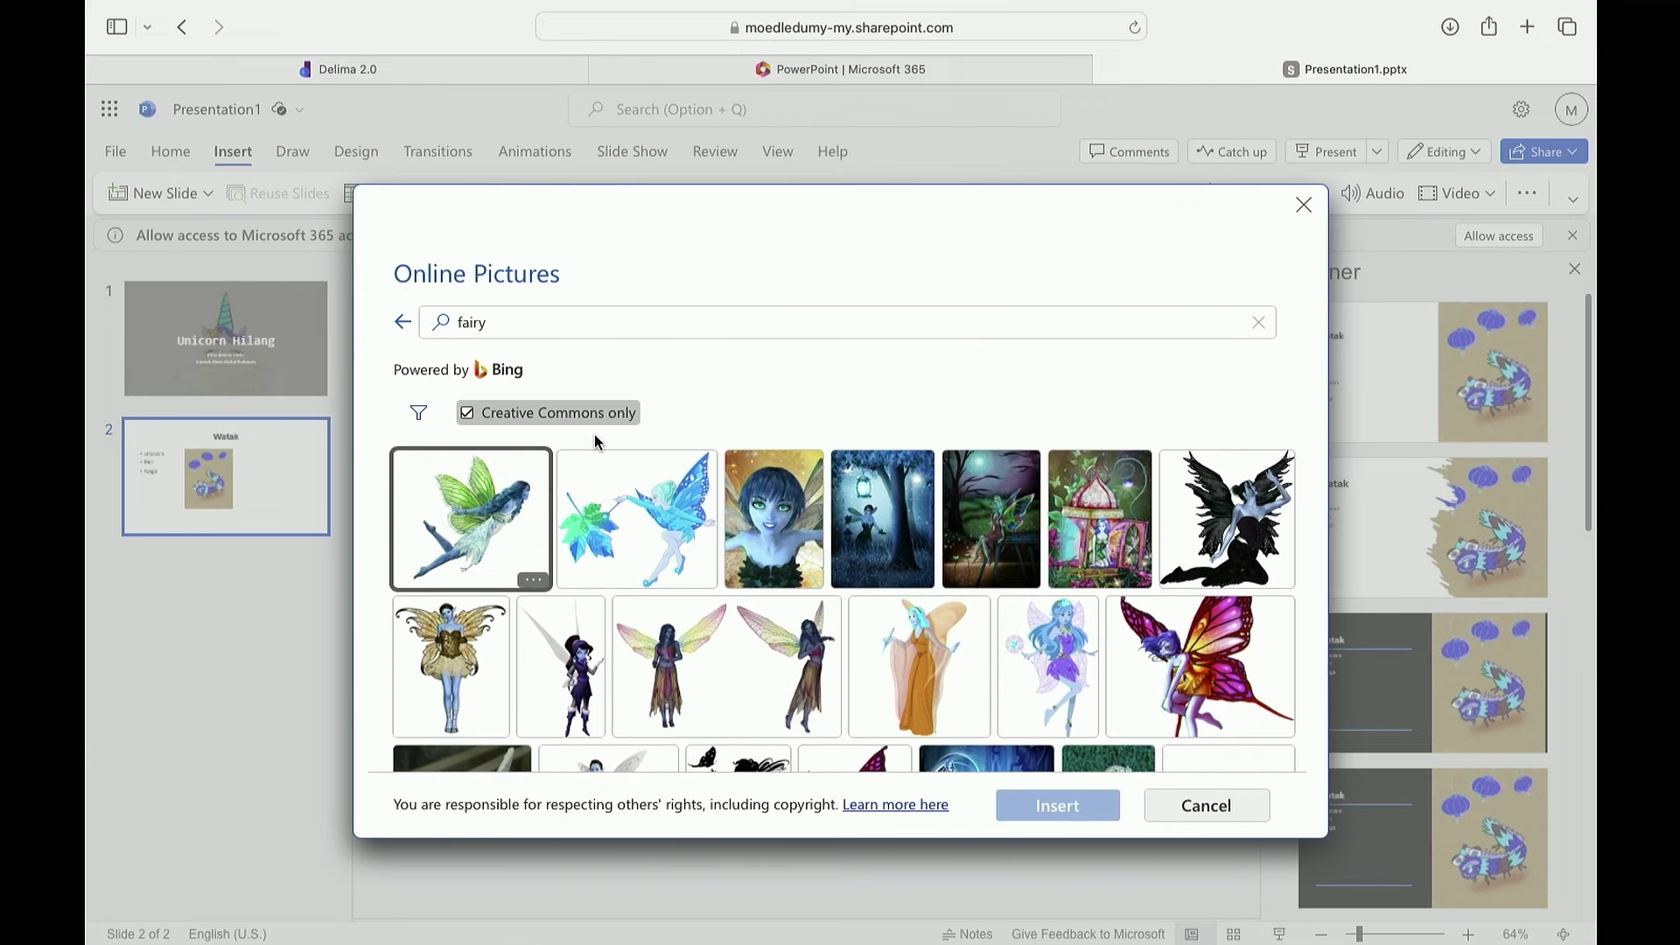
left_click(470, 414)
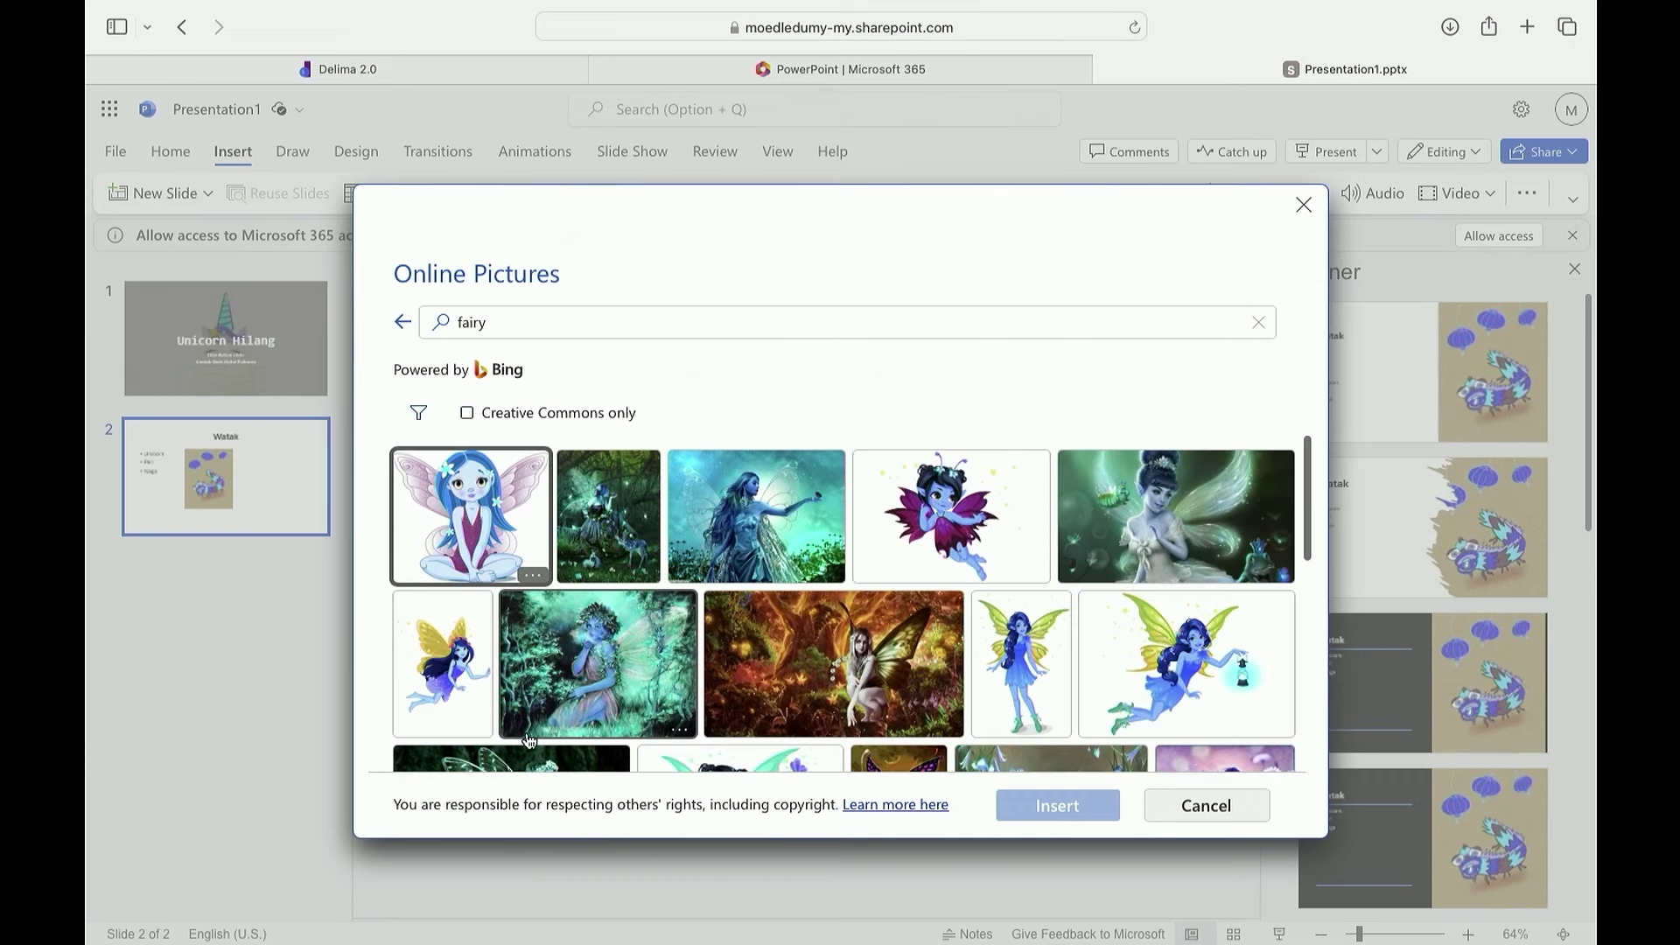
left_click(592, 654)
left_click(1076, 803)
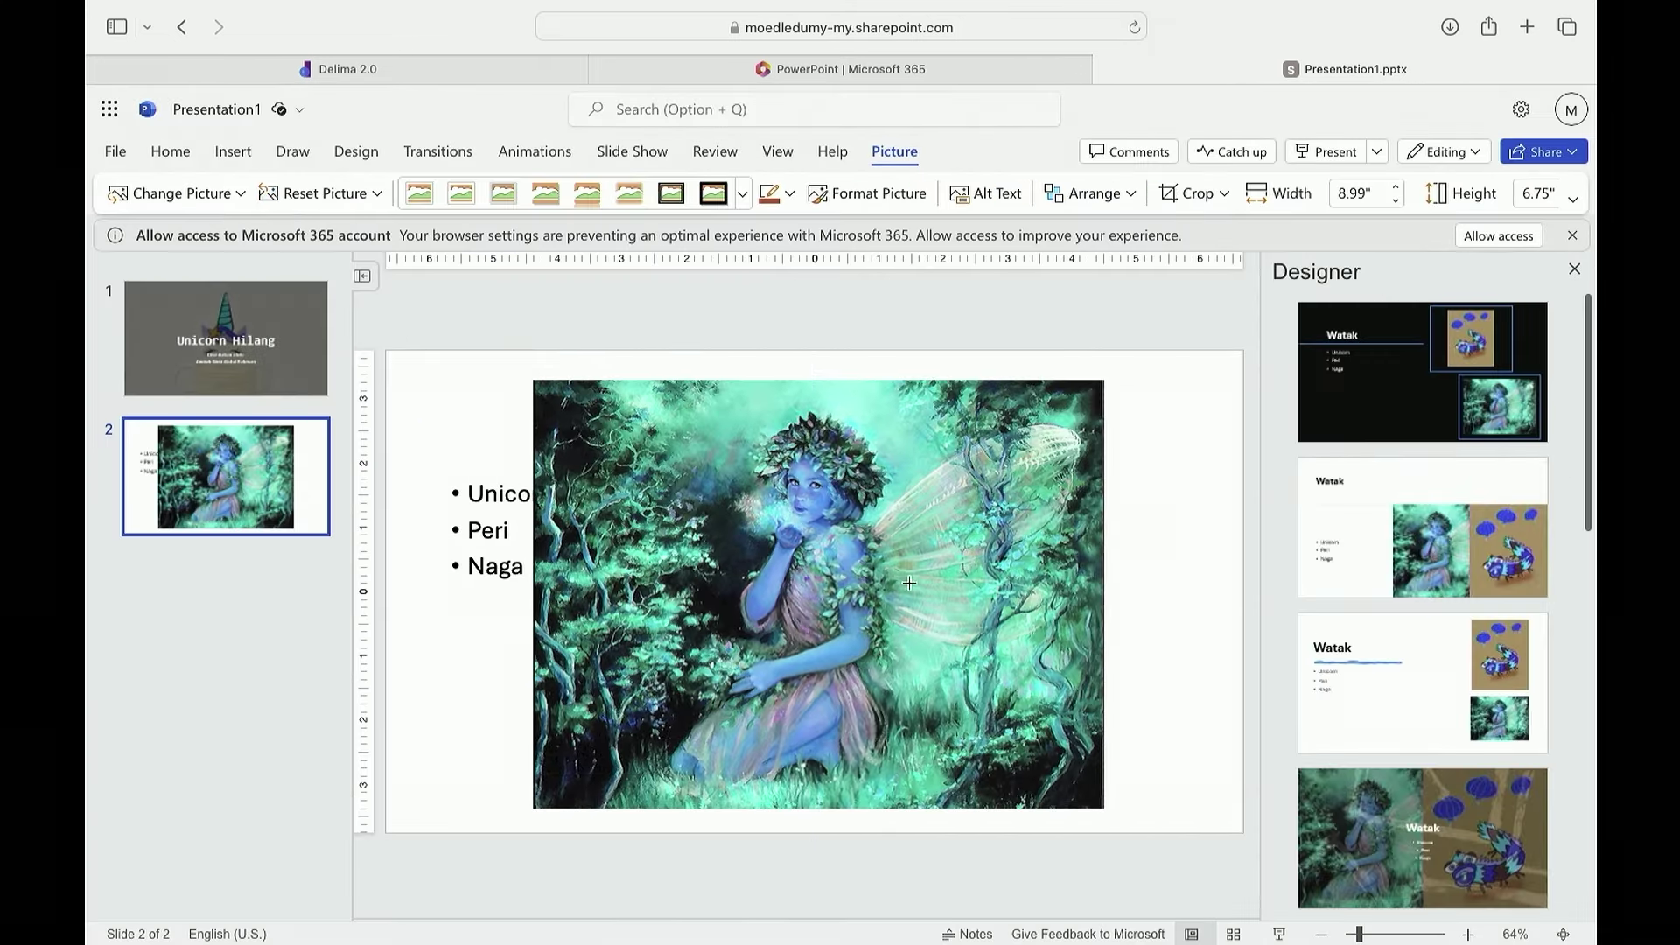
Step: Move the fairy picture up beside the Watak title and deselect it
left_click_drag(1005, 596, 1072, 441)
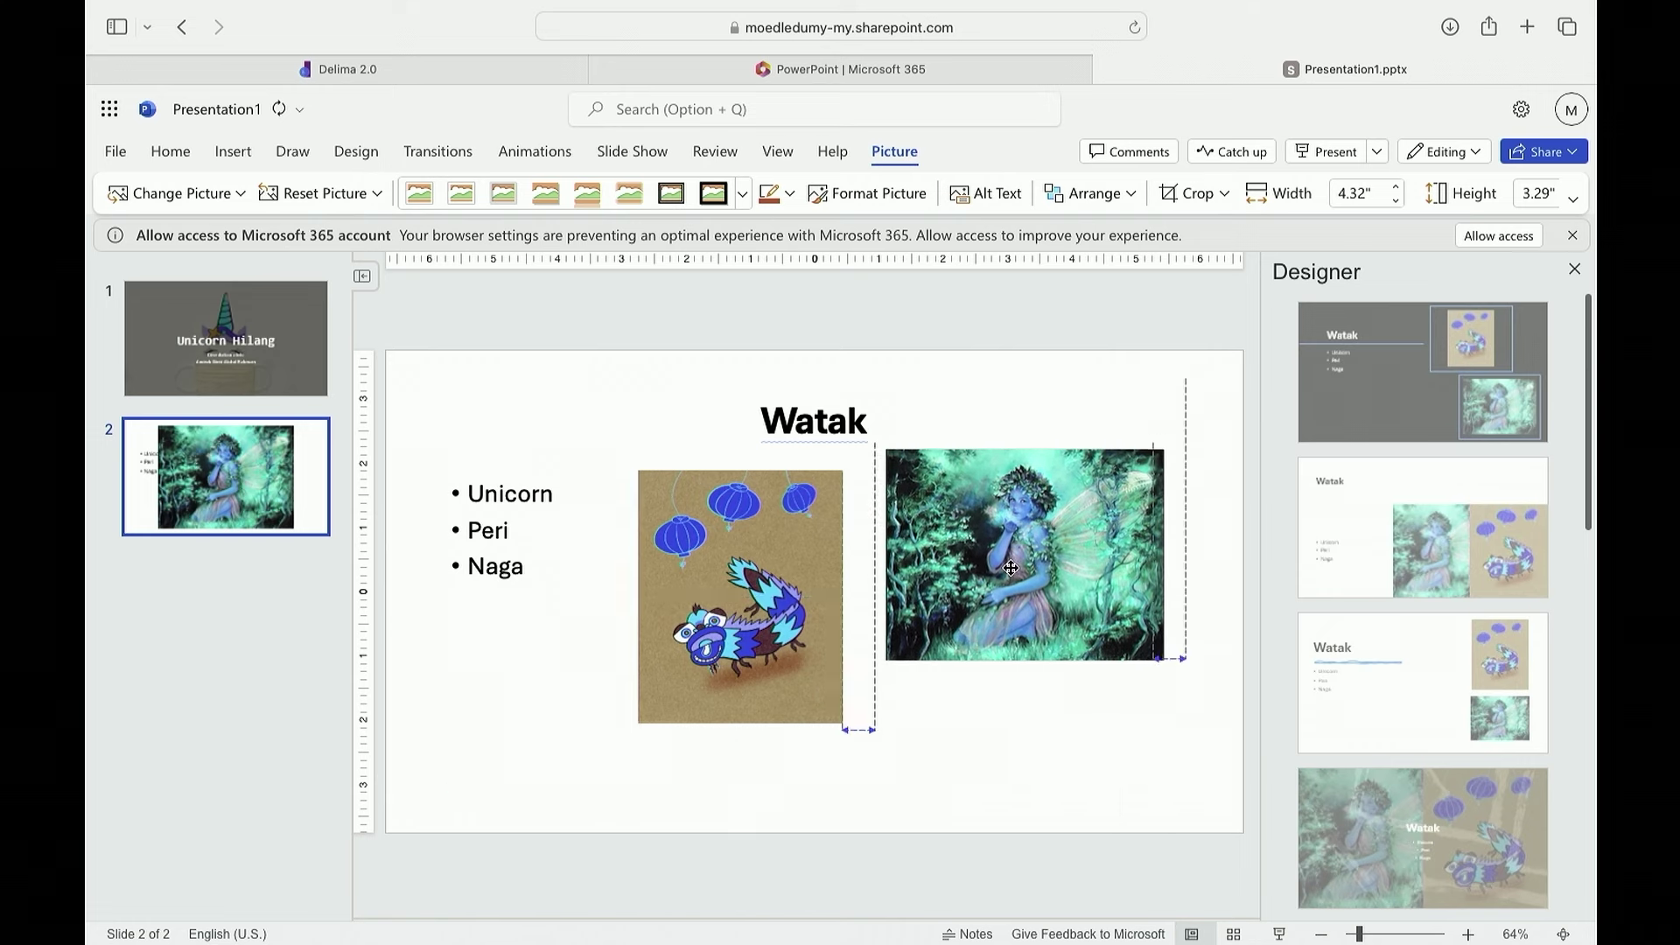
left_click(502, 338)
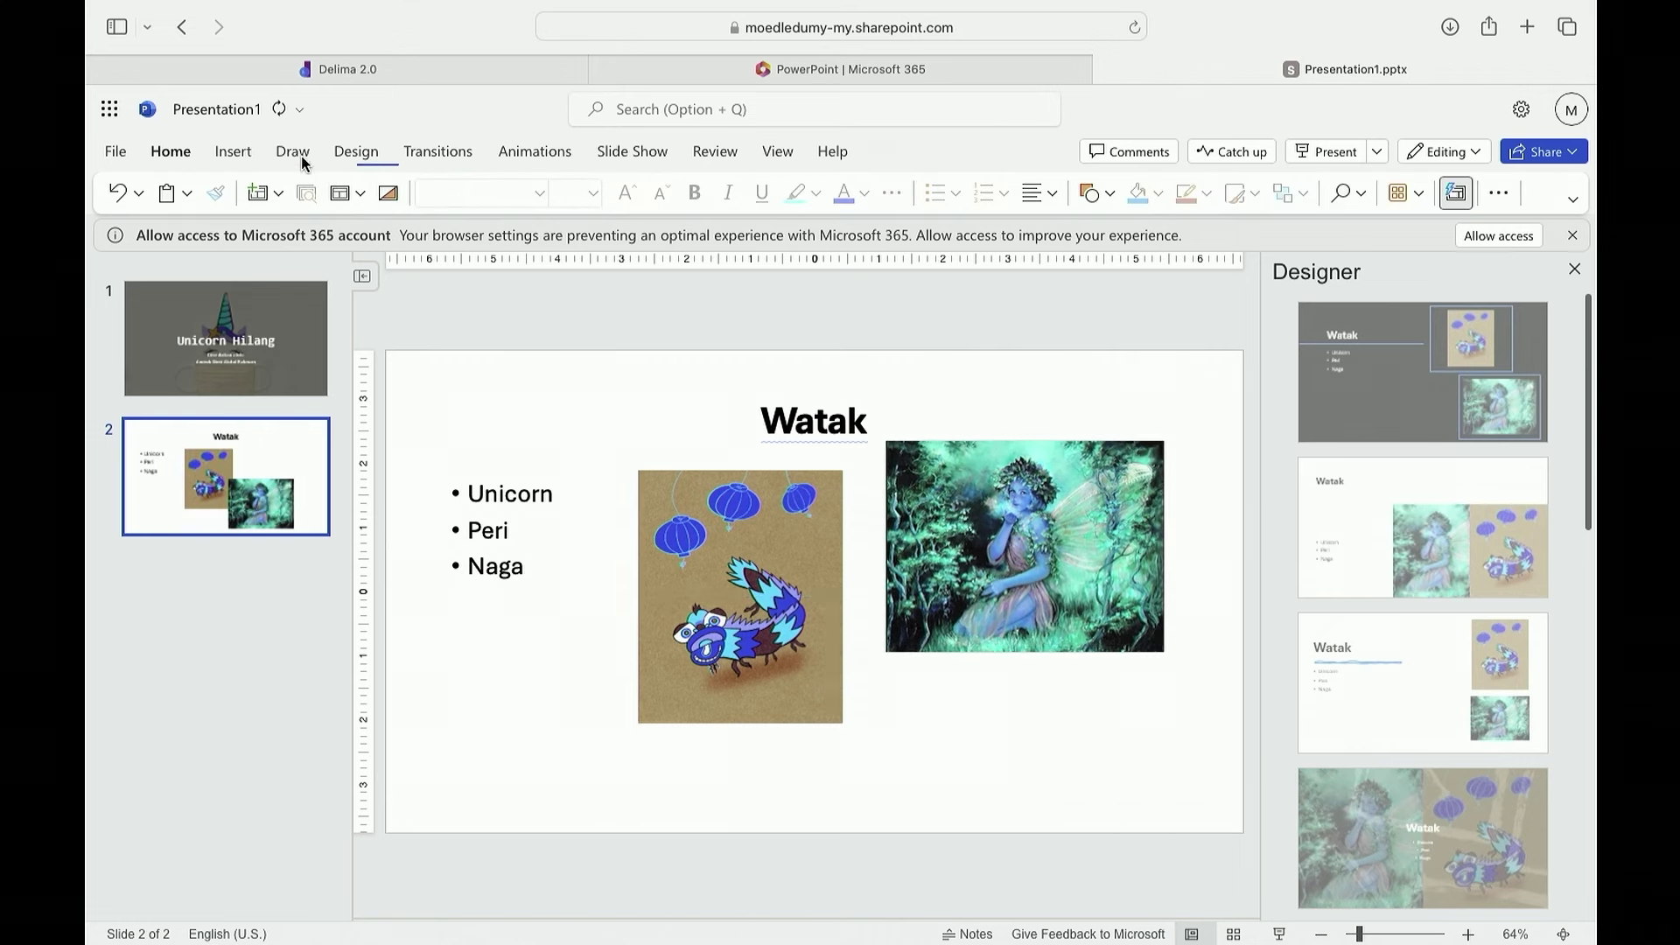
left_click(292, 151)
left_click(356, 151)
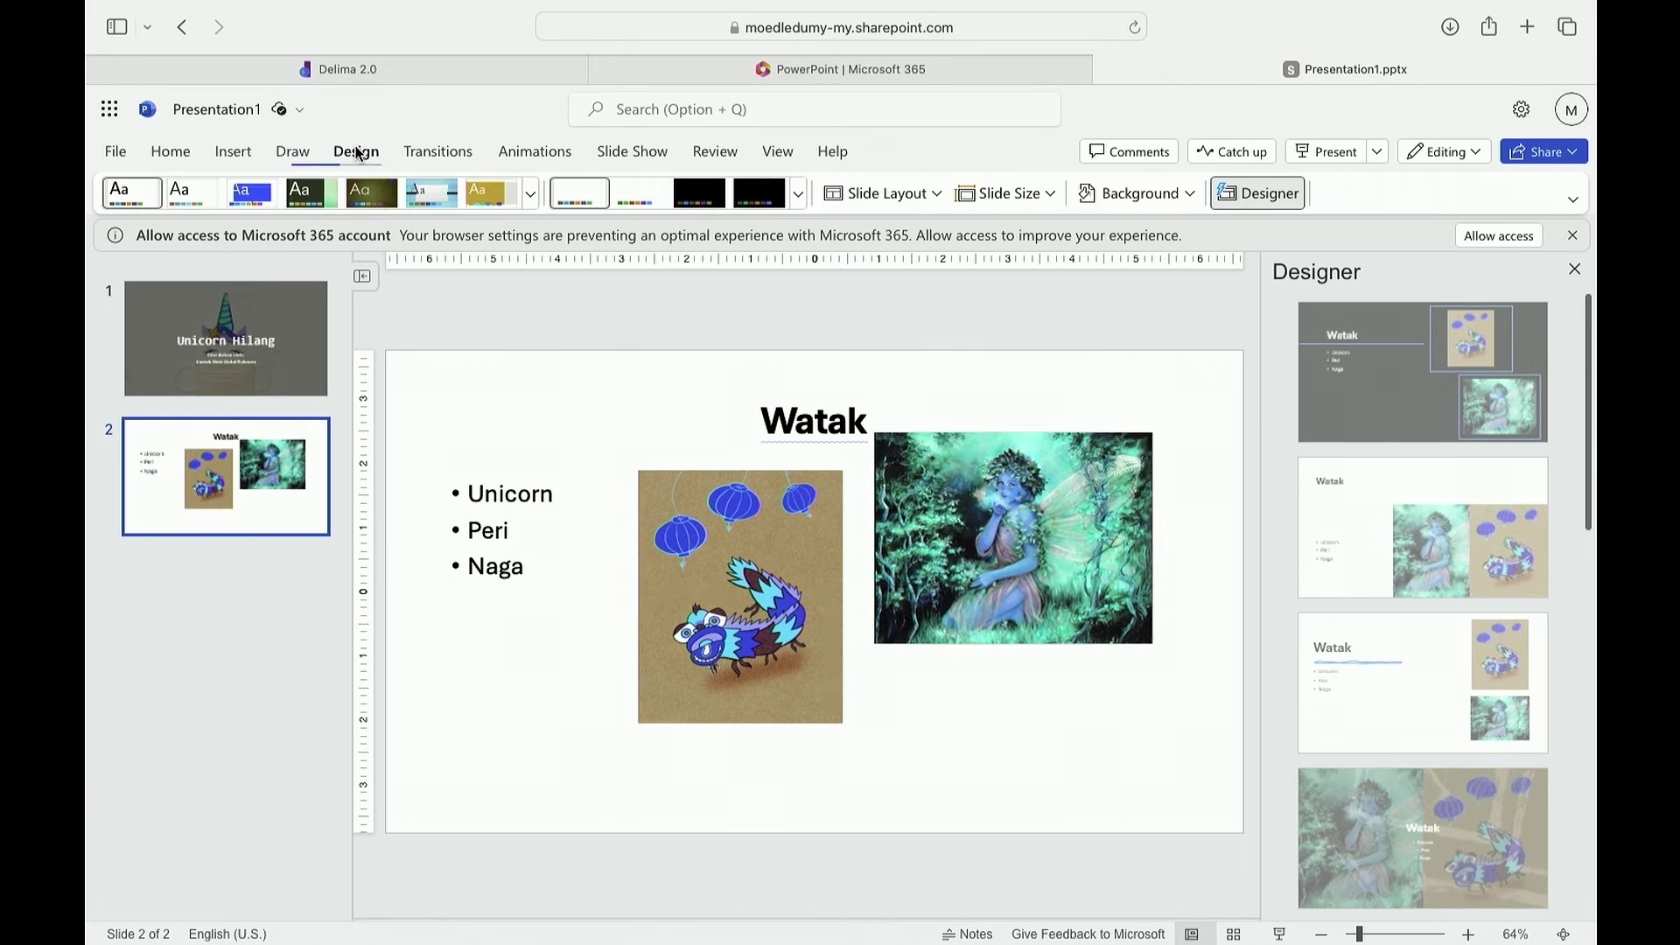
left_click(233, 150)
Step: Insert a cartoon unicorn from a web picture search for 'un', all licences shown
left_click(471, 192)
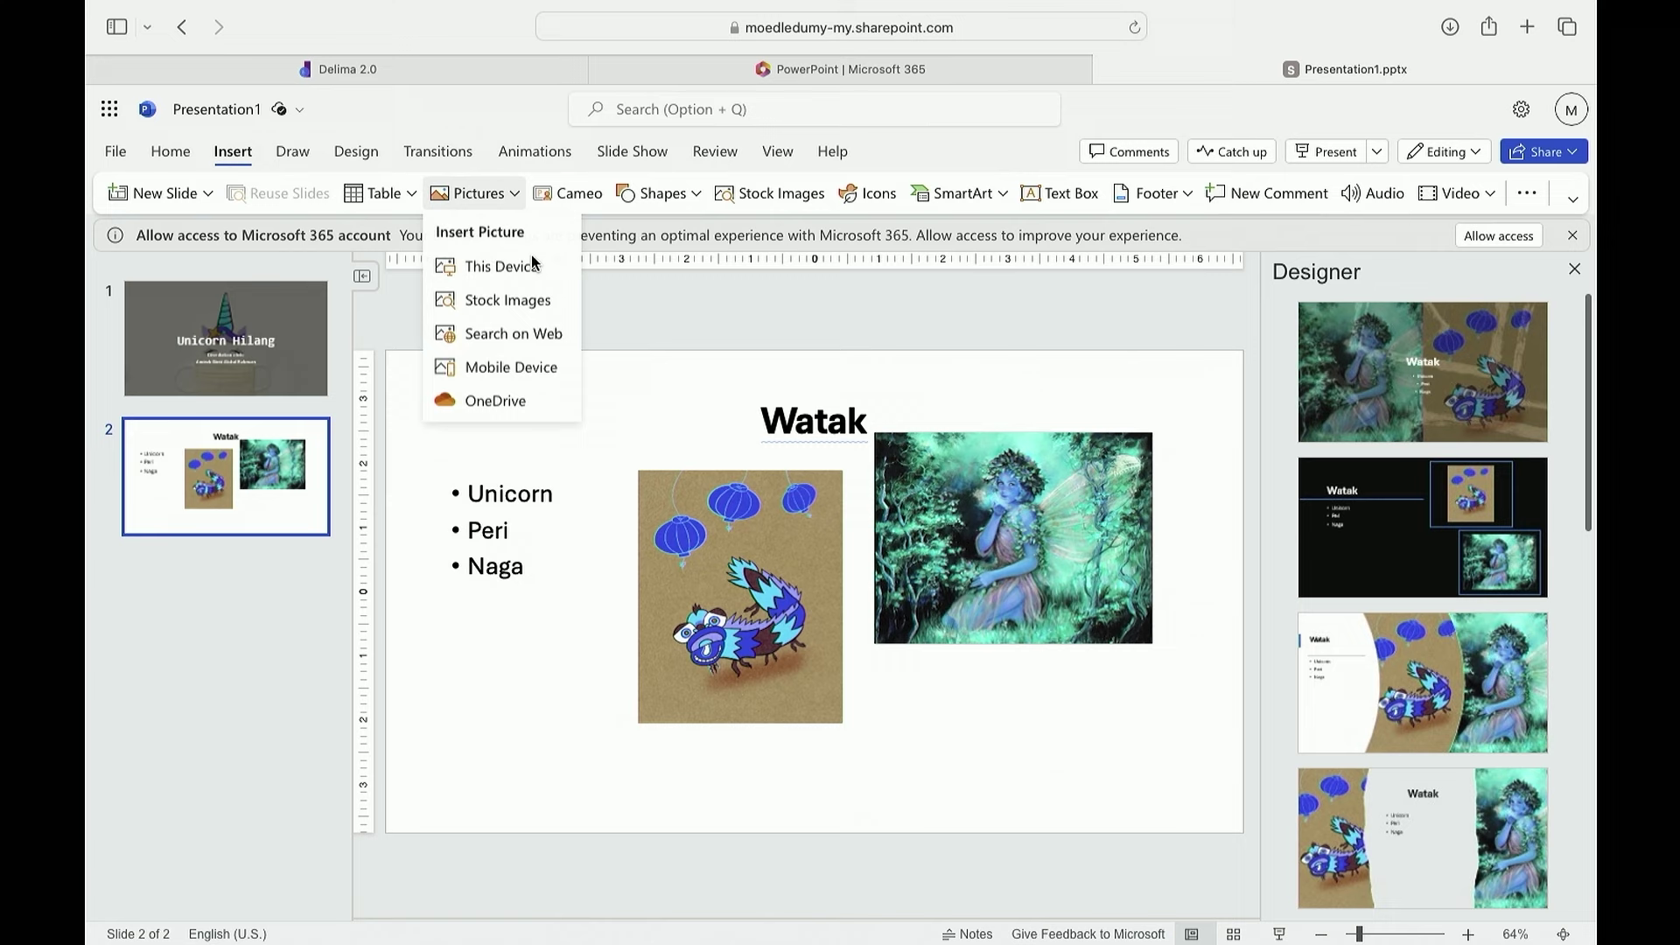
left_click(510, 334)
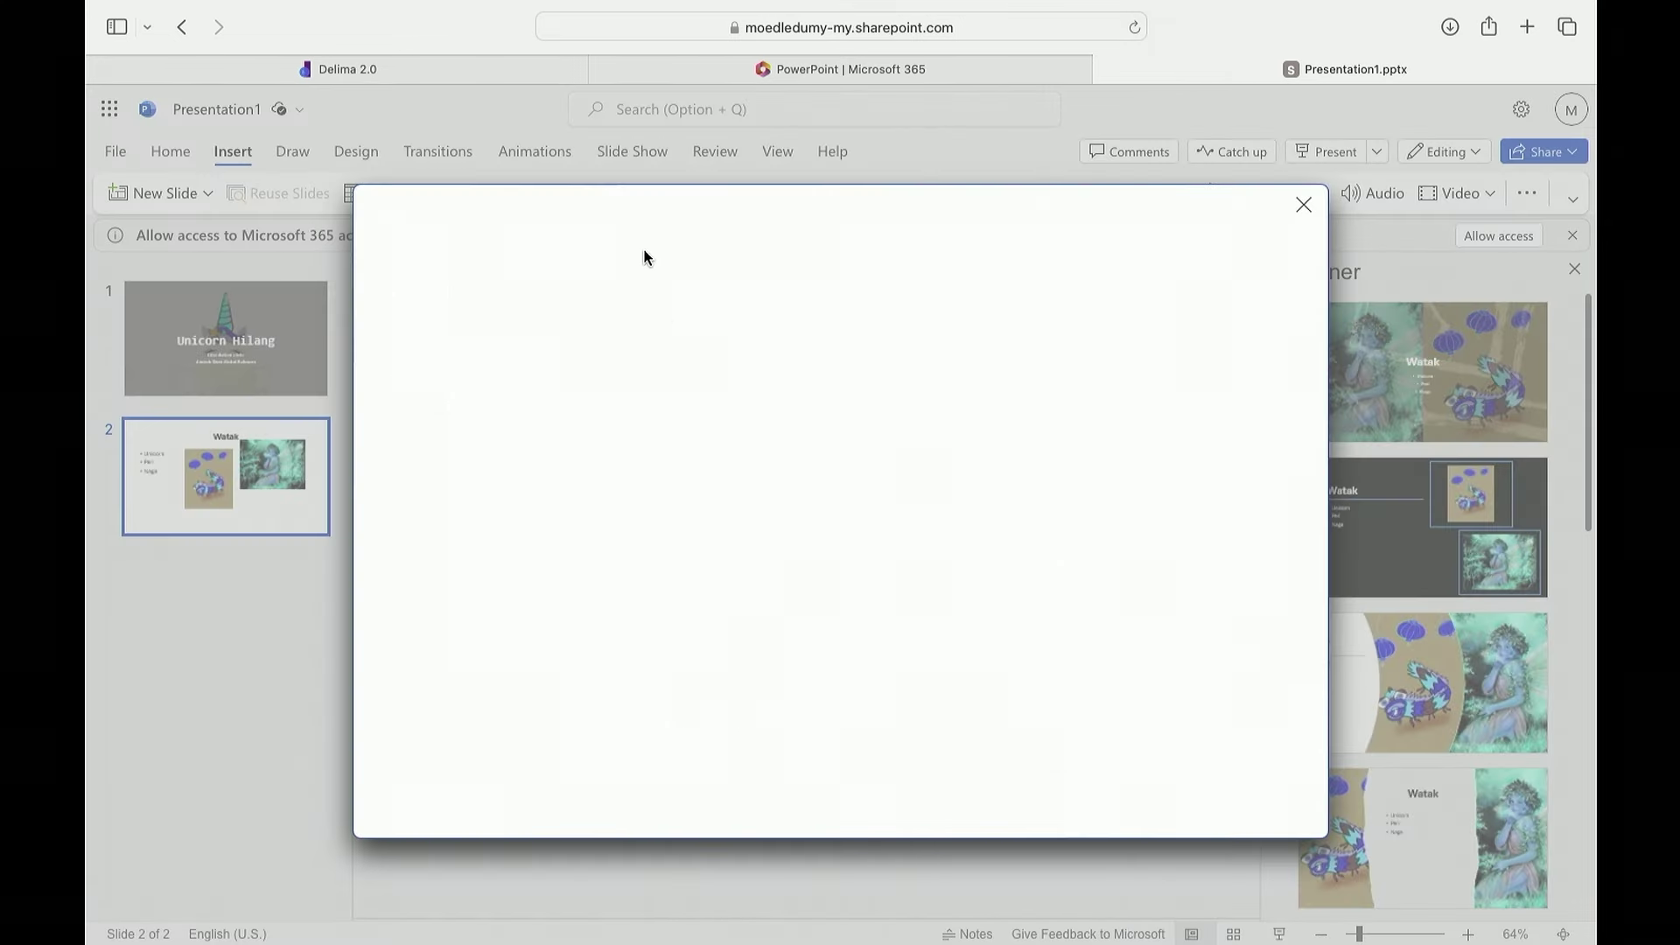
left_click(622, 320)
type("unicorn")
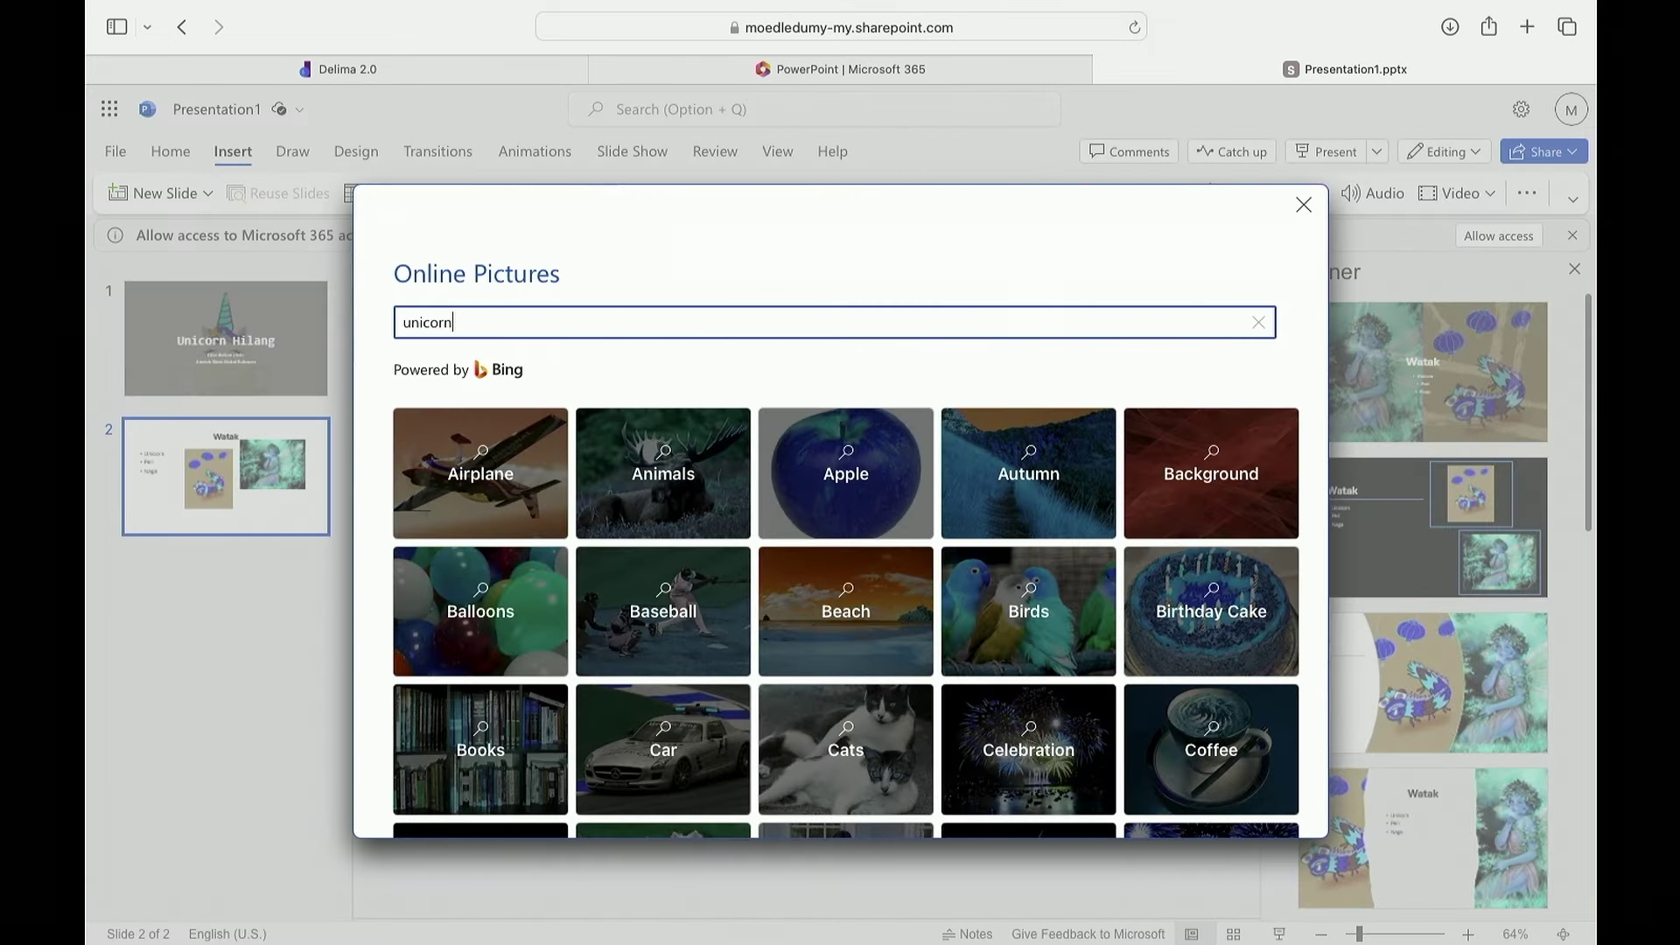
key("Return")
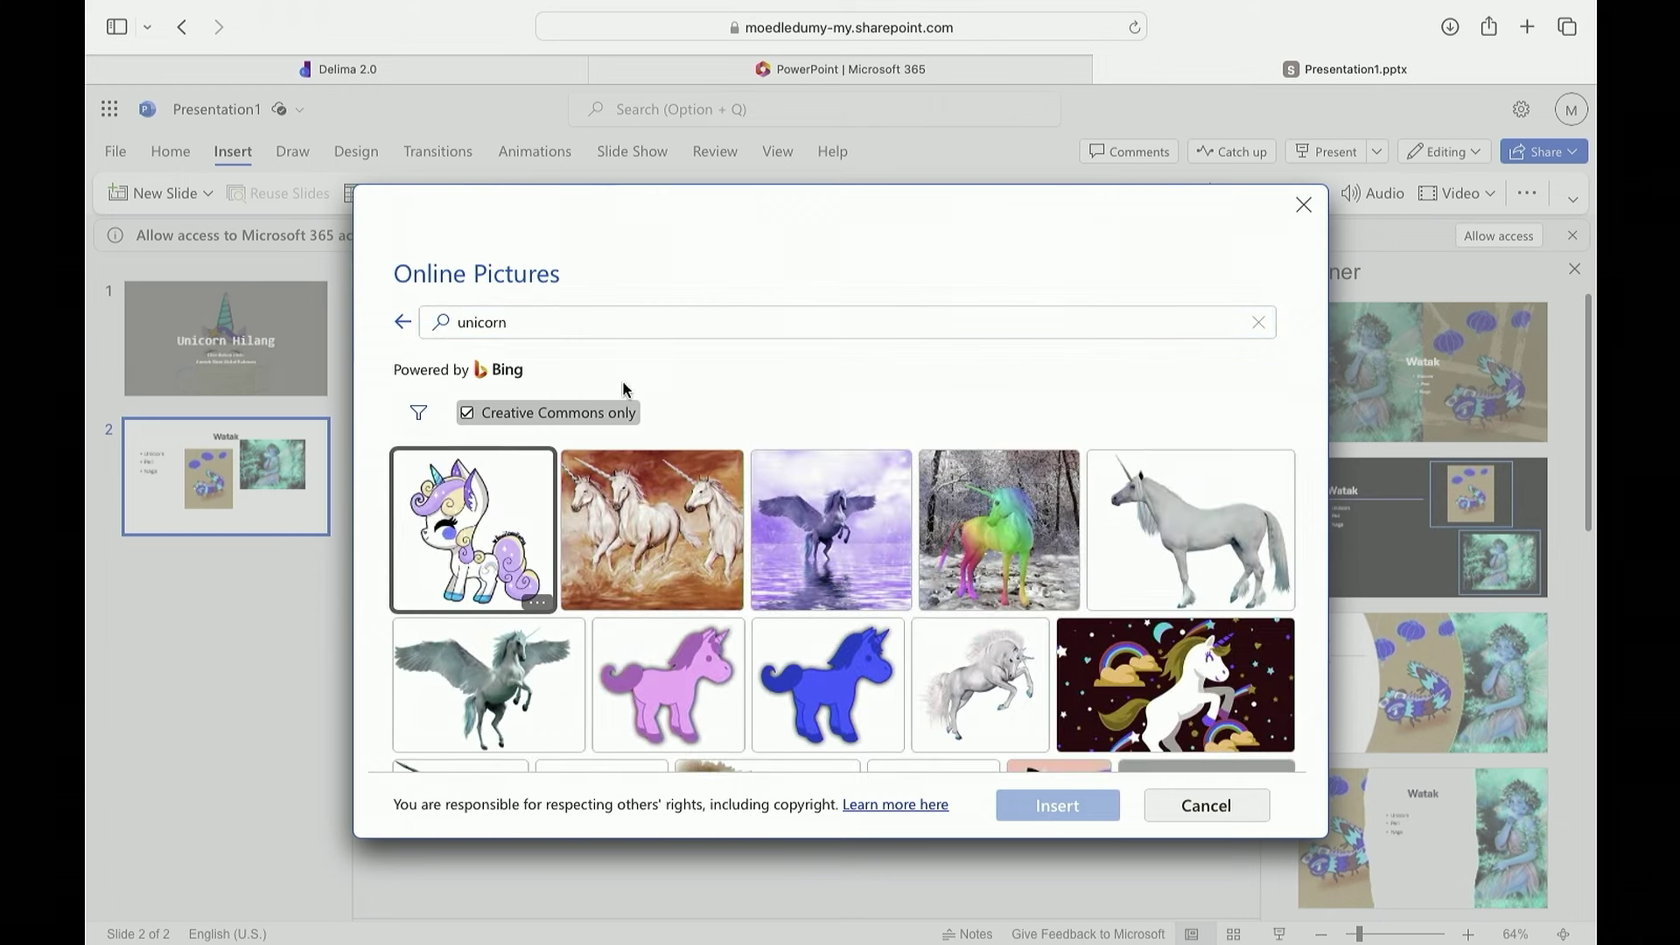
left_click(468, 415)
left_click(468, 415)
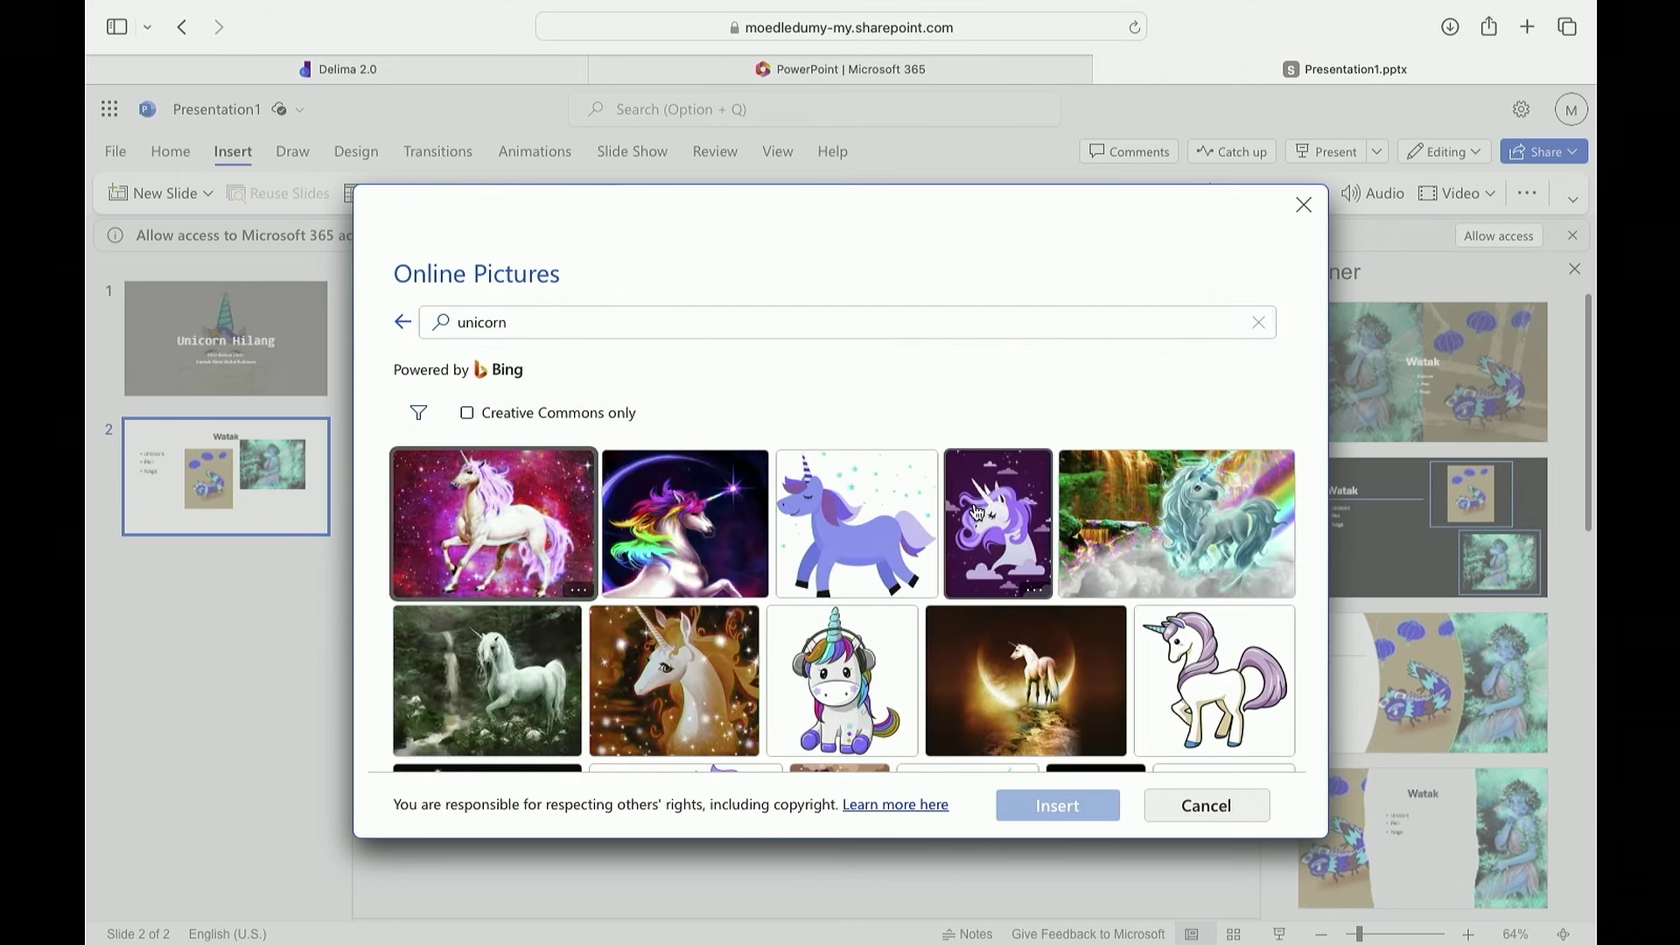
left_click(1226, 668)
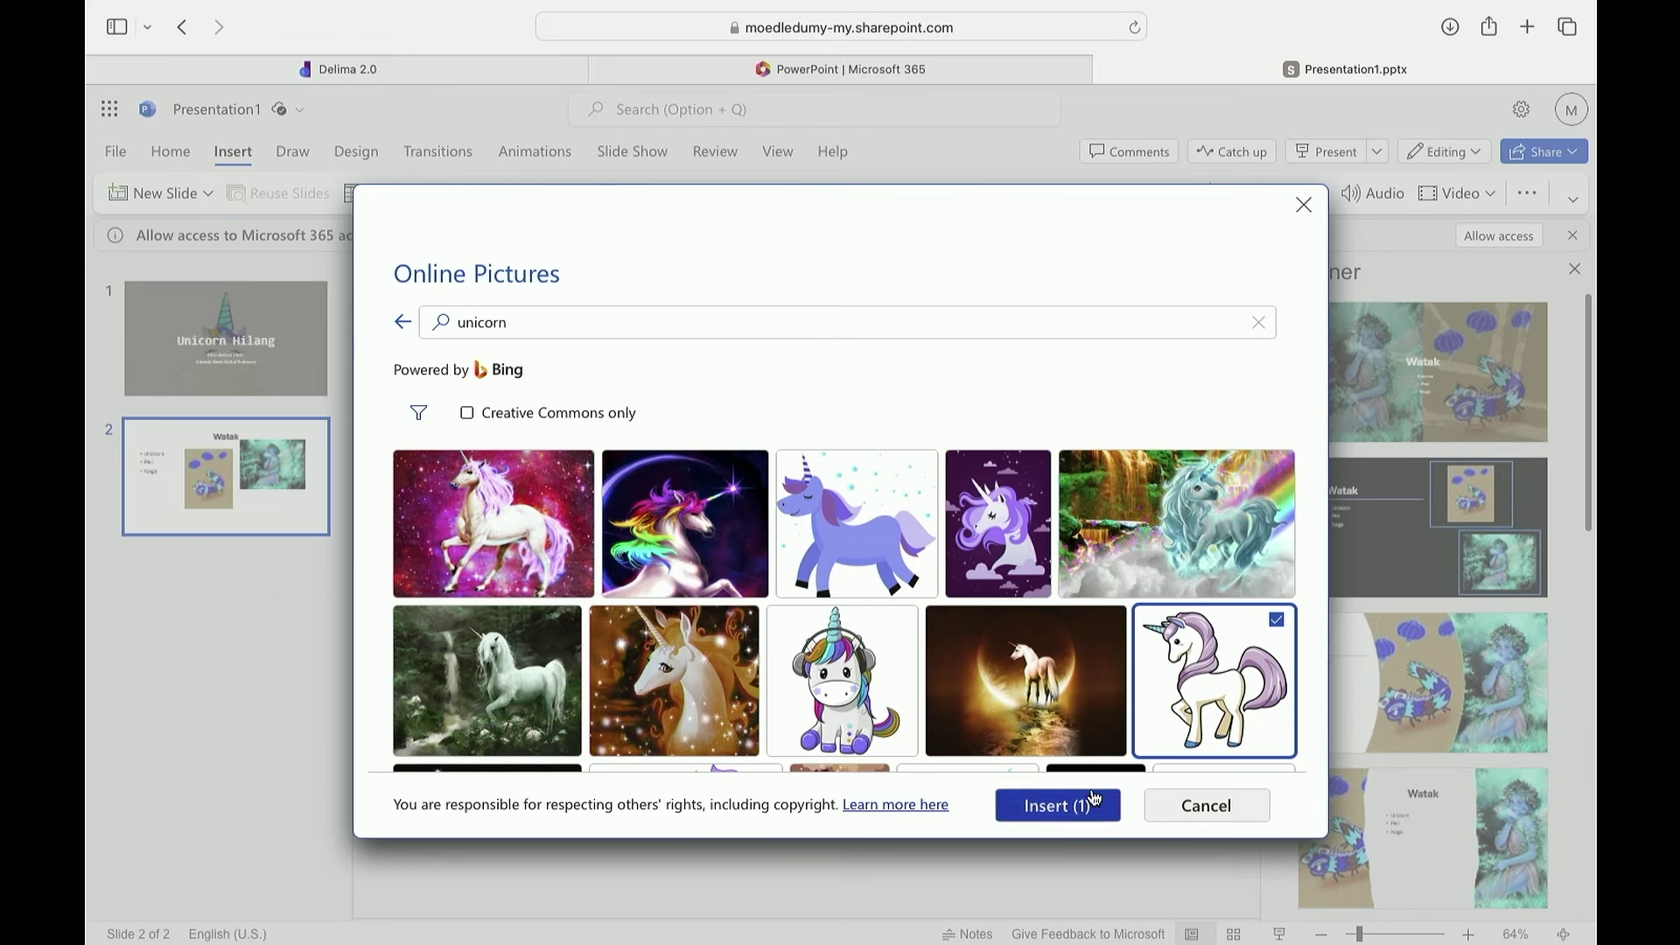
left_click(1093, 803)
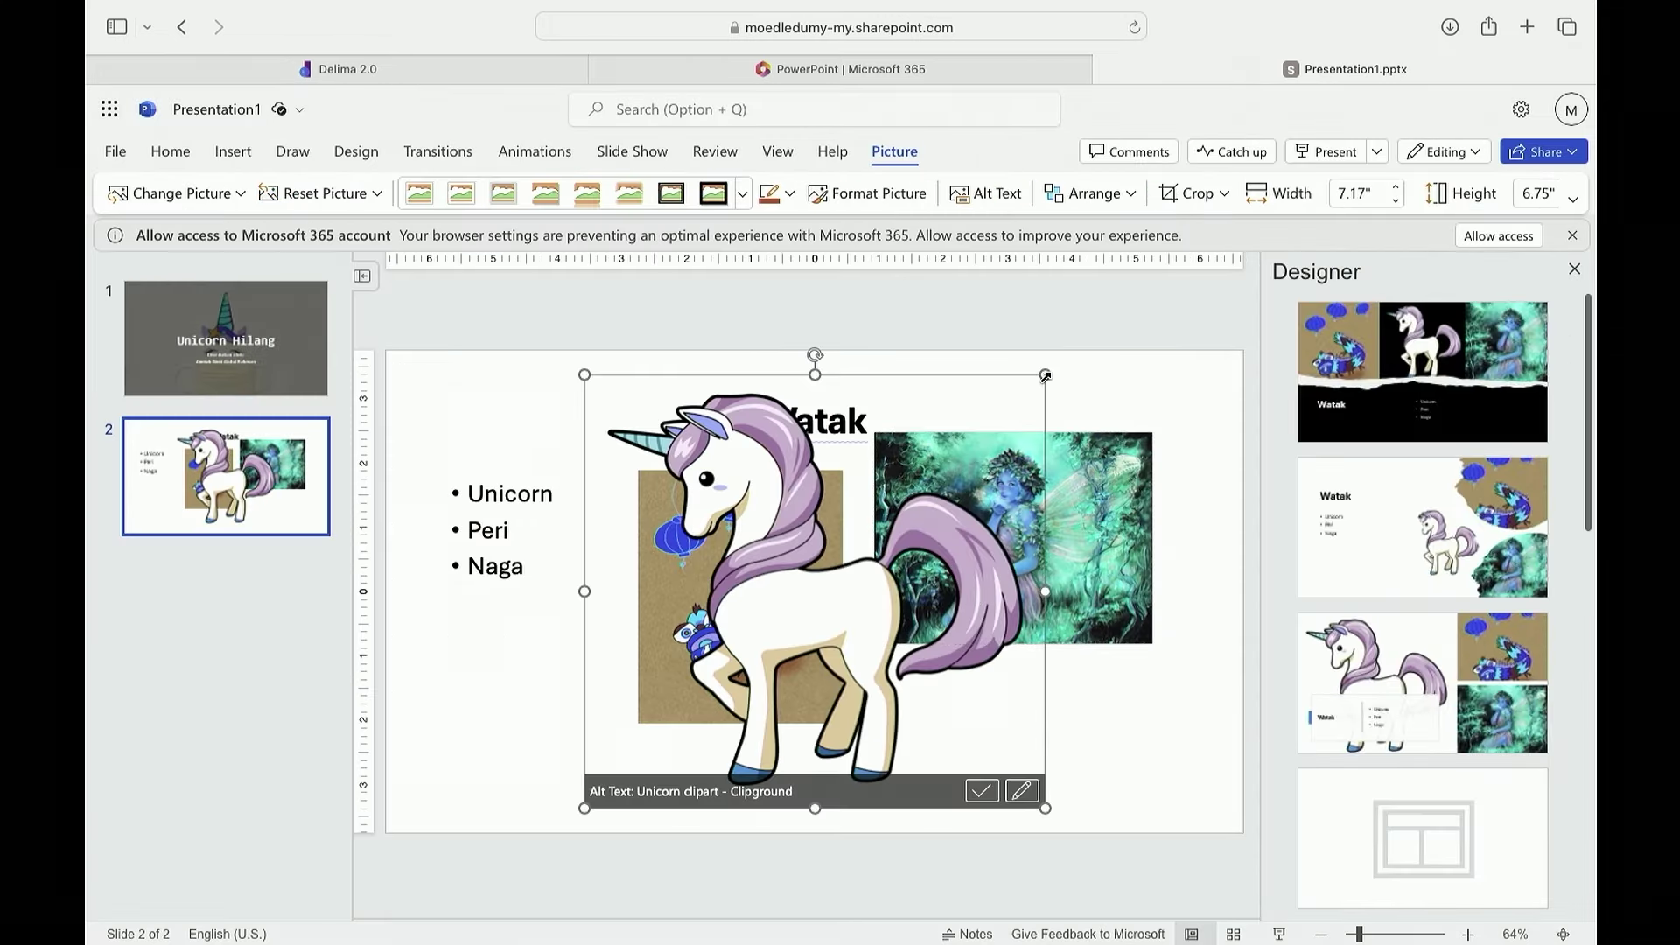
Step: Shrink the unicorn, move it to the lower right, and delete the lantern dragon picture
left_click_drag(1045, 374, 902, 510)
left_click_drag(723, 596, 1001, 619)
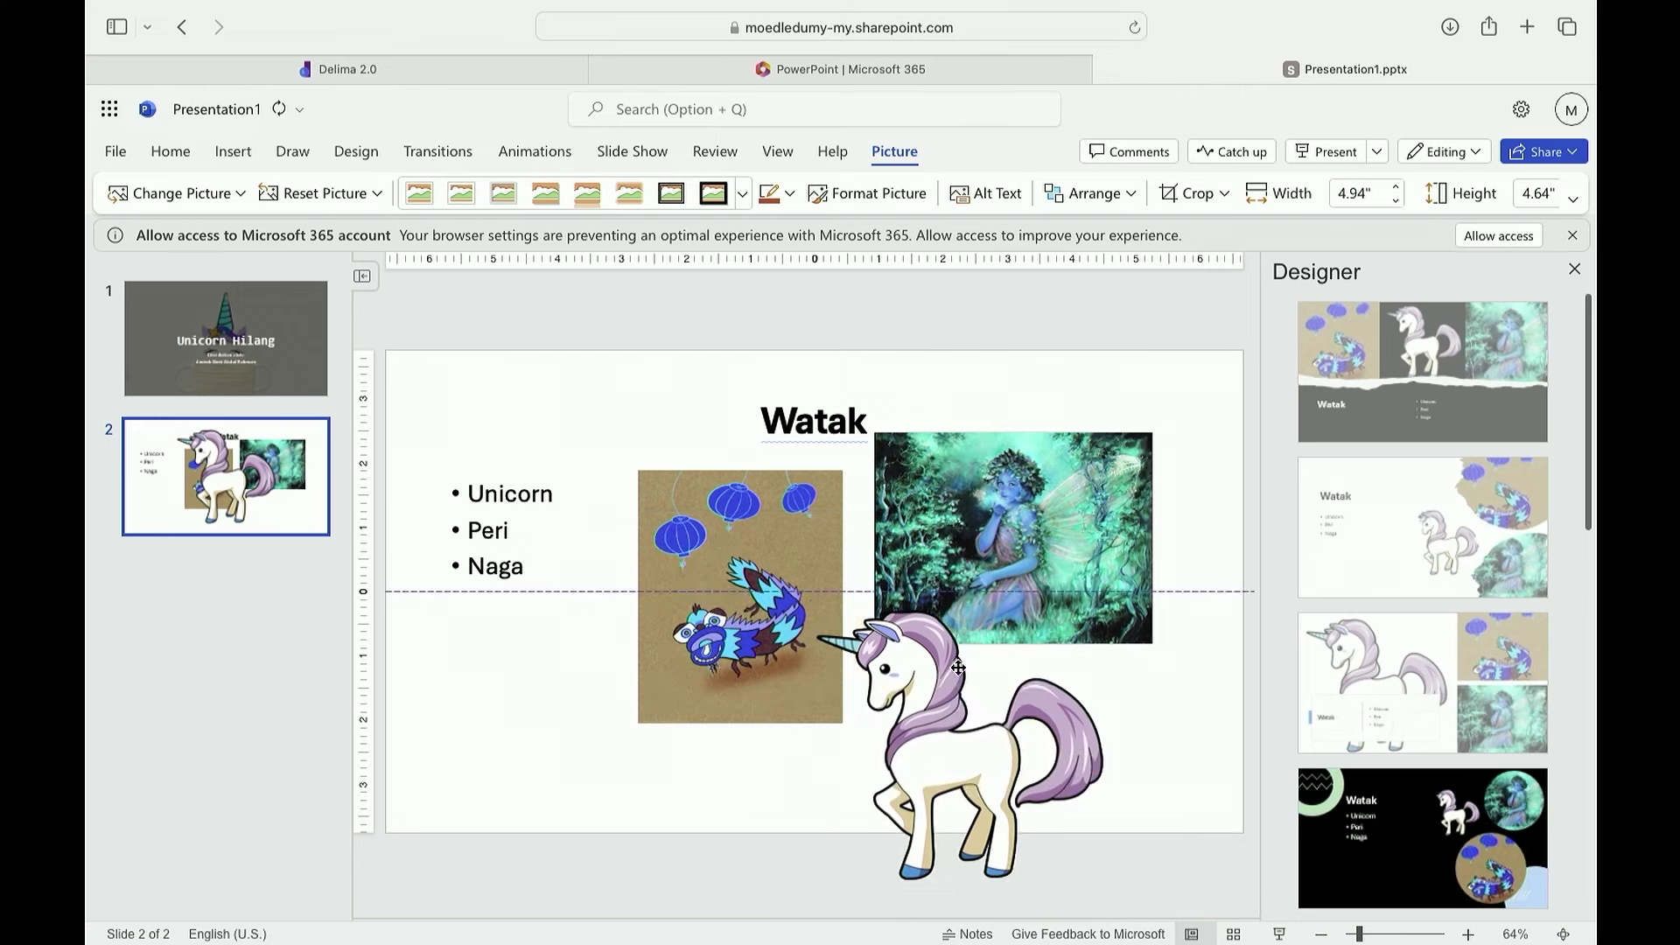
left_click(725, 595)
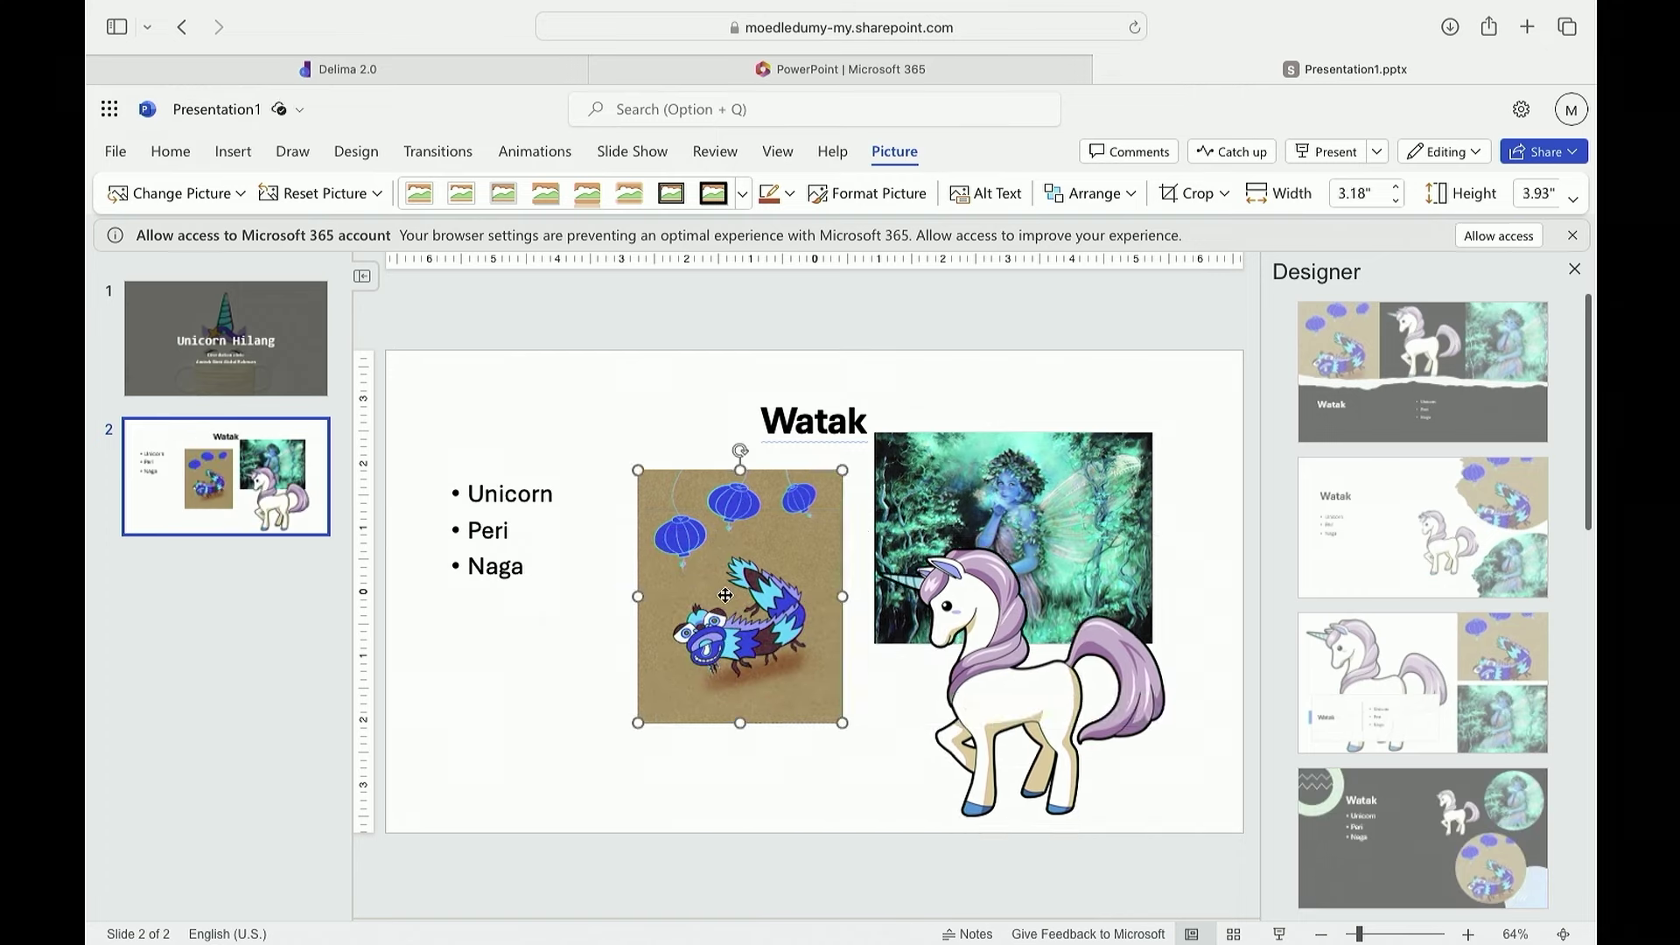
key("Delete")
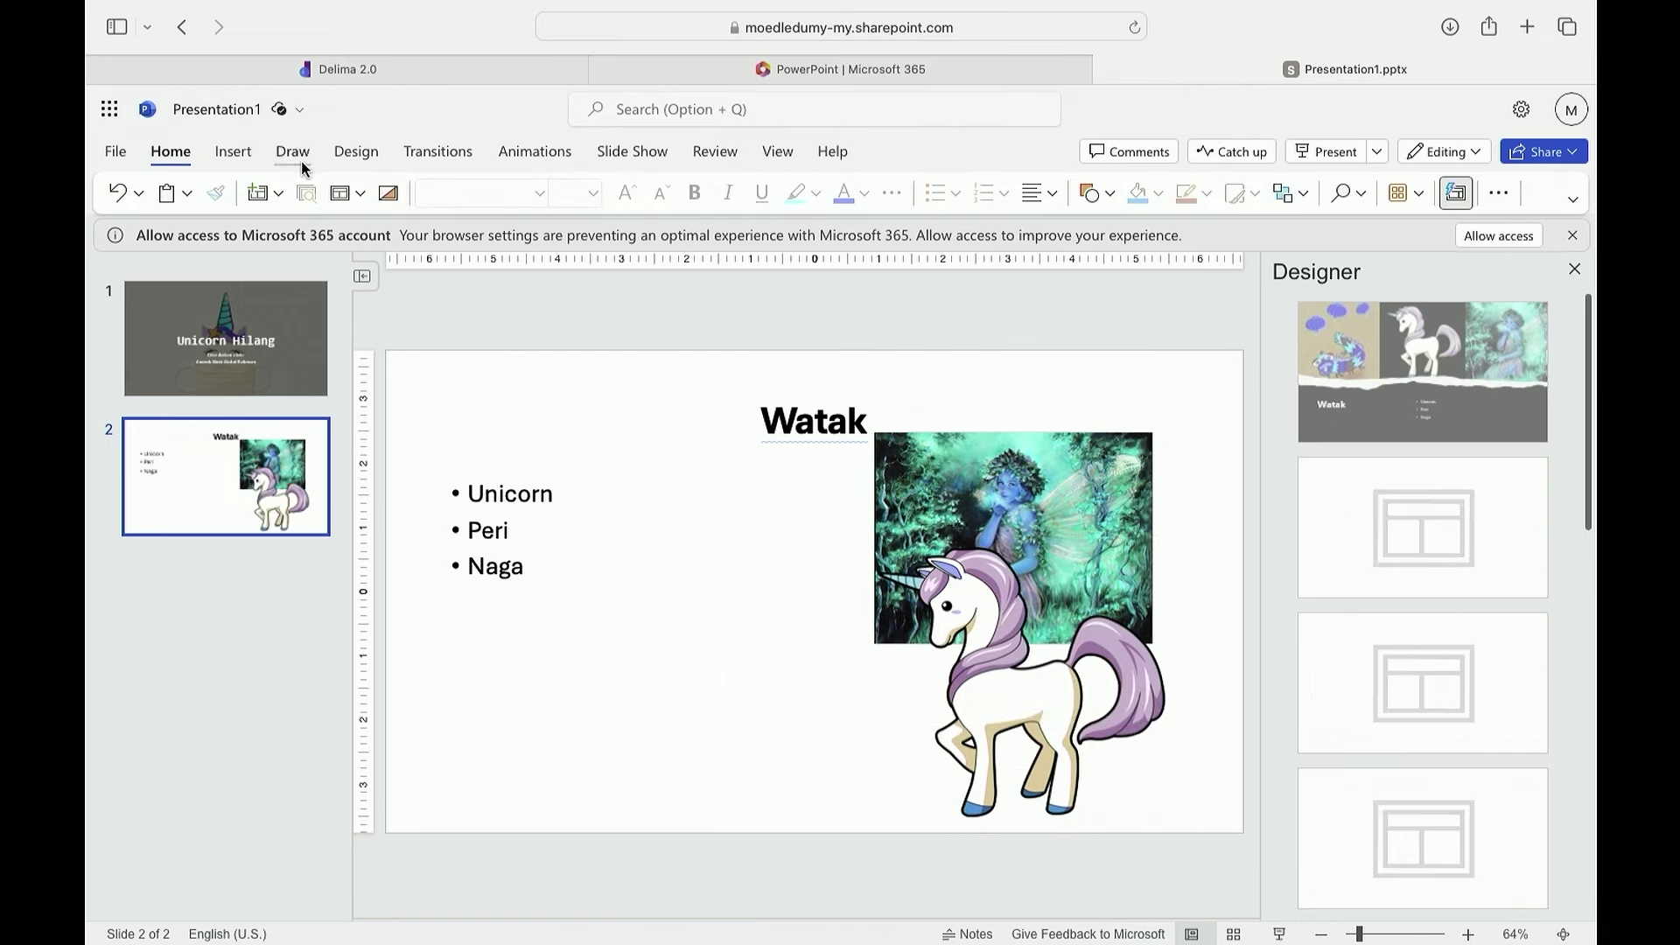
Step: Insert the black dragon-on-teal web picture from a search for 'dragon', all licences shown
left_click(232, 152)
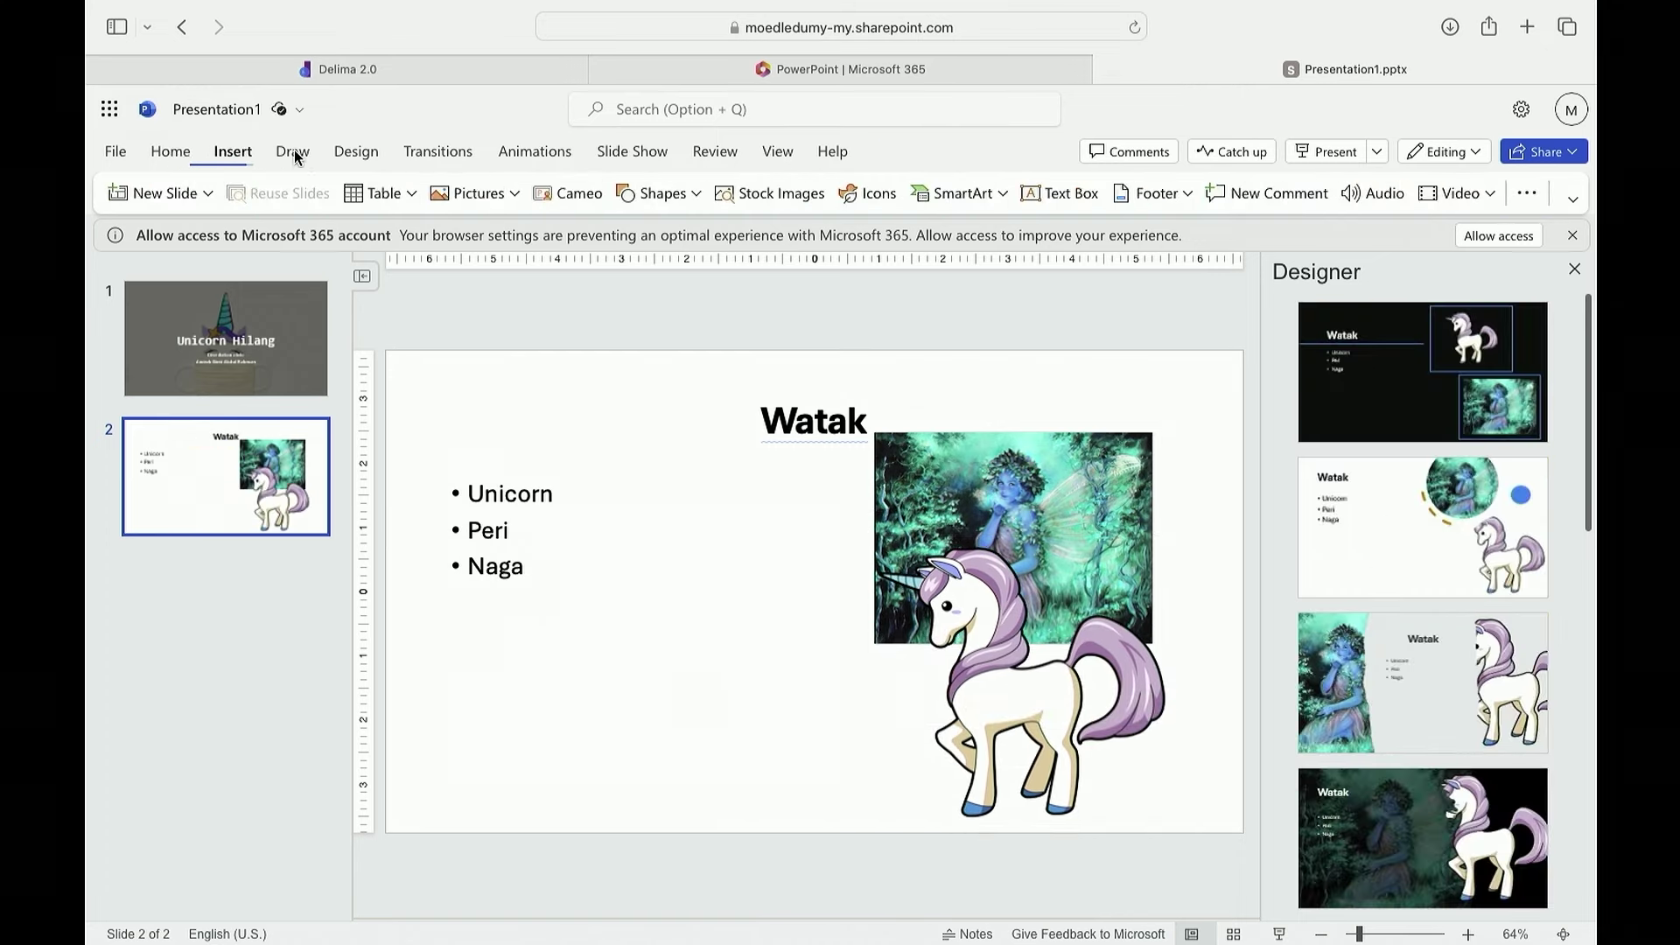
left_click(504, 203)
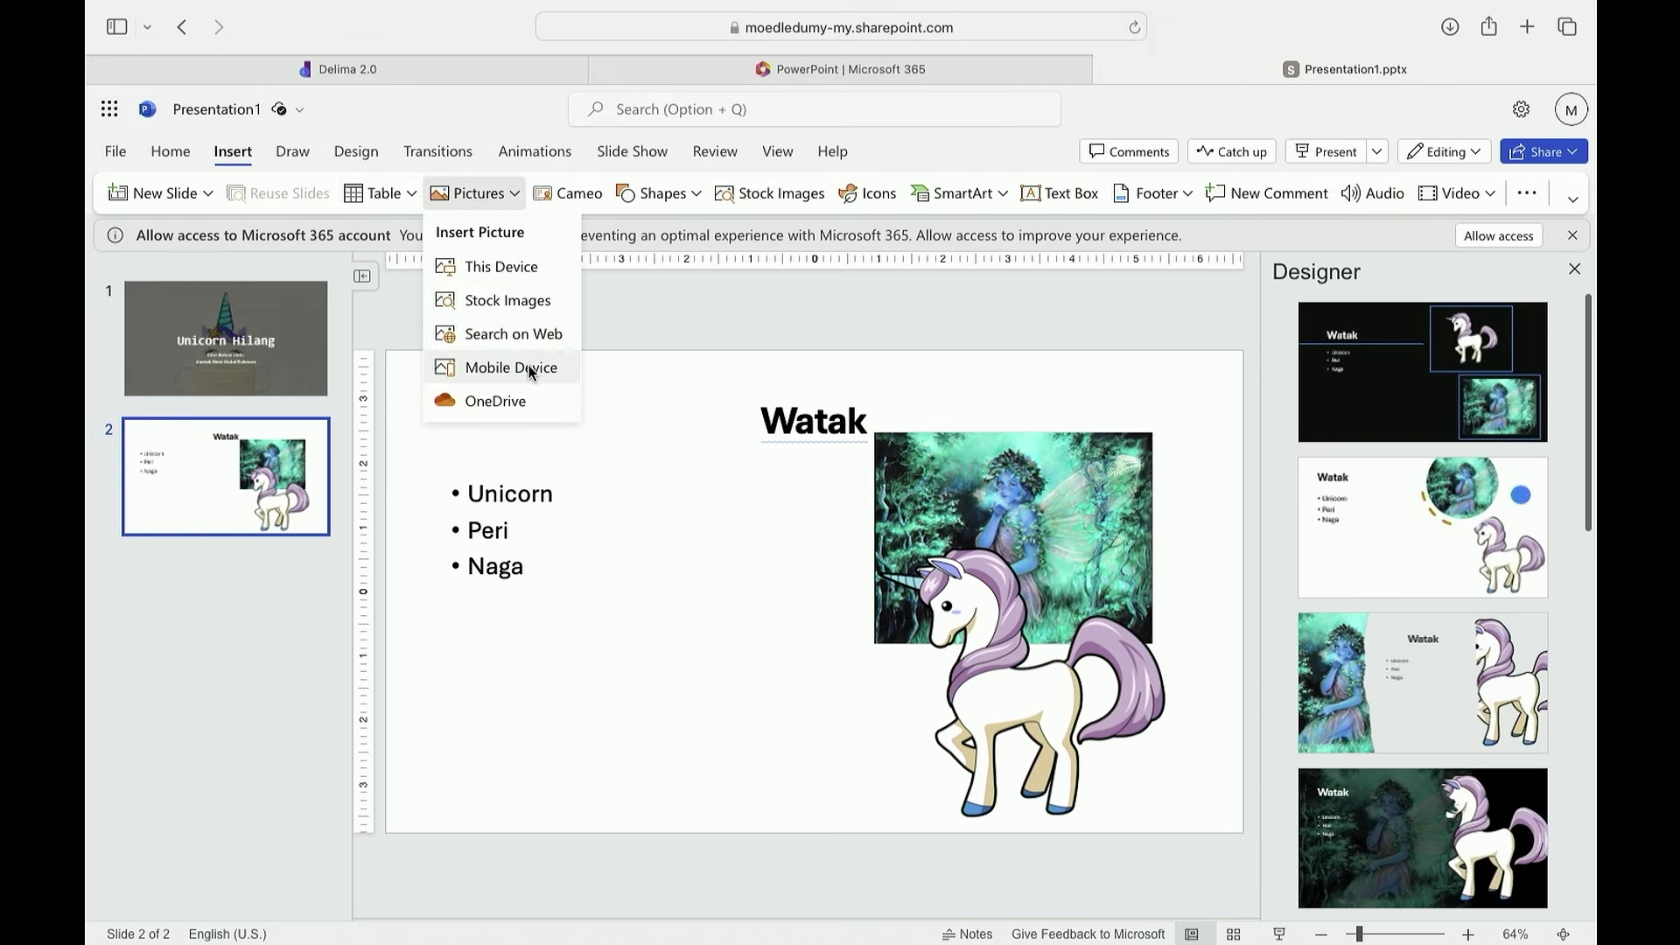
left_click(539, 335)
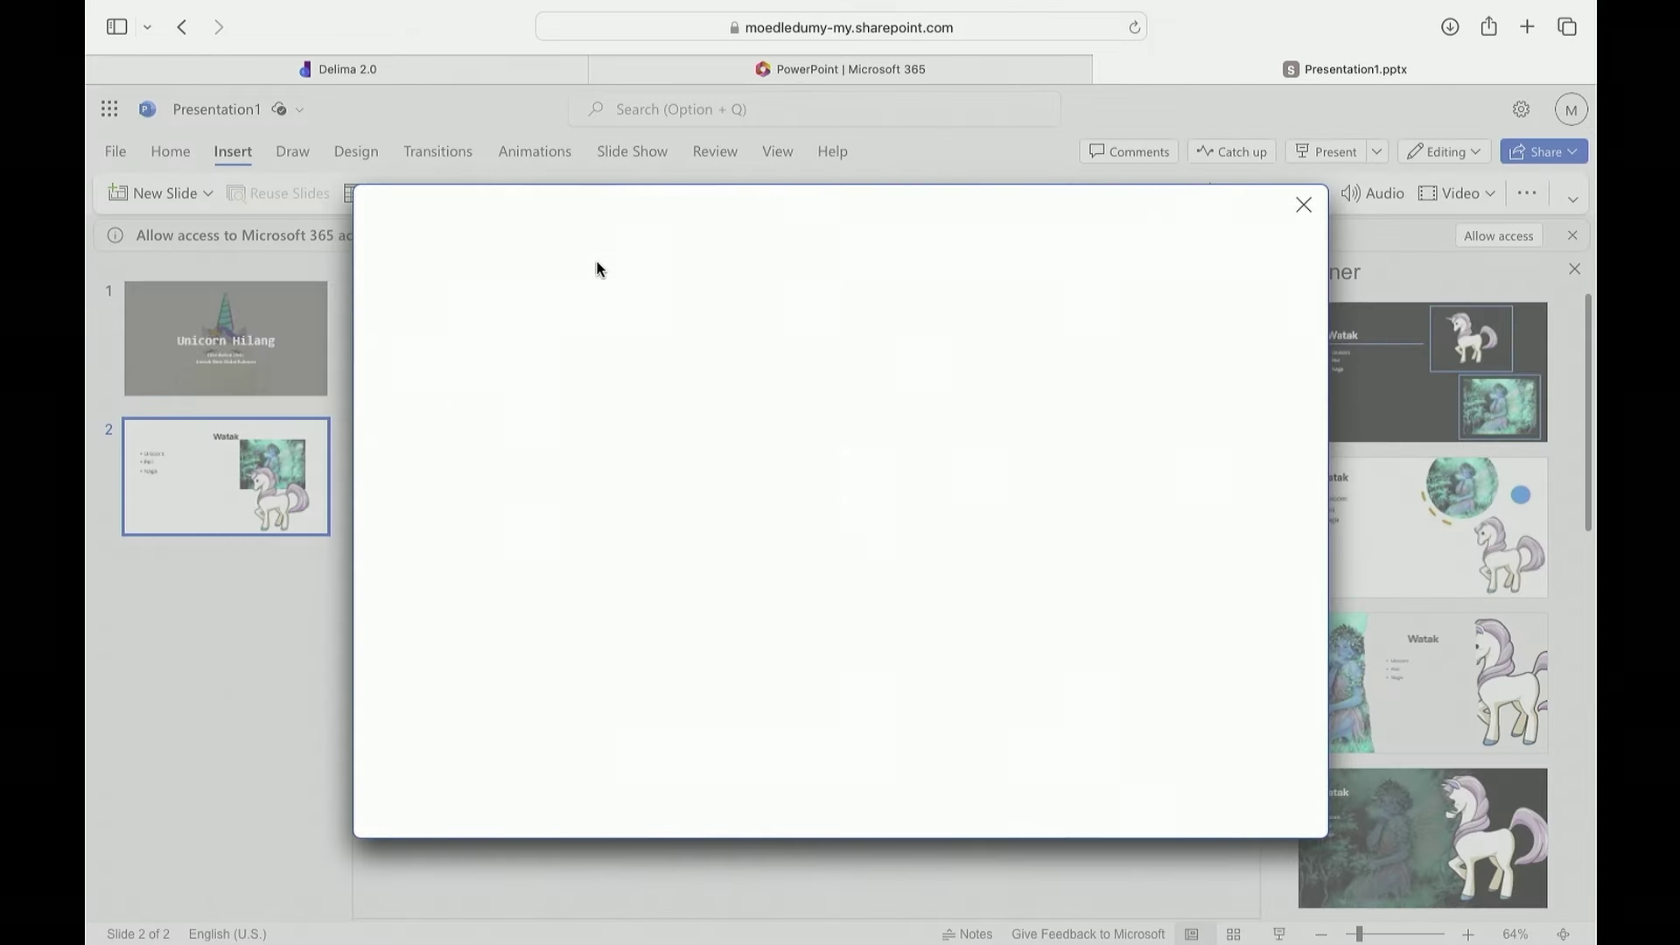
left_click(593, 326)
type("dragon")
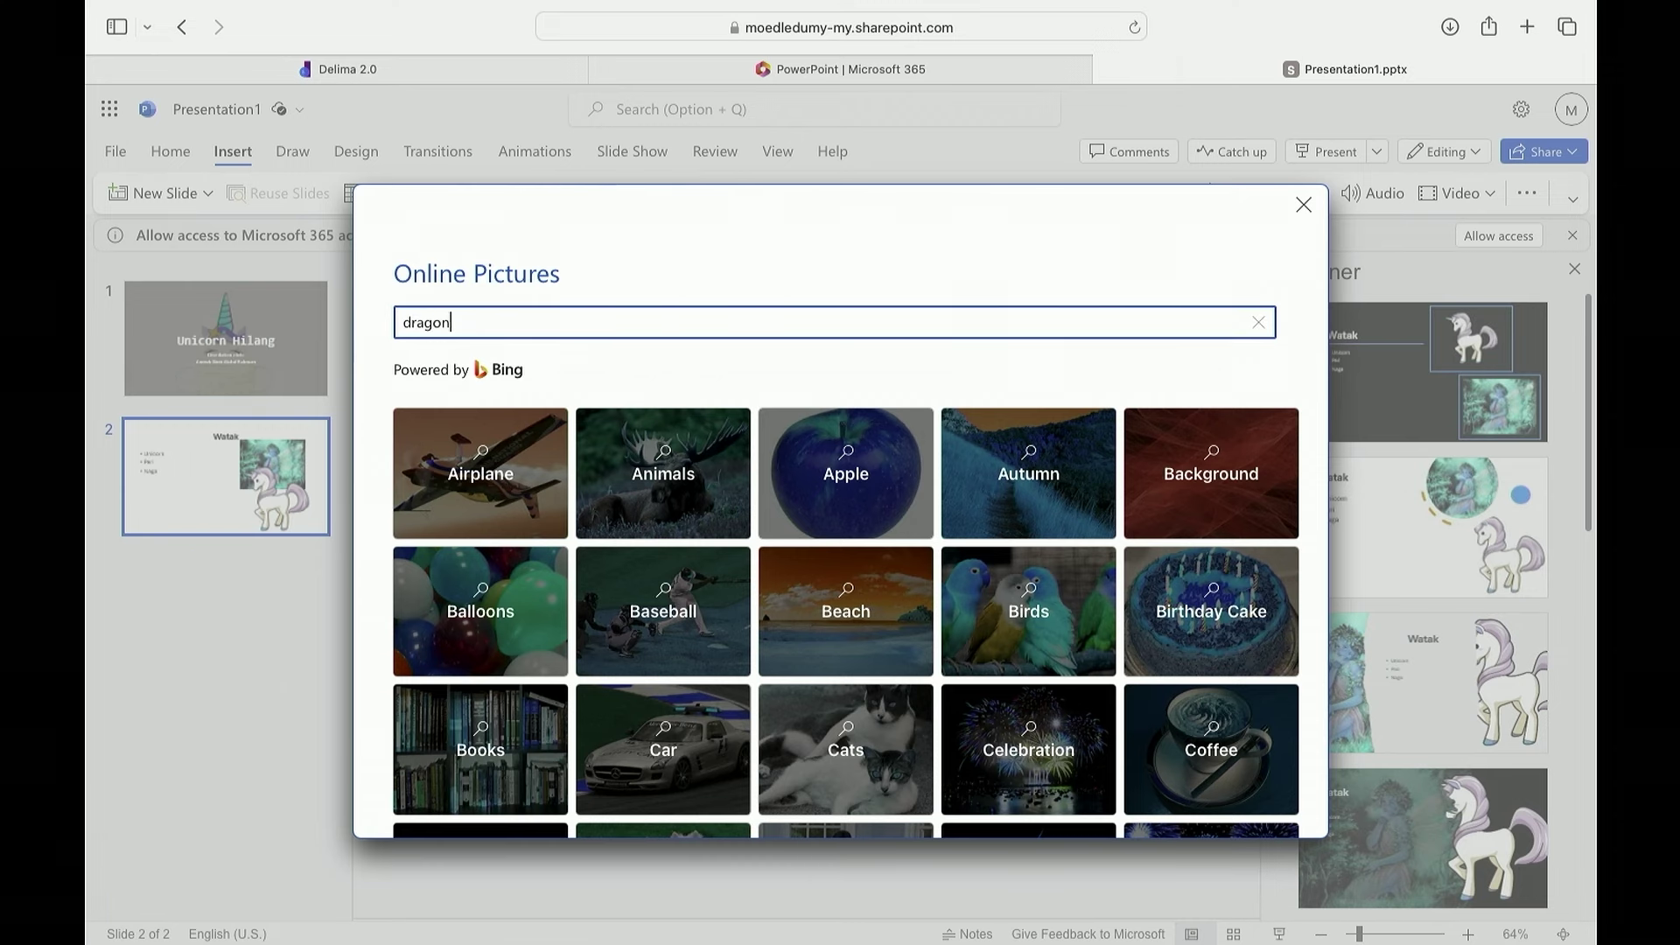
key("Return")
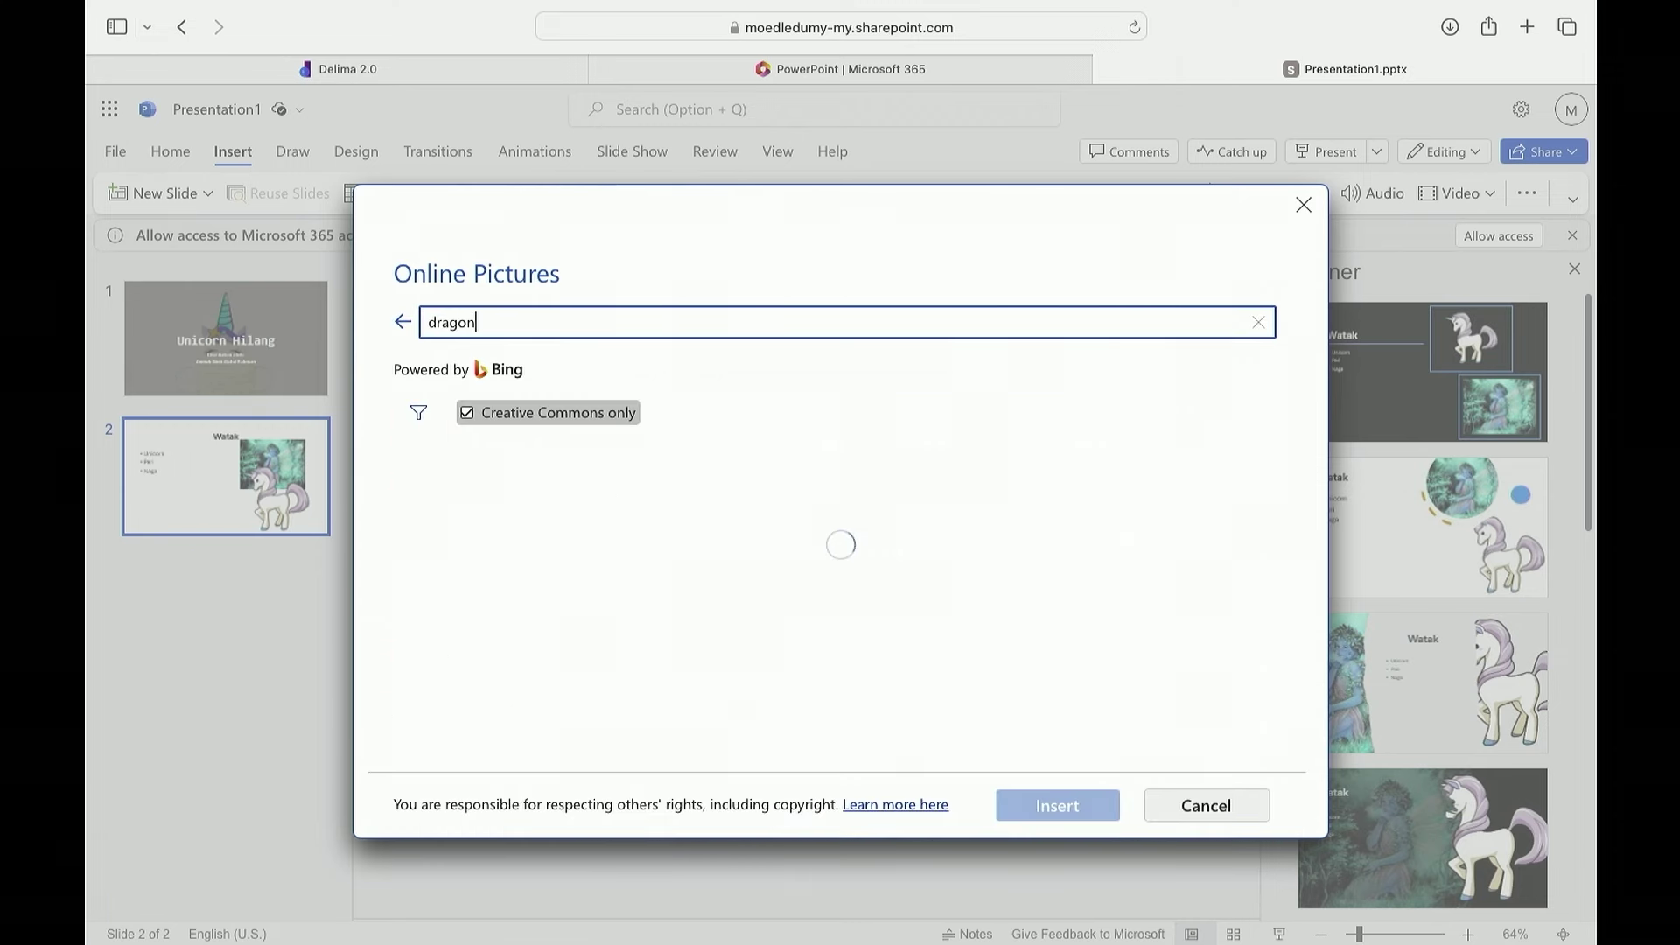
left_click(470, 417)
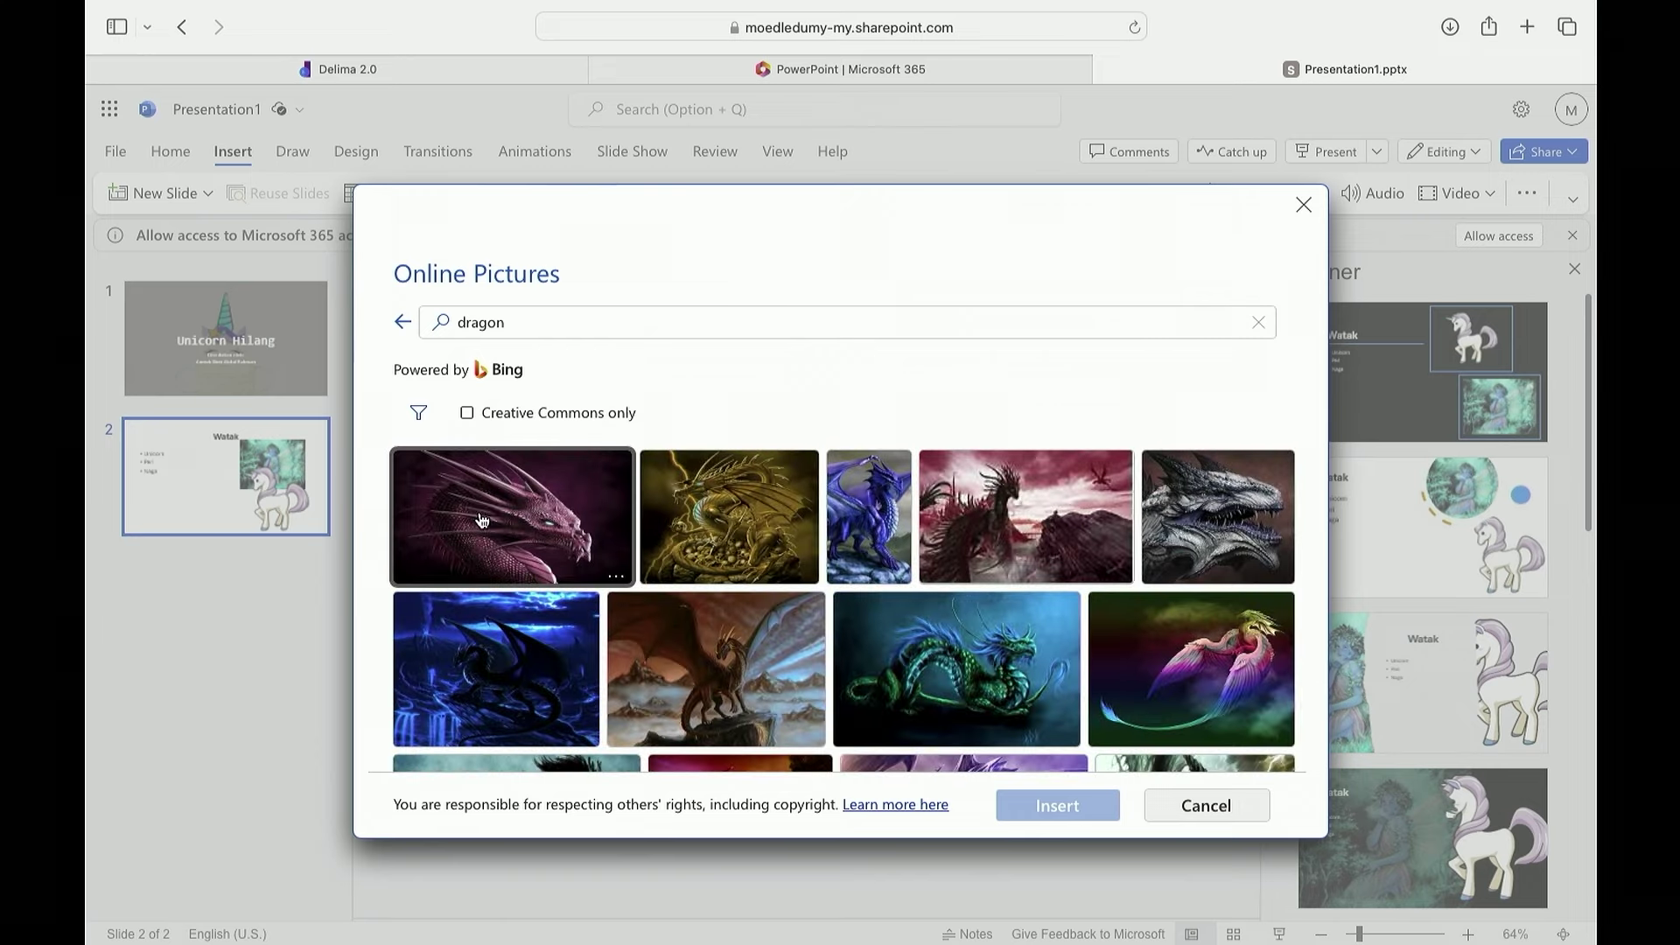
mouse_move(867, 517)
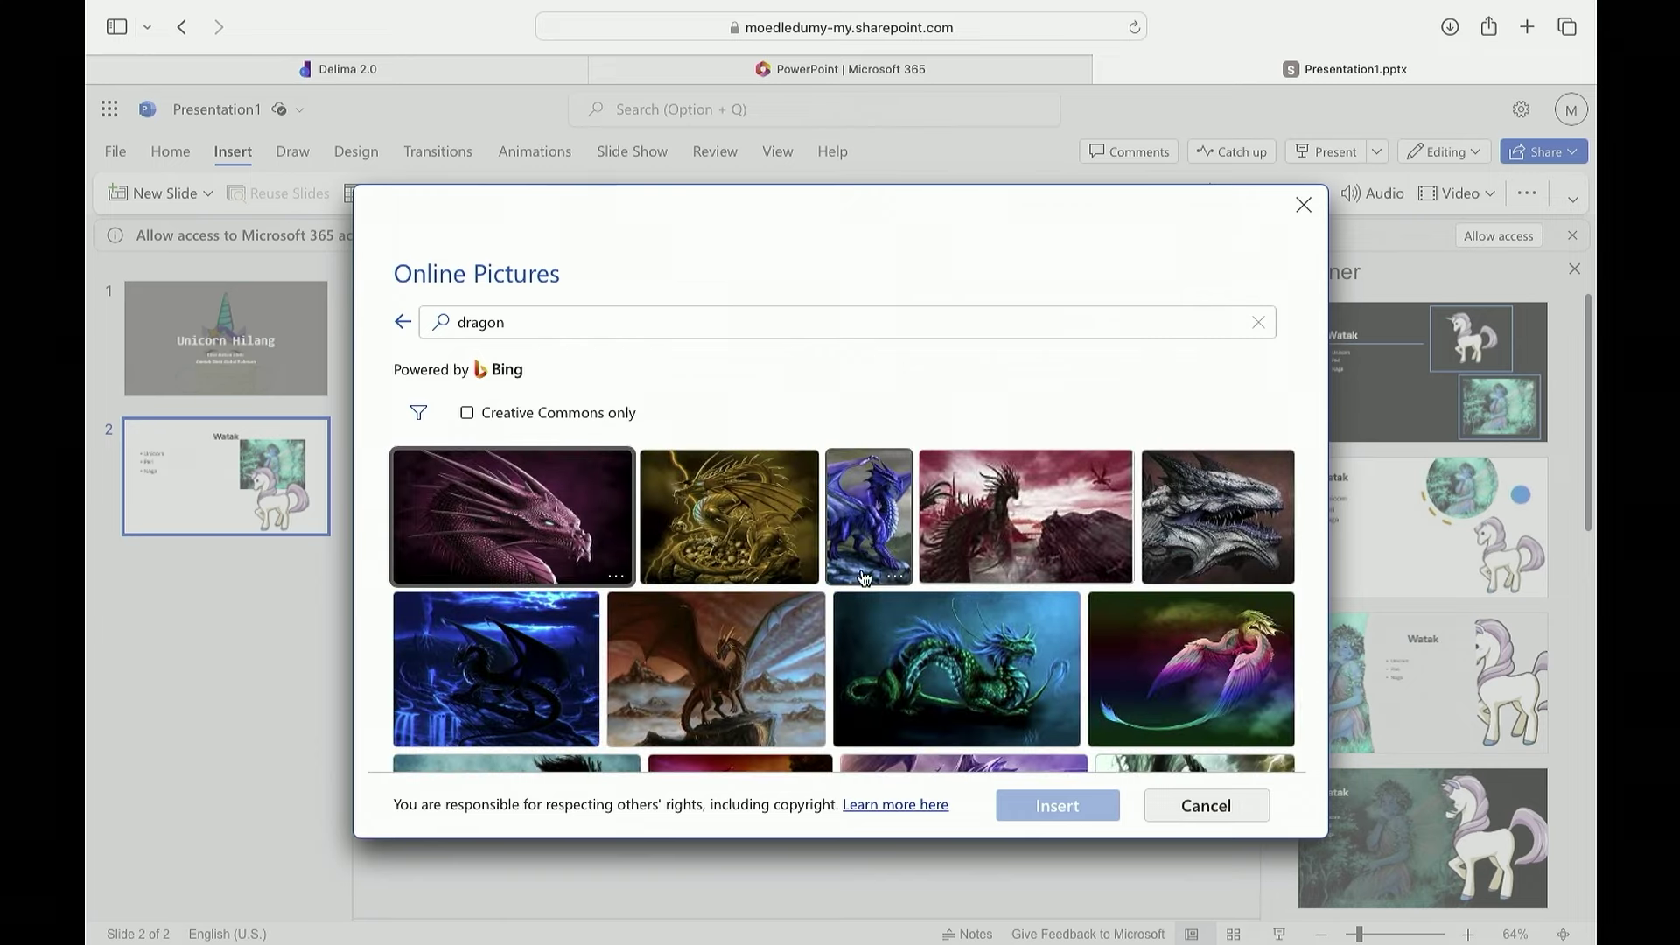
scroll(864, 577, "down", 3)
scroll(864, 577, "down", 2)
scroll(864, 577, "down", 1)
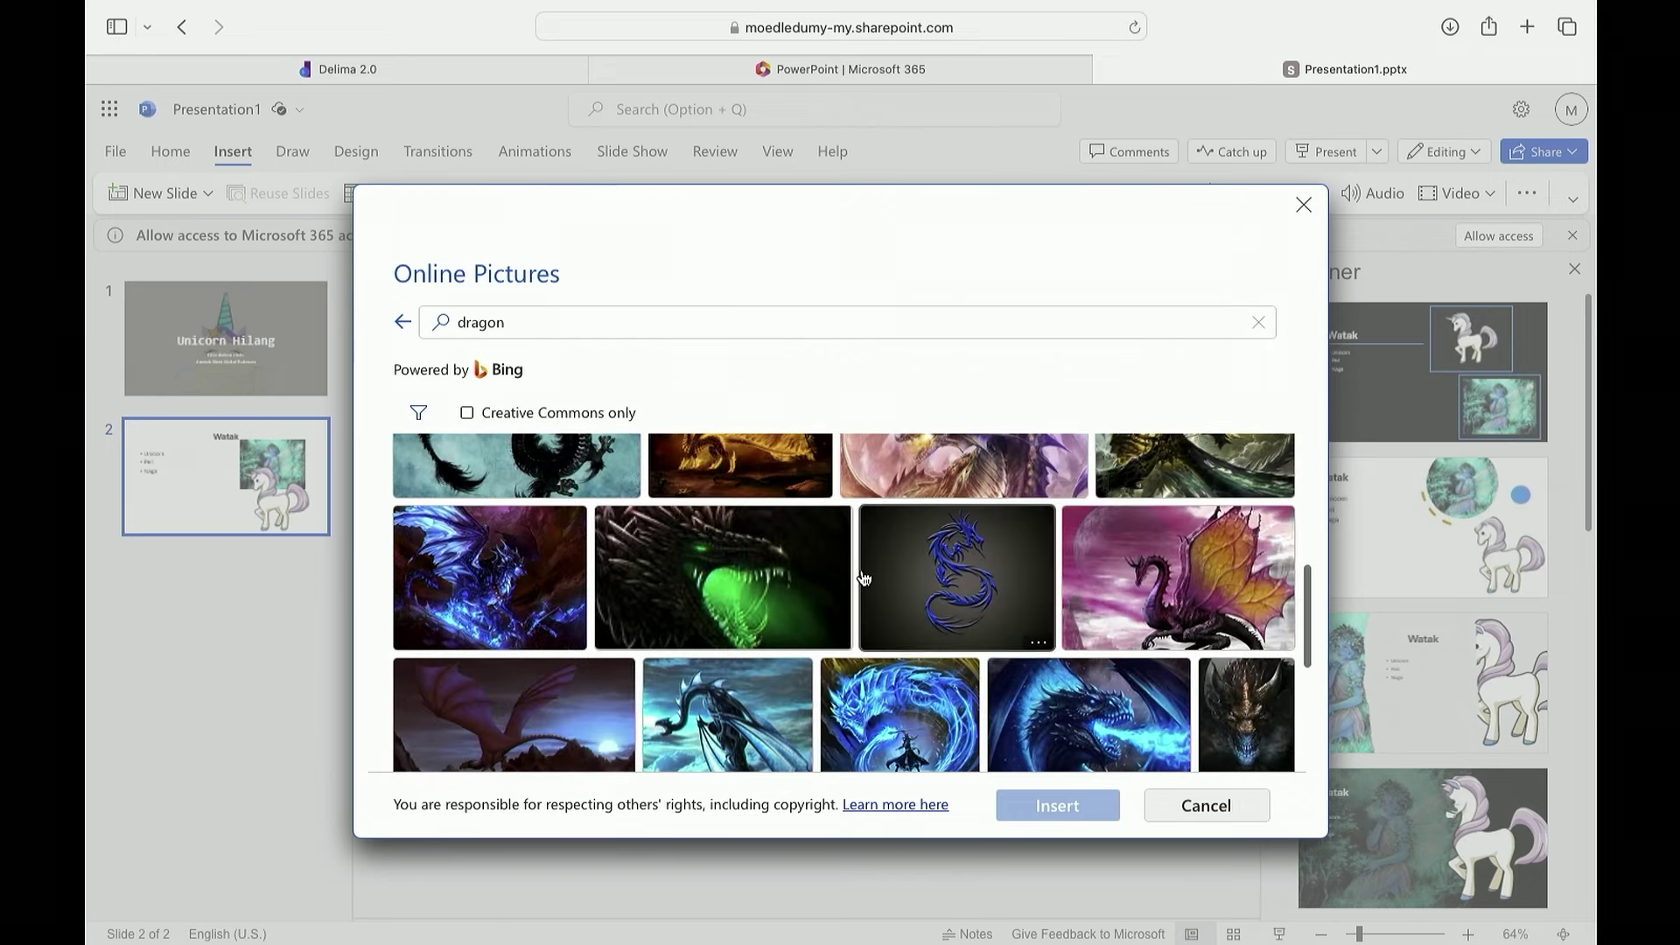
scroll(865, 577, "up", 3)
left_click(586, 656)
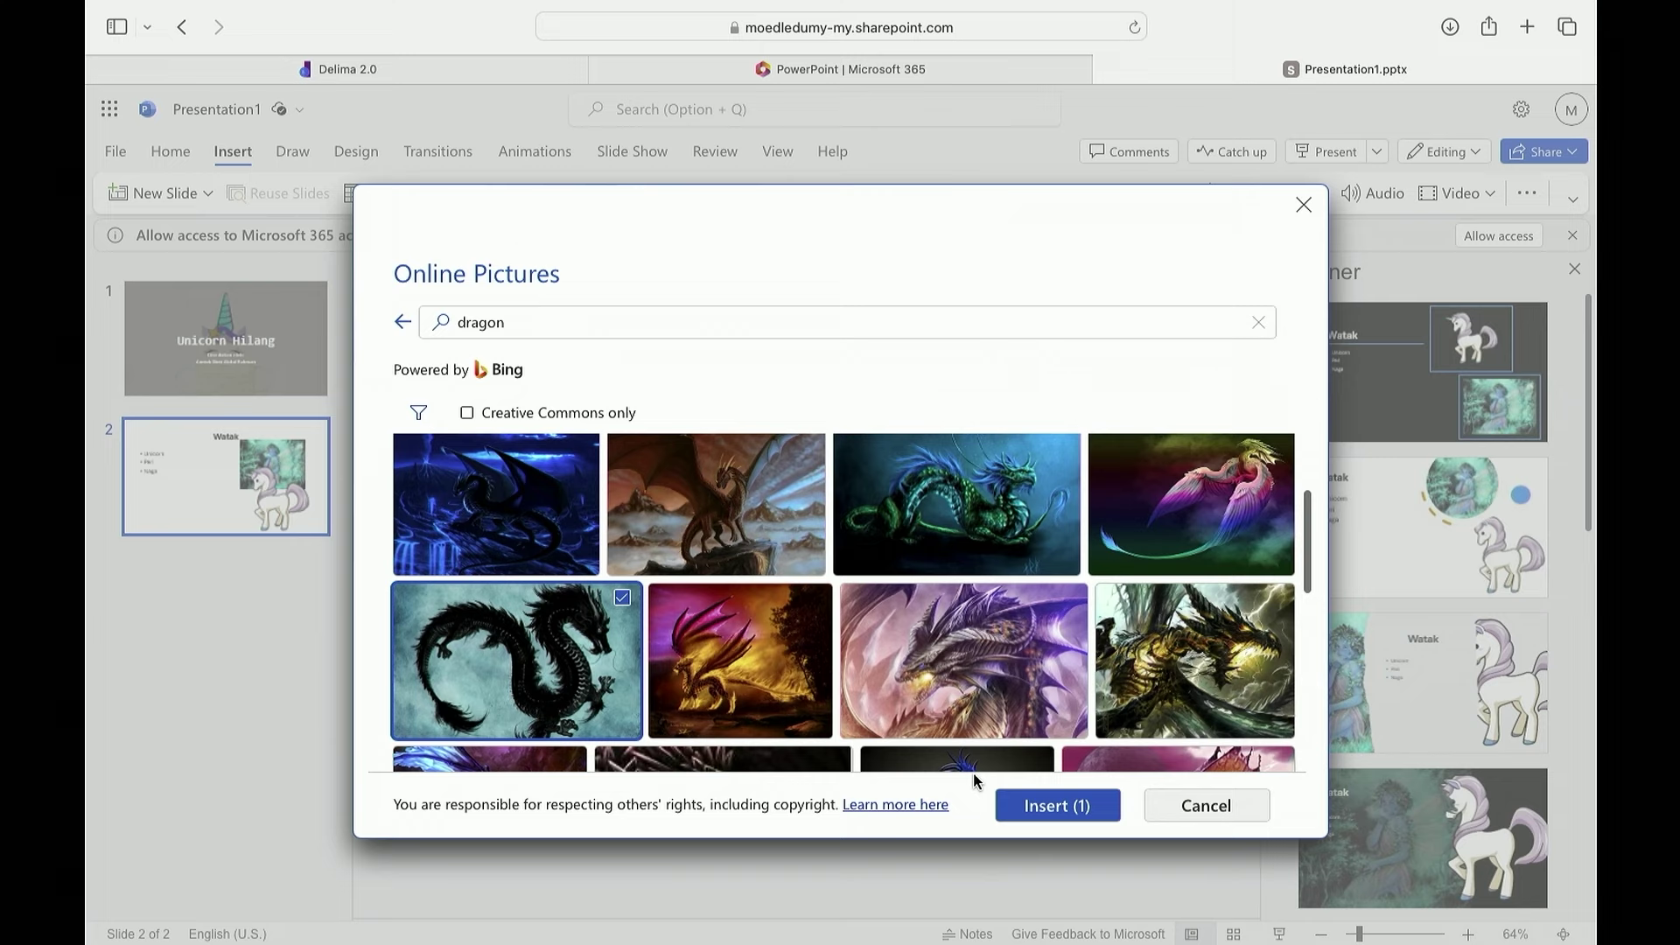
left_click(1105, 820)
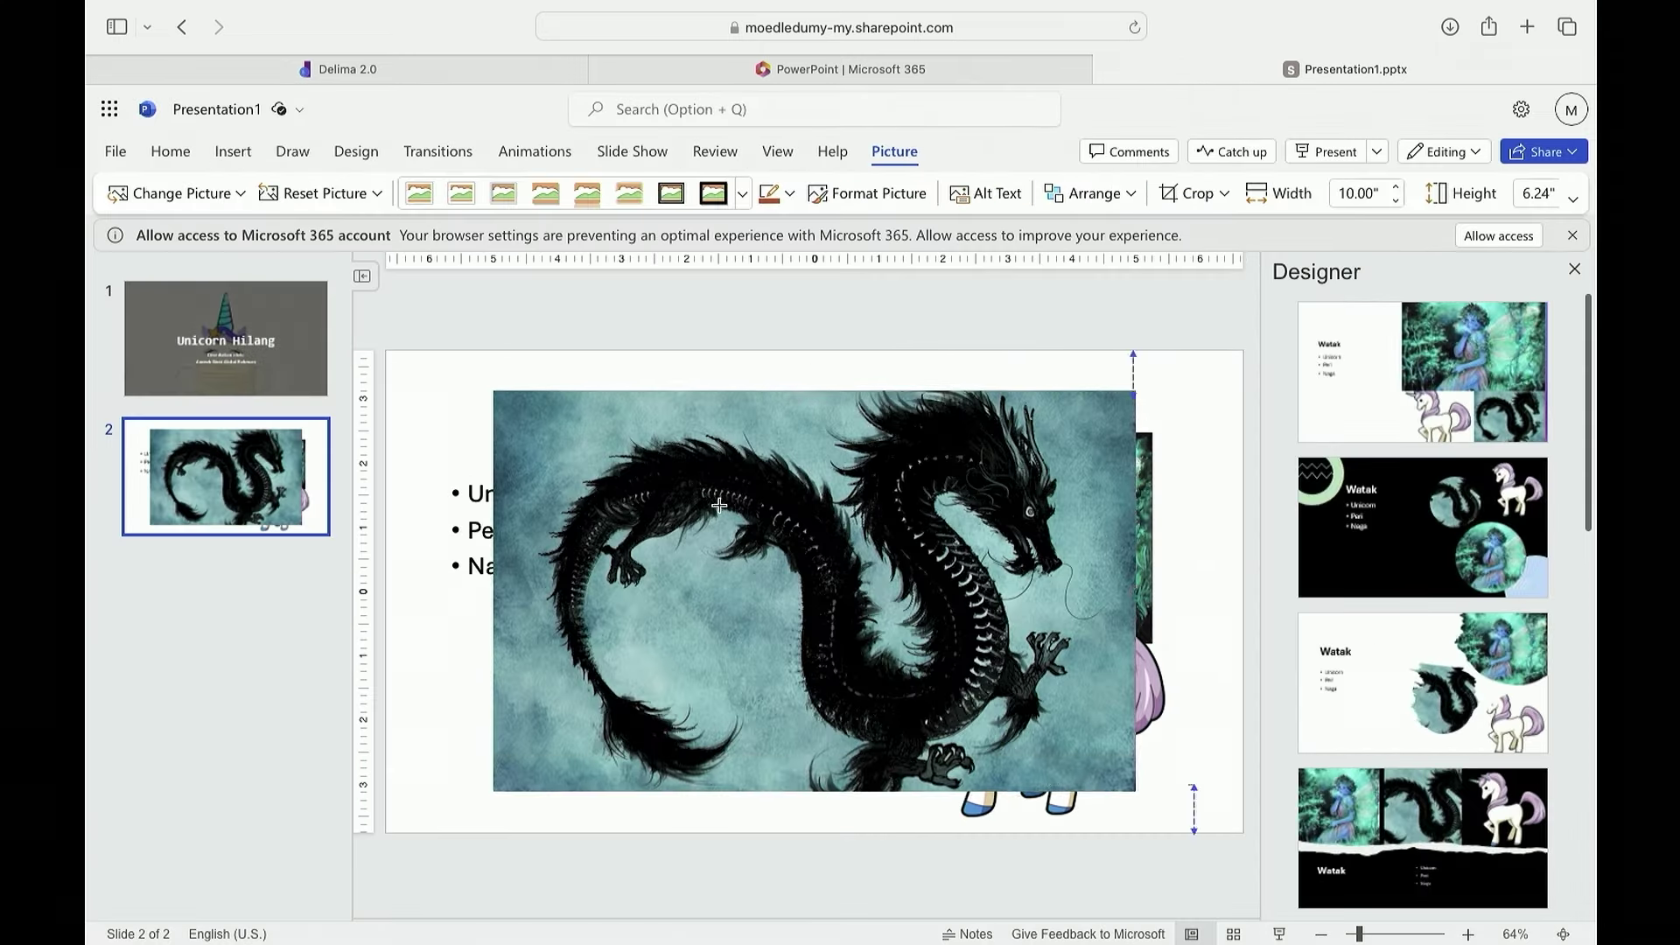
Step: Shrink the dragon picture to about 7.01 inches wide and browse the Designer ideas
left_click_drag(1137, 390, 943, 510)
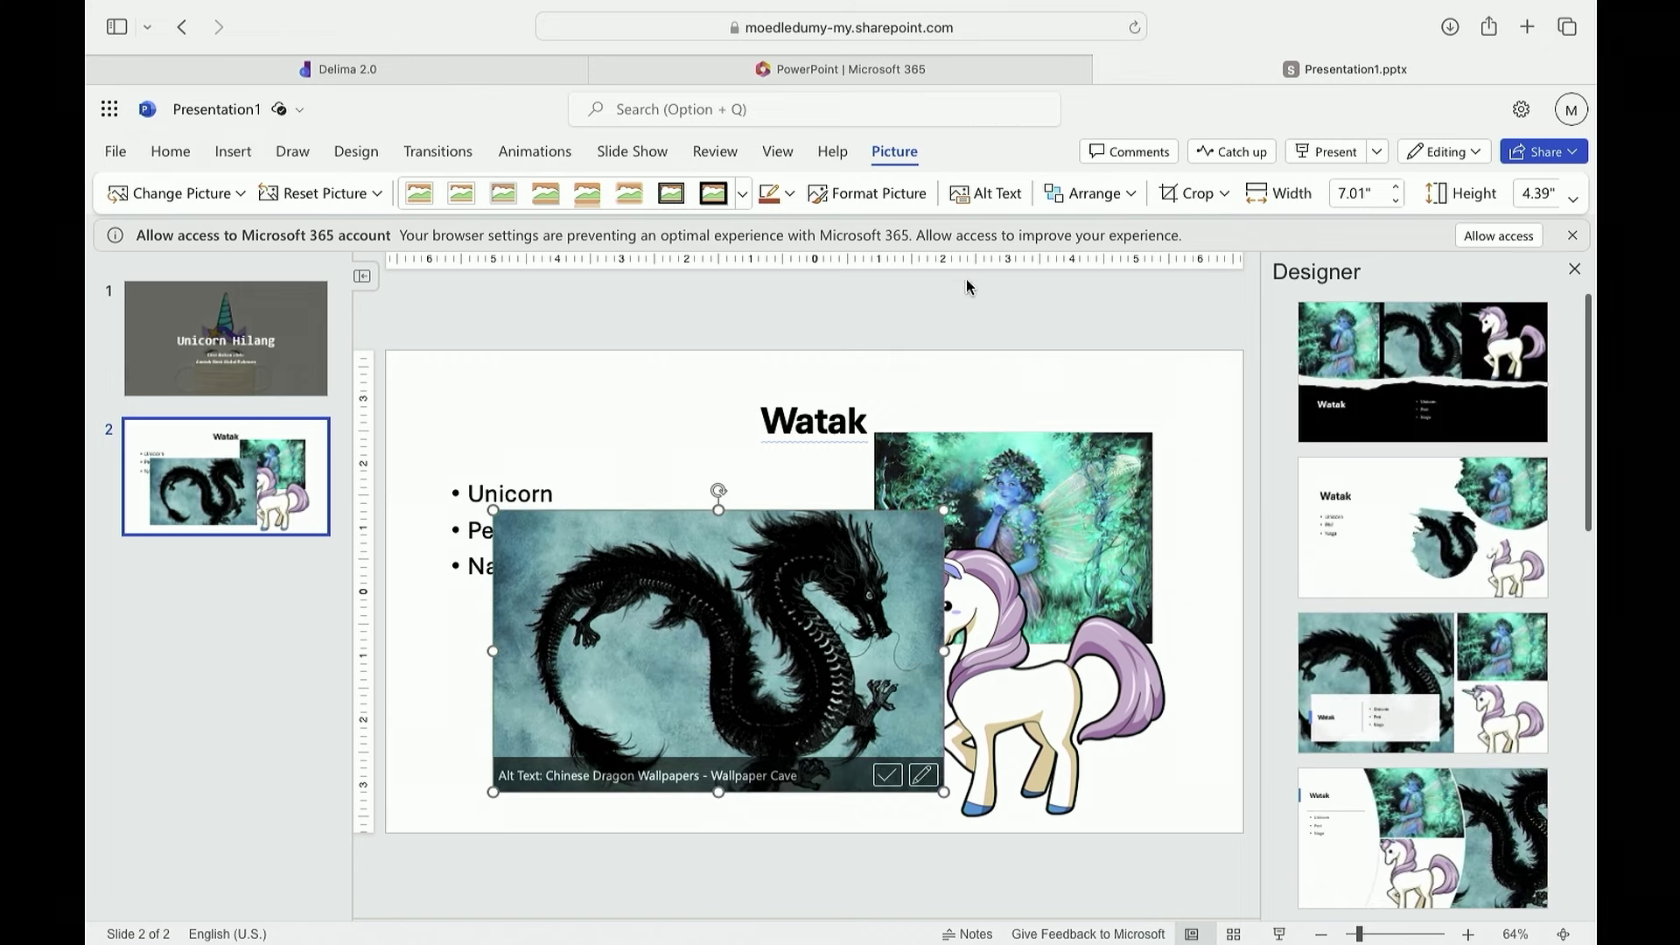
scroll(1354, 851, "down", 1)
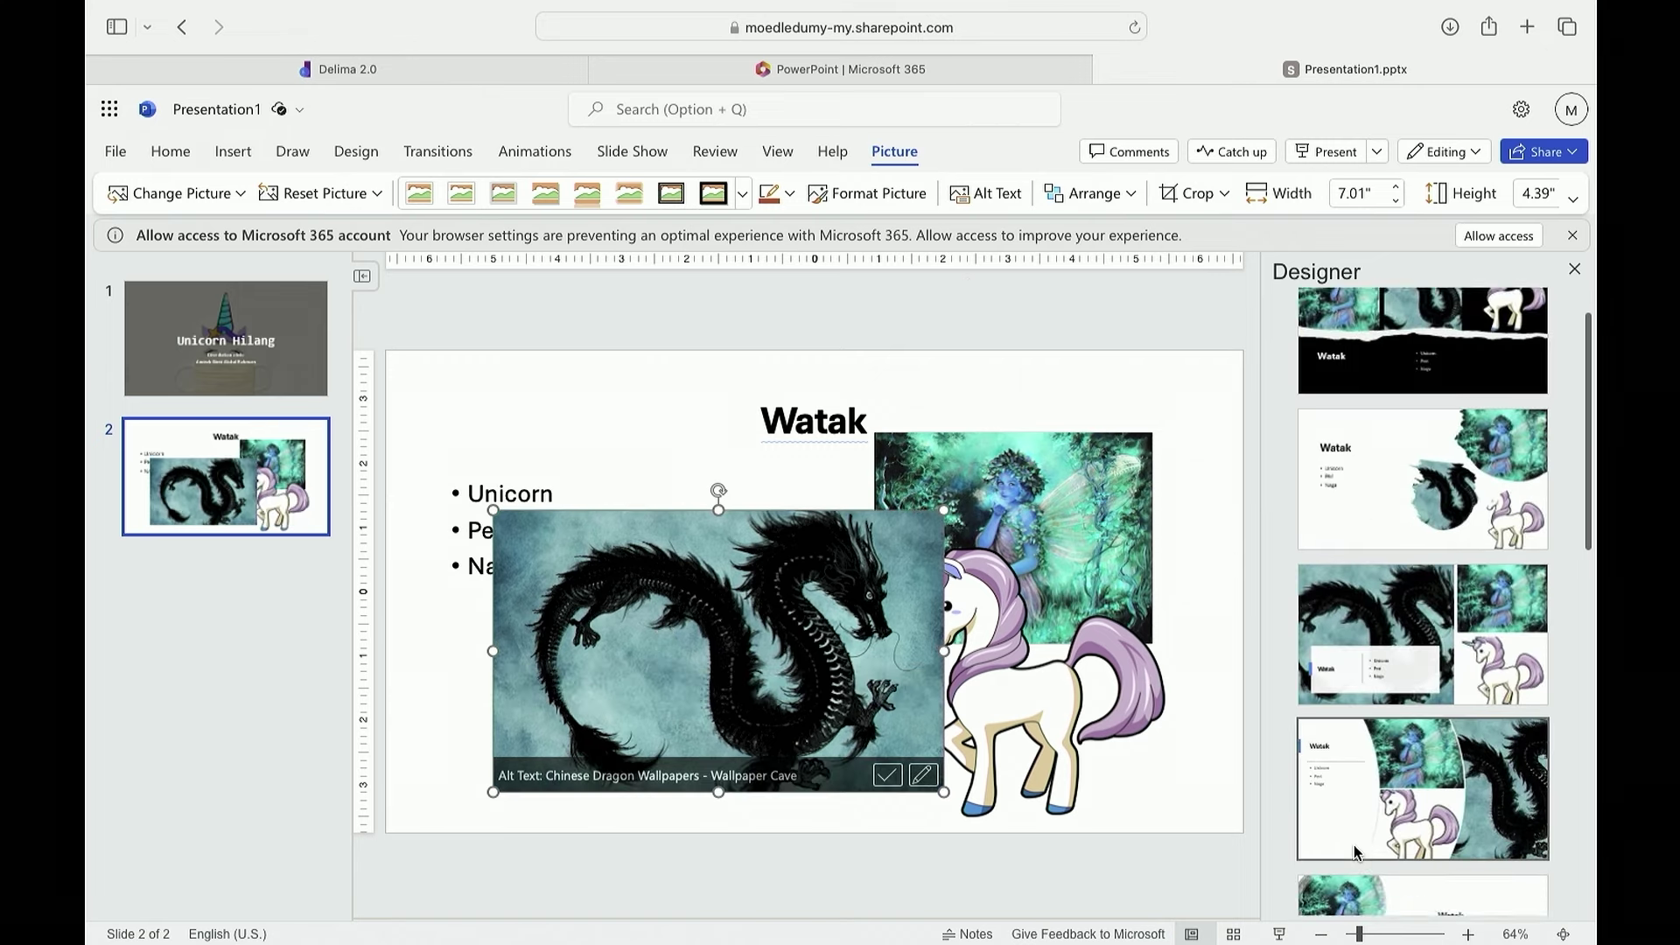
scroll(1354, 850, "down", 4)
scroll(1354, 850, "down", 3)
scroll(1354, 851, "down", 3)
scroll(1354, 851, "down", 2)
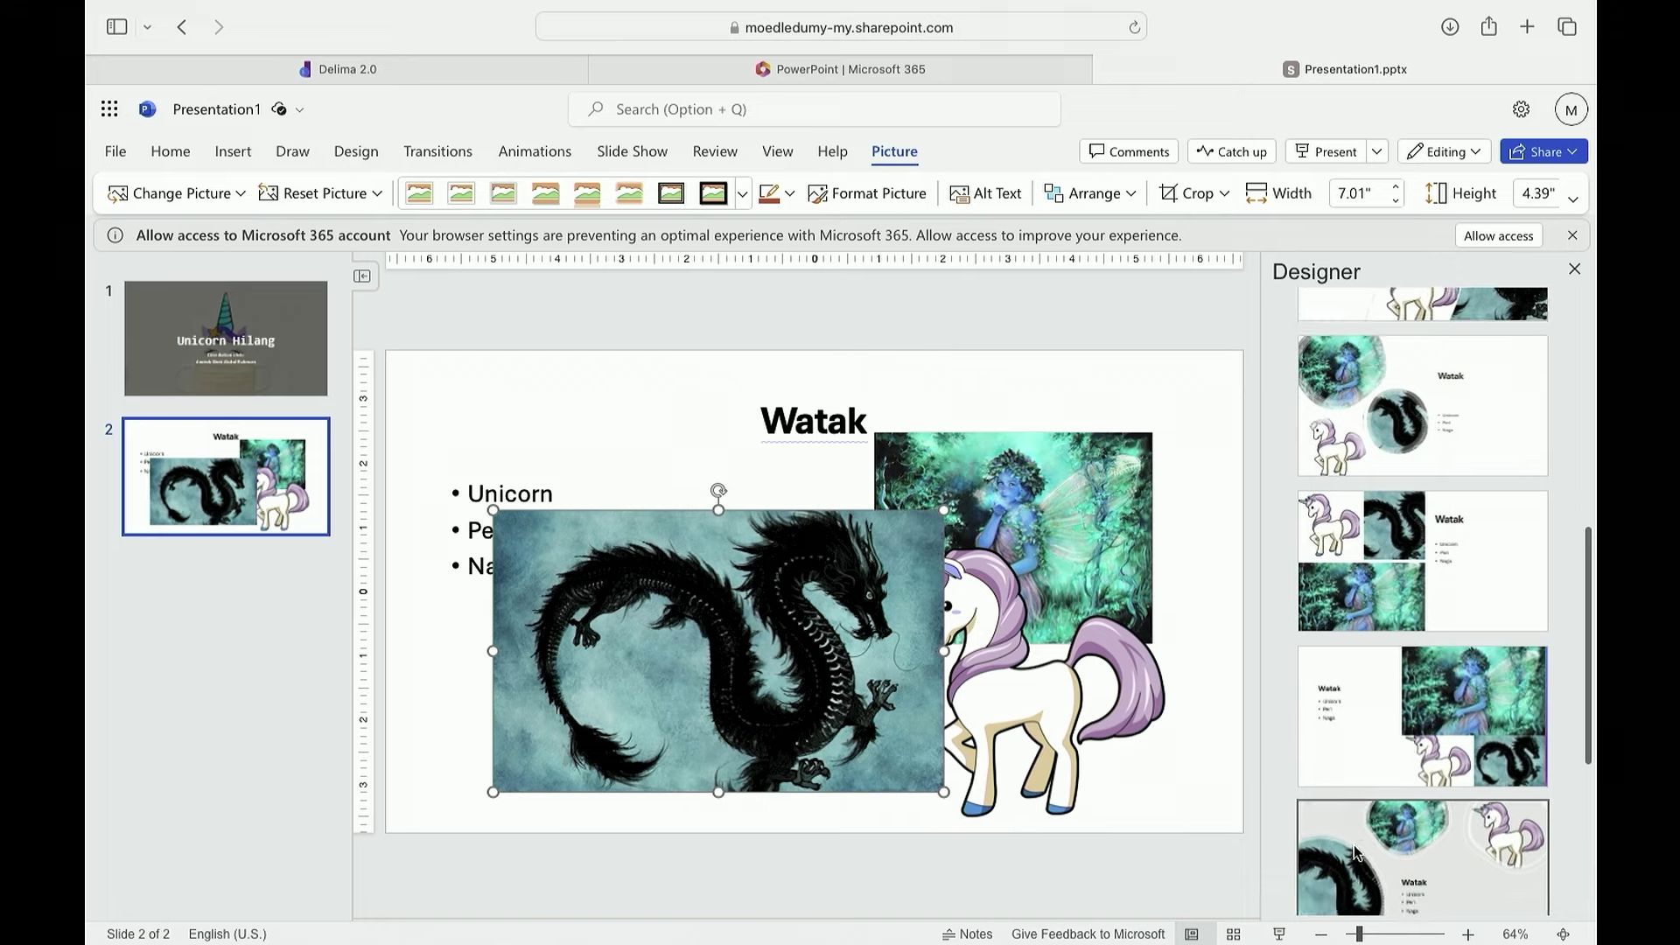
scroll(1354, 850, "down", 2)
scroll(1355, 850, "down", 2)
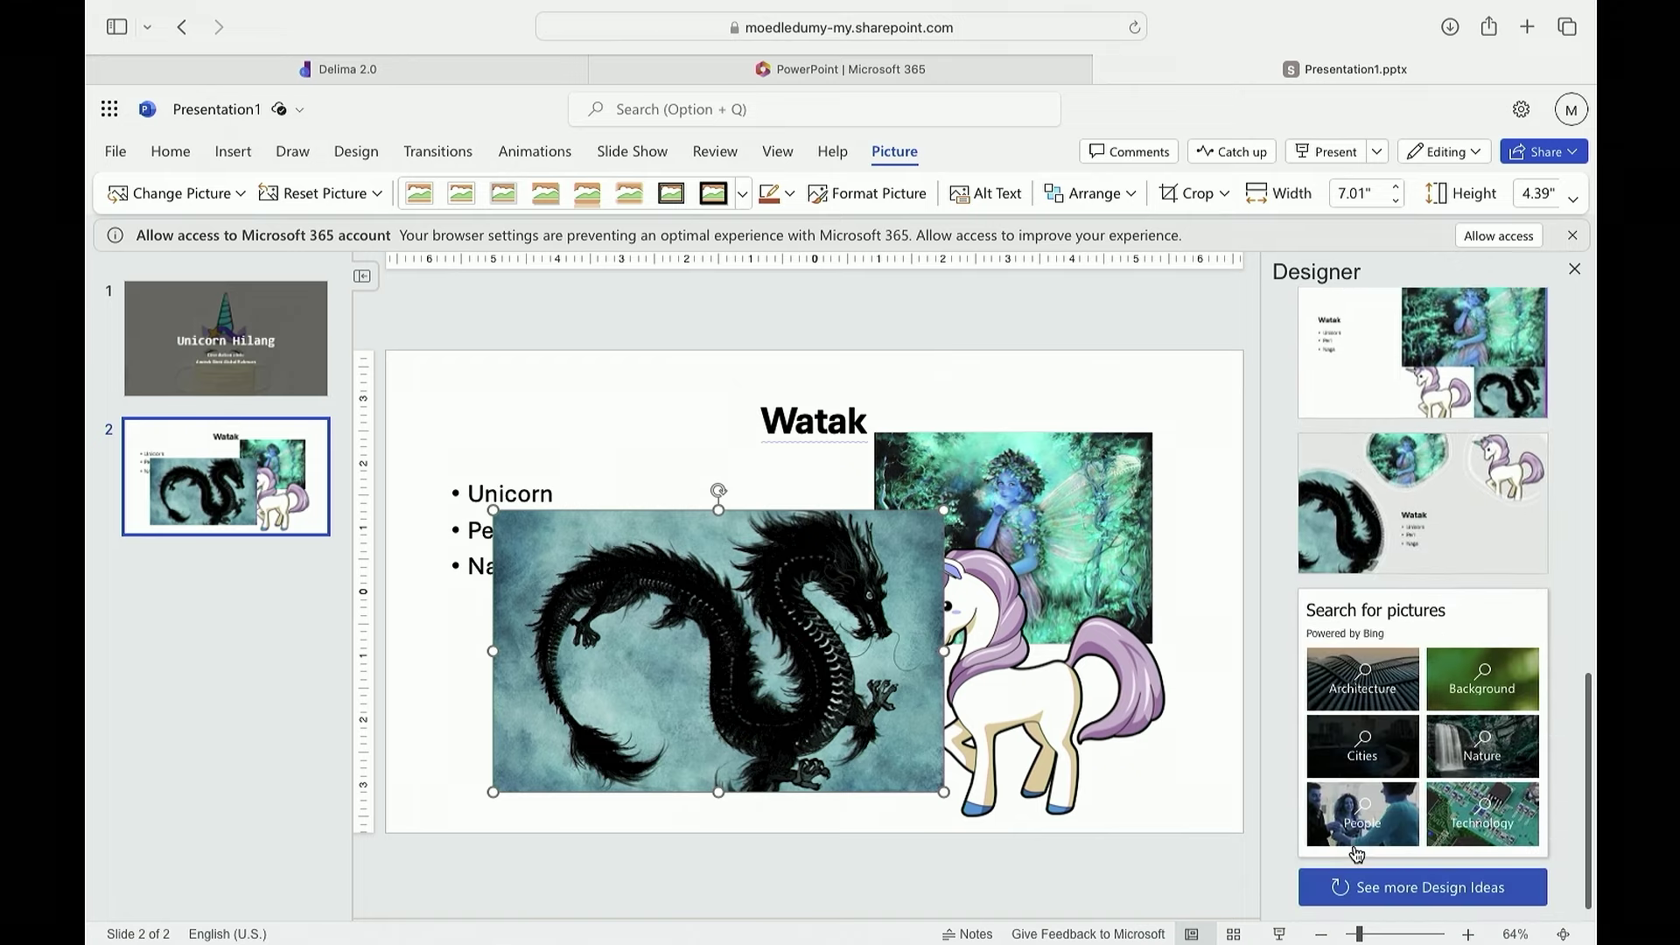
Step: Load more Design Ideas and apply the circular-crop picture layout
left_click(1358, 891)
scroll(1380, 502, "up", 2)
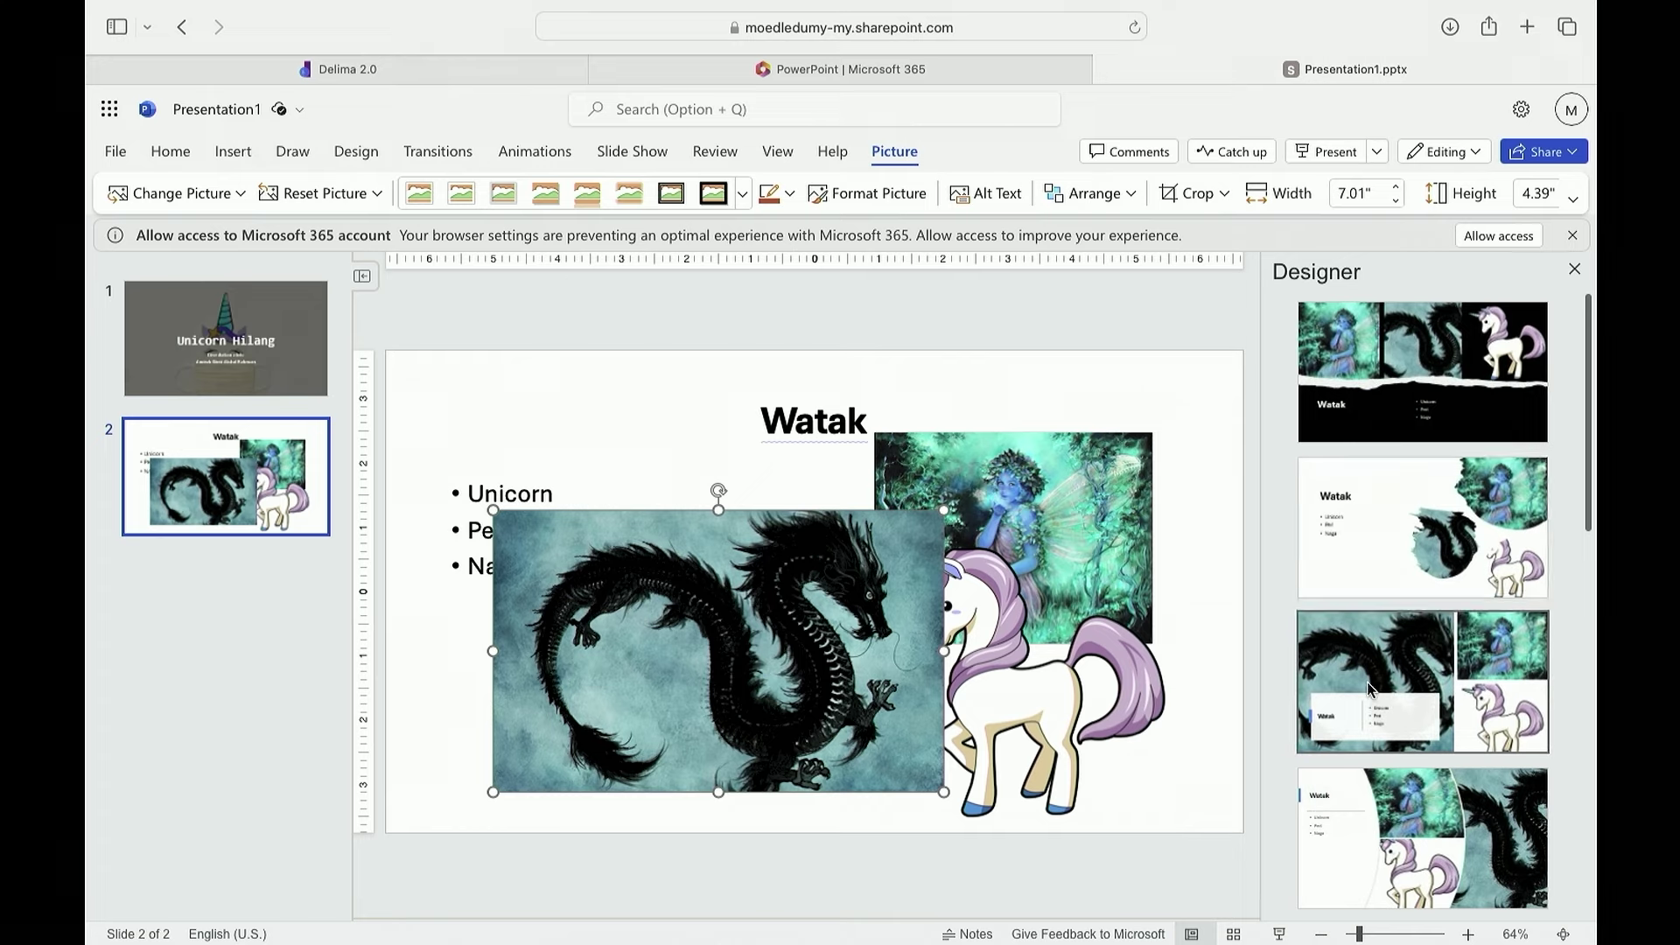
scroll(1374, 612, "down", 3)
scroll(1385, 604, "down", 3)
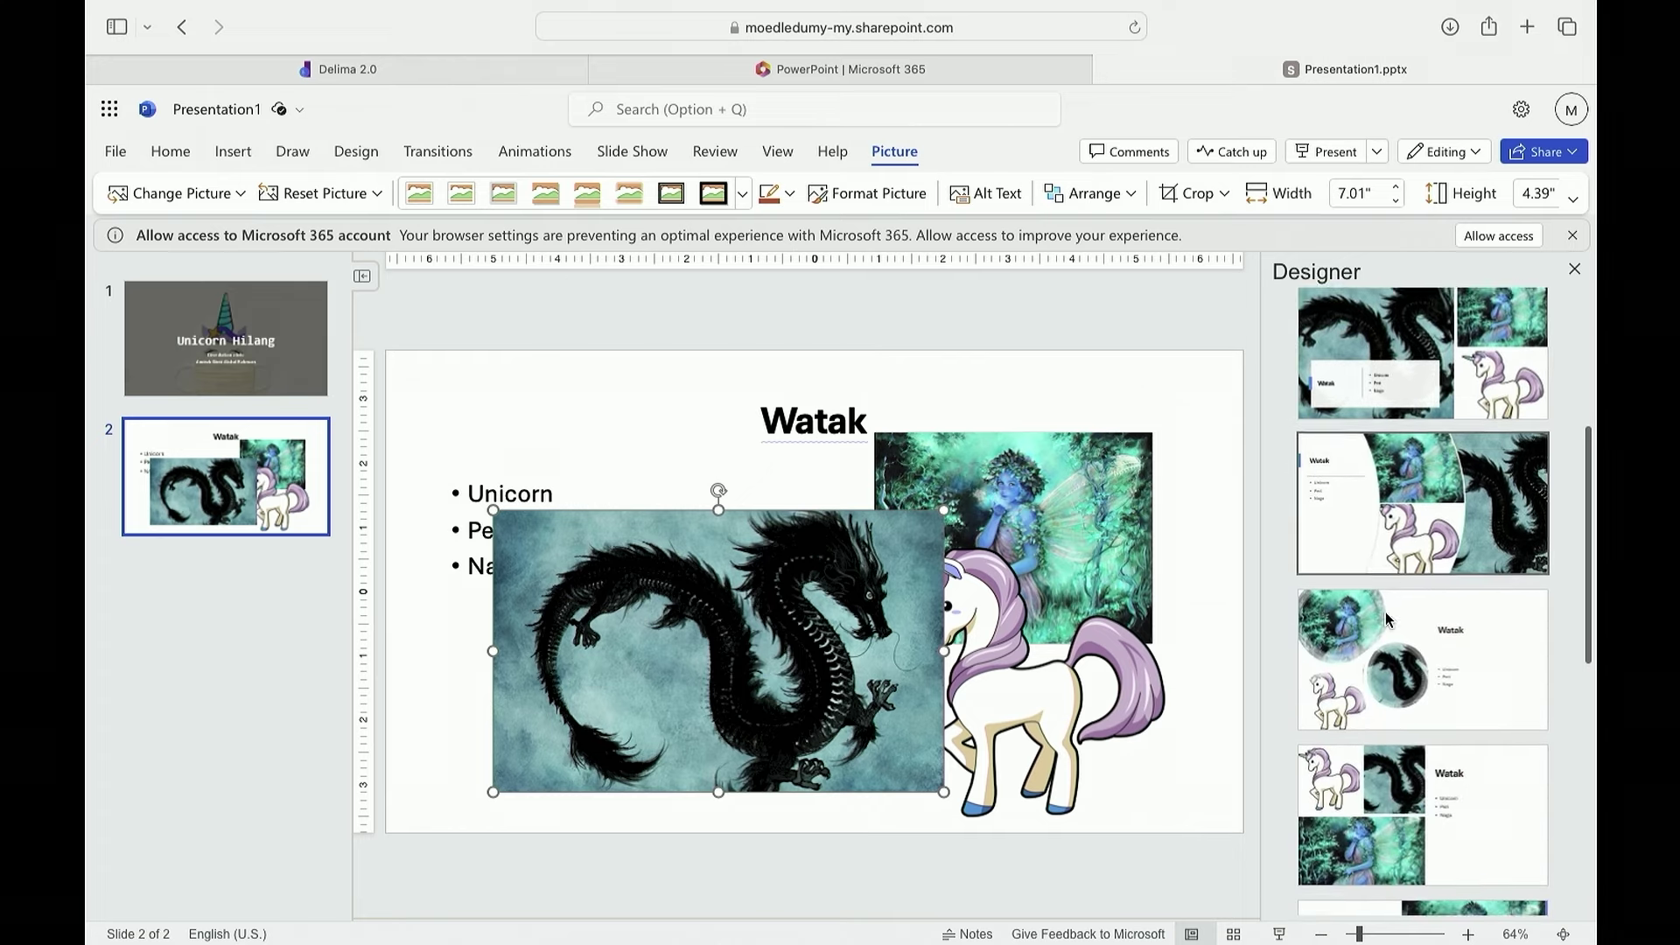
scroll(1383, 611, "up", 2)
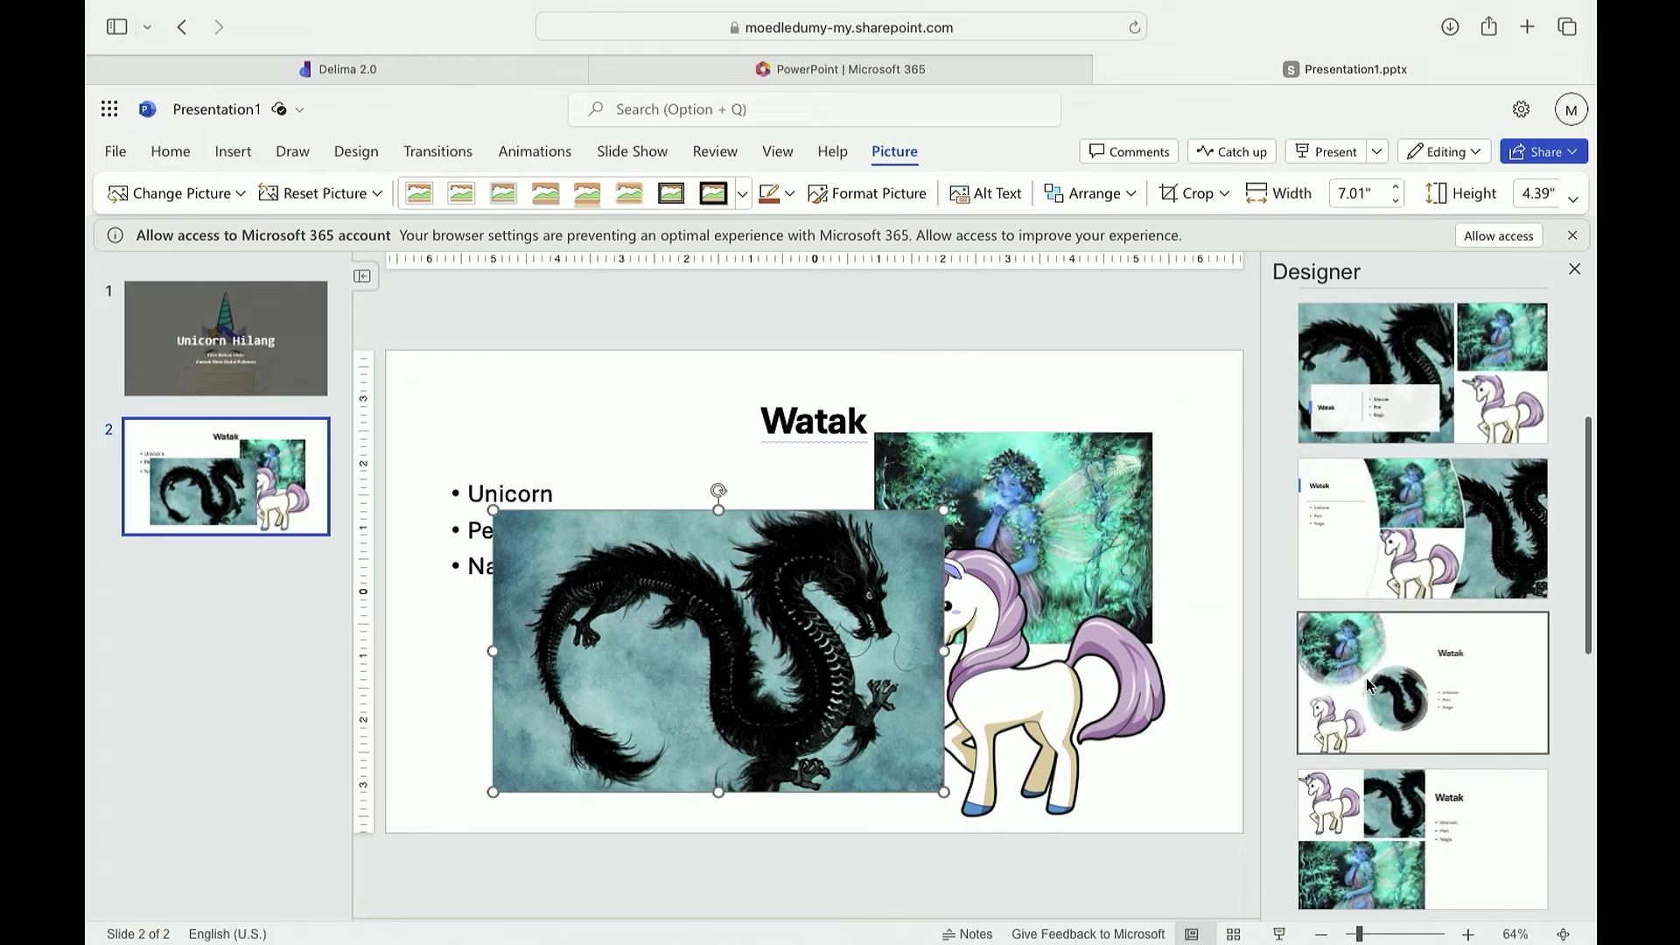
left_click(1387, 664)
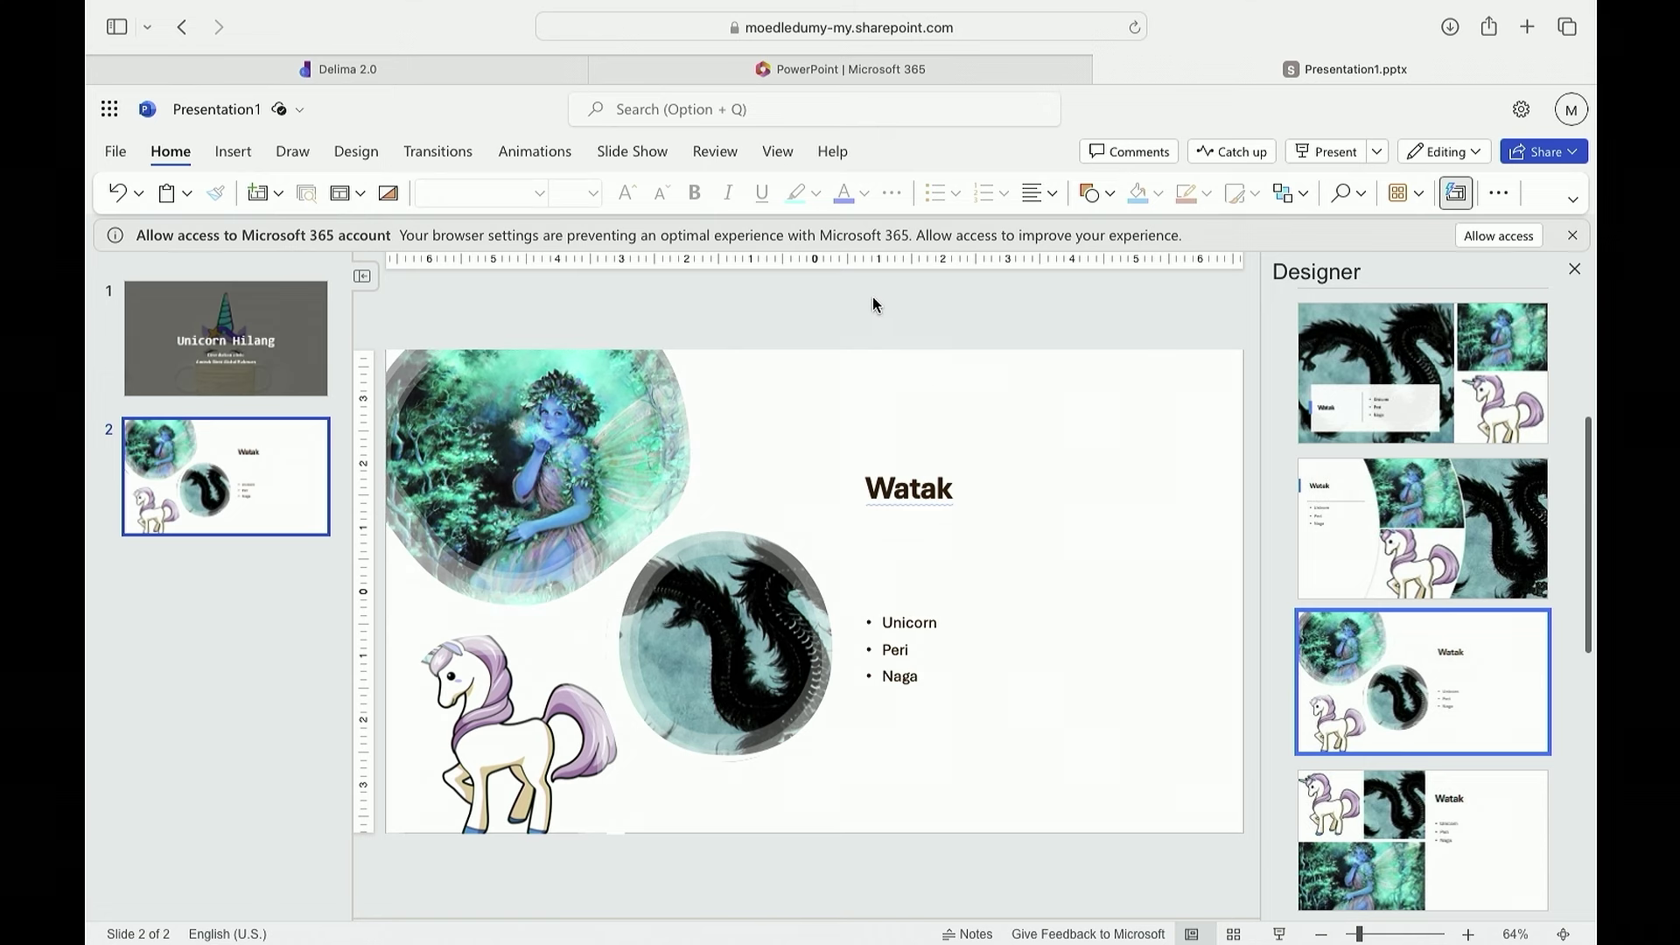
Step: Enlarge the Unicorn, Peri and Naga bullet text to 44 pt
left_click(908, 647)
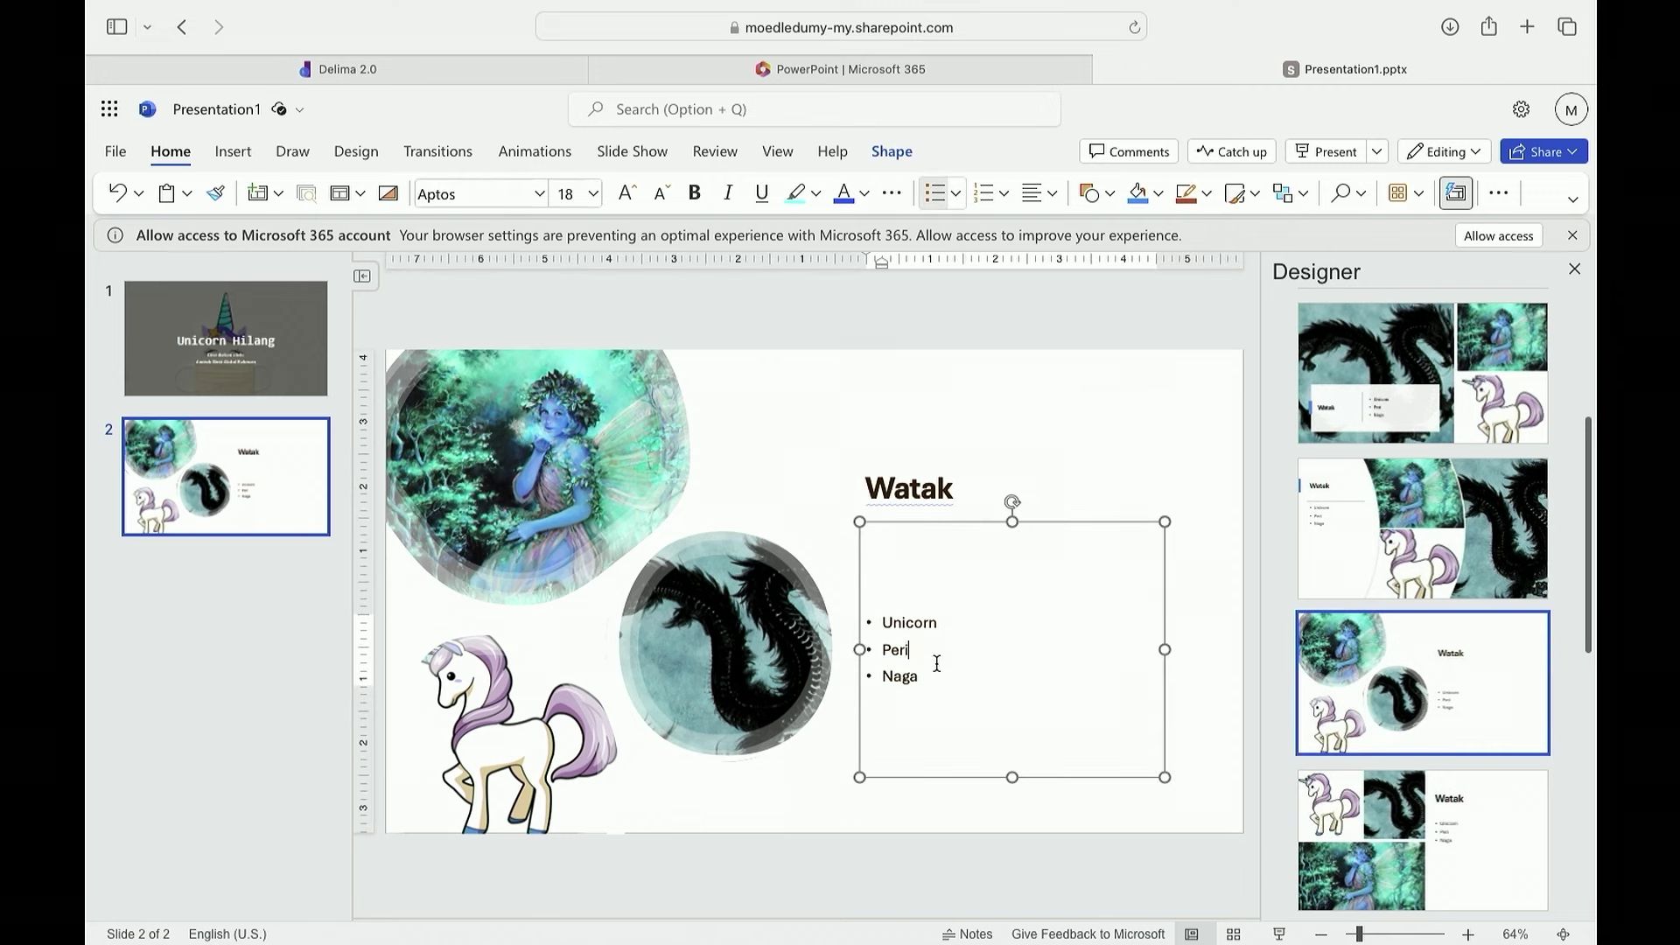
left_click_drag(923, 687, 861, 614)
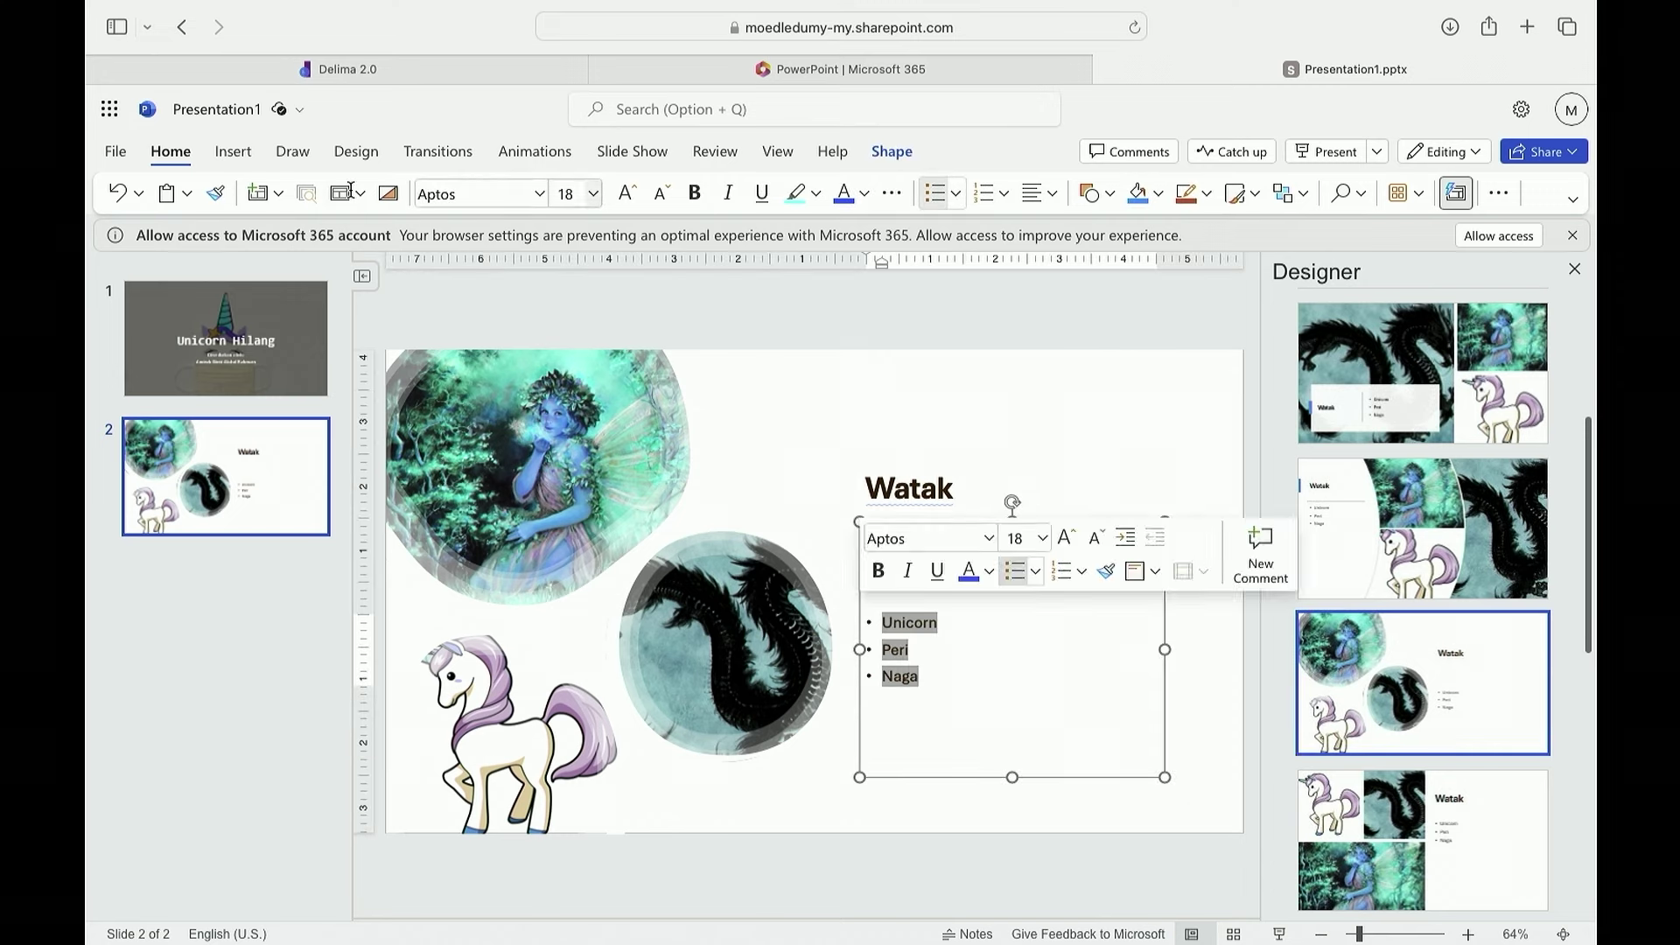
left_click(630, 194)
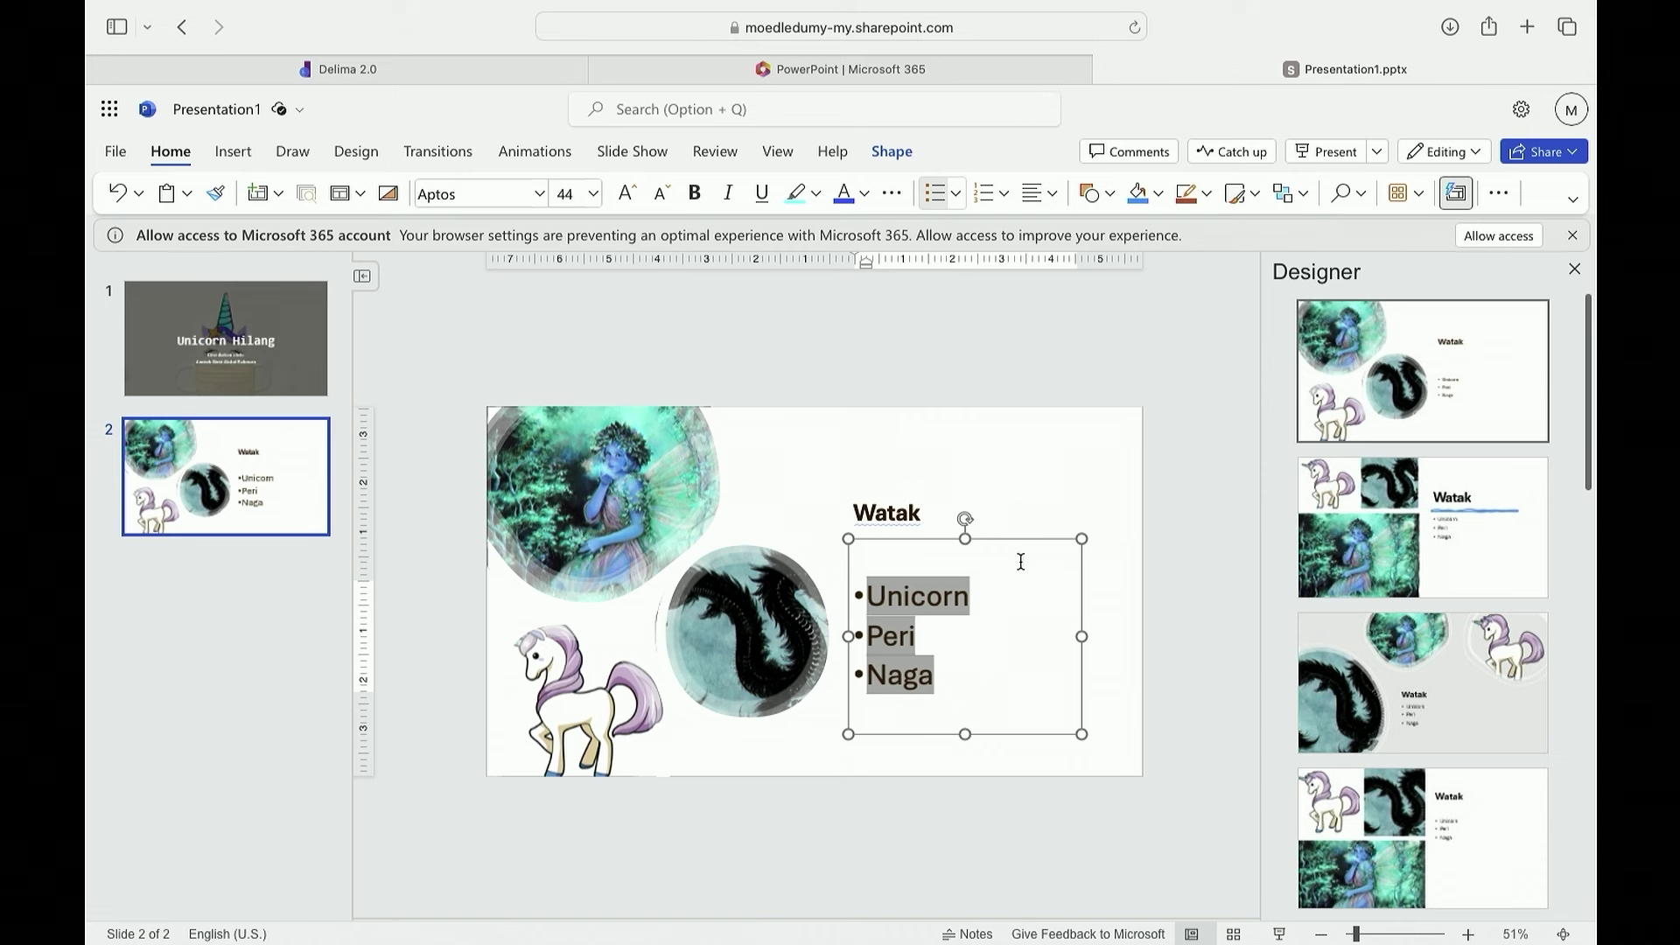
left_click(907, 346)
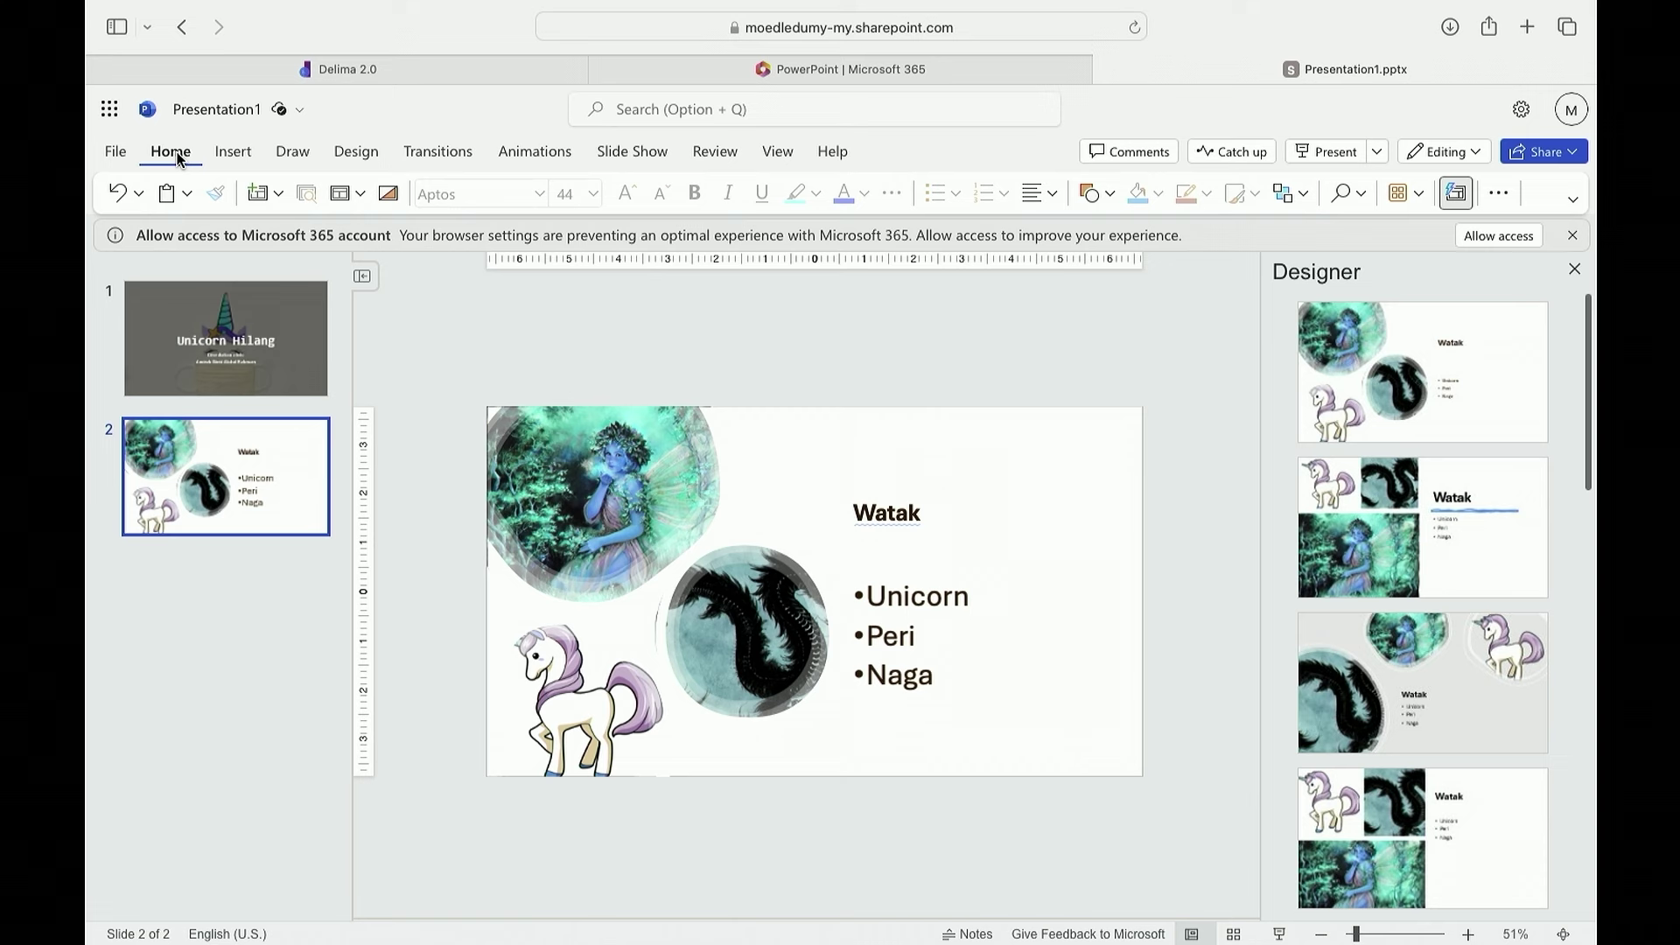
Step: Add a new slide titled 'Latar'
left_click(234, 153)
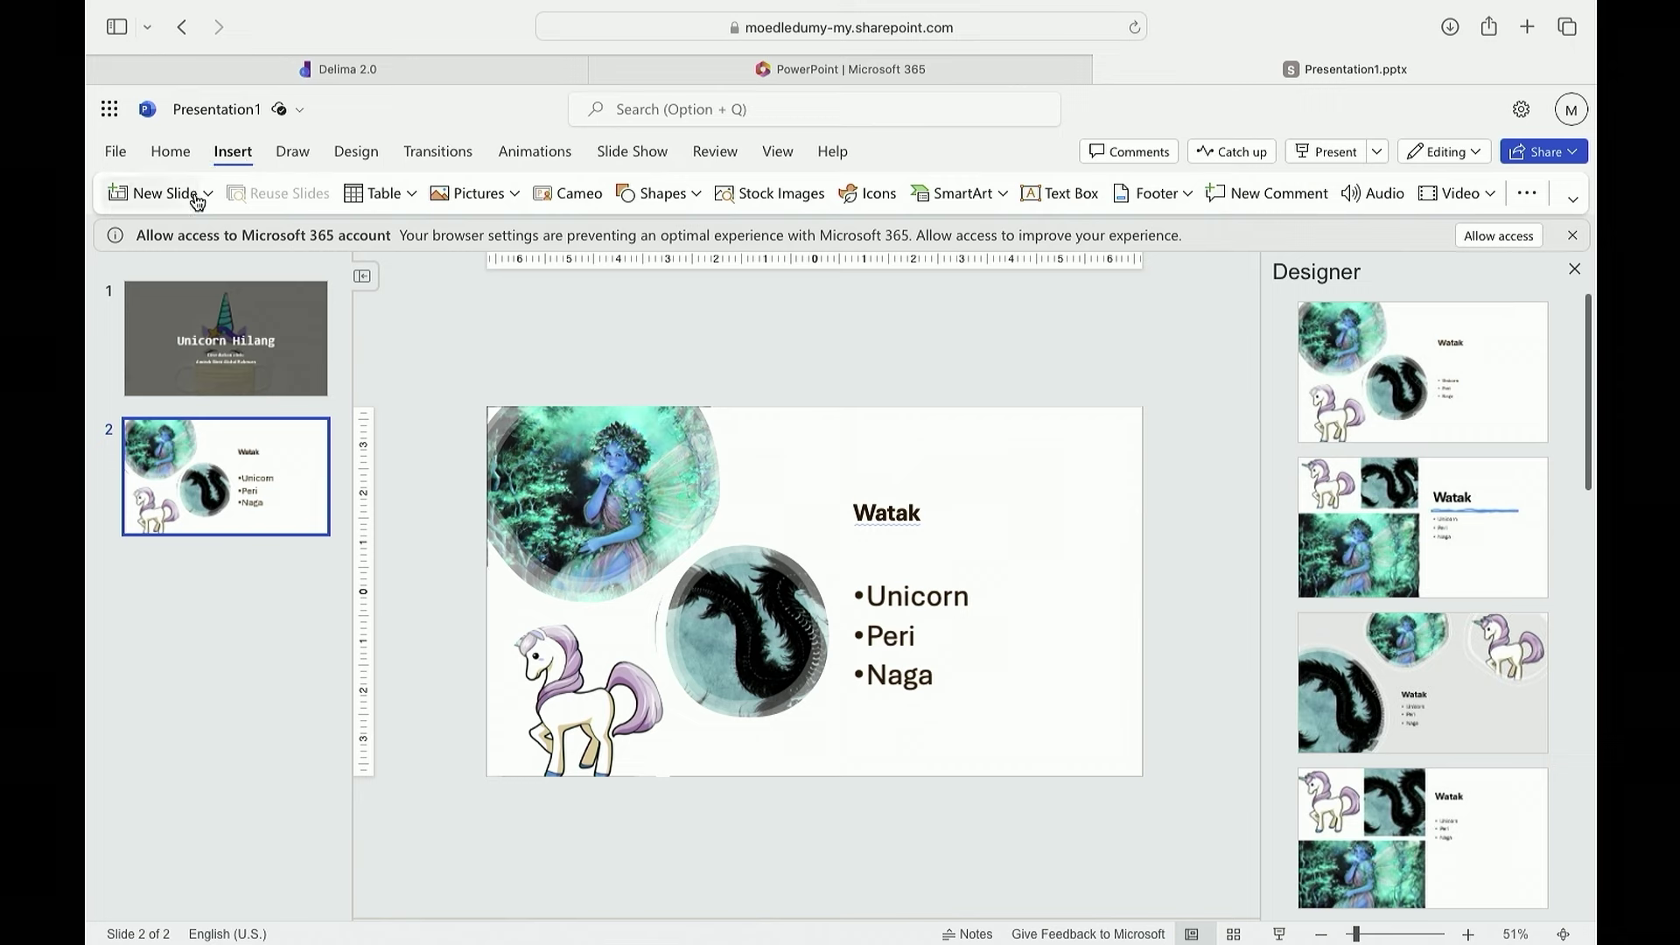
left_click(166, 193)
left_click(645, 459)
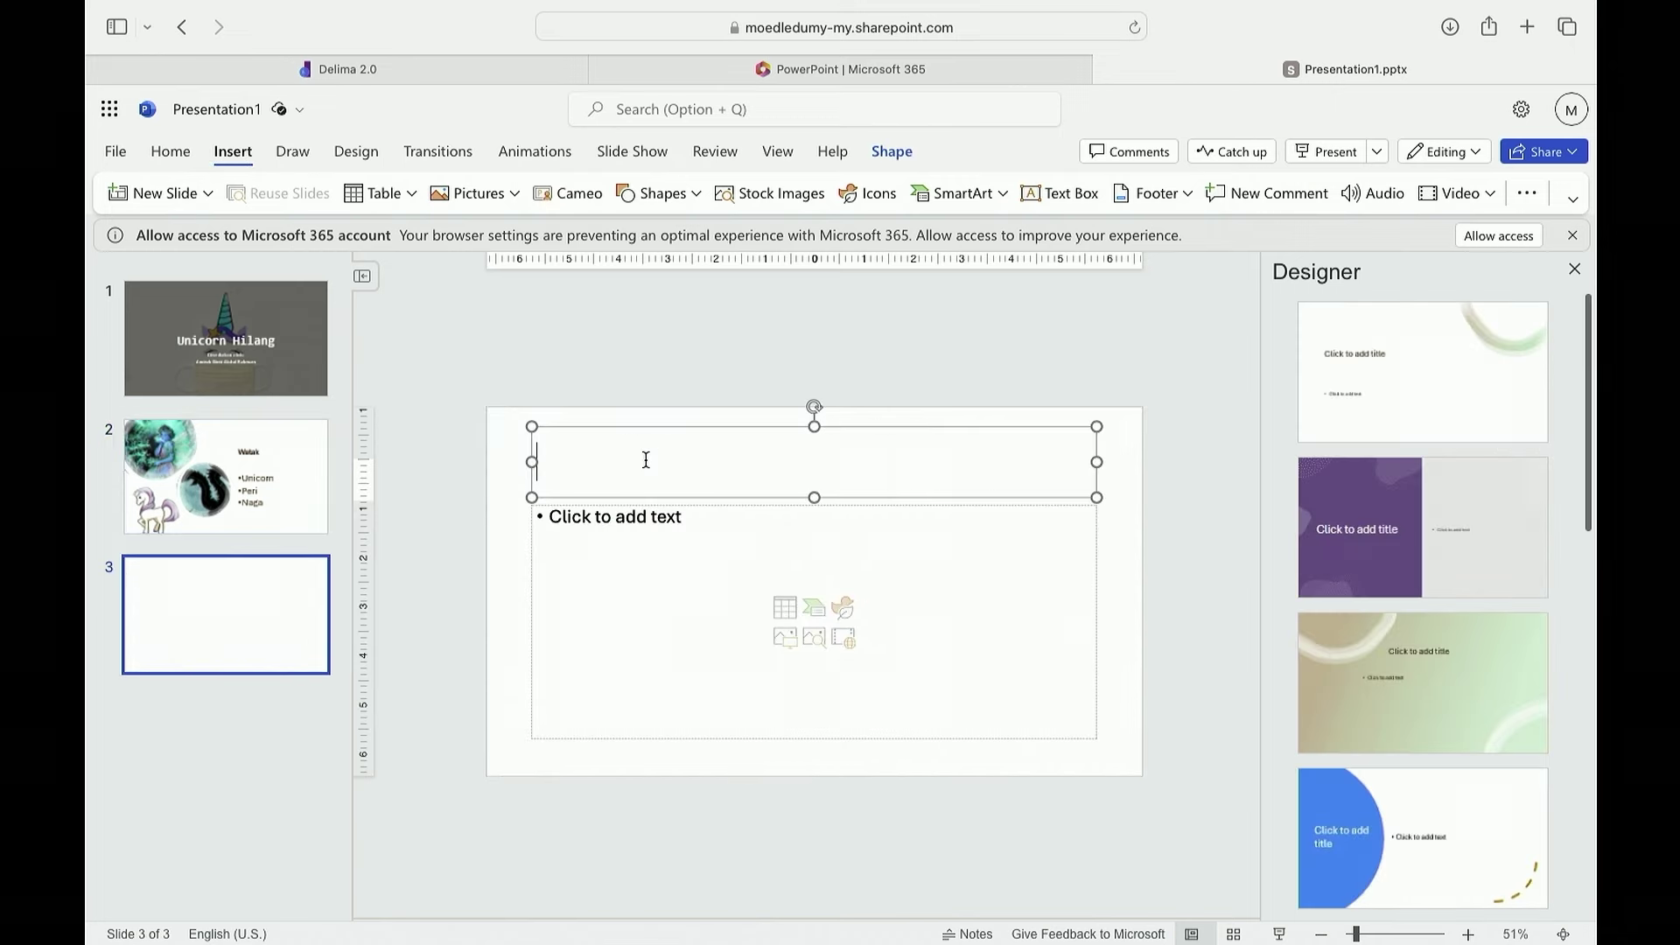
type("Latar")
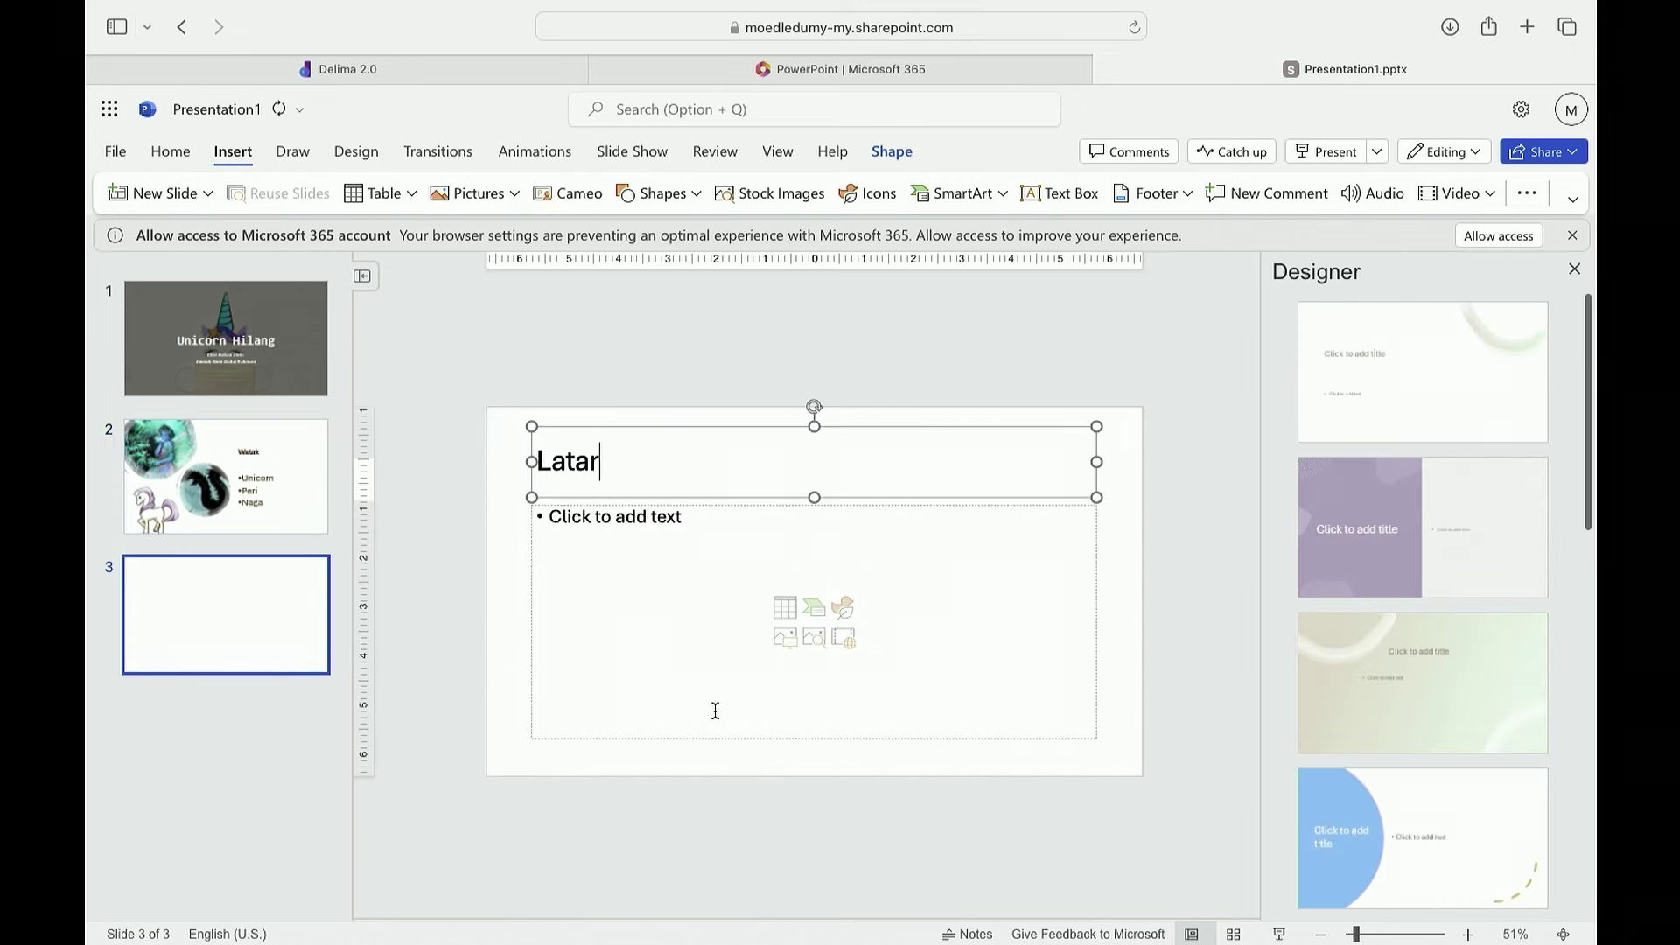
left_click(768, 633)
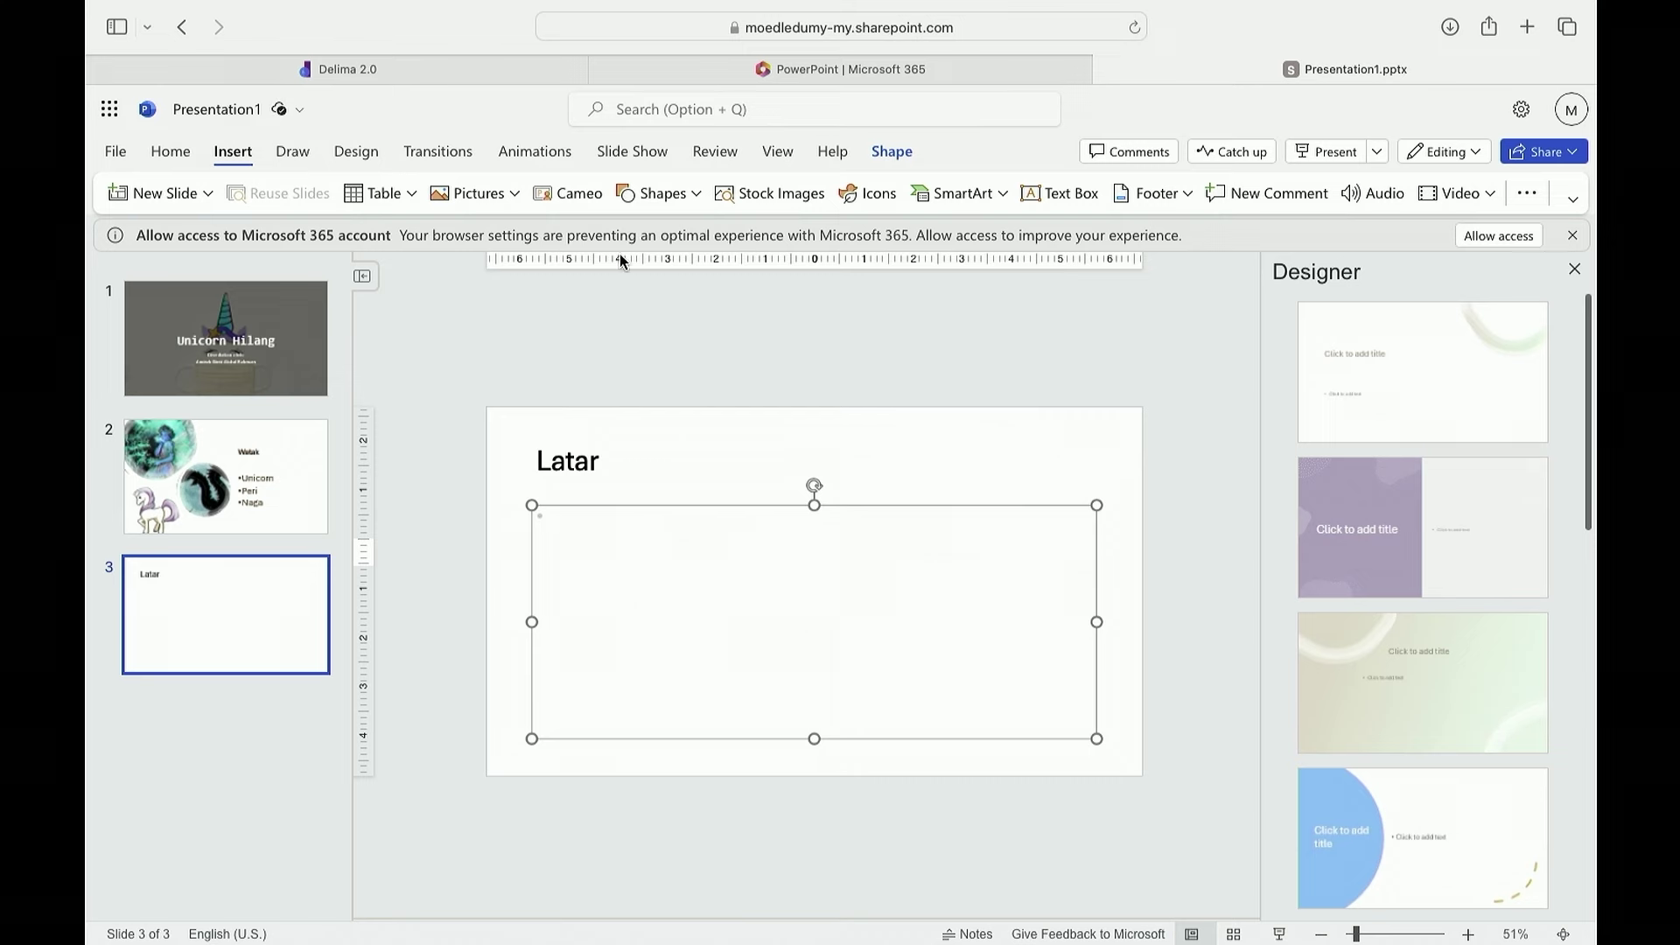
Step: Insert a sunlit jungle path picture from a 'magical jungle' web search, styled with the full-width Designer idea
left_click(473, 194)
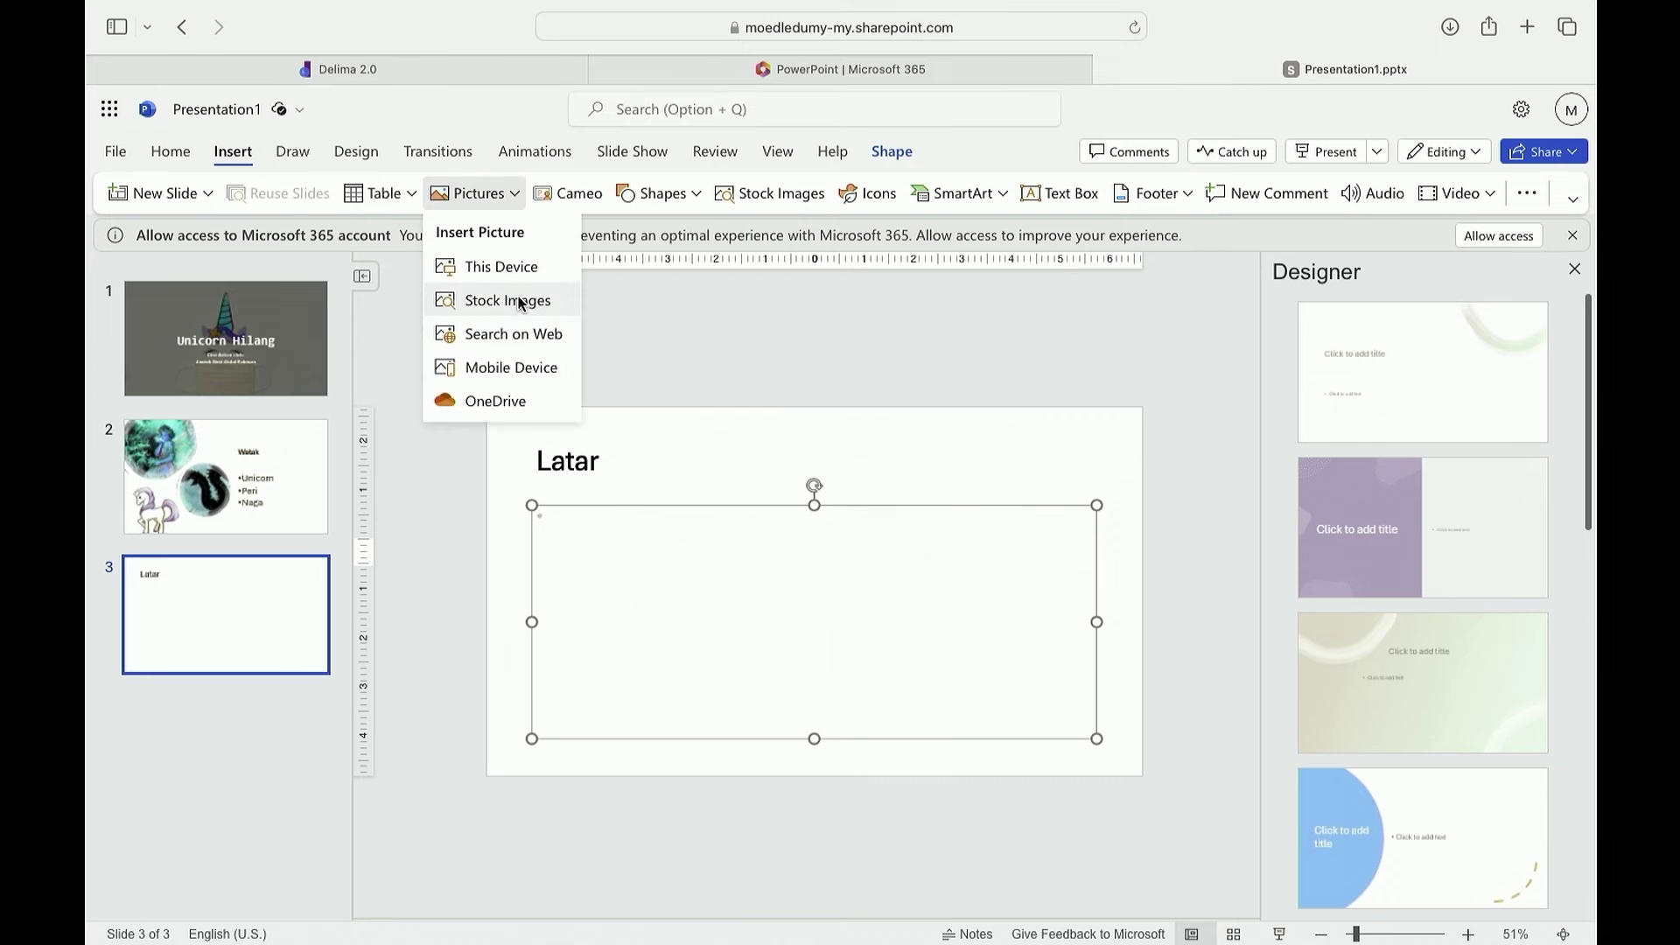
left_click(509, 339)
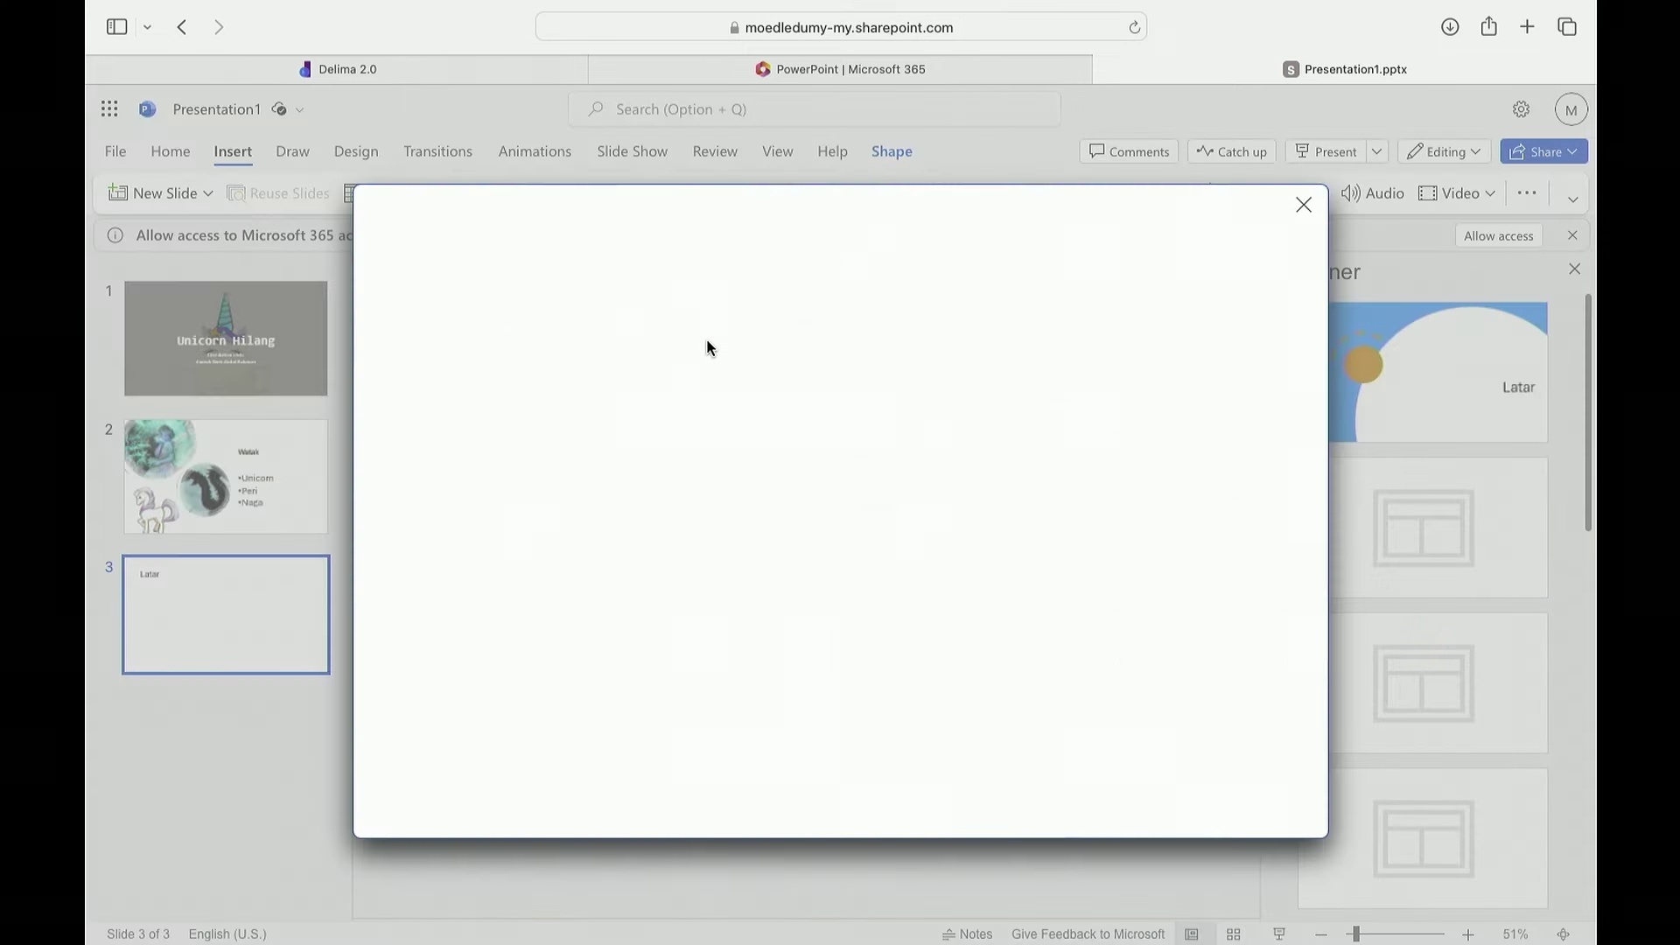
type("magical j")
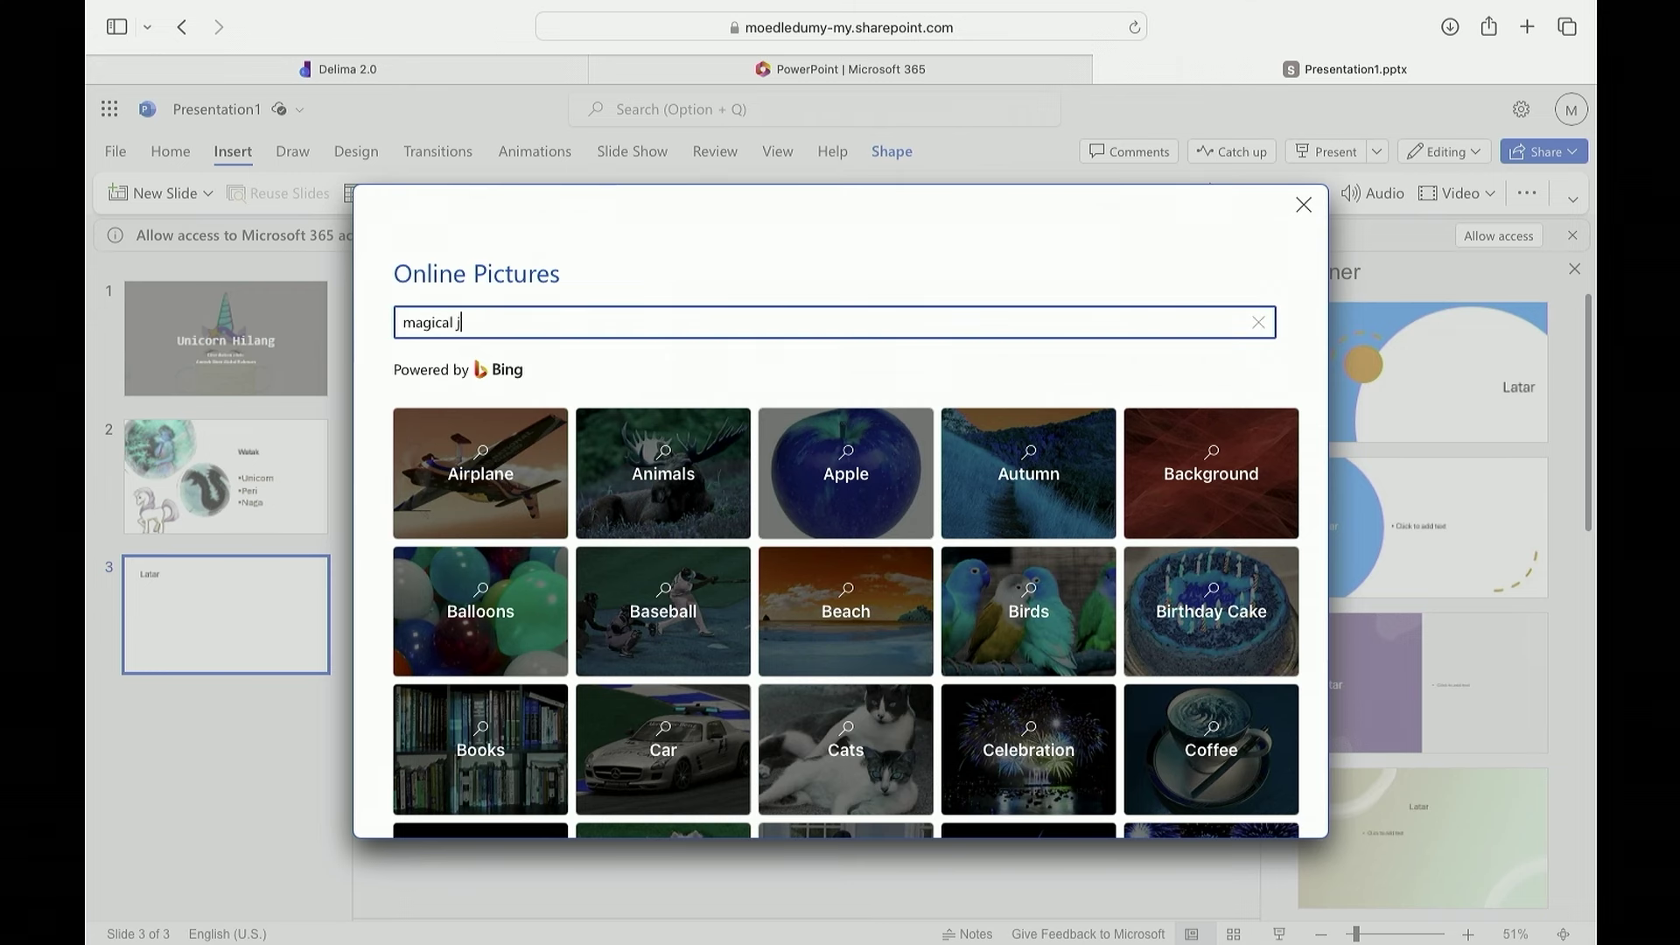
type("le")
key("Return")
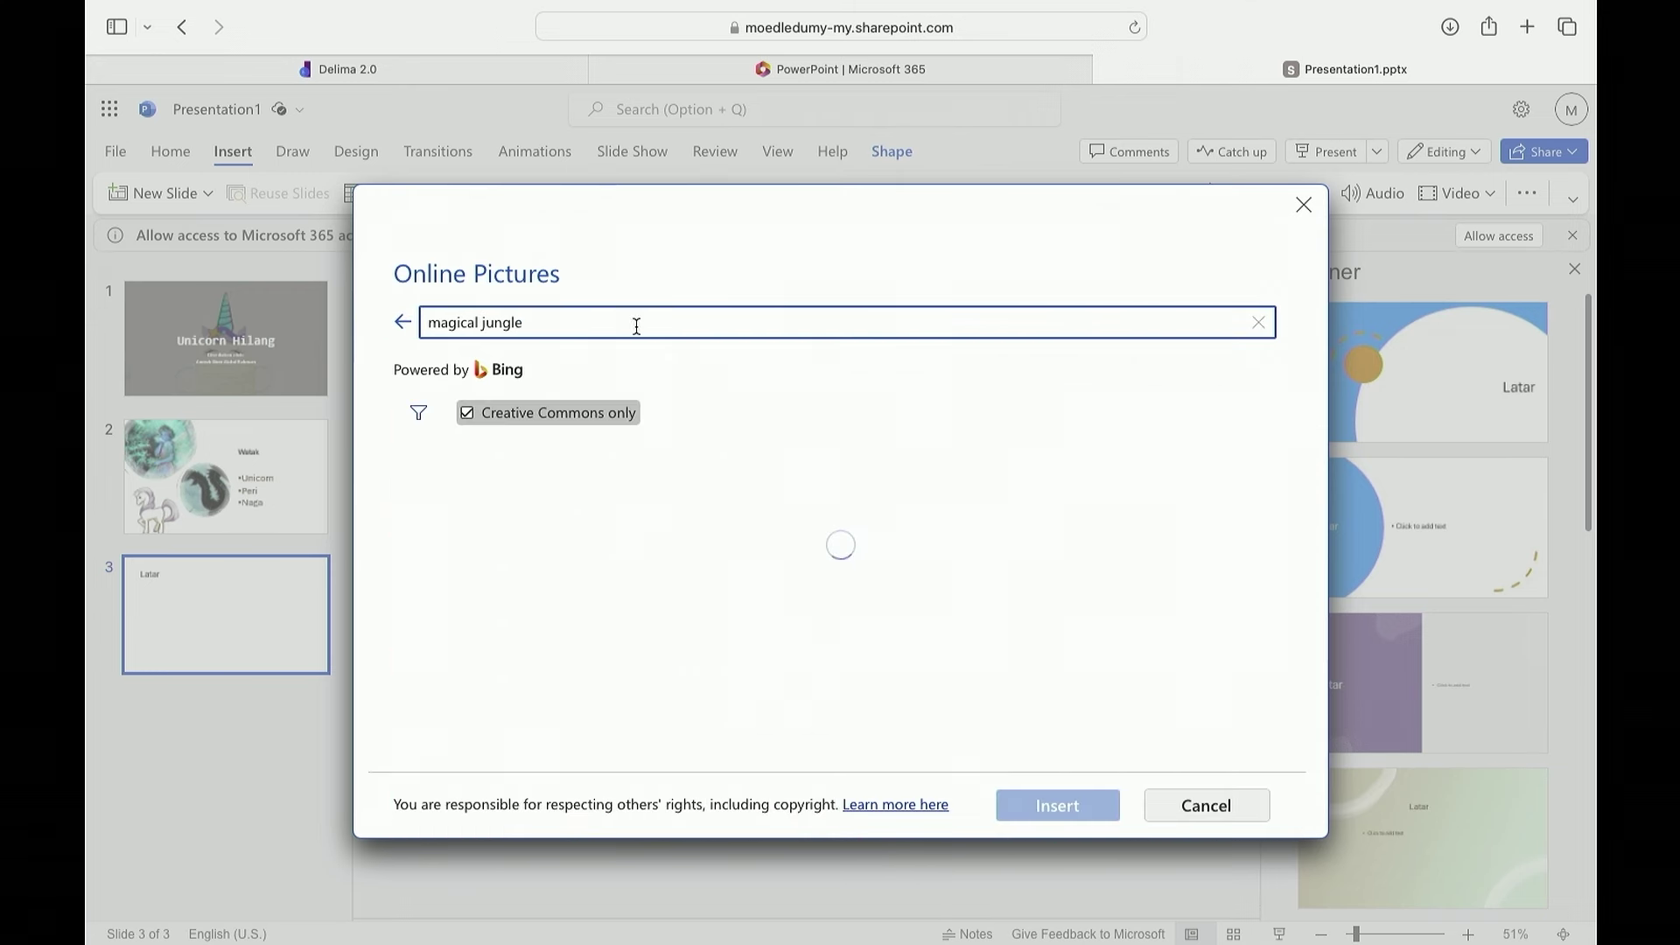
left_click(466, 412)
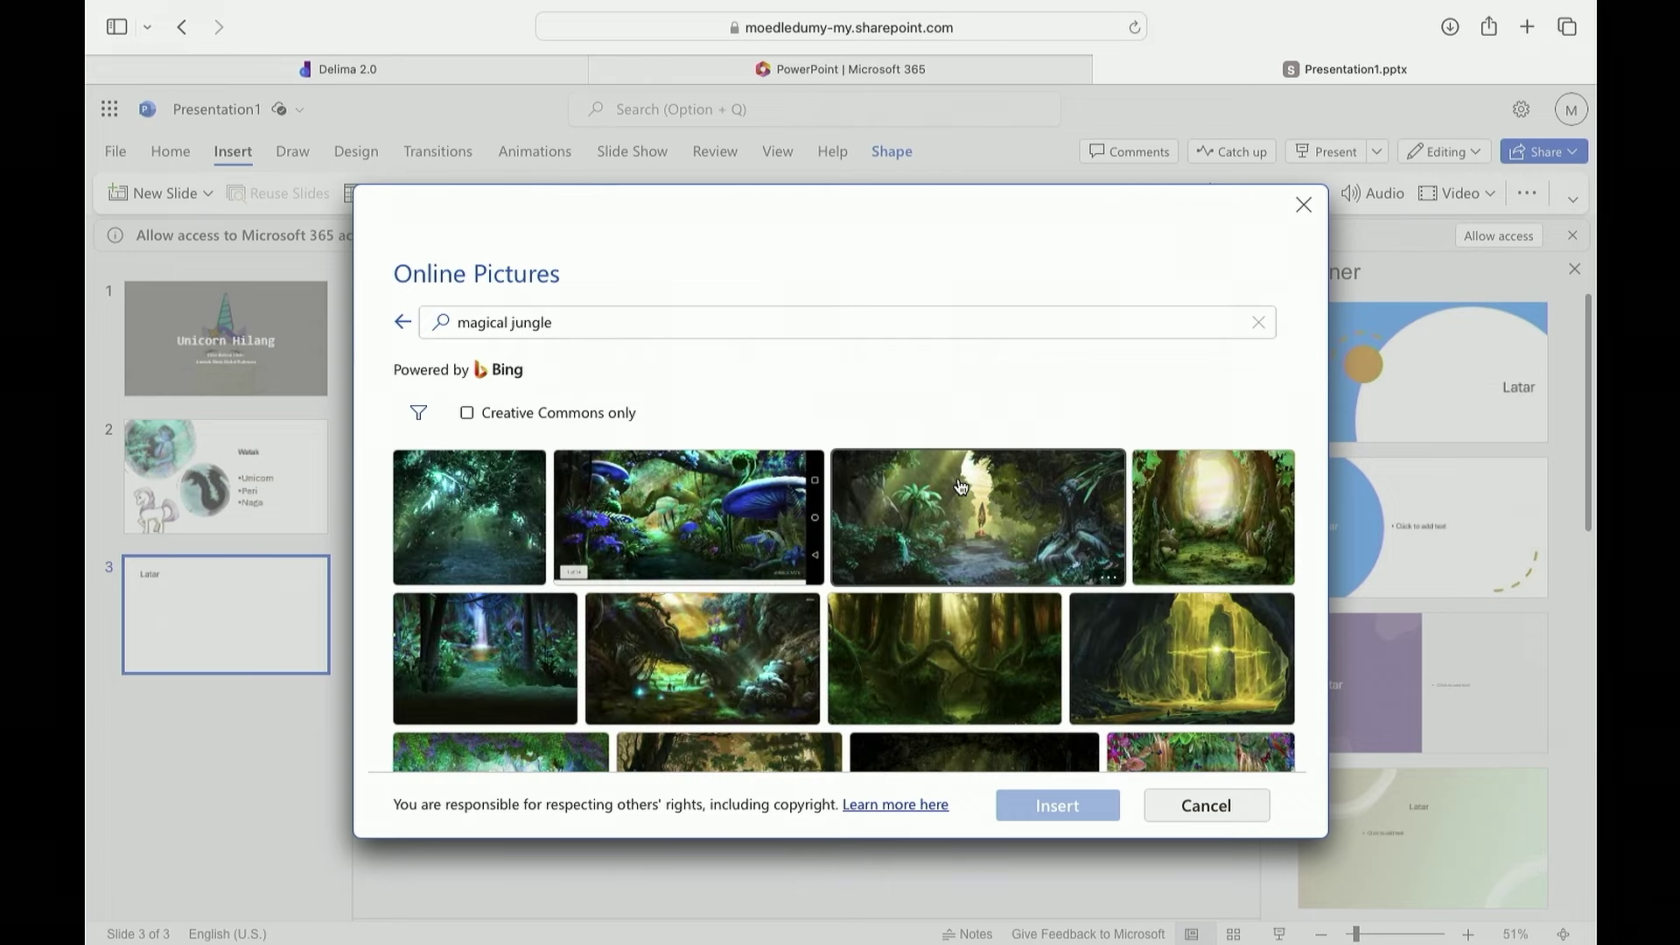
left_click(959, 486)
left_click(1069, 801)
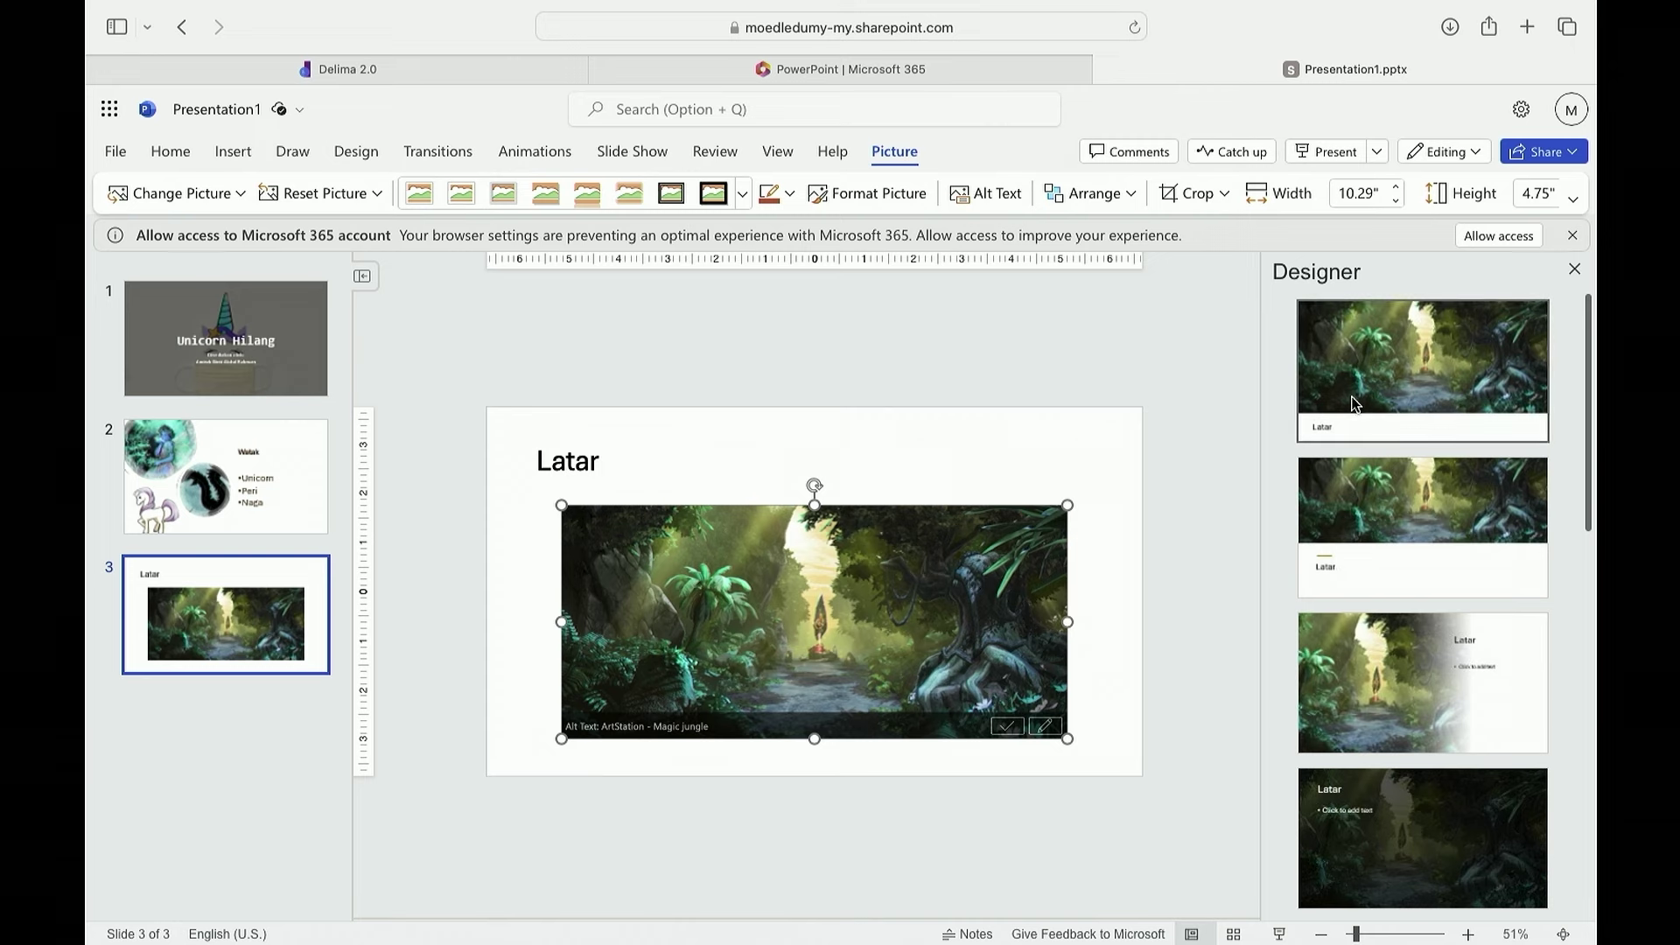
left_click(1354, 403)
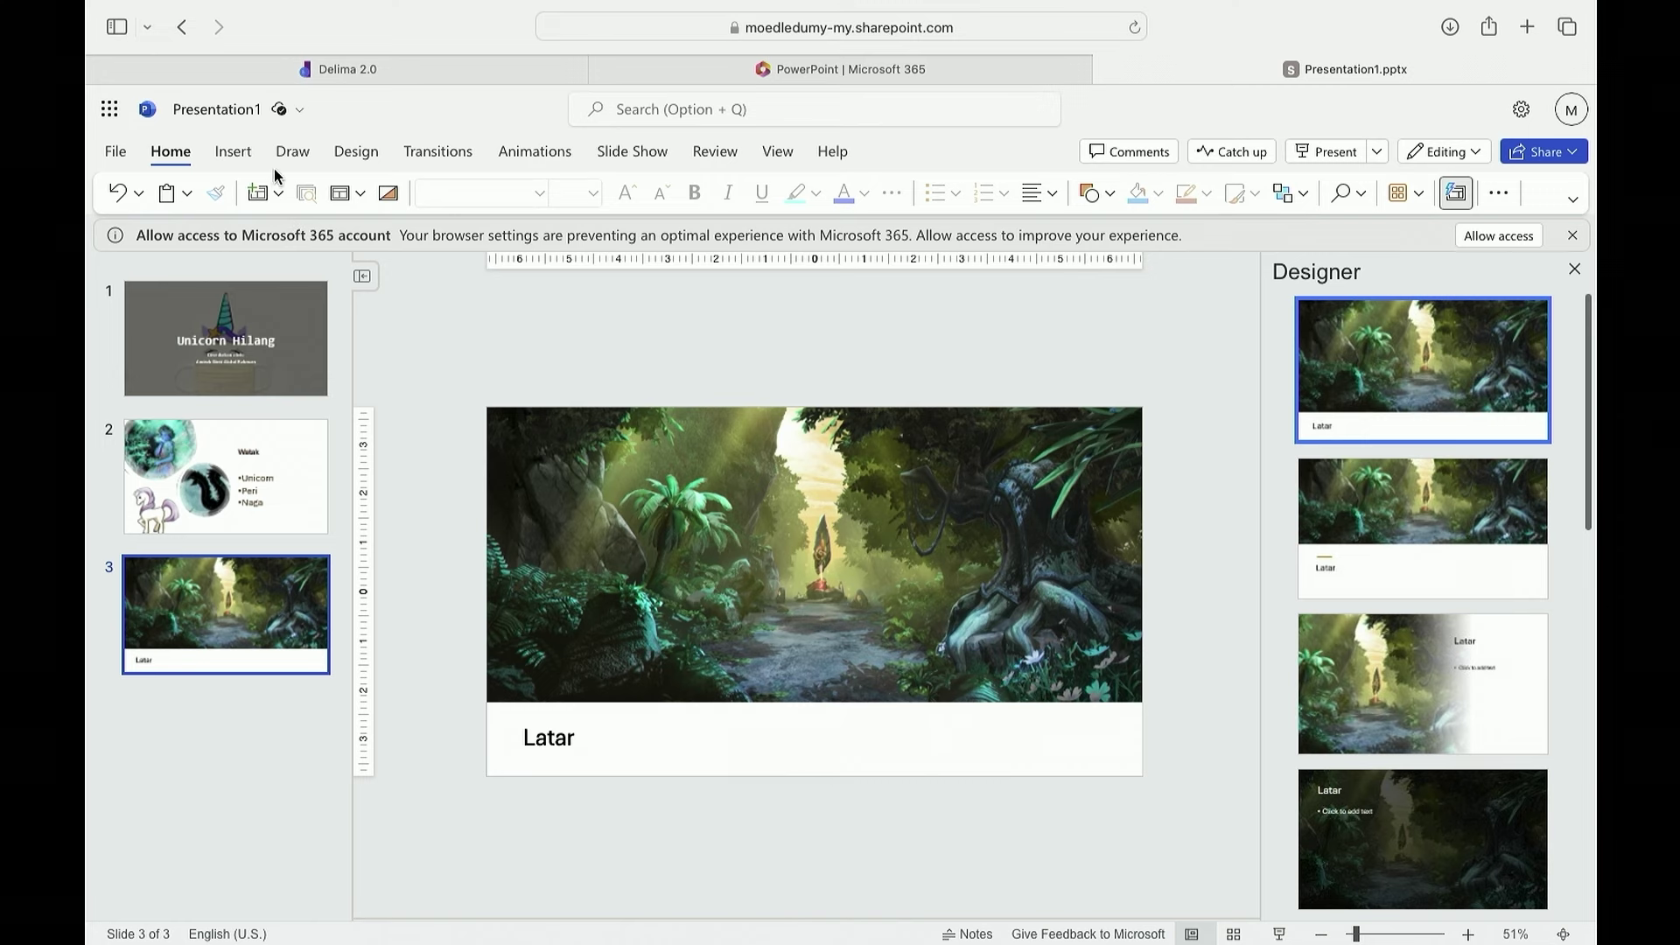
left_click(279, 194)
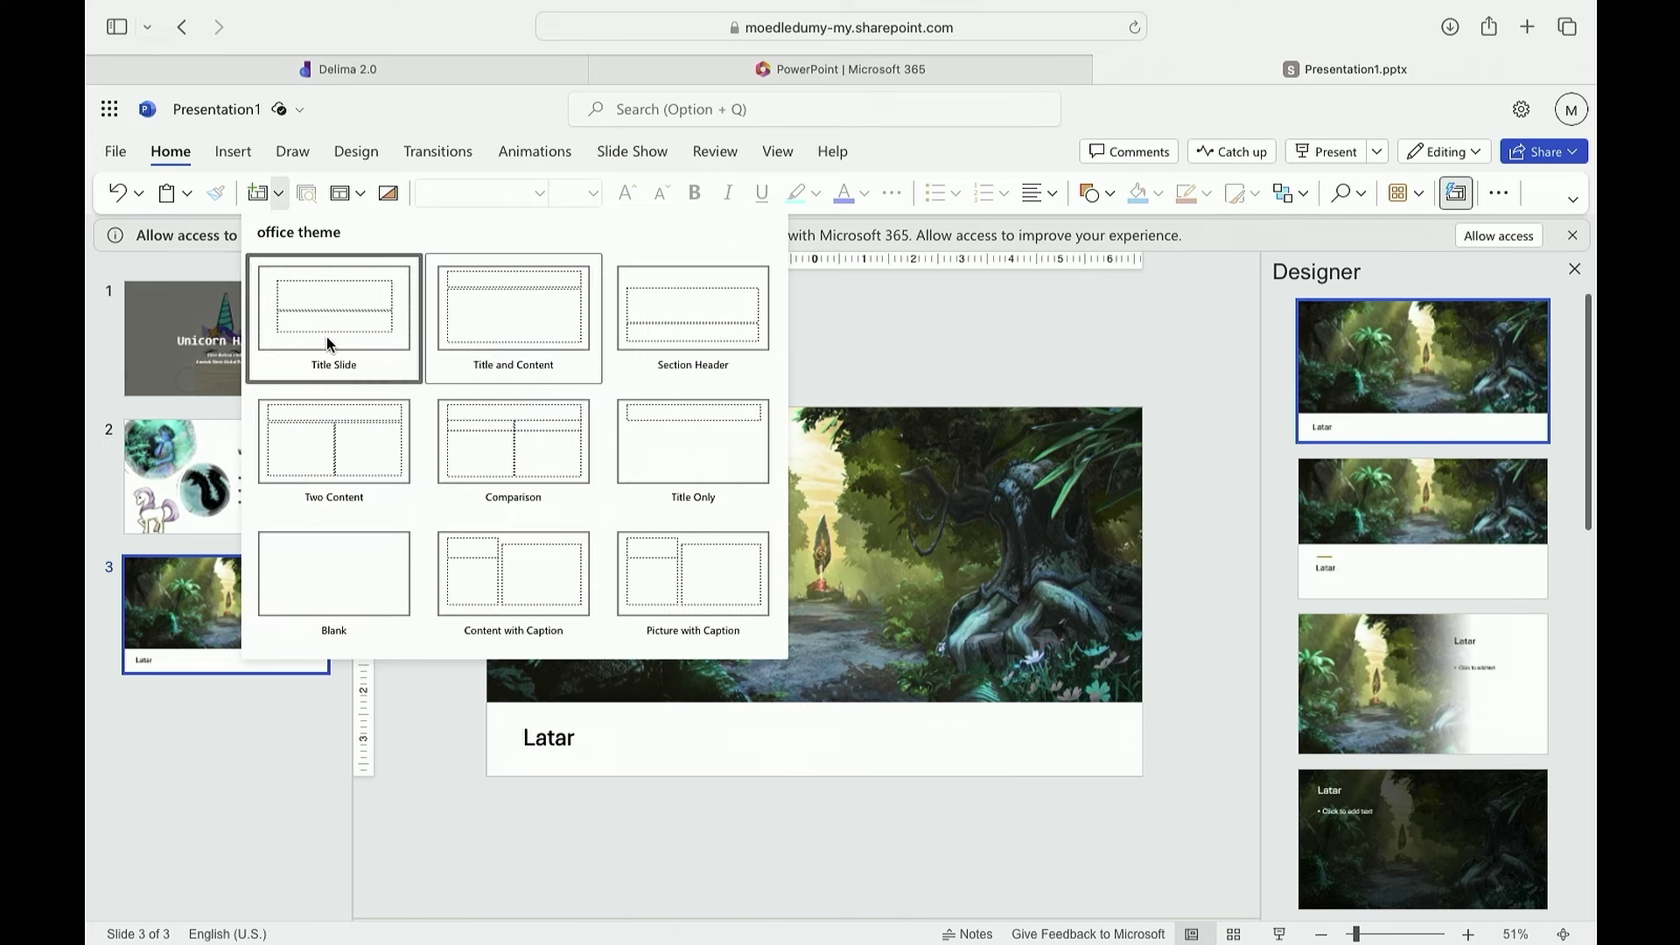
Step: Add a Title and Content slide after Latar and title it 'Plot'
left_click(524, 321)
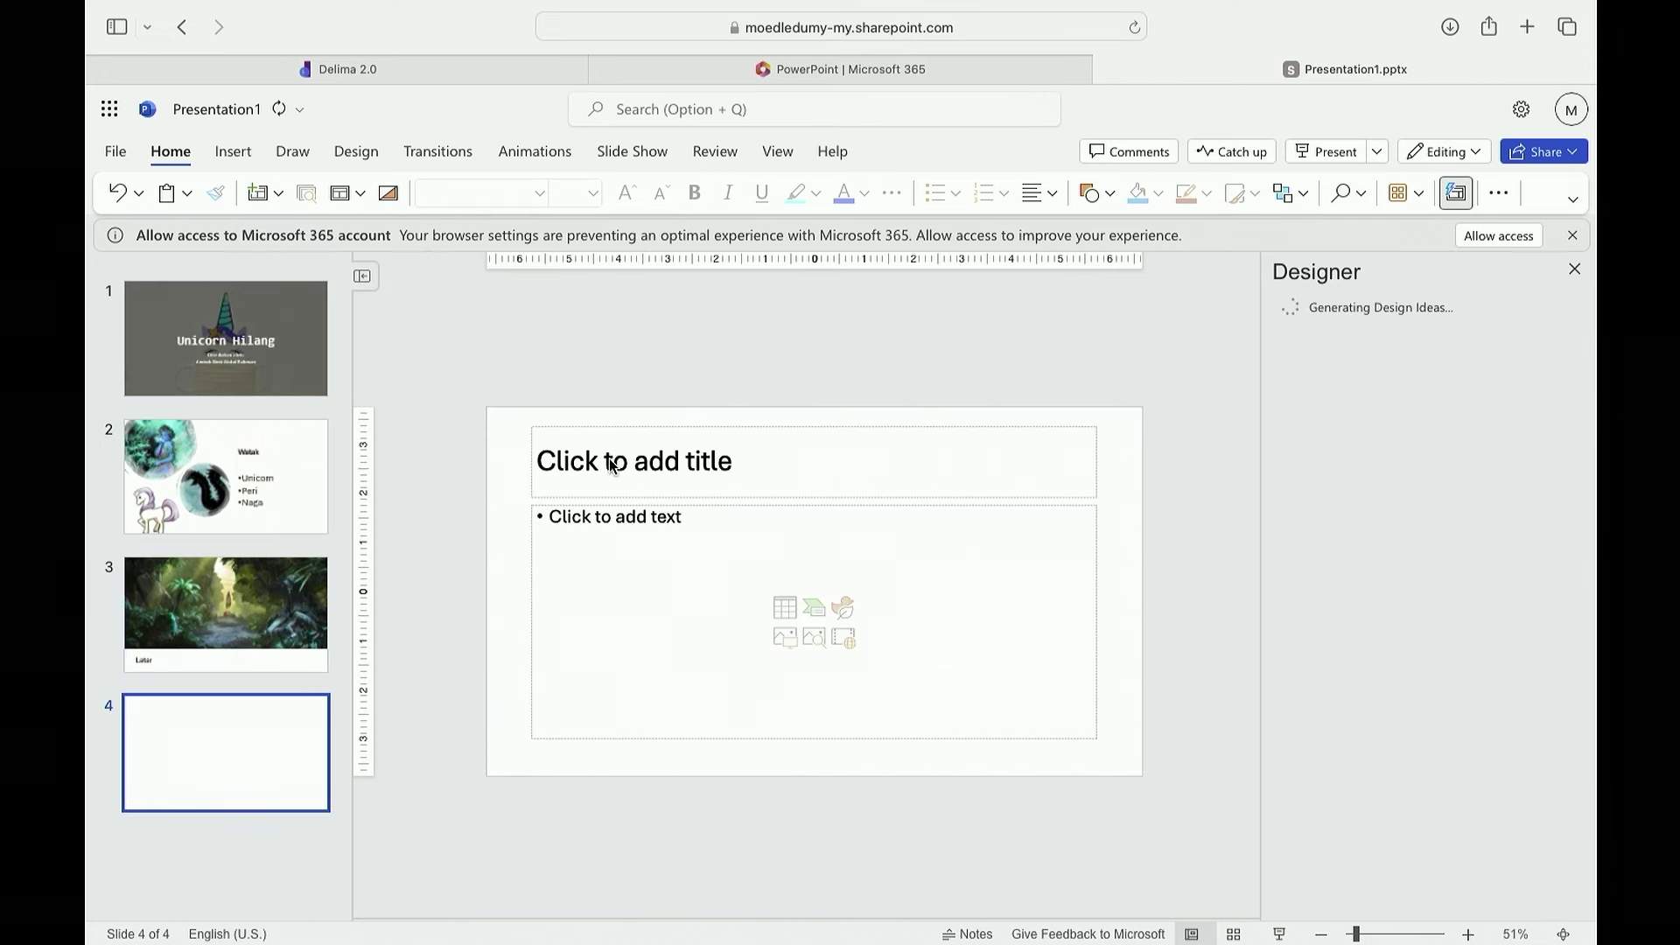
left_click(640, 450)
type("Plot")
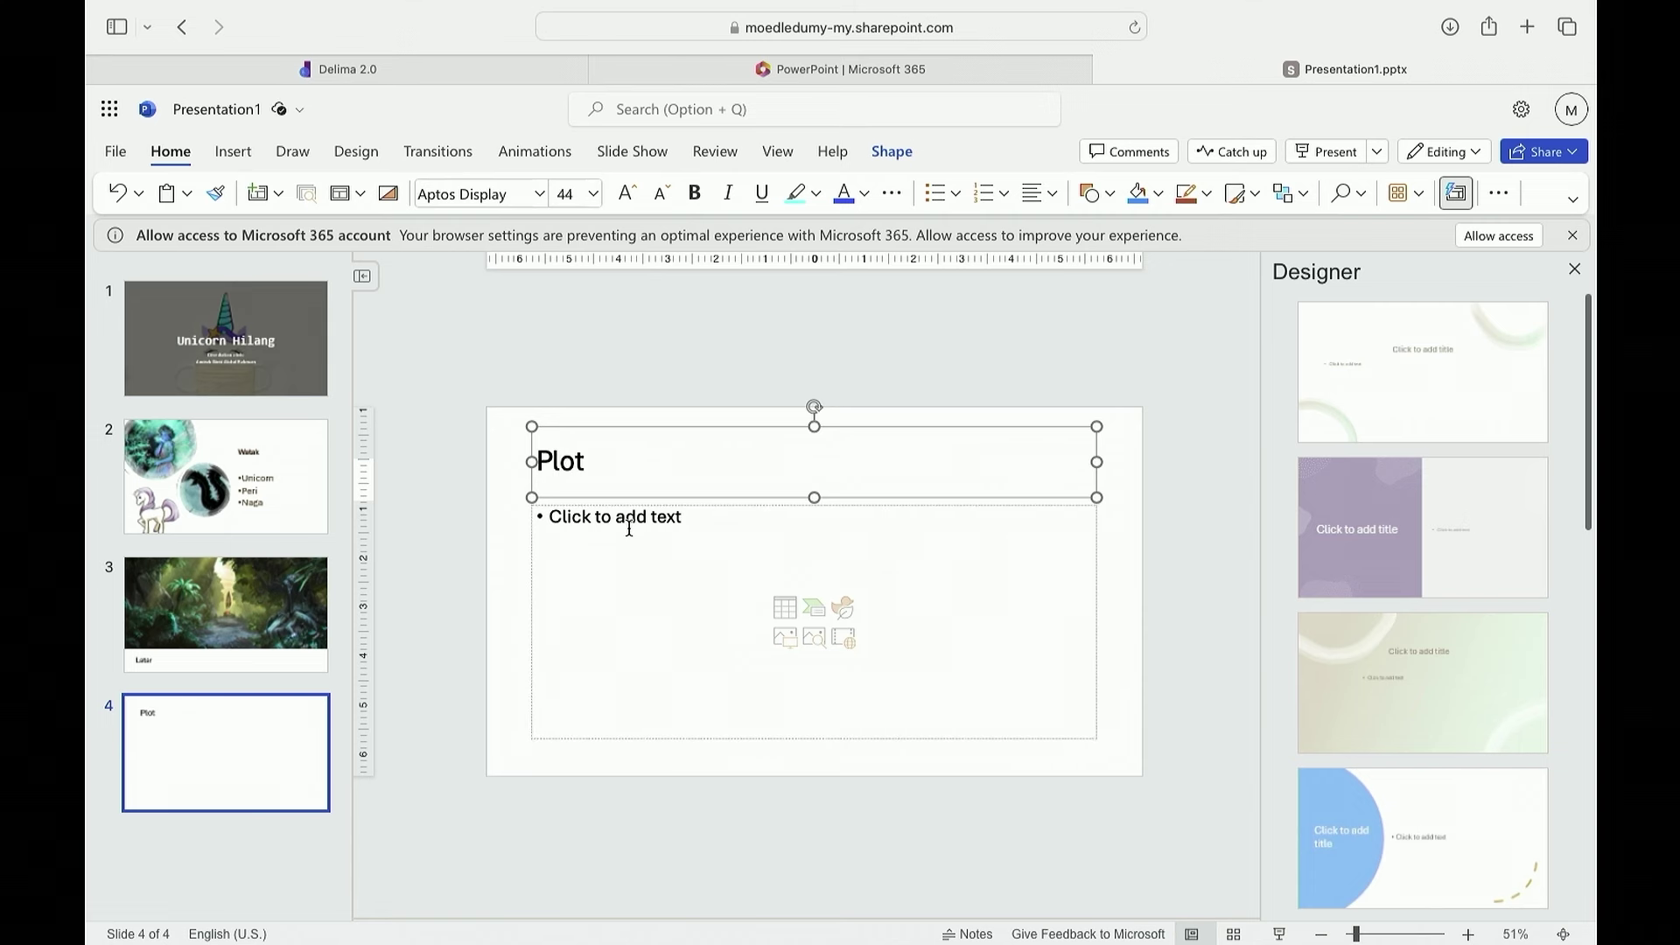
left_click(629, 527)
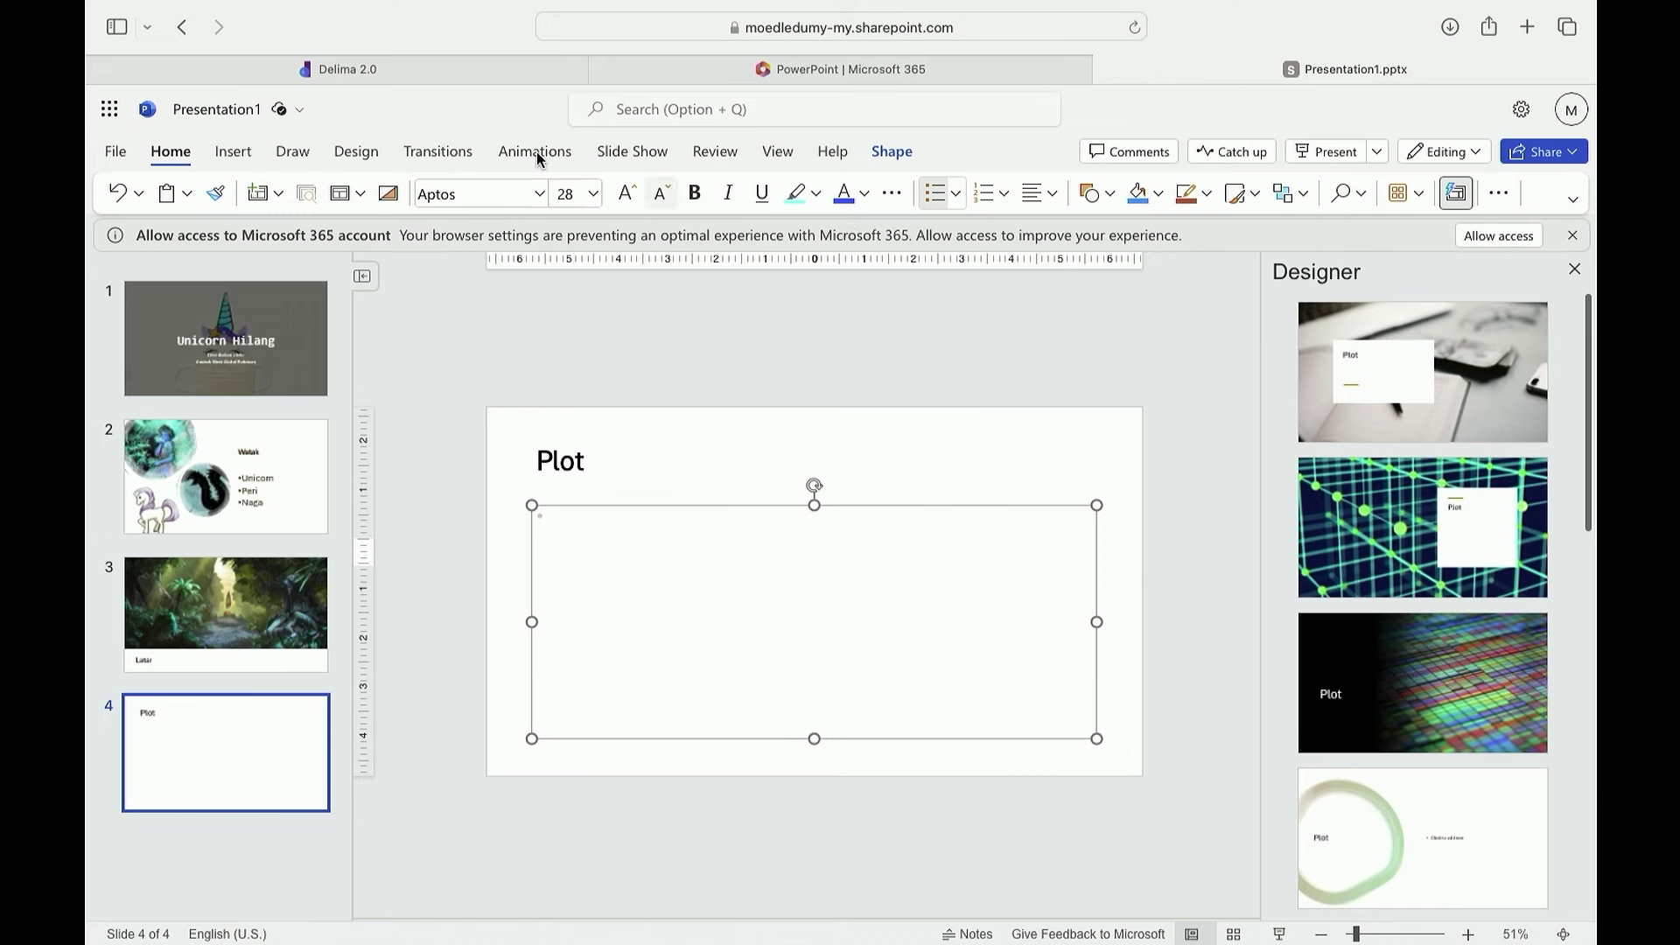
left_click(229, 155)
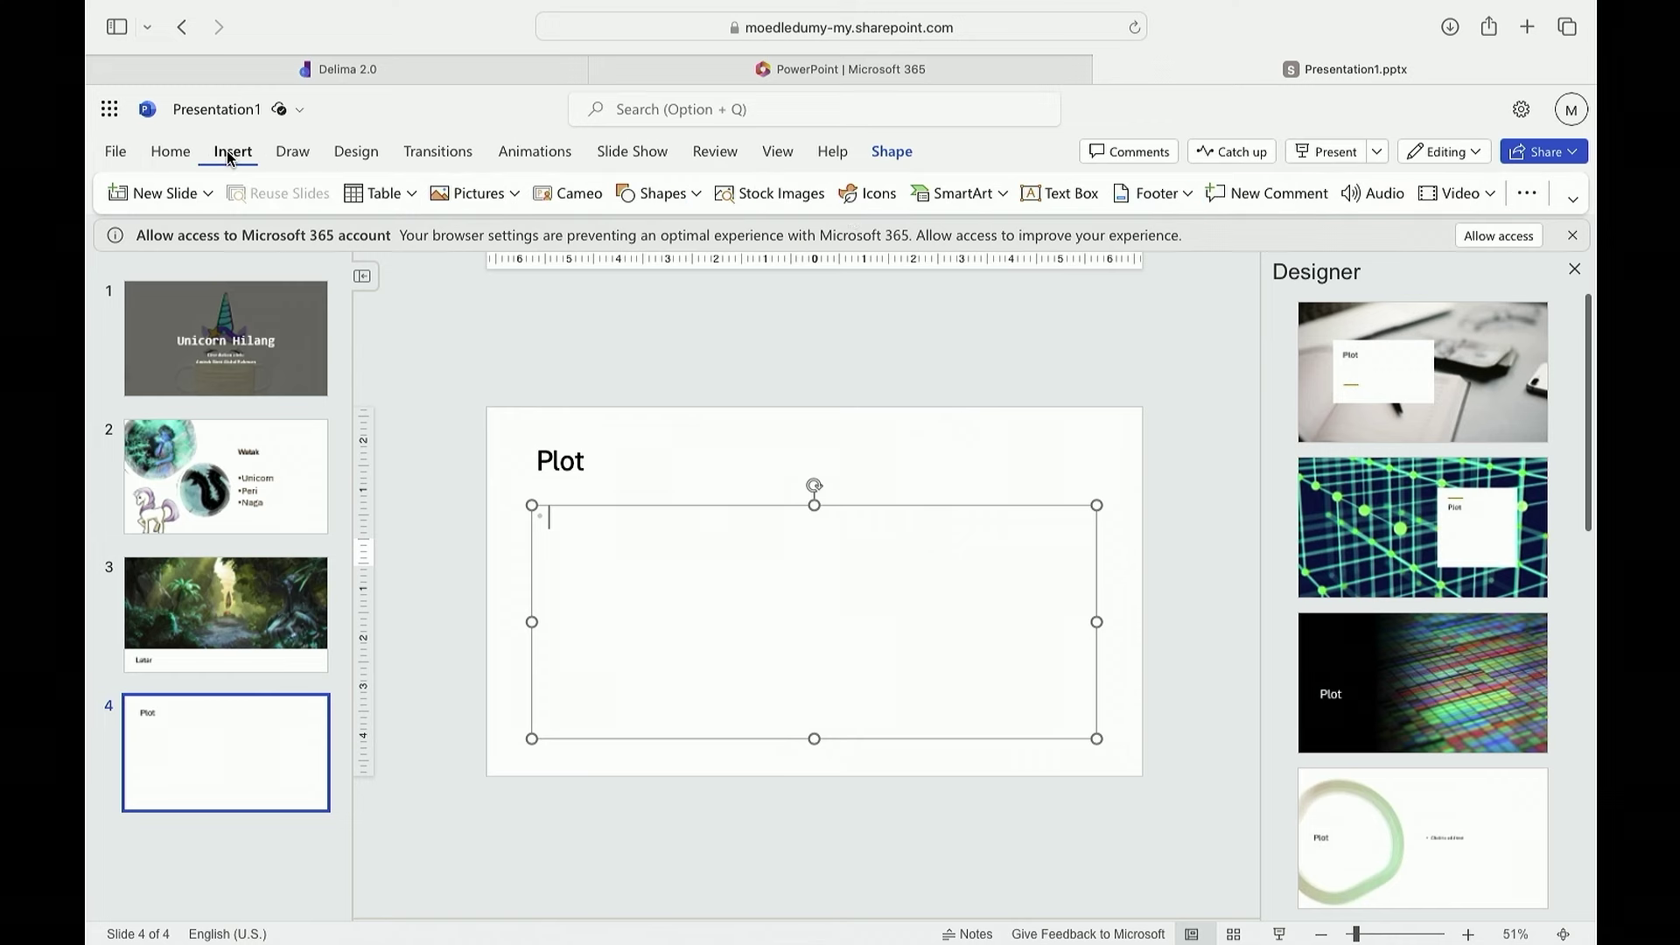
left_click(965, 194)
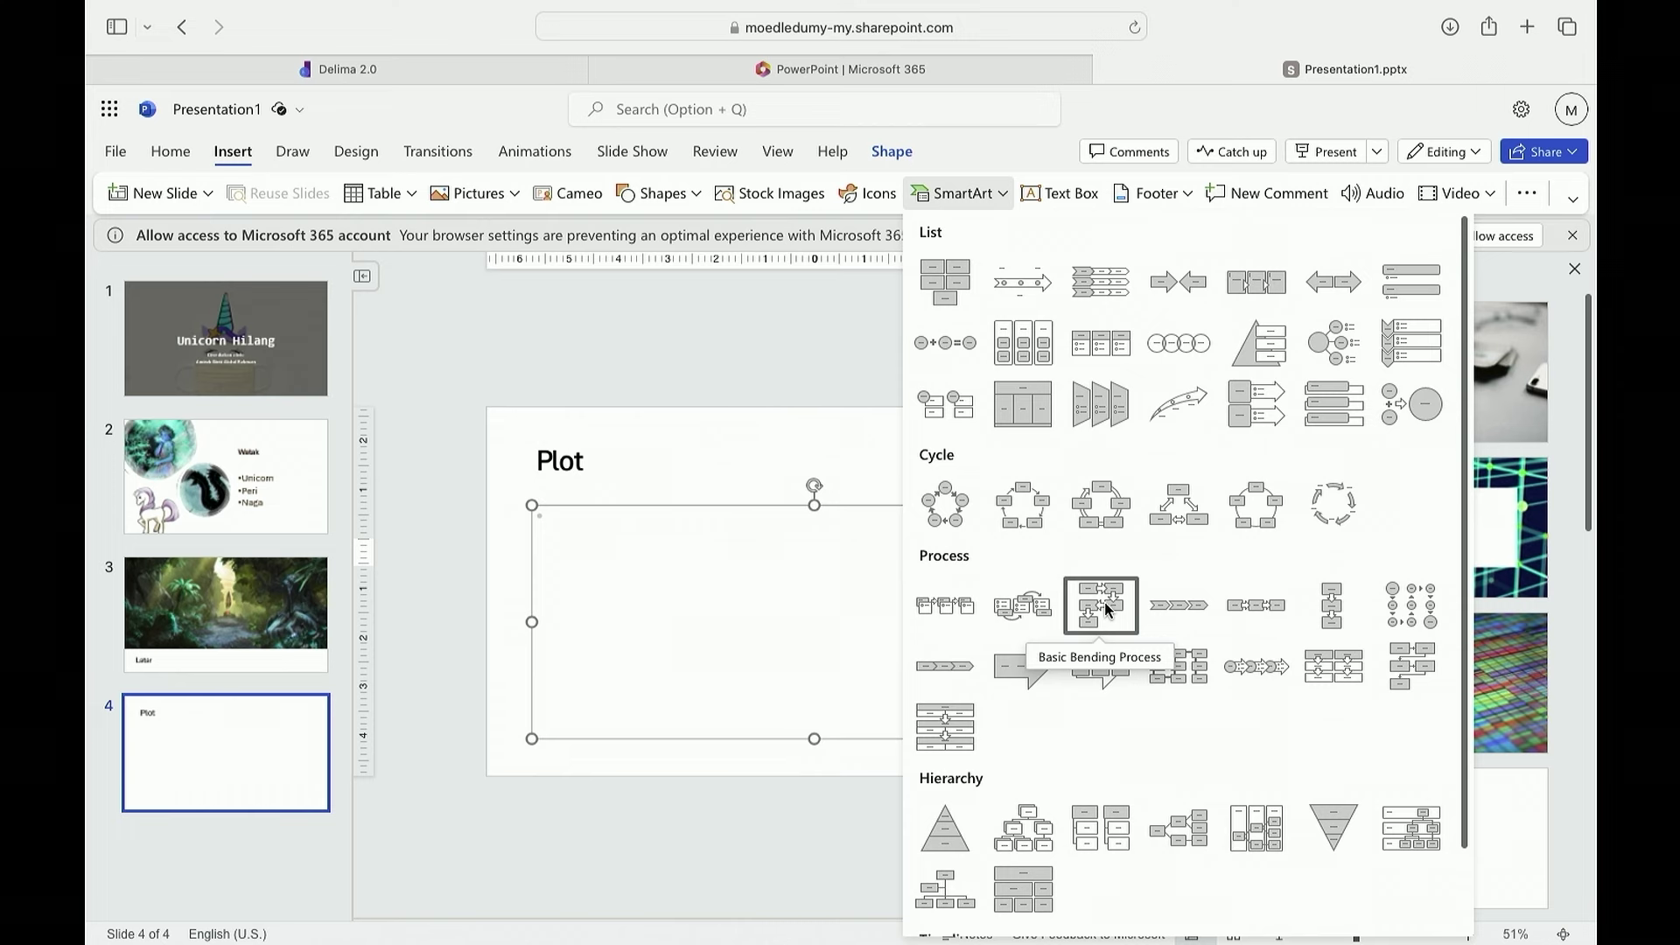
left_click(792, 366)
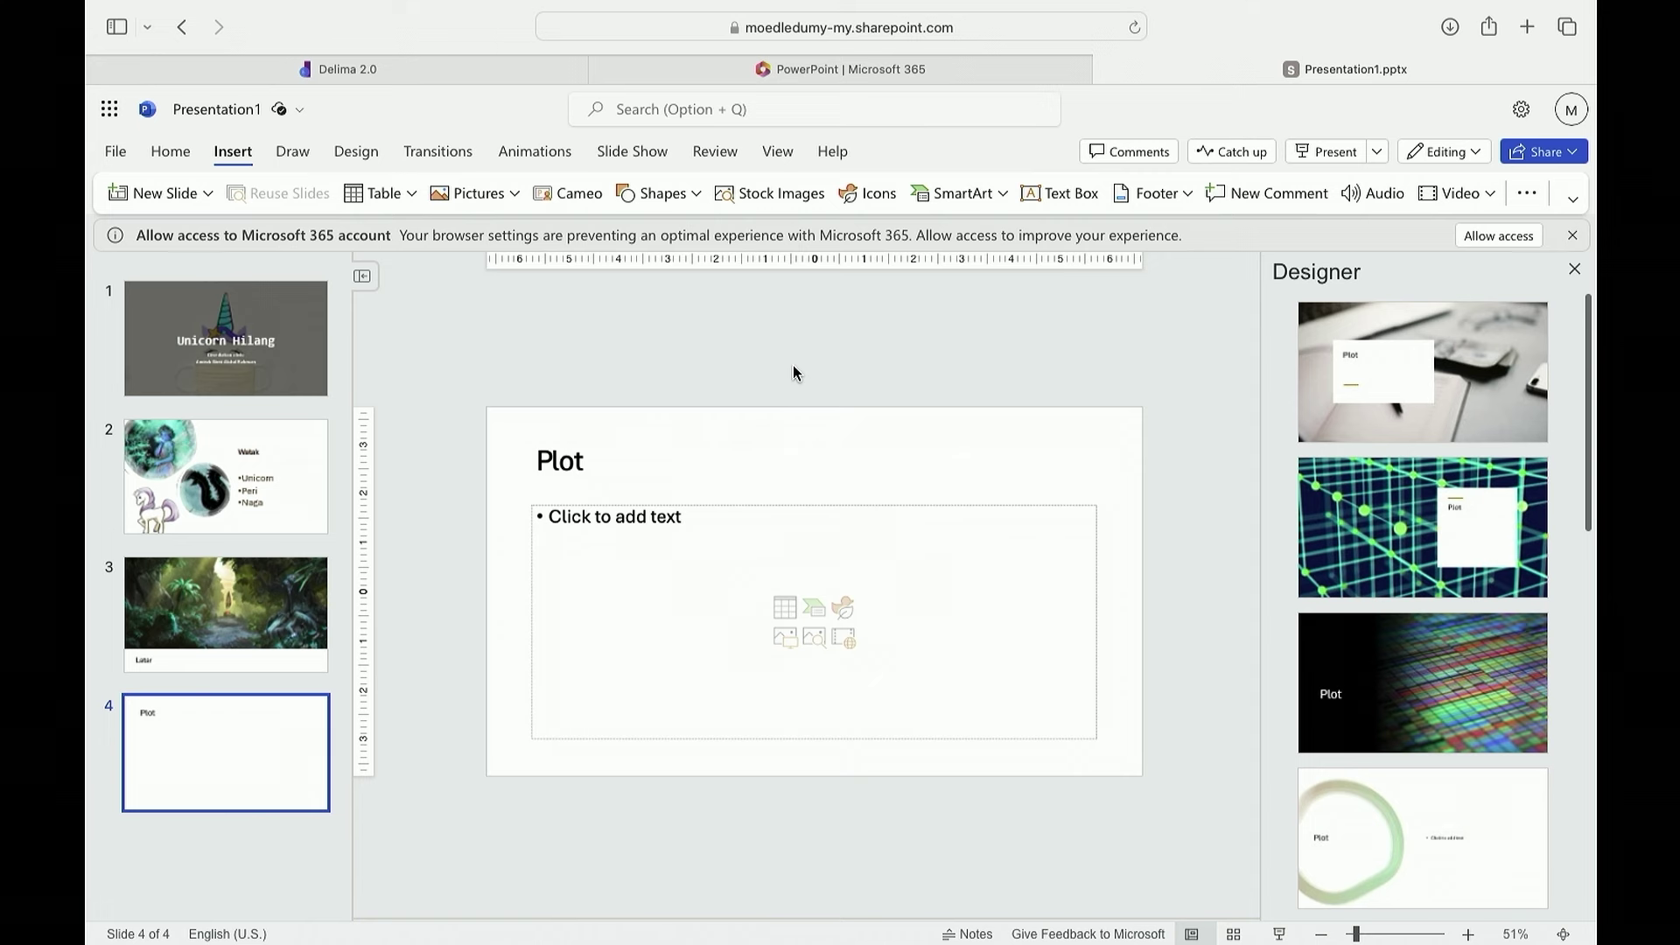
Step: Go back to the Unicorn Hilang title slide and copy a shareable link to the deck
left_click(236, 339)
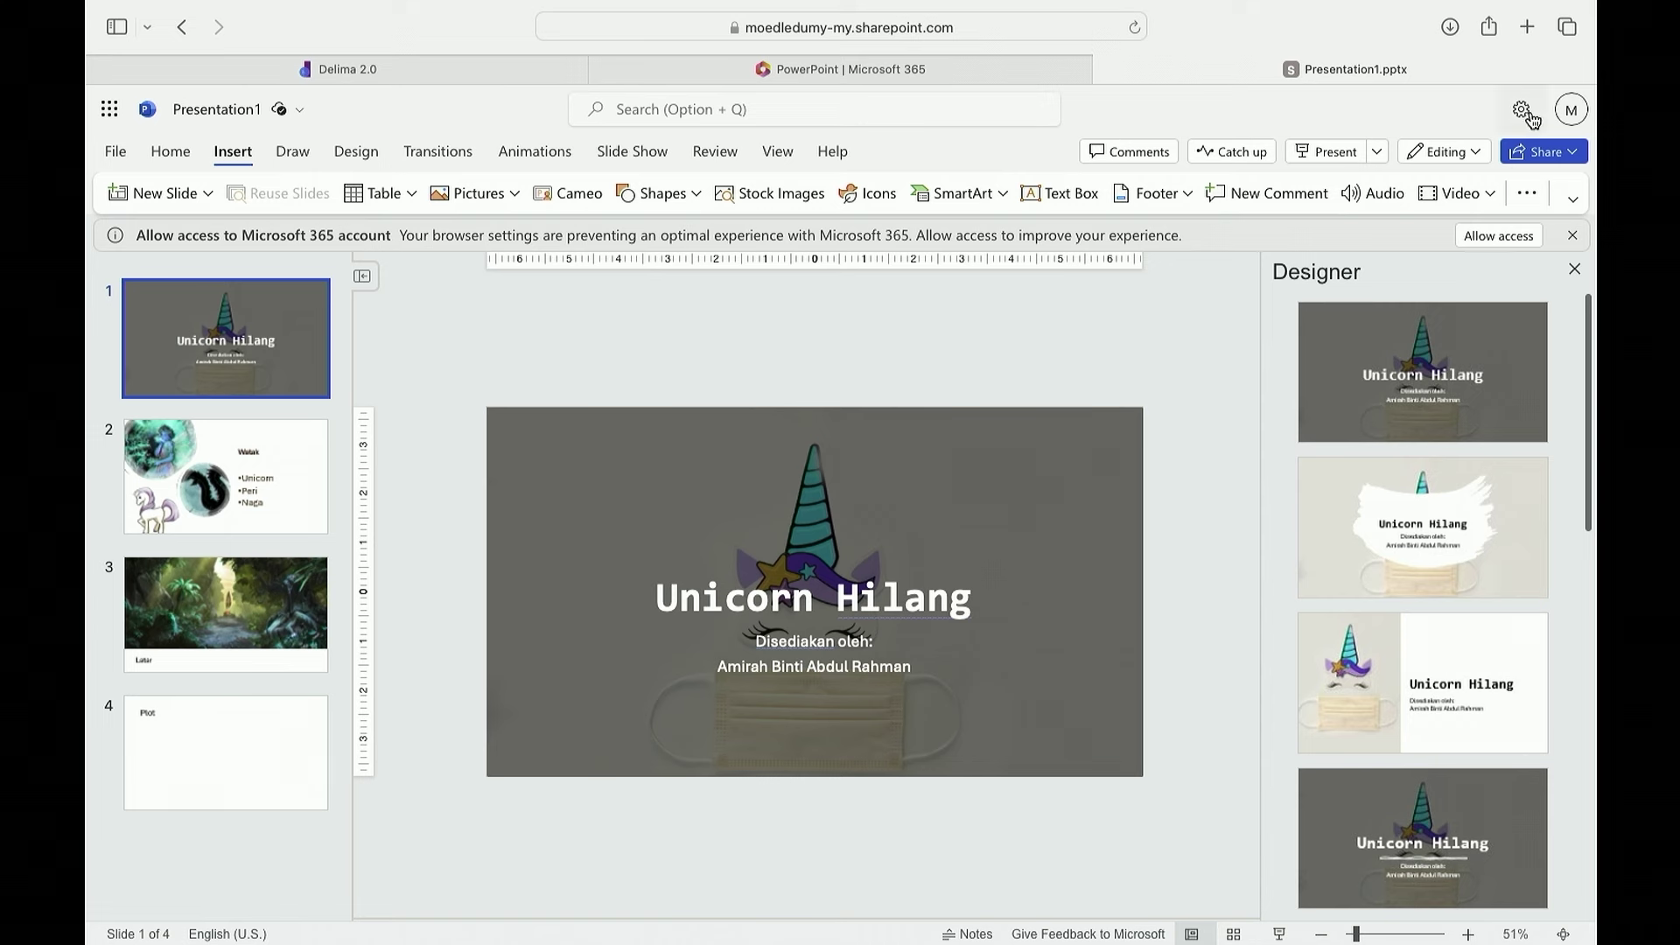
left_click(1530, 153)
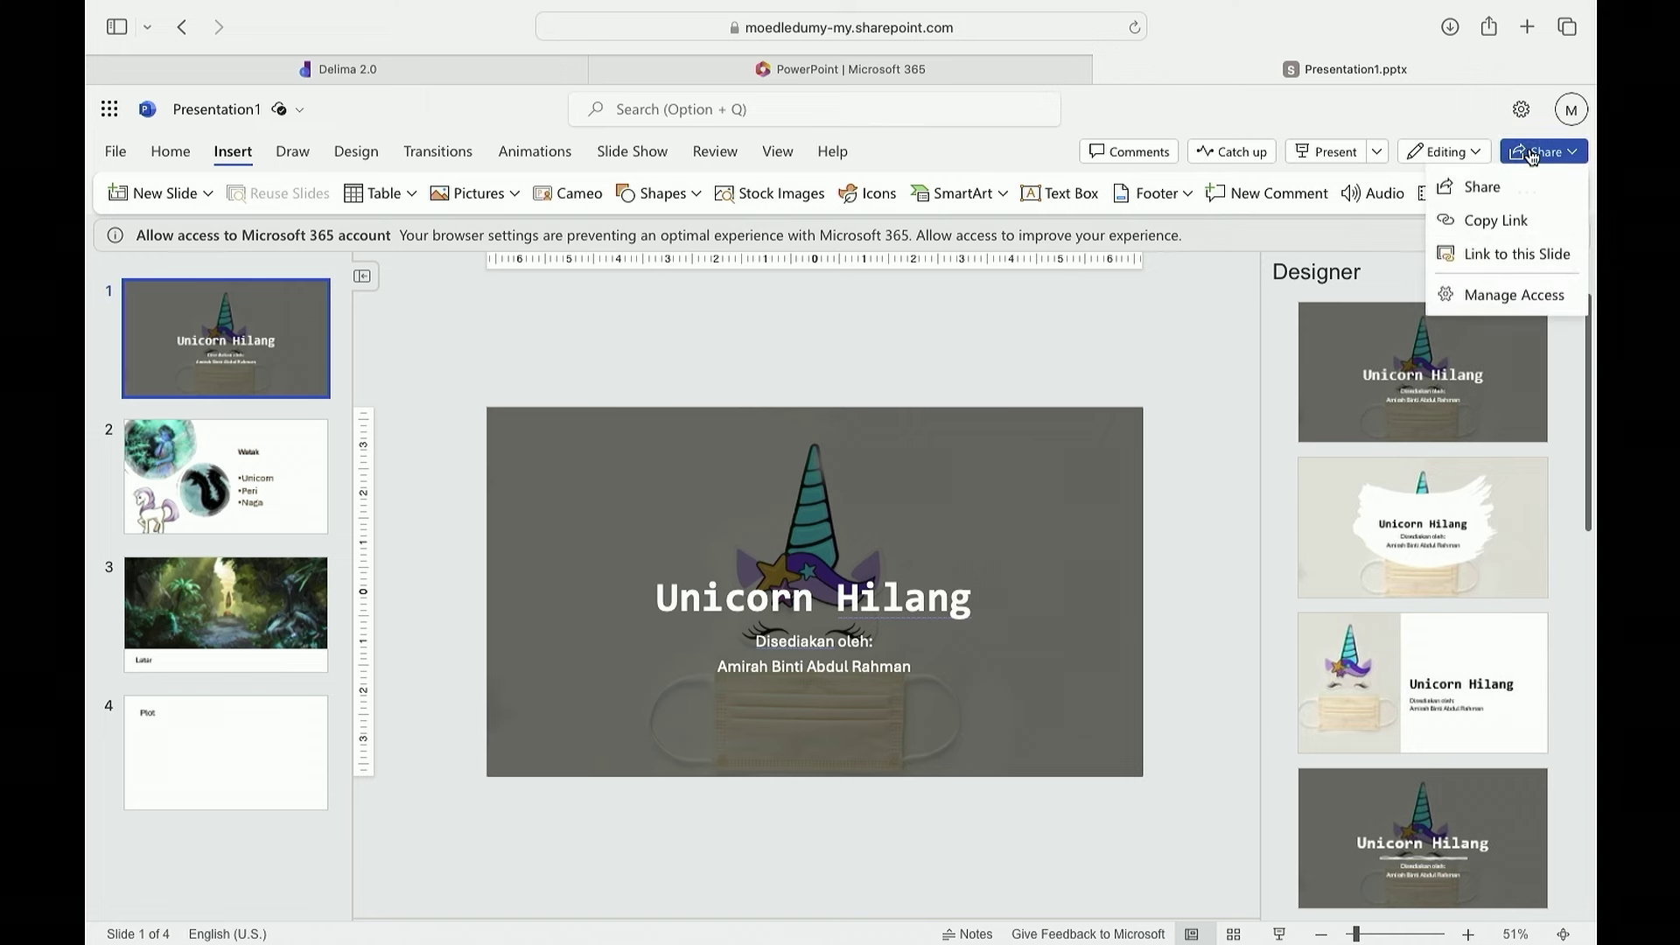
left_click(1477, 224)
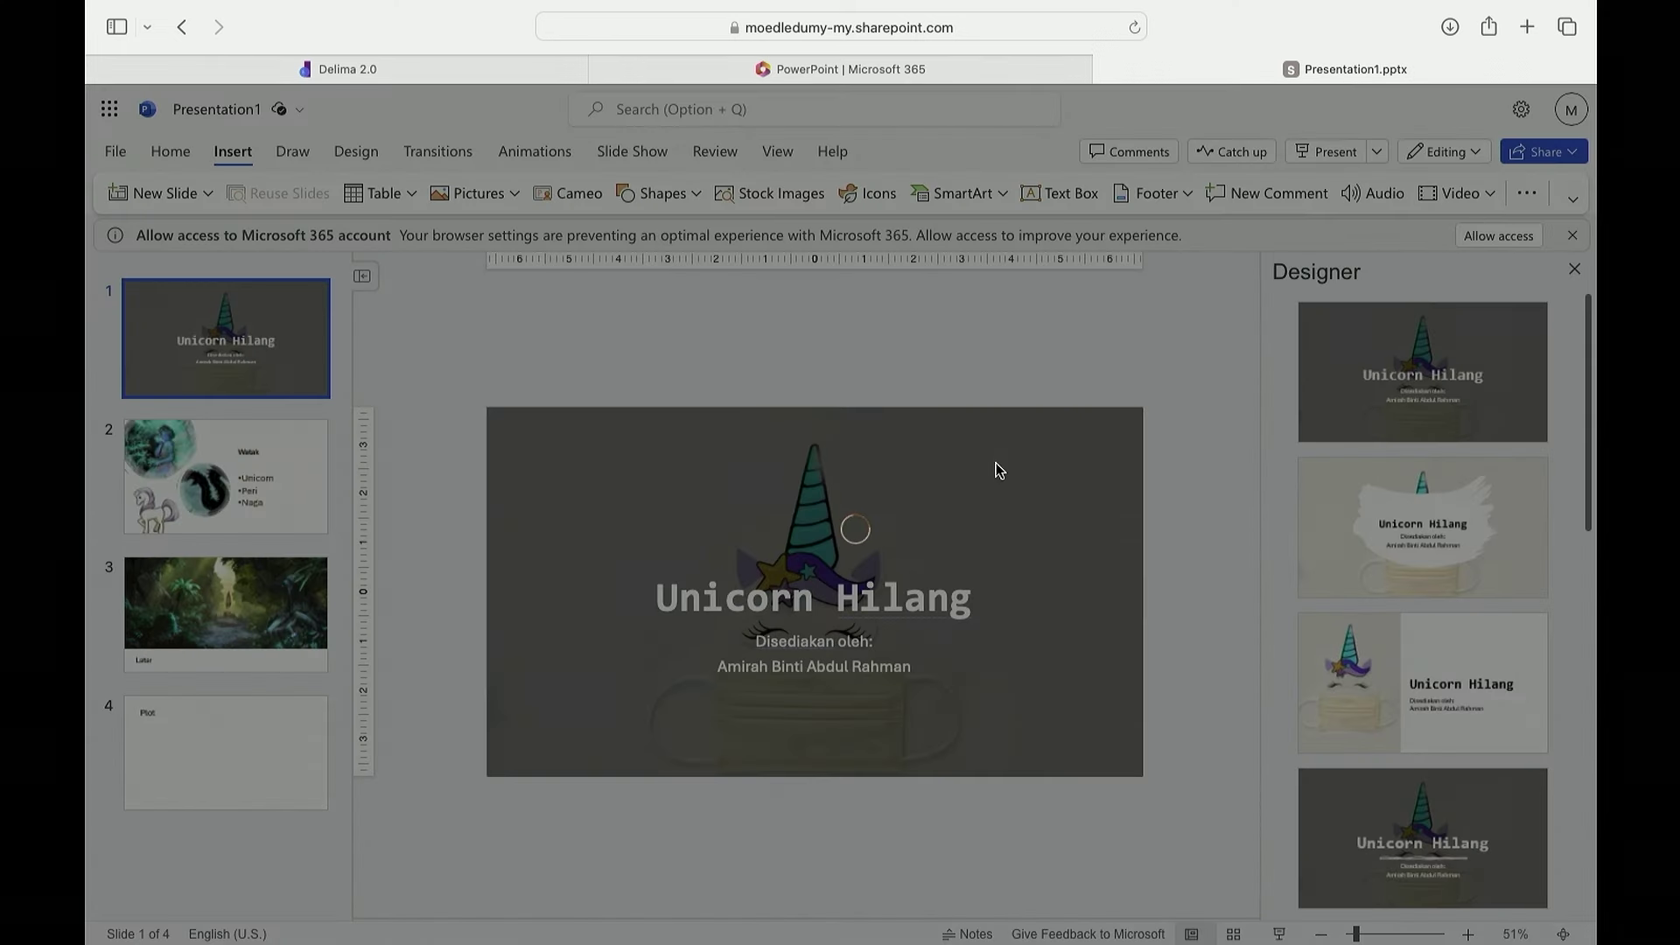